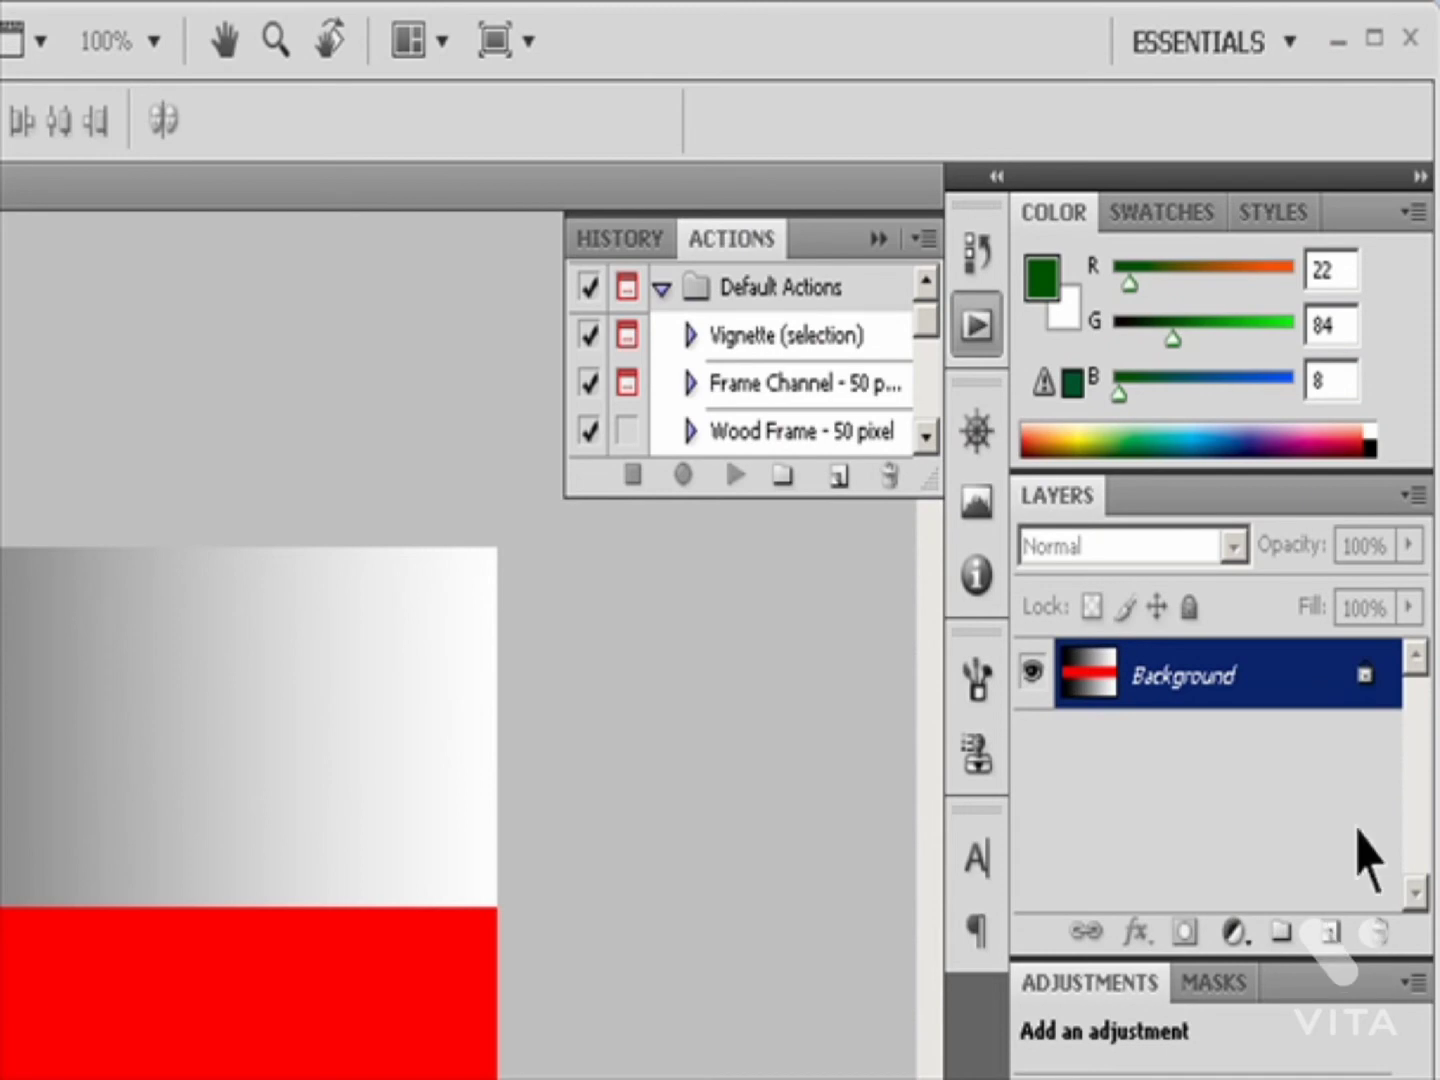
- Create a new layer named Layer 1 with no color label, Normal mode and 100% opacity
click(1409, 497)
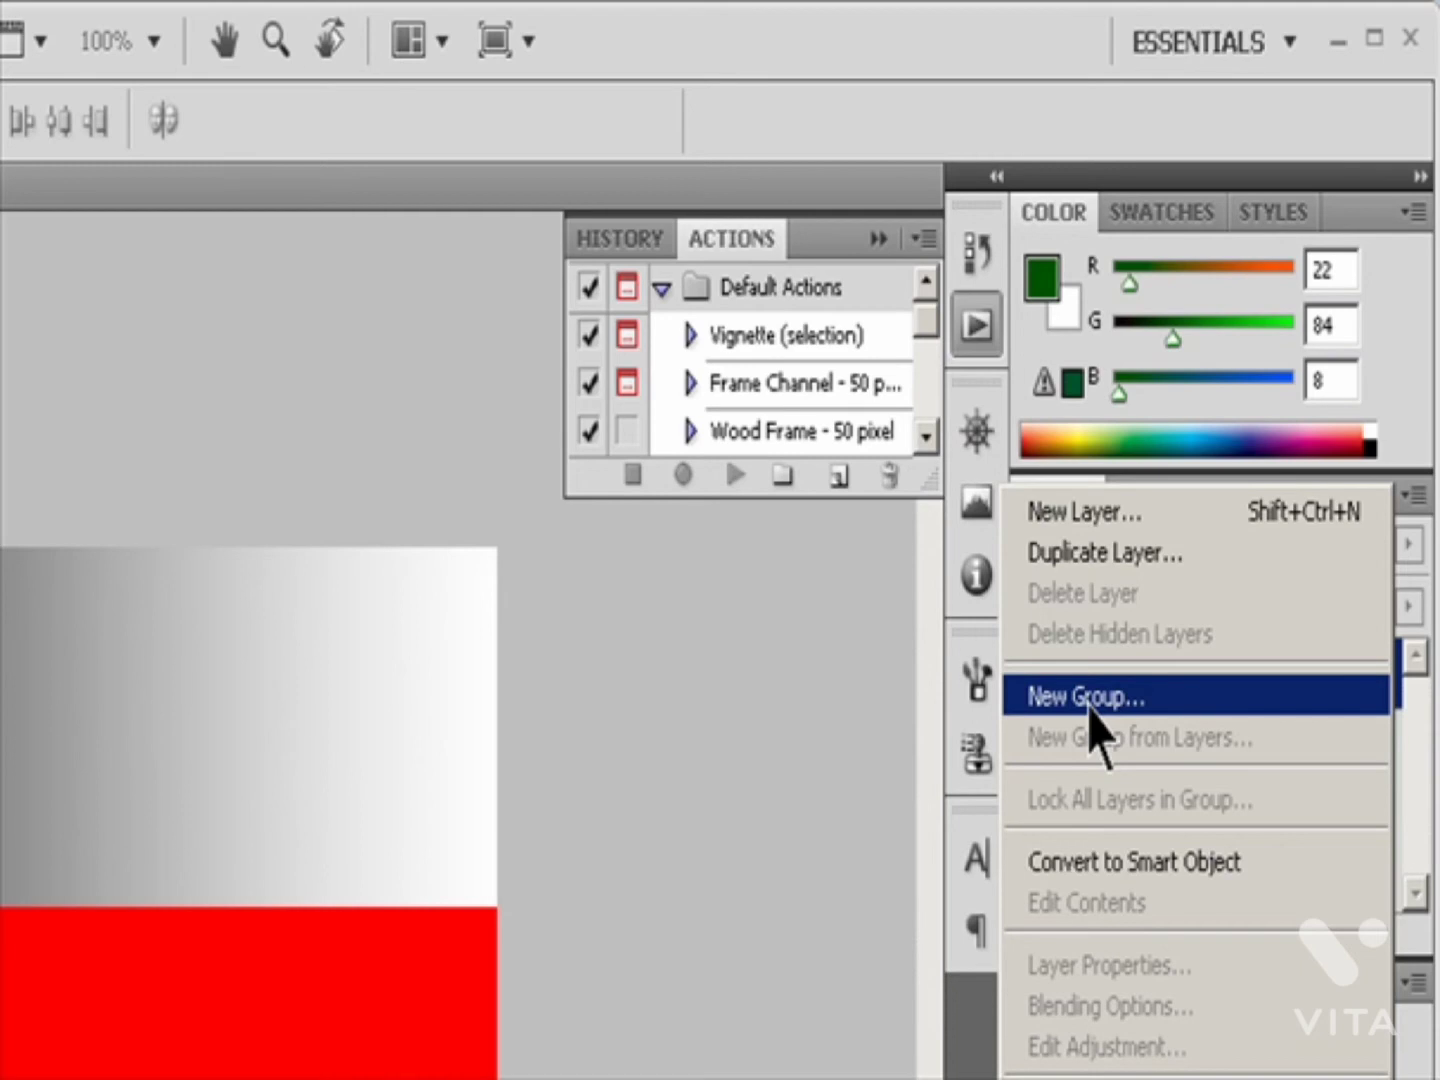
click(1031, 512)
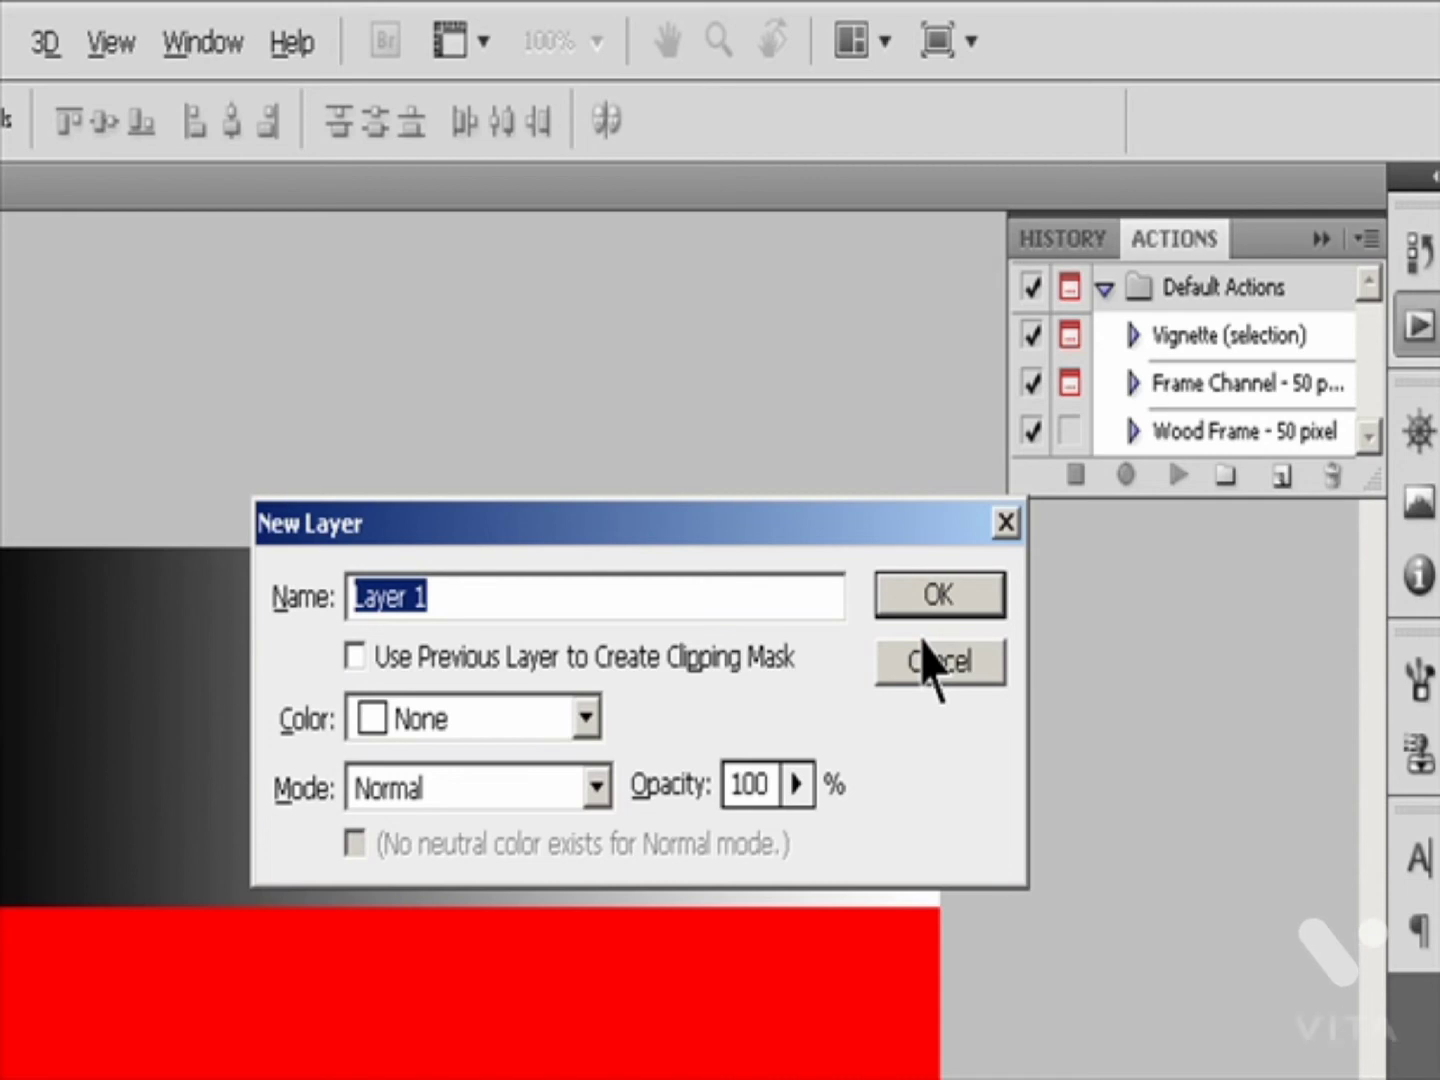
click(586, 717)
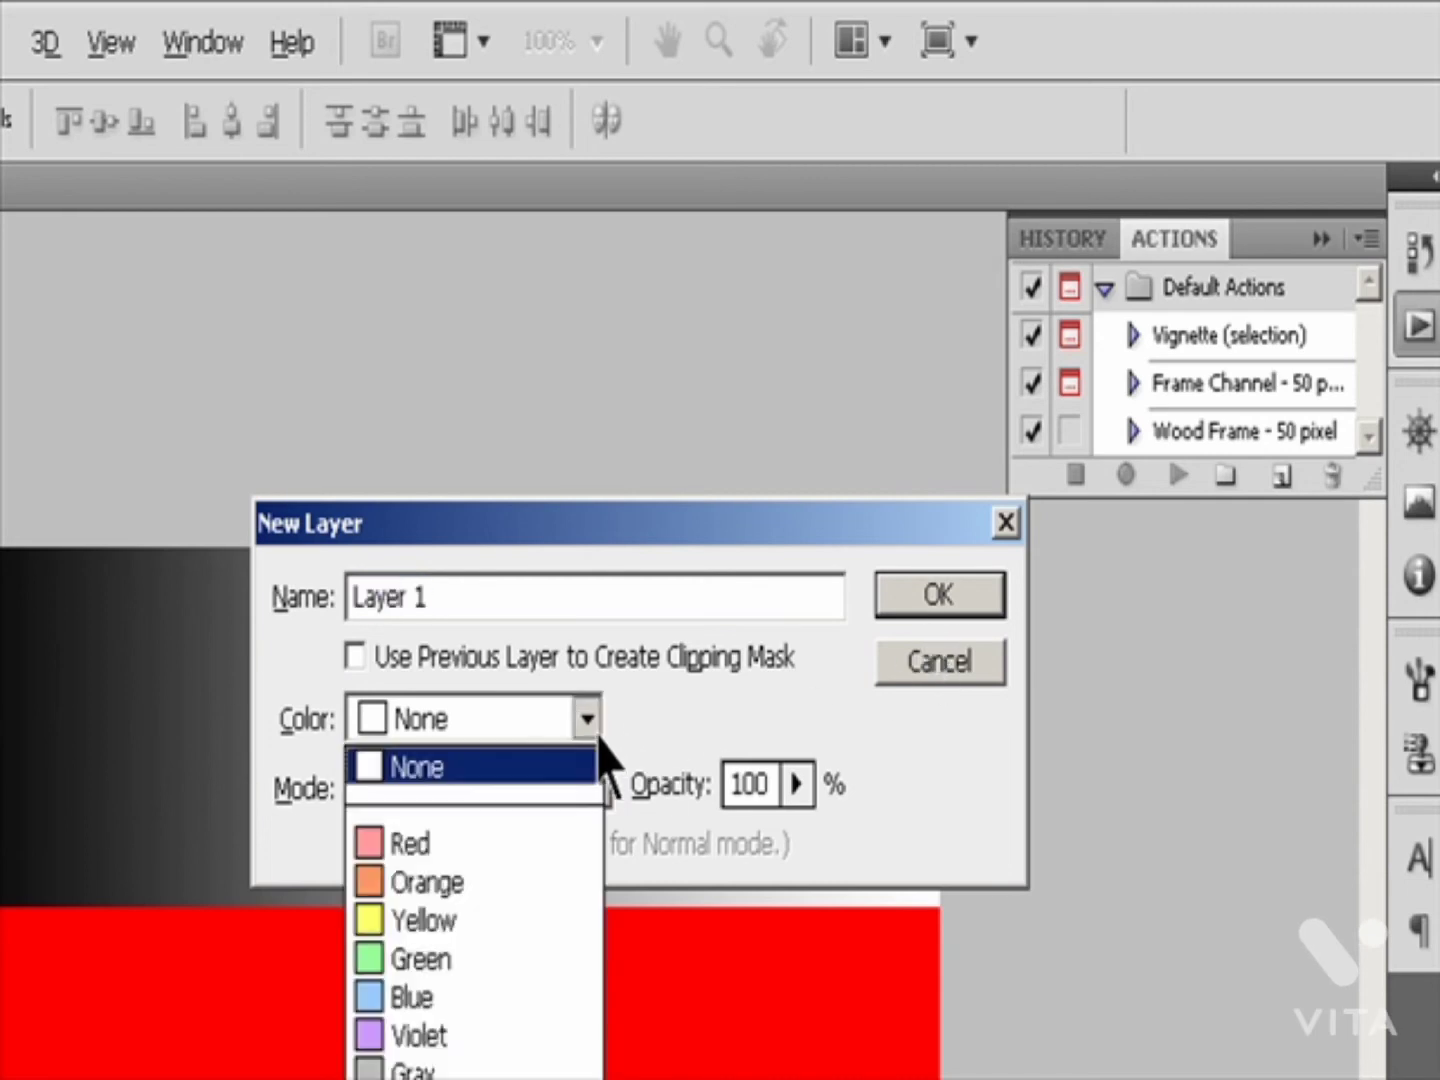
click(594, 733)
click(598, 784)
click(803, 790)
click(802, 789)
click(906, 610)
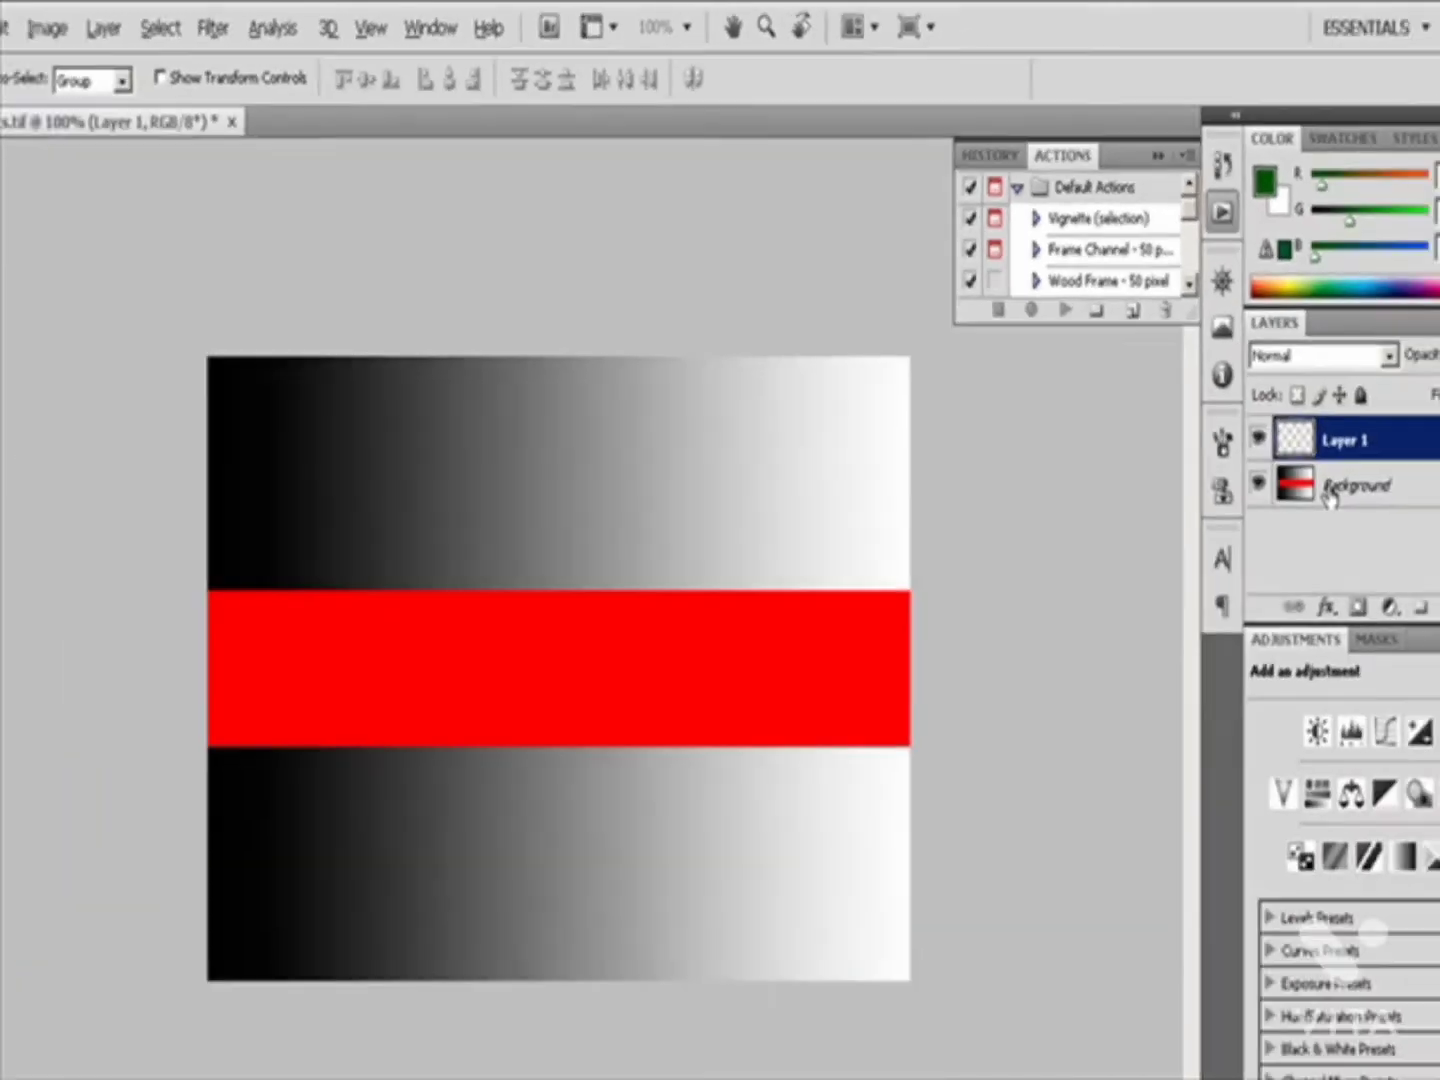
- Convert the locked Background layer into a regular layer, keeping the default settings
click(1330, 495)
alt+double_click(1273, 437)
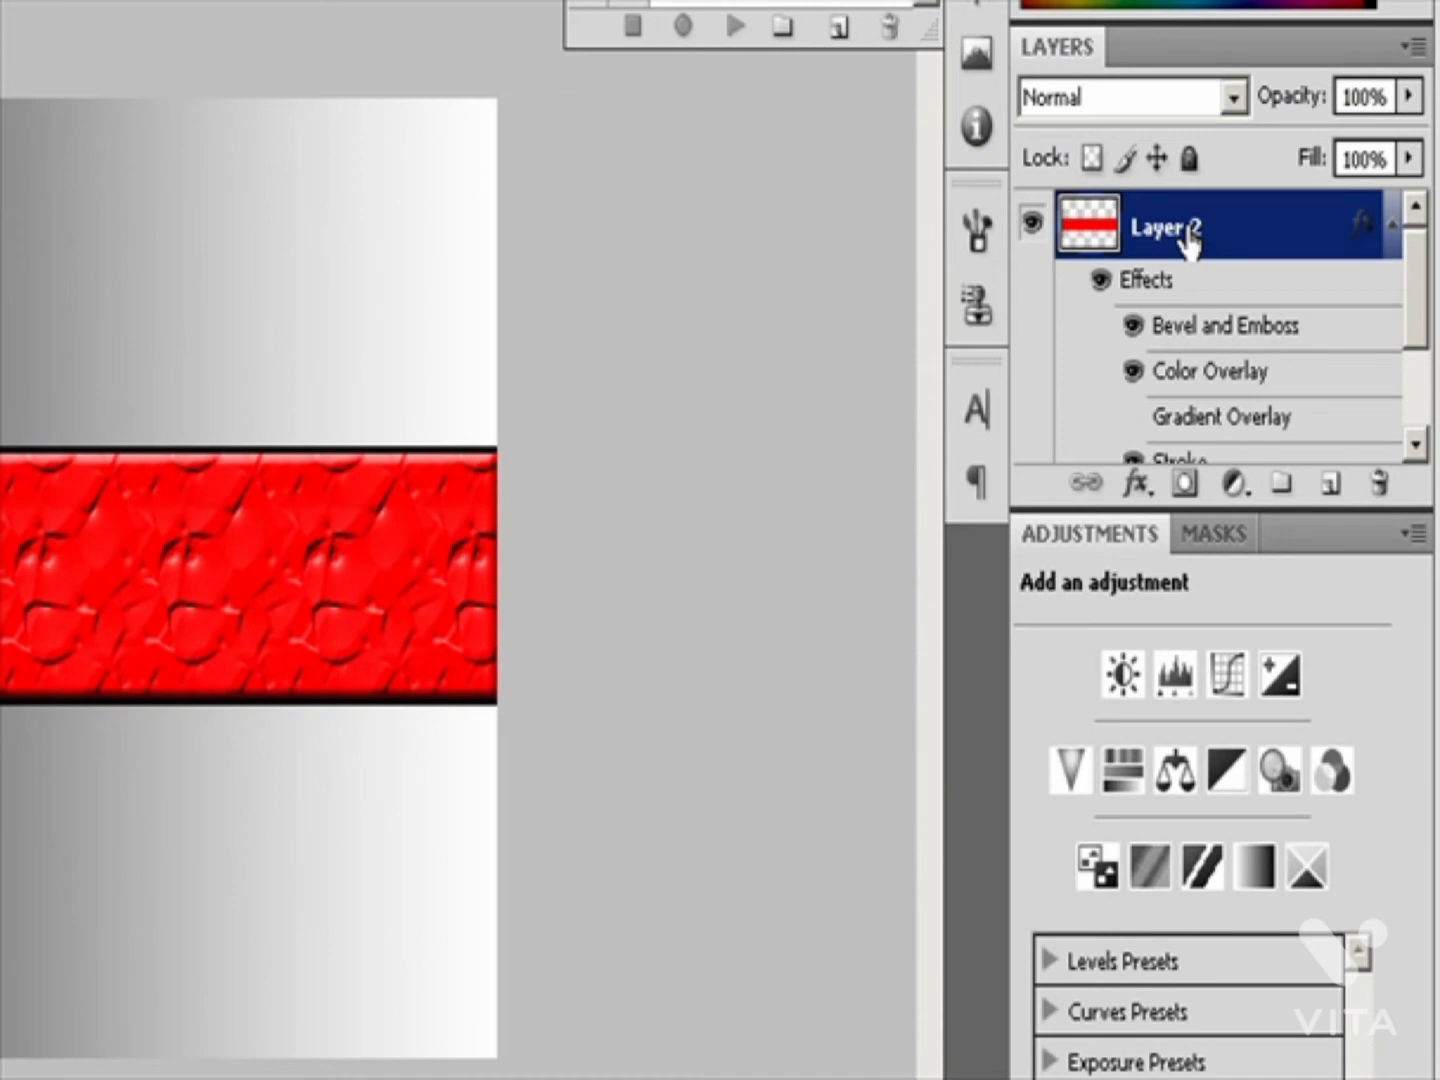
- Duplicate Layer 2 together with its layer effects
drag(1188, 239, 1335, 491)
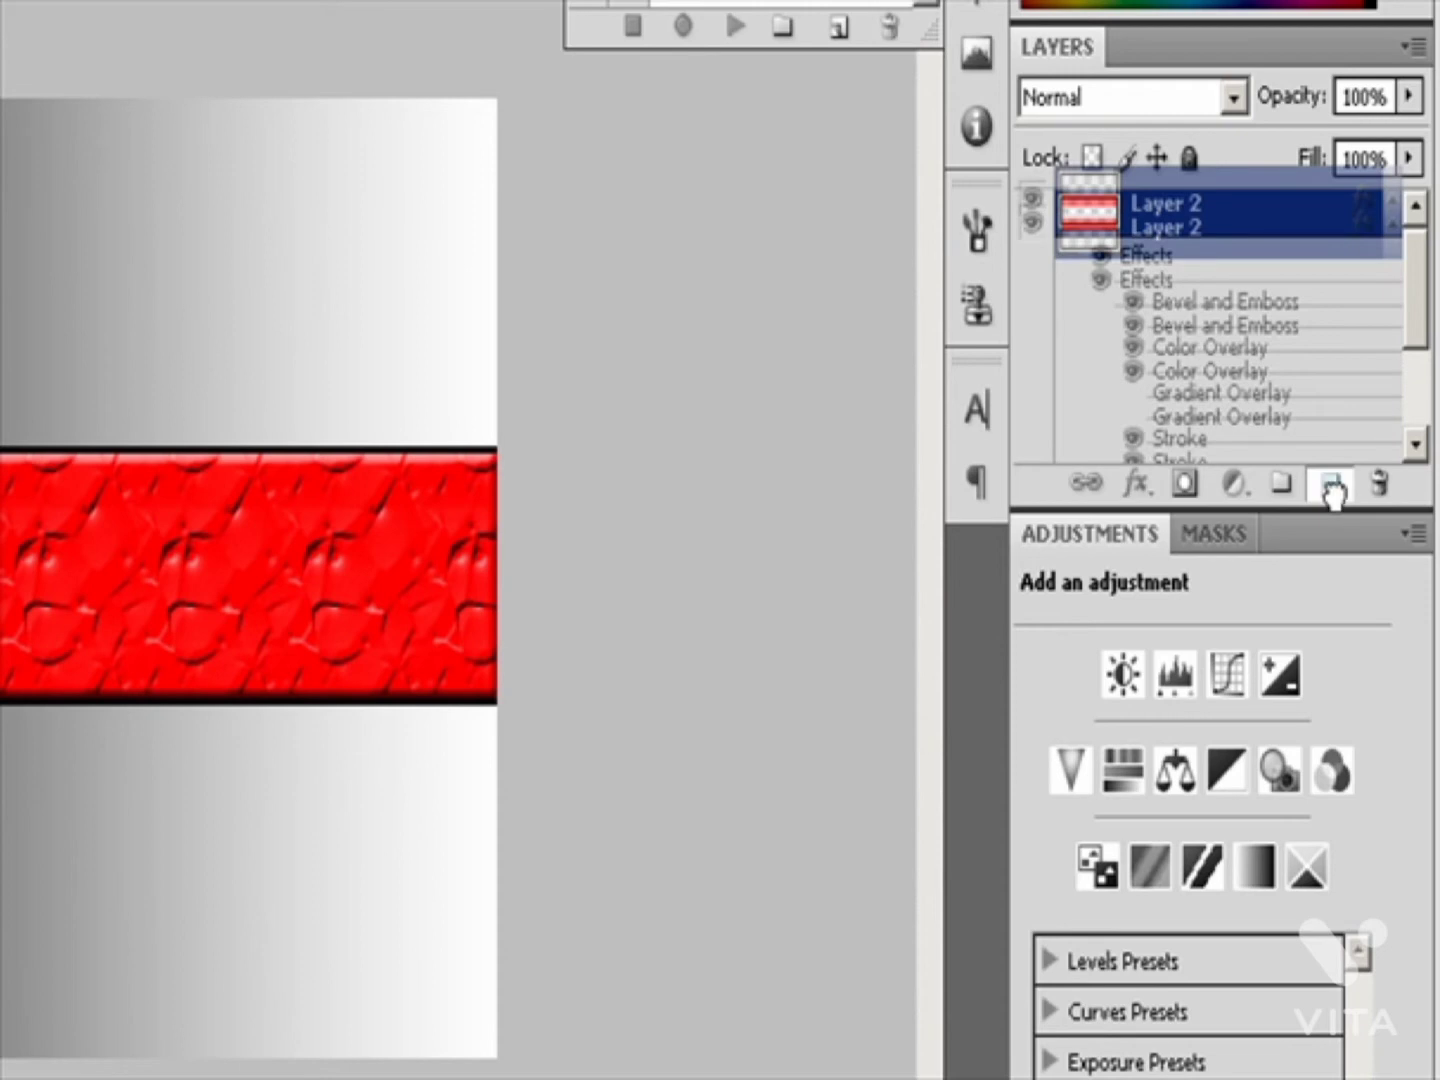
drag(1334, 490, 1335, 494)
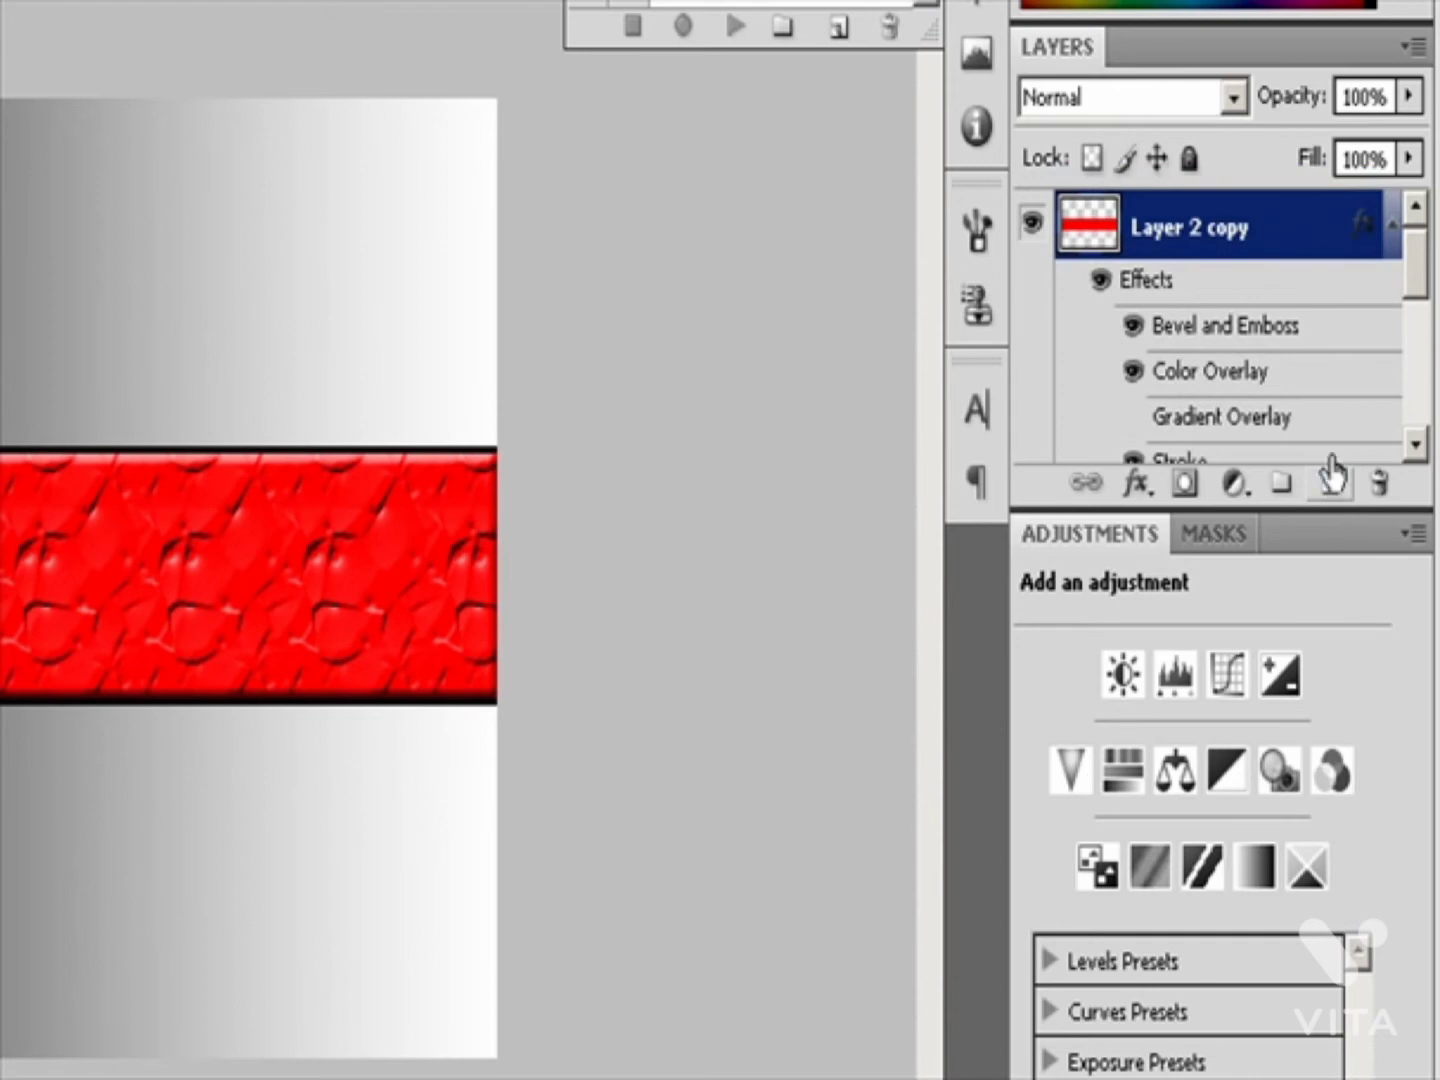
mouse_move(1408, 288)
mouse_down()
mouse_move(1414, 382)
mouse_move(1430, 385)
mouse_move(1430, 325)
mouse_up()
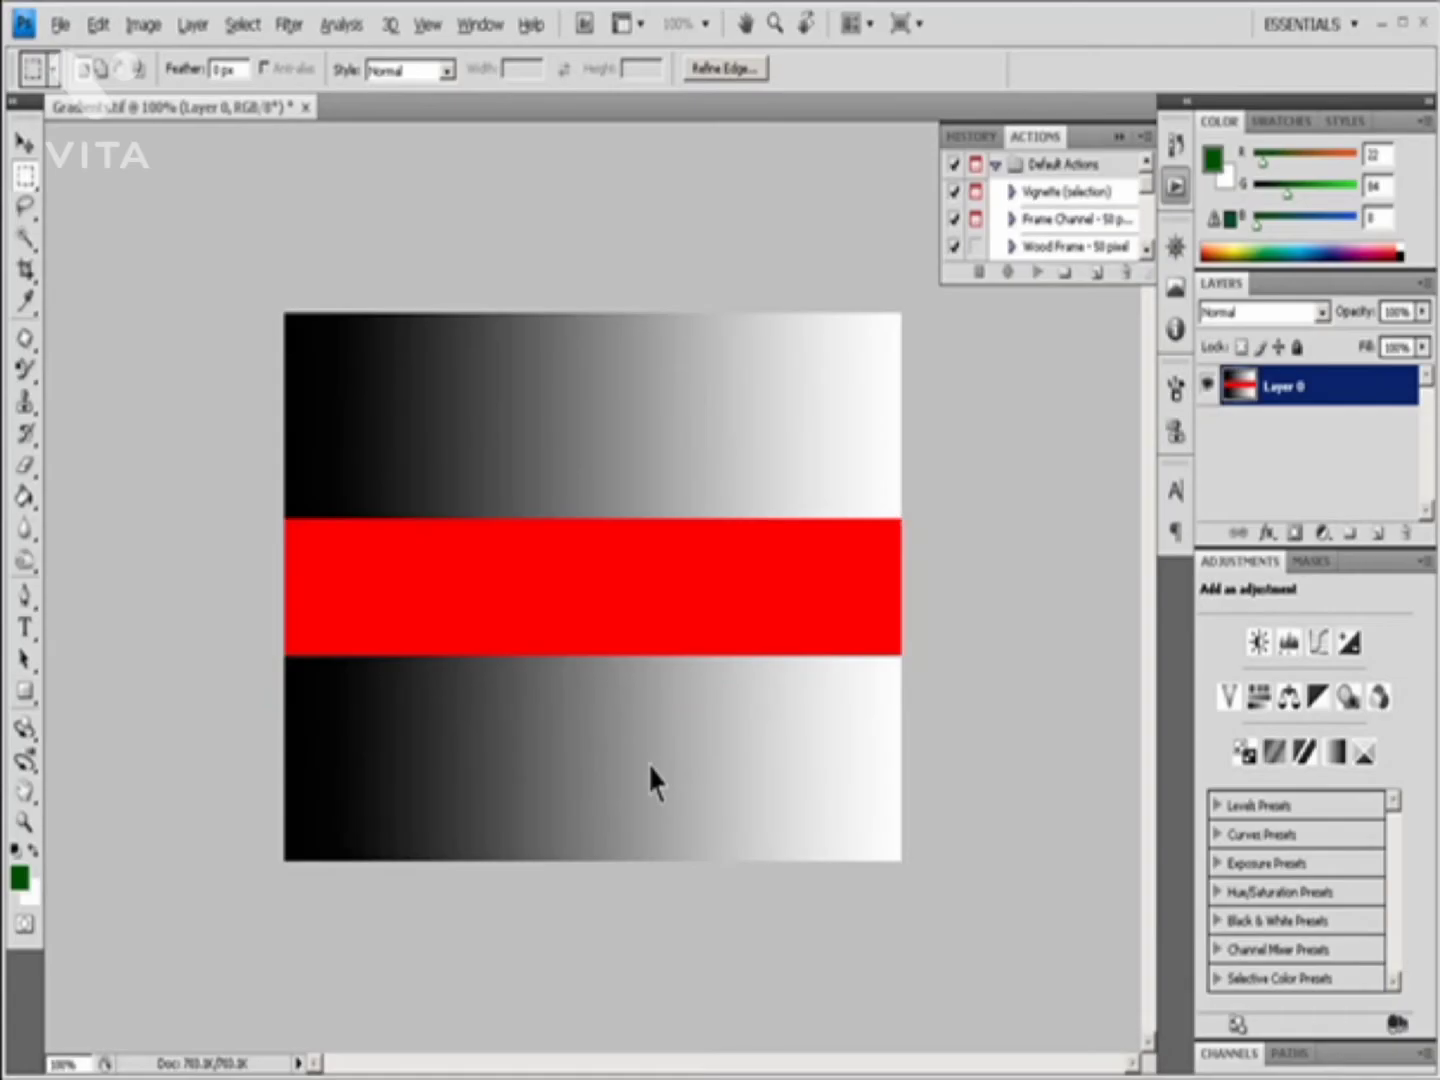
- Restore the previous selection around the red band and cut it onto a new layer
key(ctrl+shift+d)
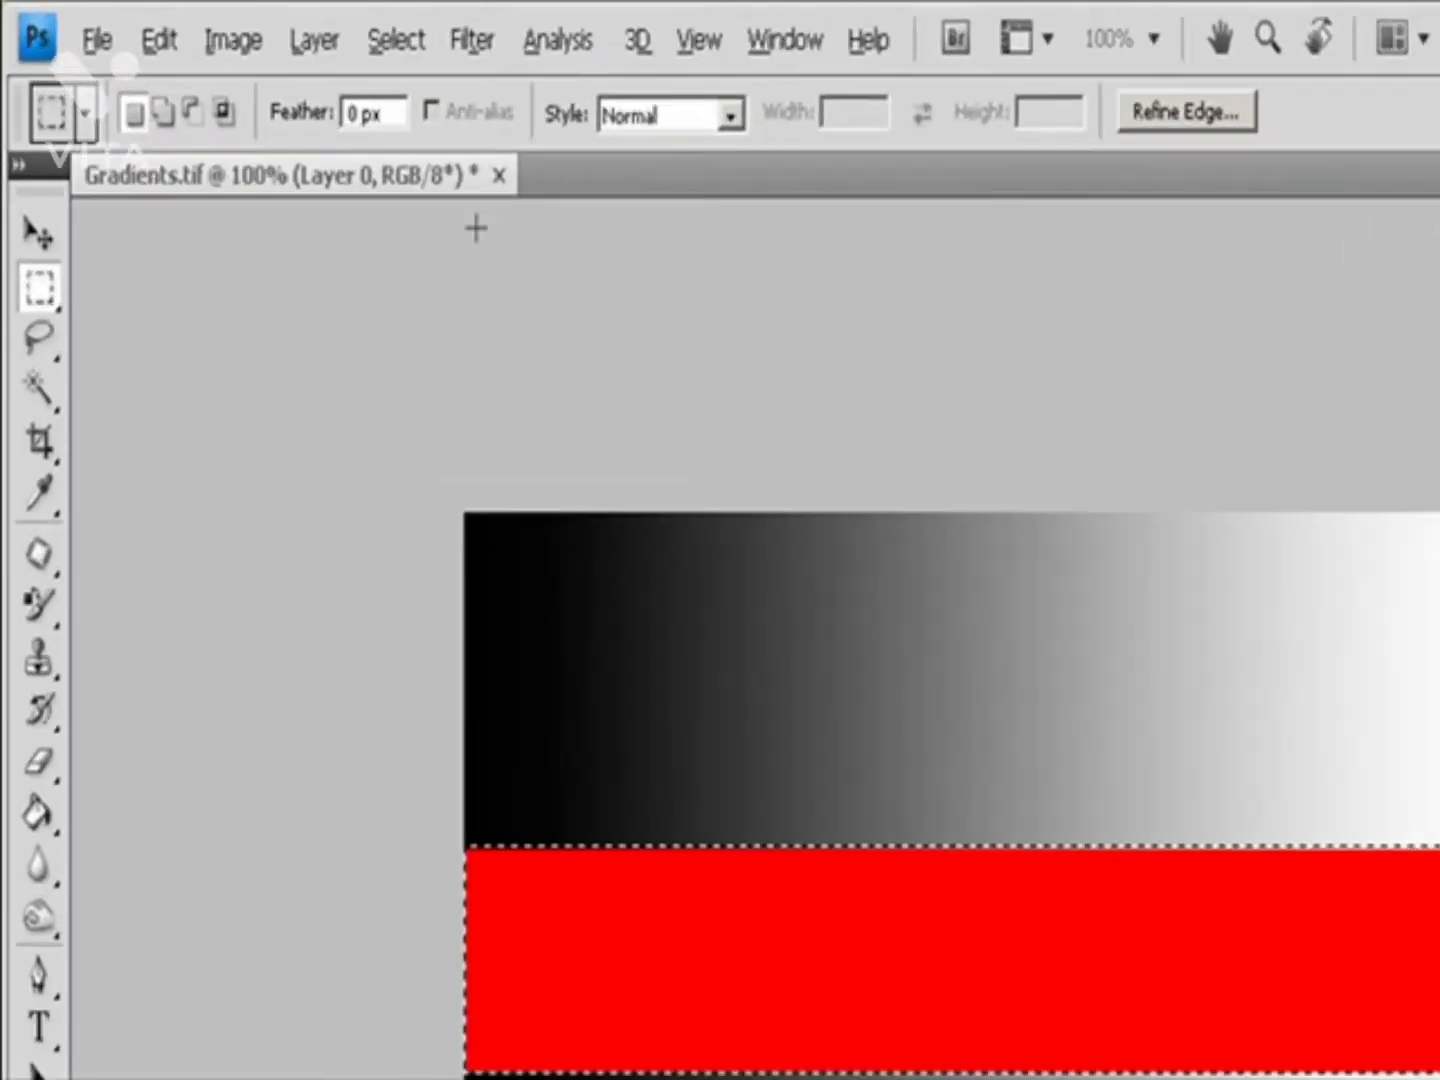
click(192, 23)
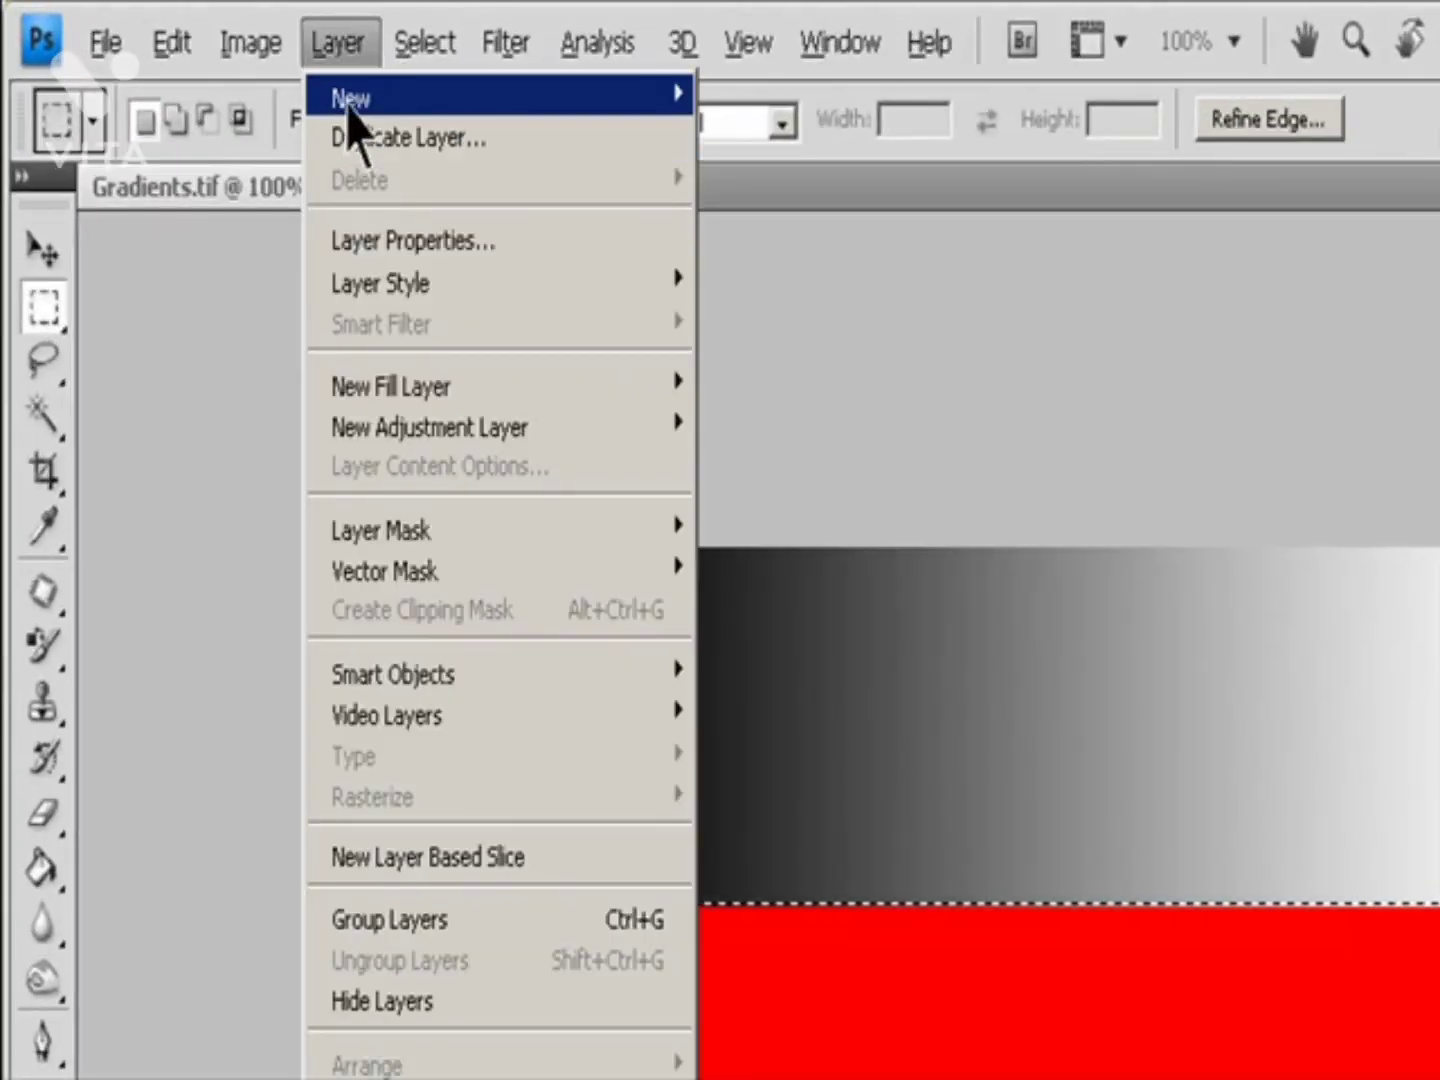
mouse_move(372, 105)
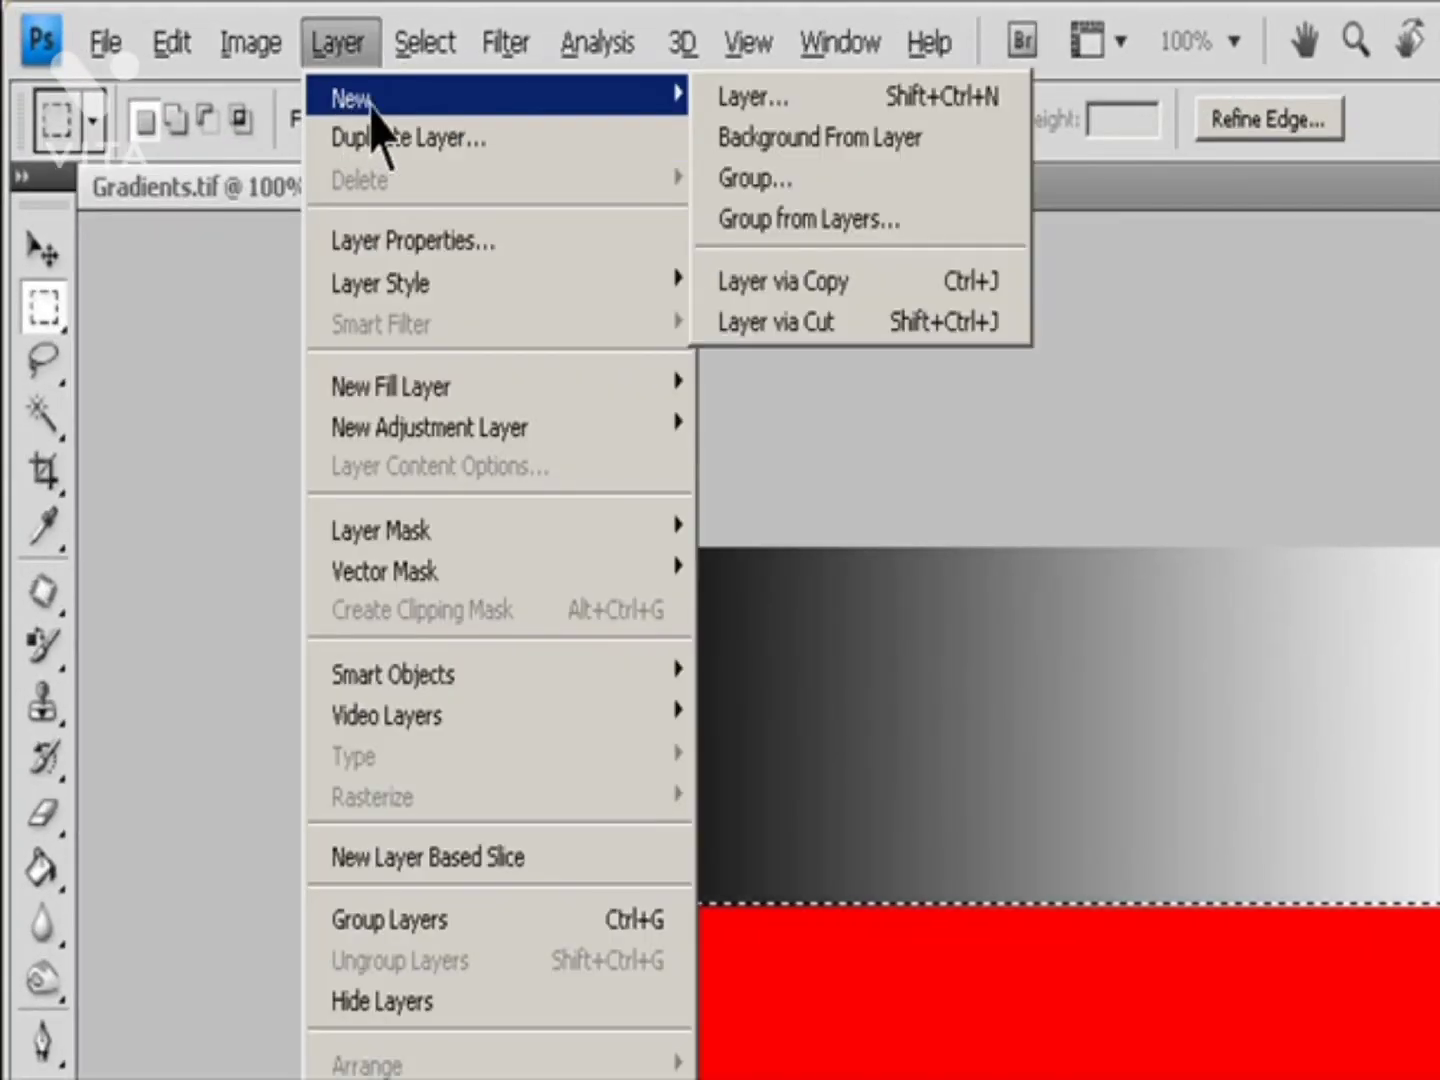
click(827, 325)
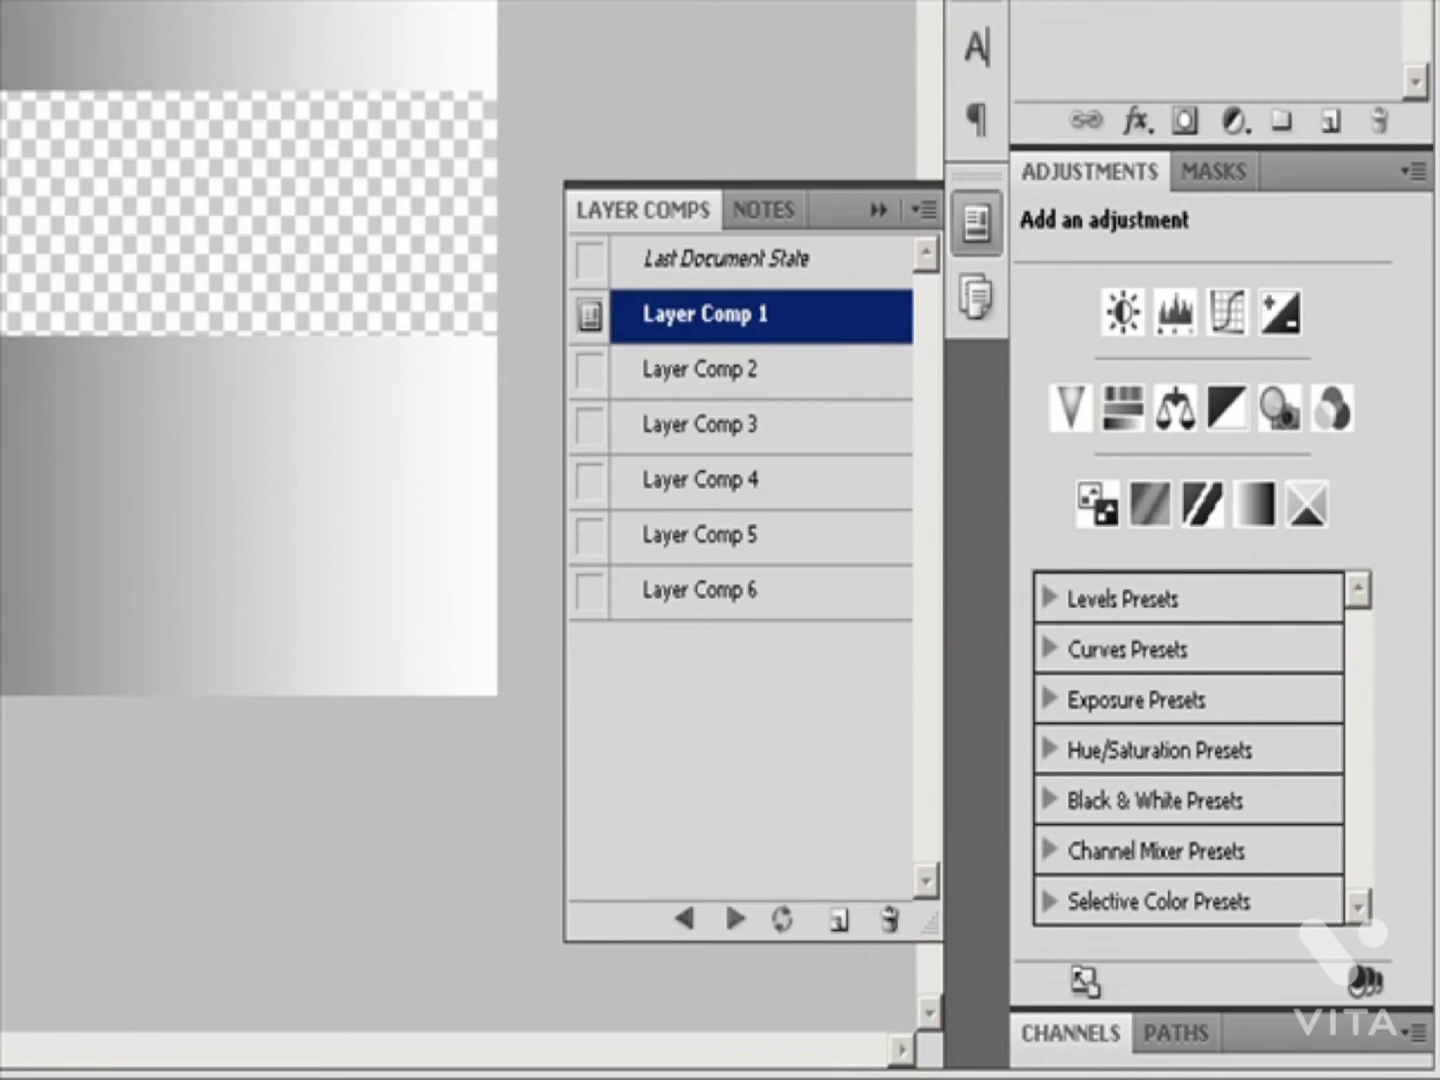
- Apply Layer Comp 2 to the document
click(723, 378)
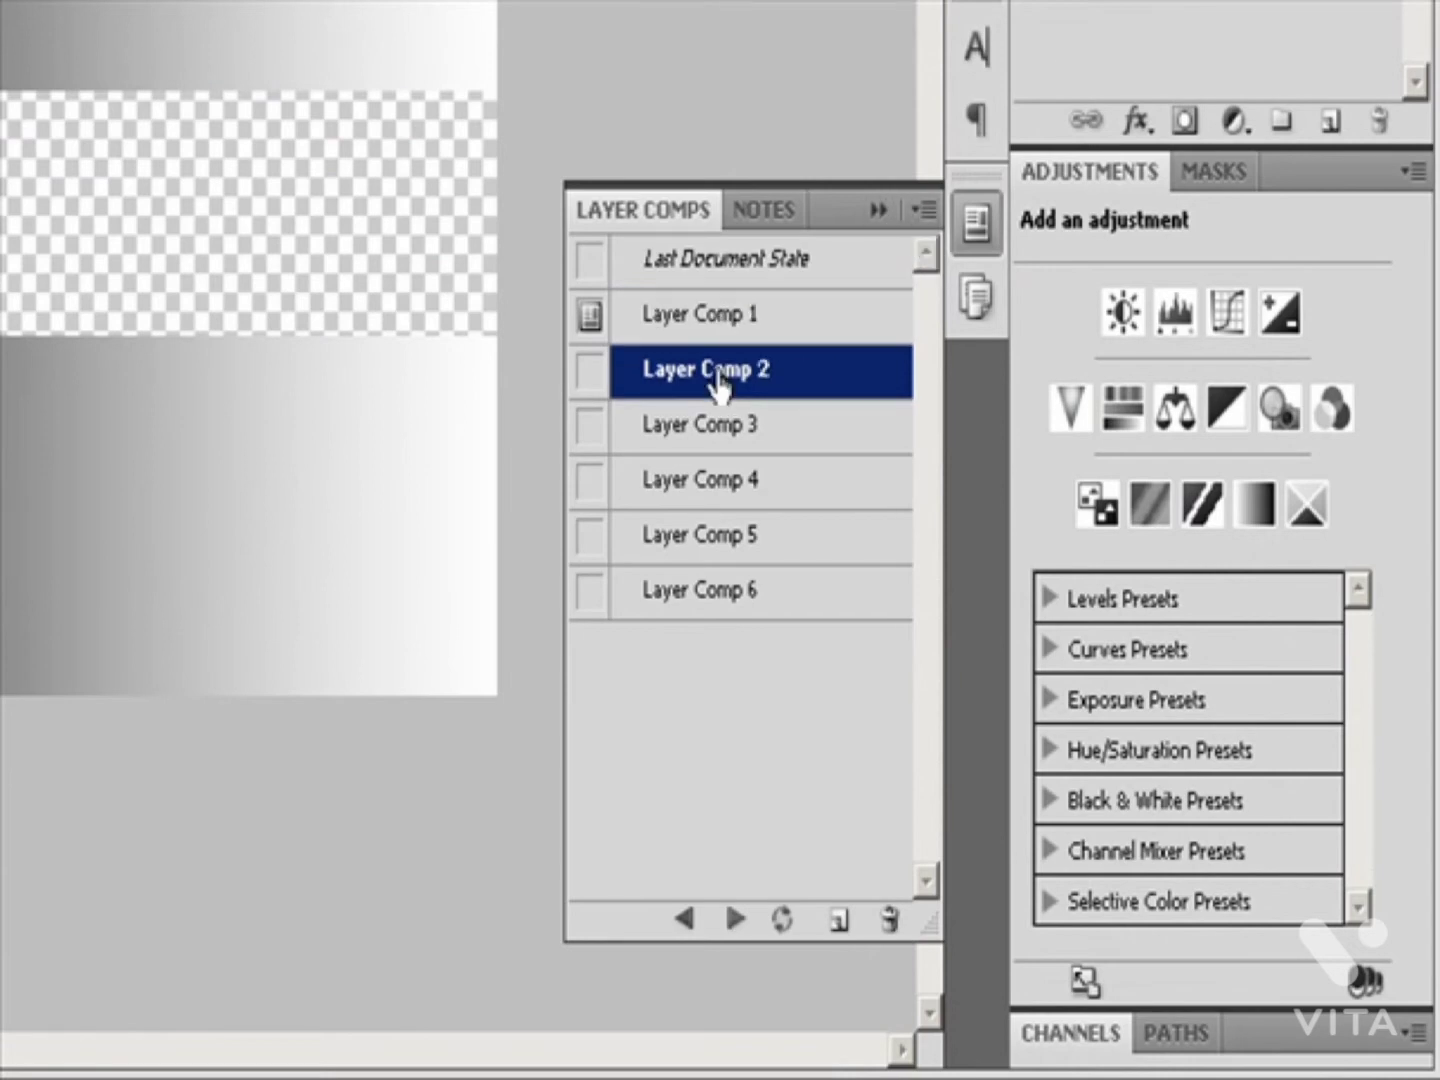
click(598, 374)
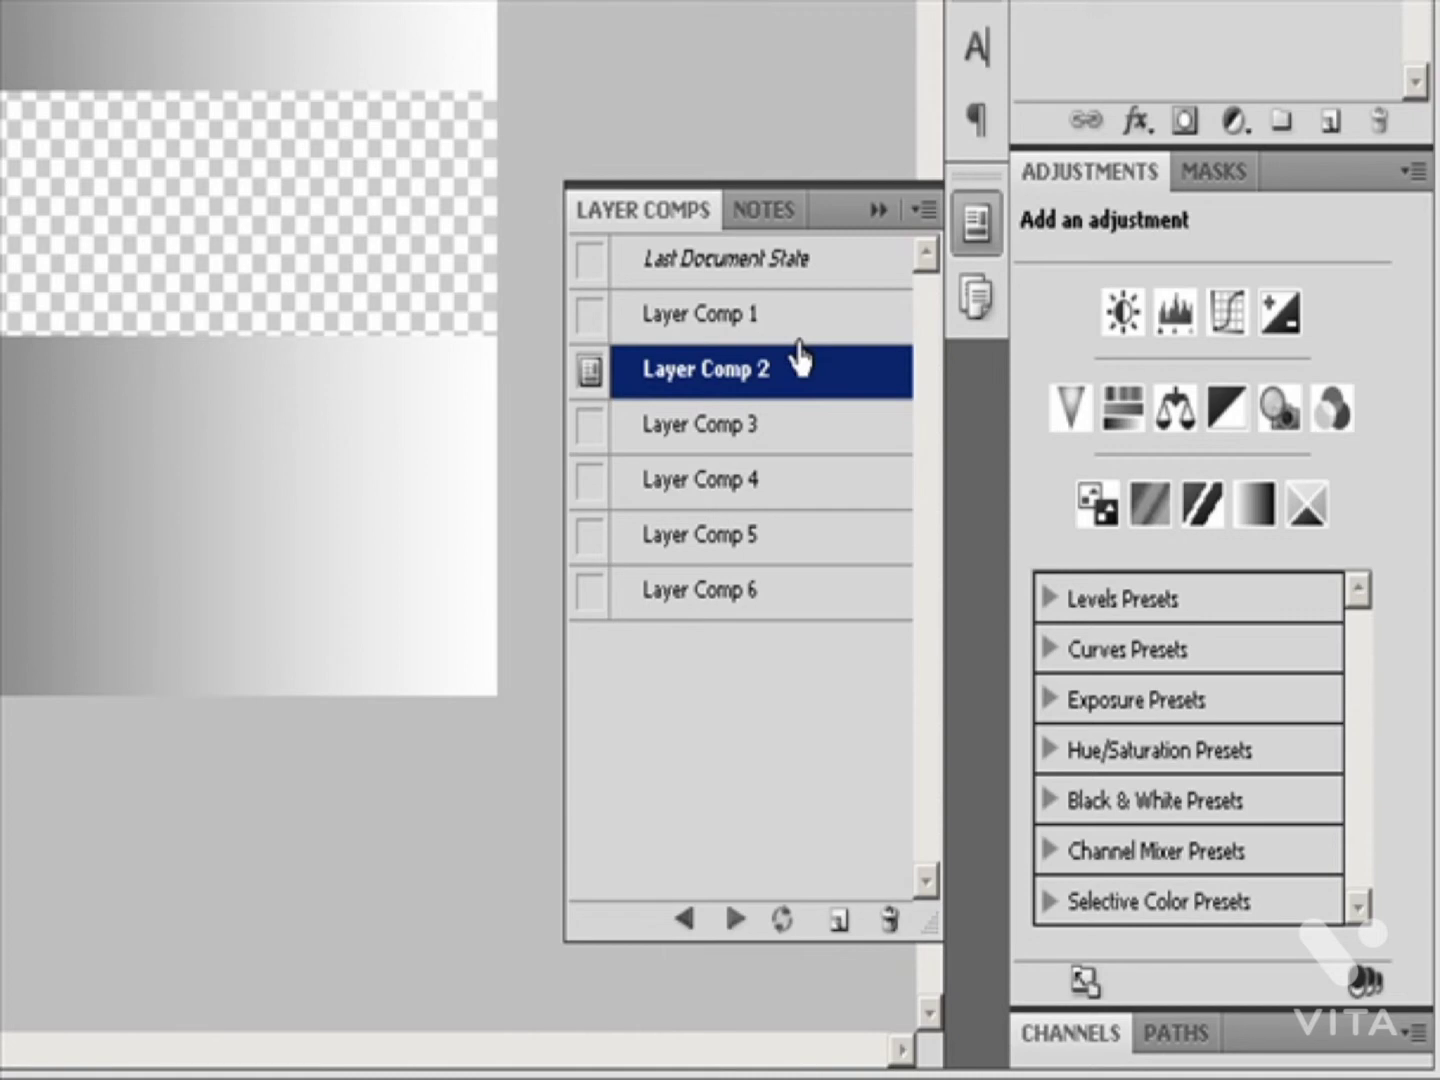
click(922, 212)
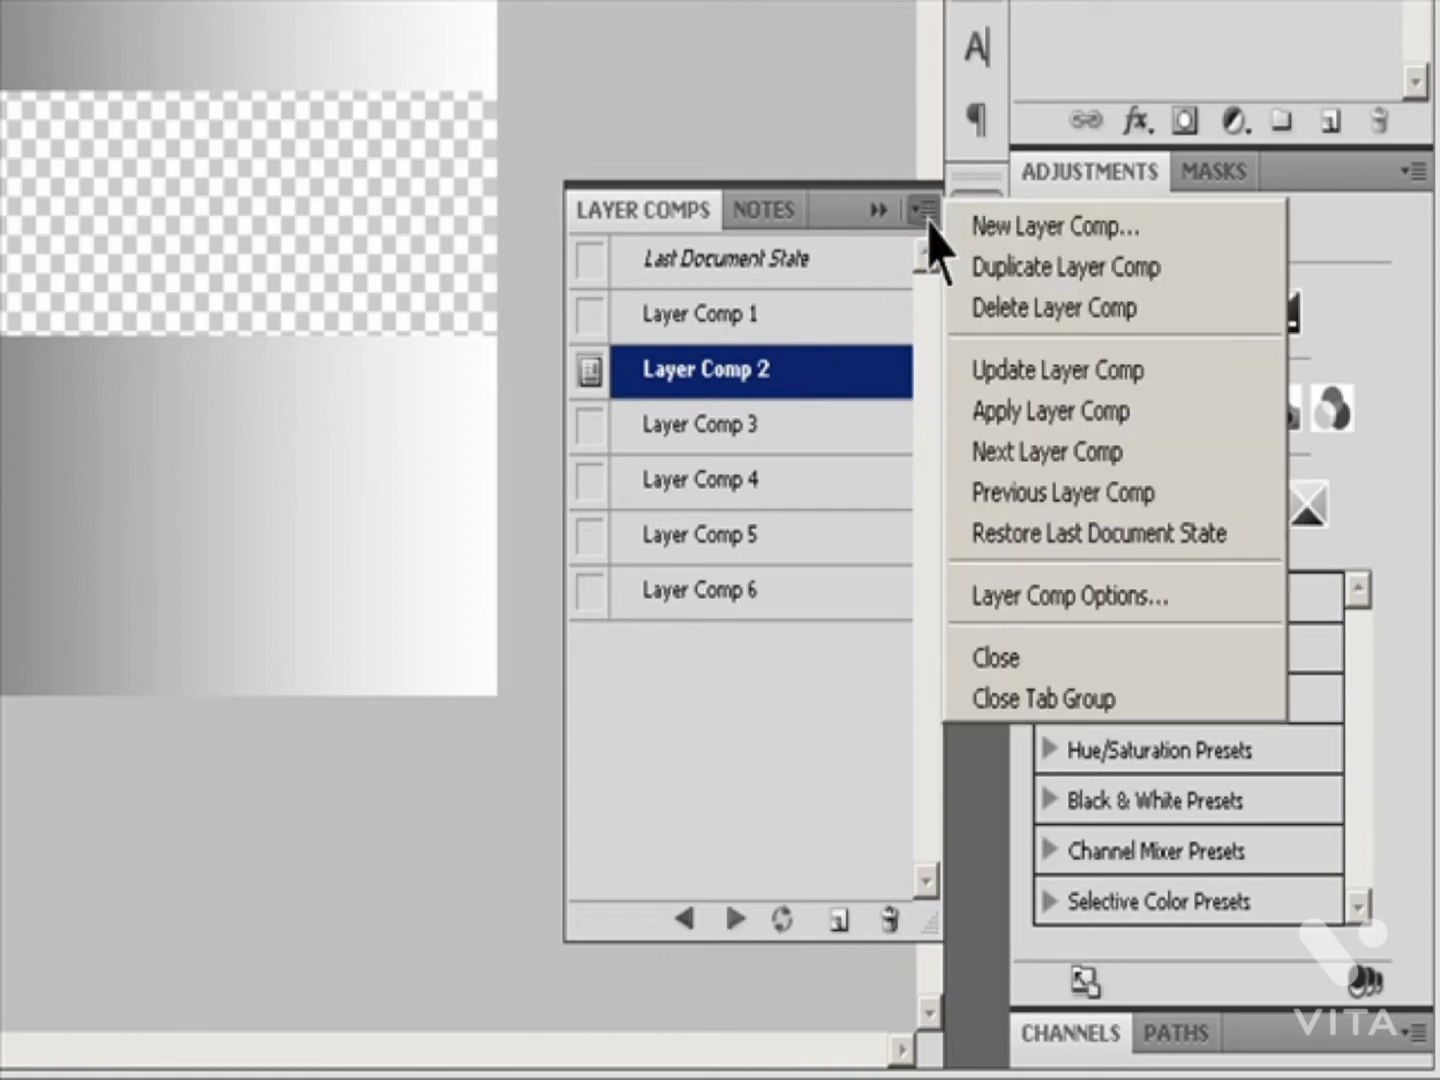
click(982, 411)
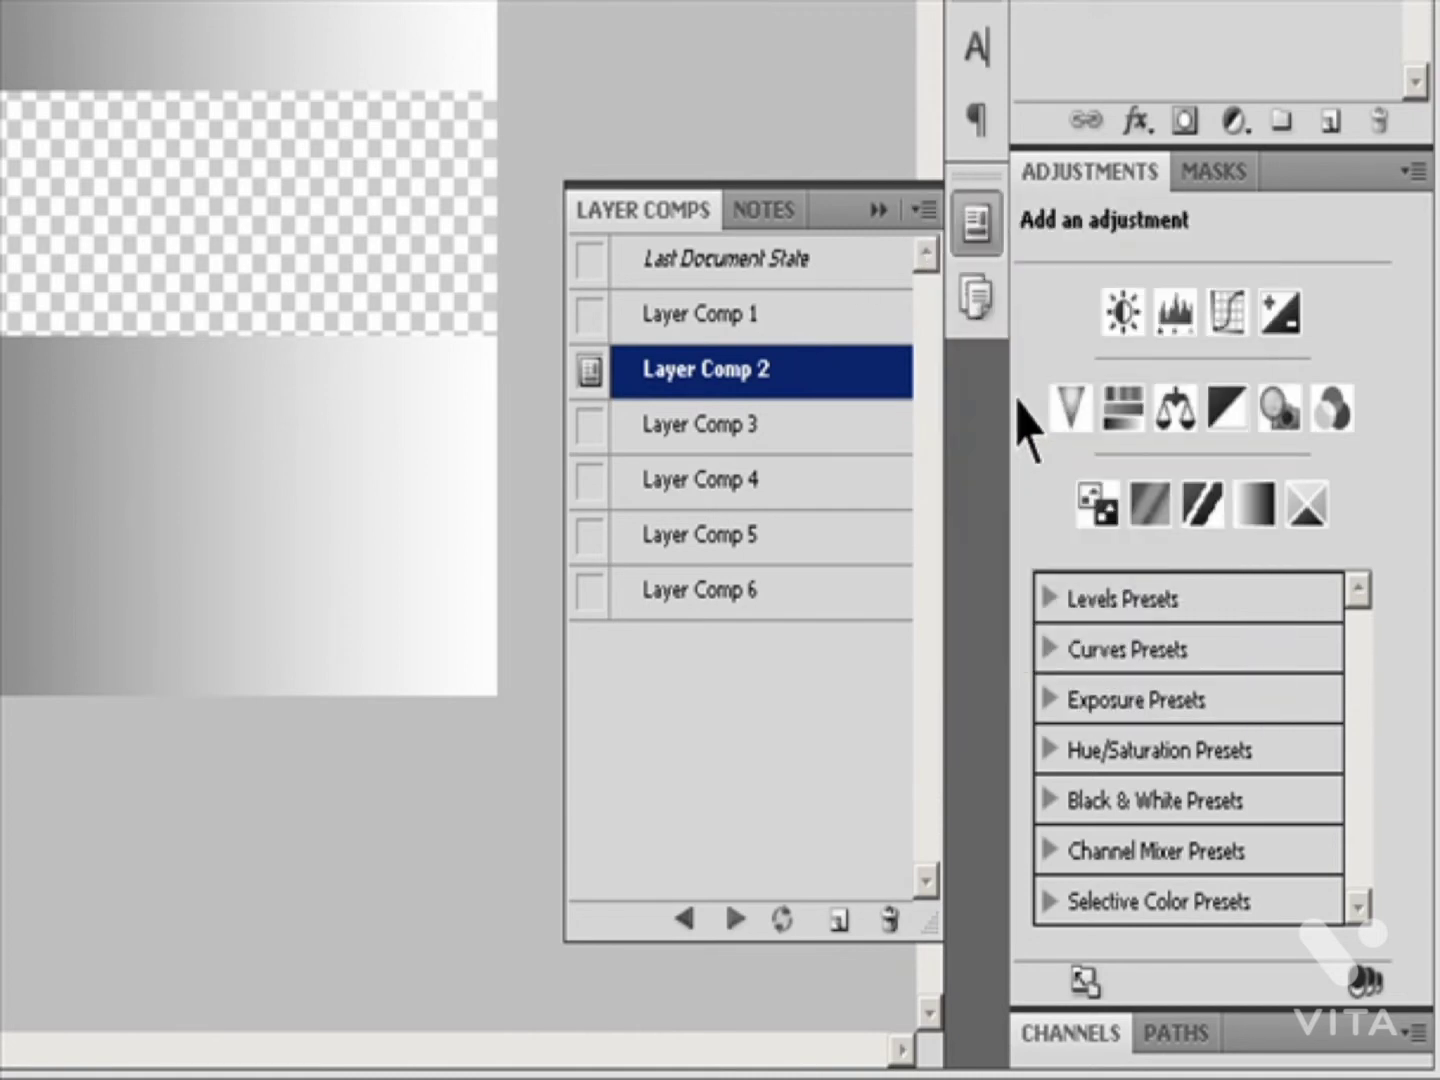
- Step back to Layer Comp 1 and advance through the comps to Layer Comp 5
click(684, 918)
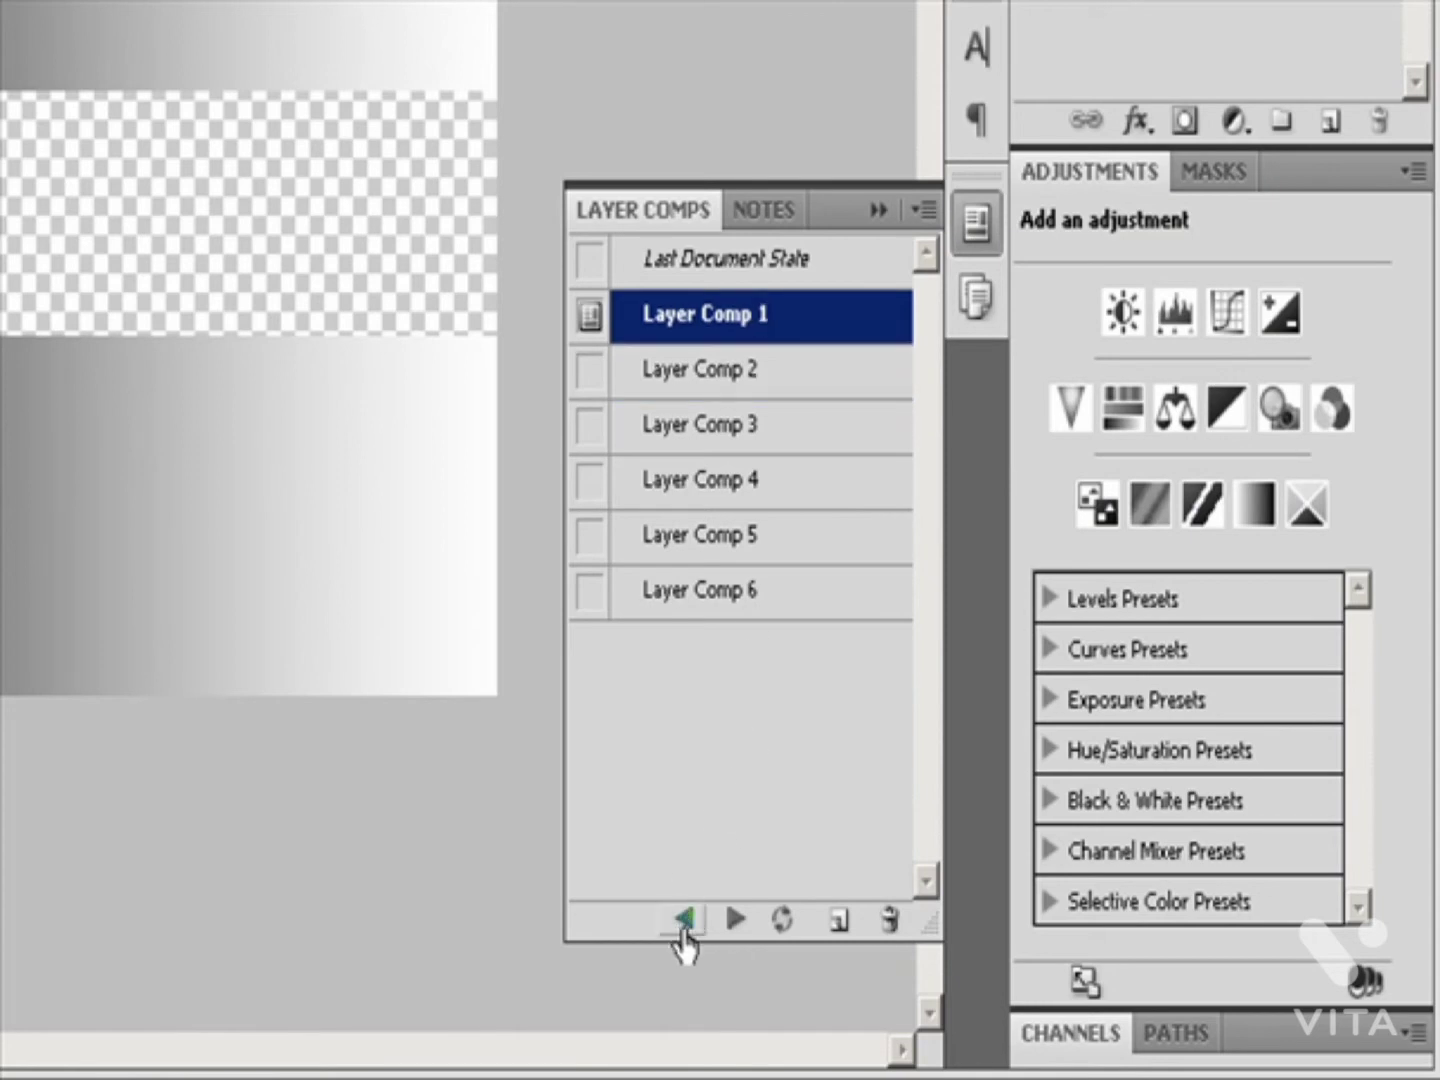
click(737, 921)
click(737, 920)
click(737, 921)
click(737, 920)
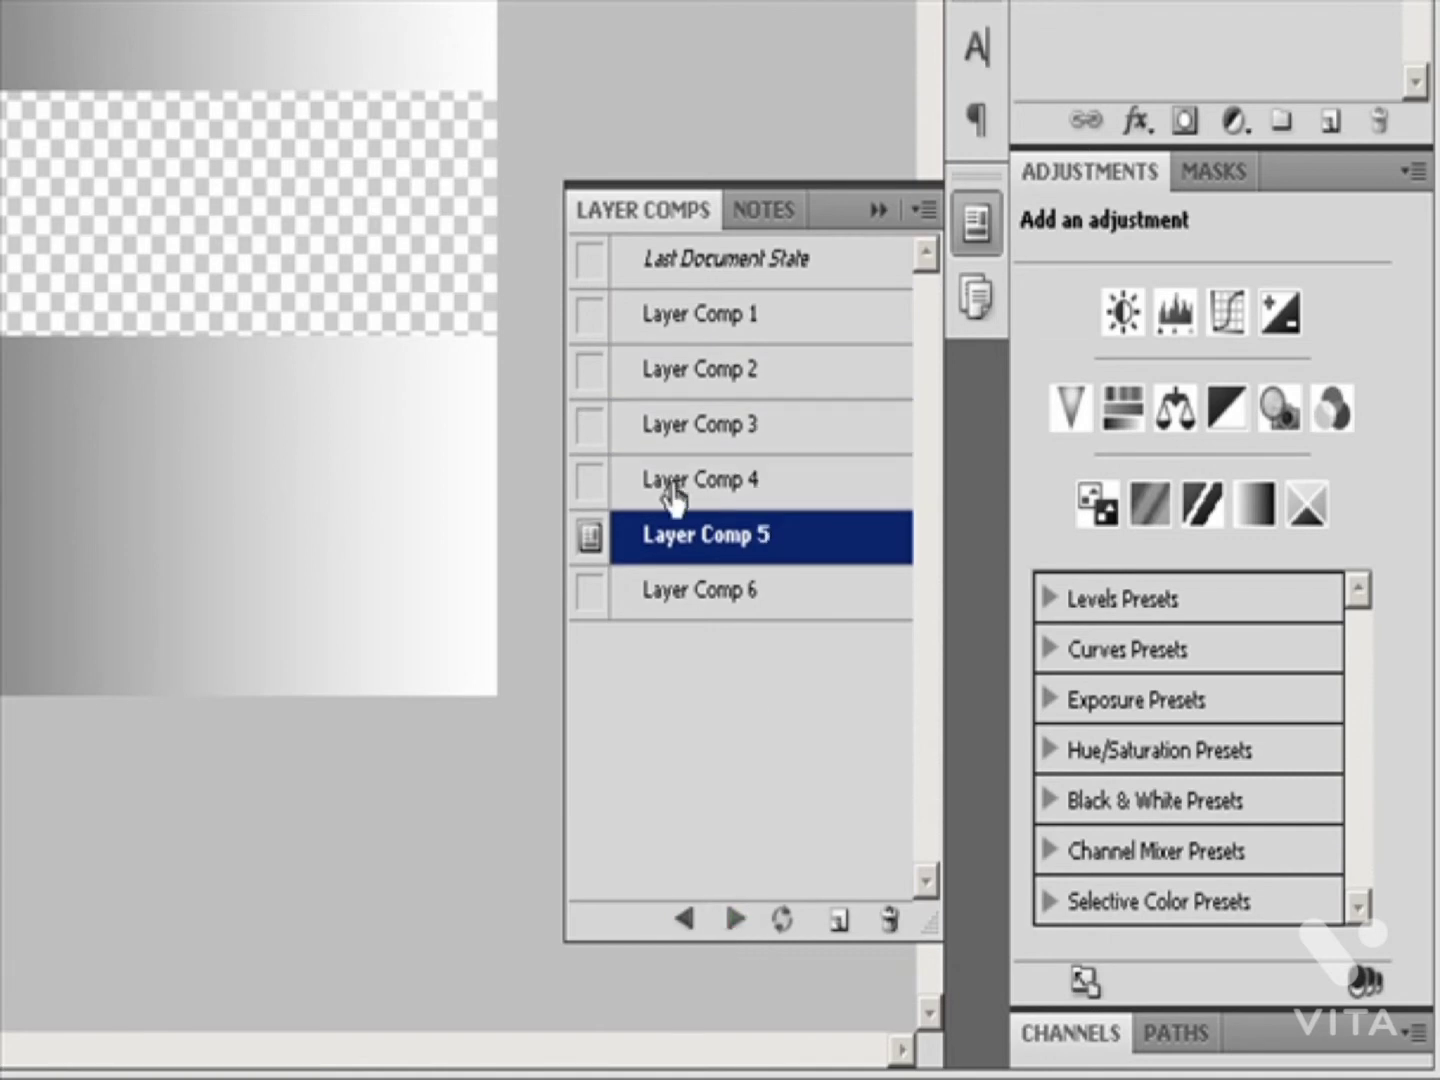
- Select Layer Comps 2, 3, 4 and 6 and cycle repeatedly through only those comps
click(664, 386)
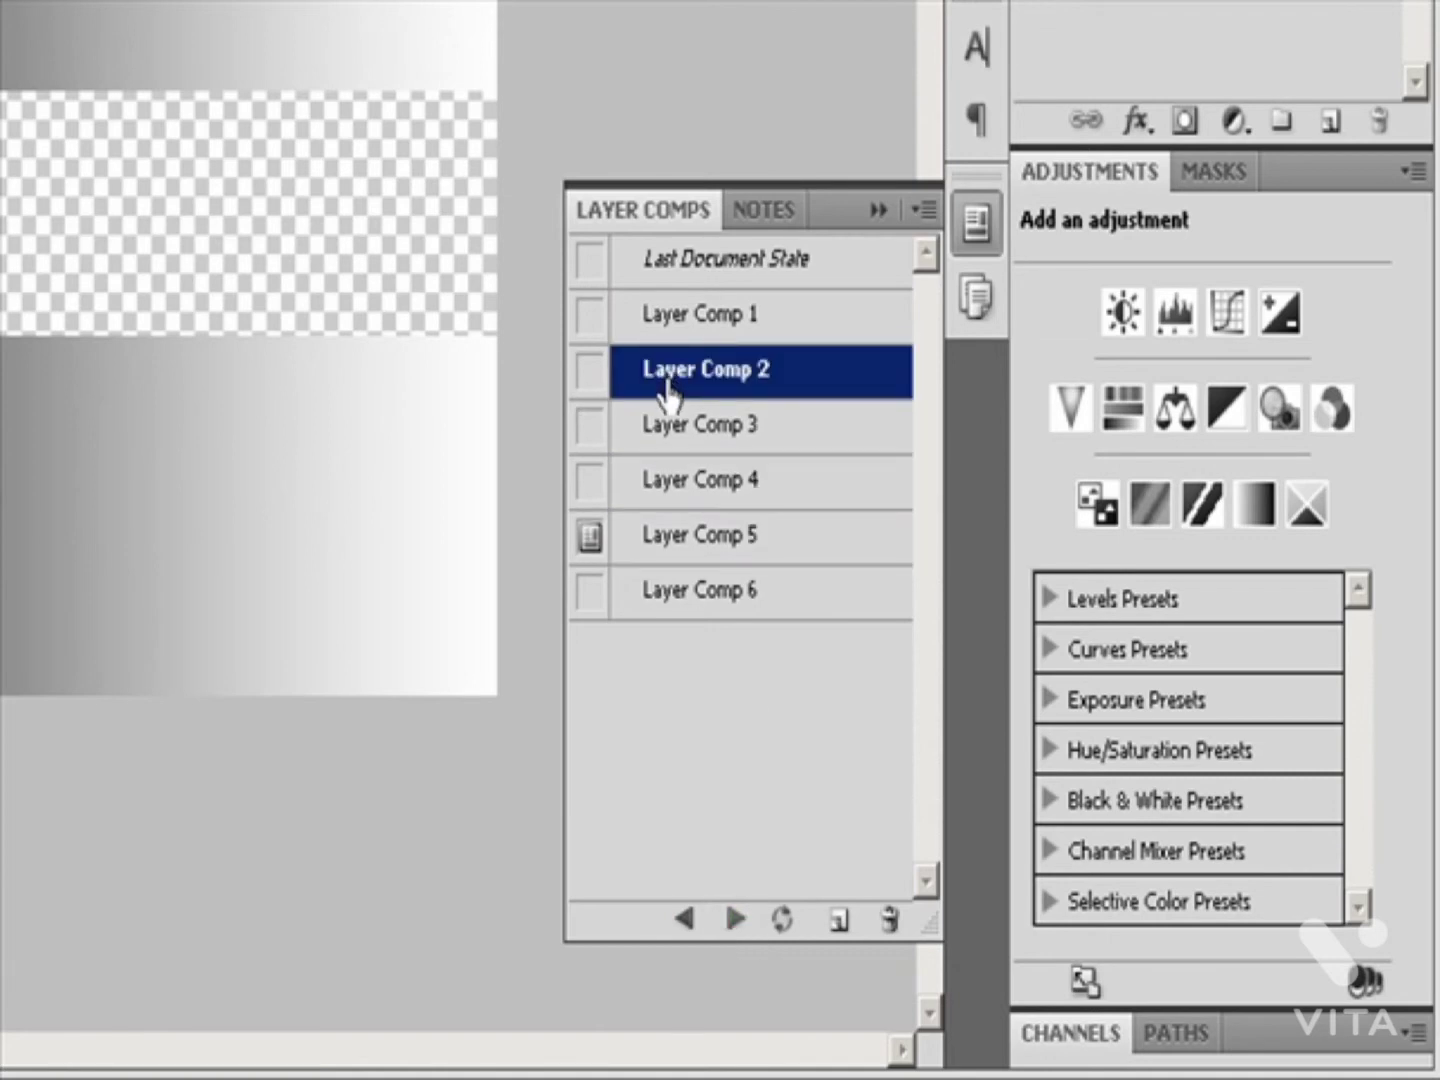
shift+click(679, 490)
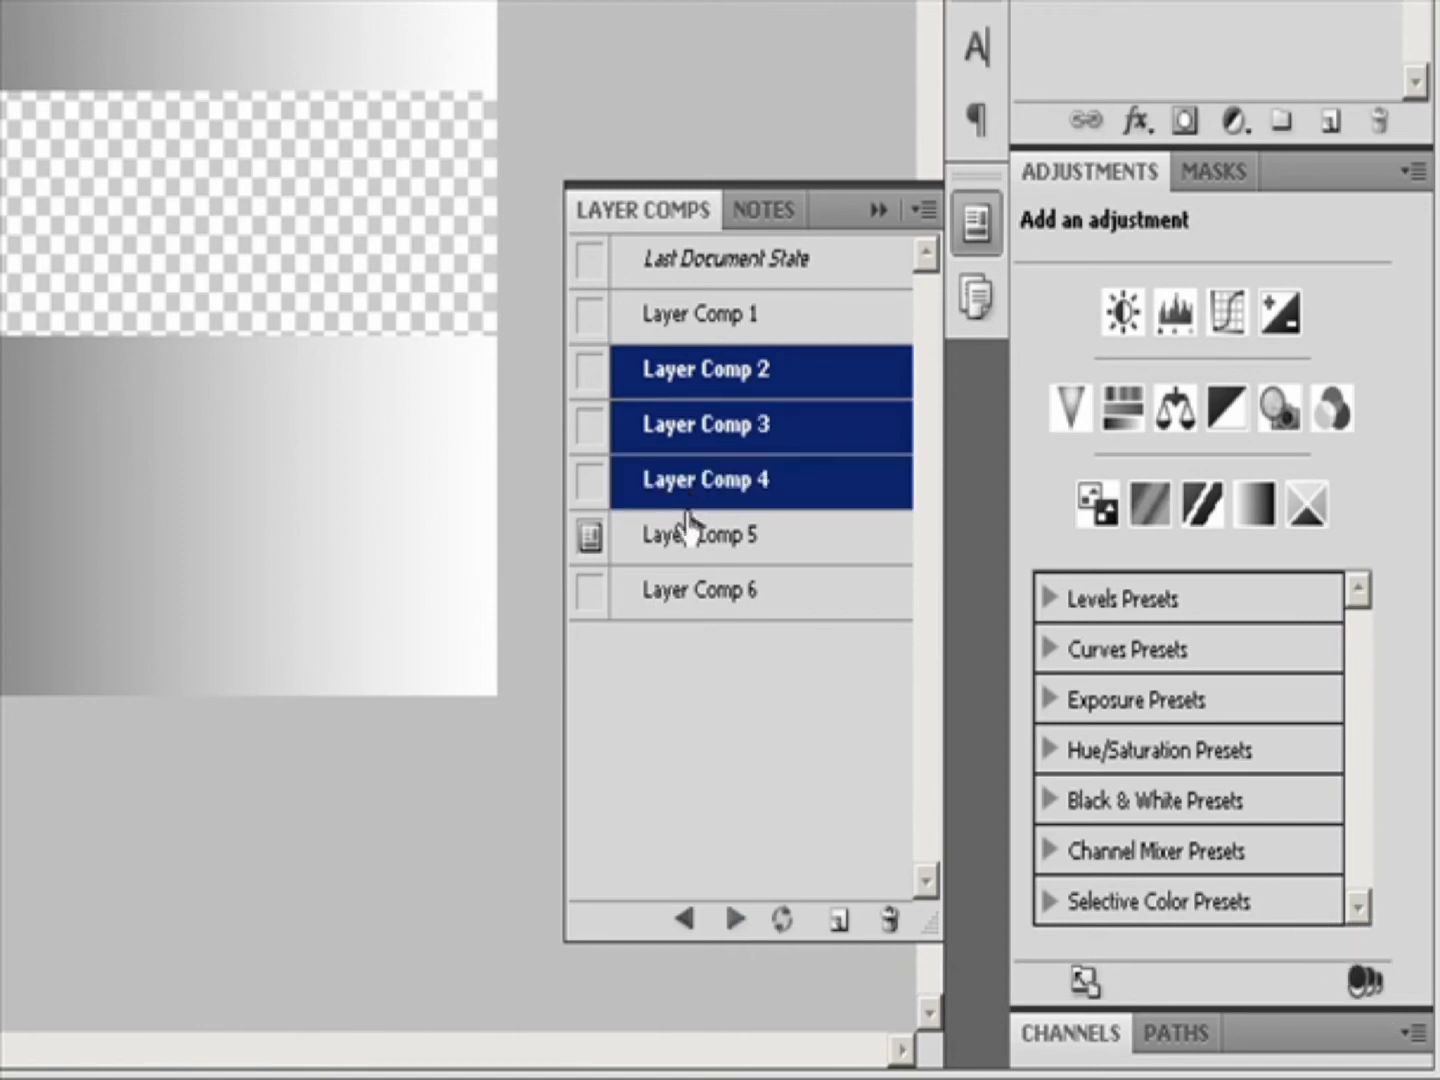
ctrl+click(687, 598)
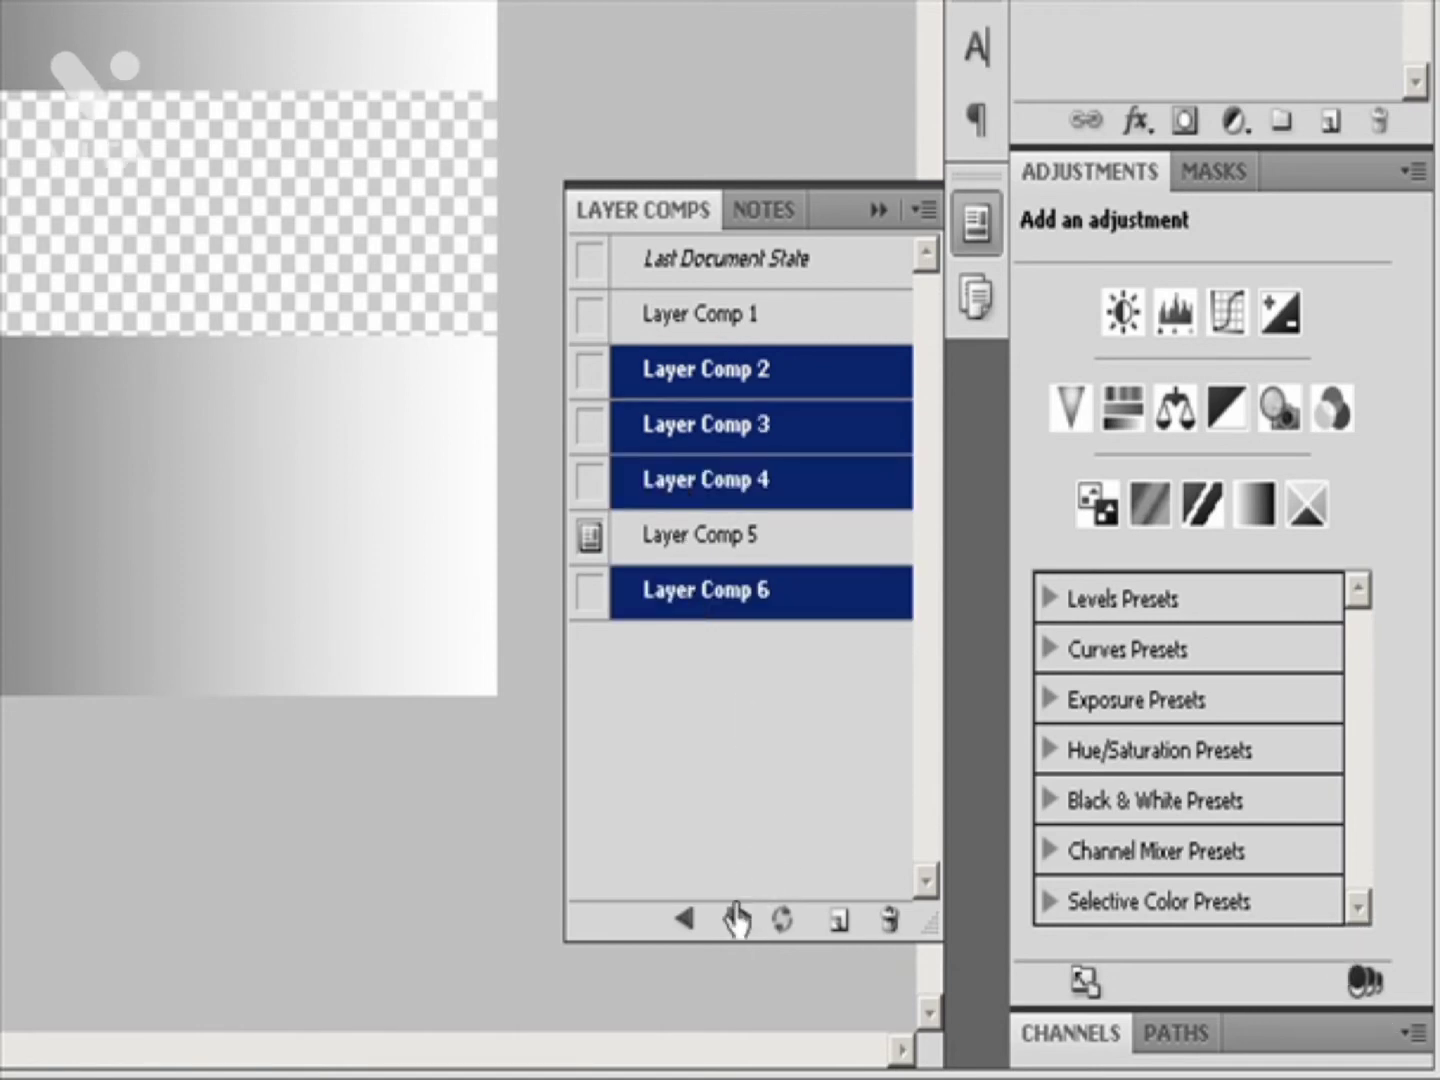
click(734, 923)
click(734, 924)
click(733, 924)
click(734, 923)
click(733, 924)
click(733, 923)
click(734, 924)
click(734, 924)
click(733, 924)
click(734, 923)
click(734, 924)
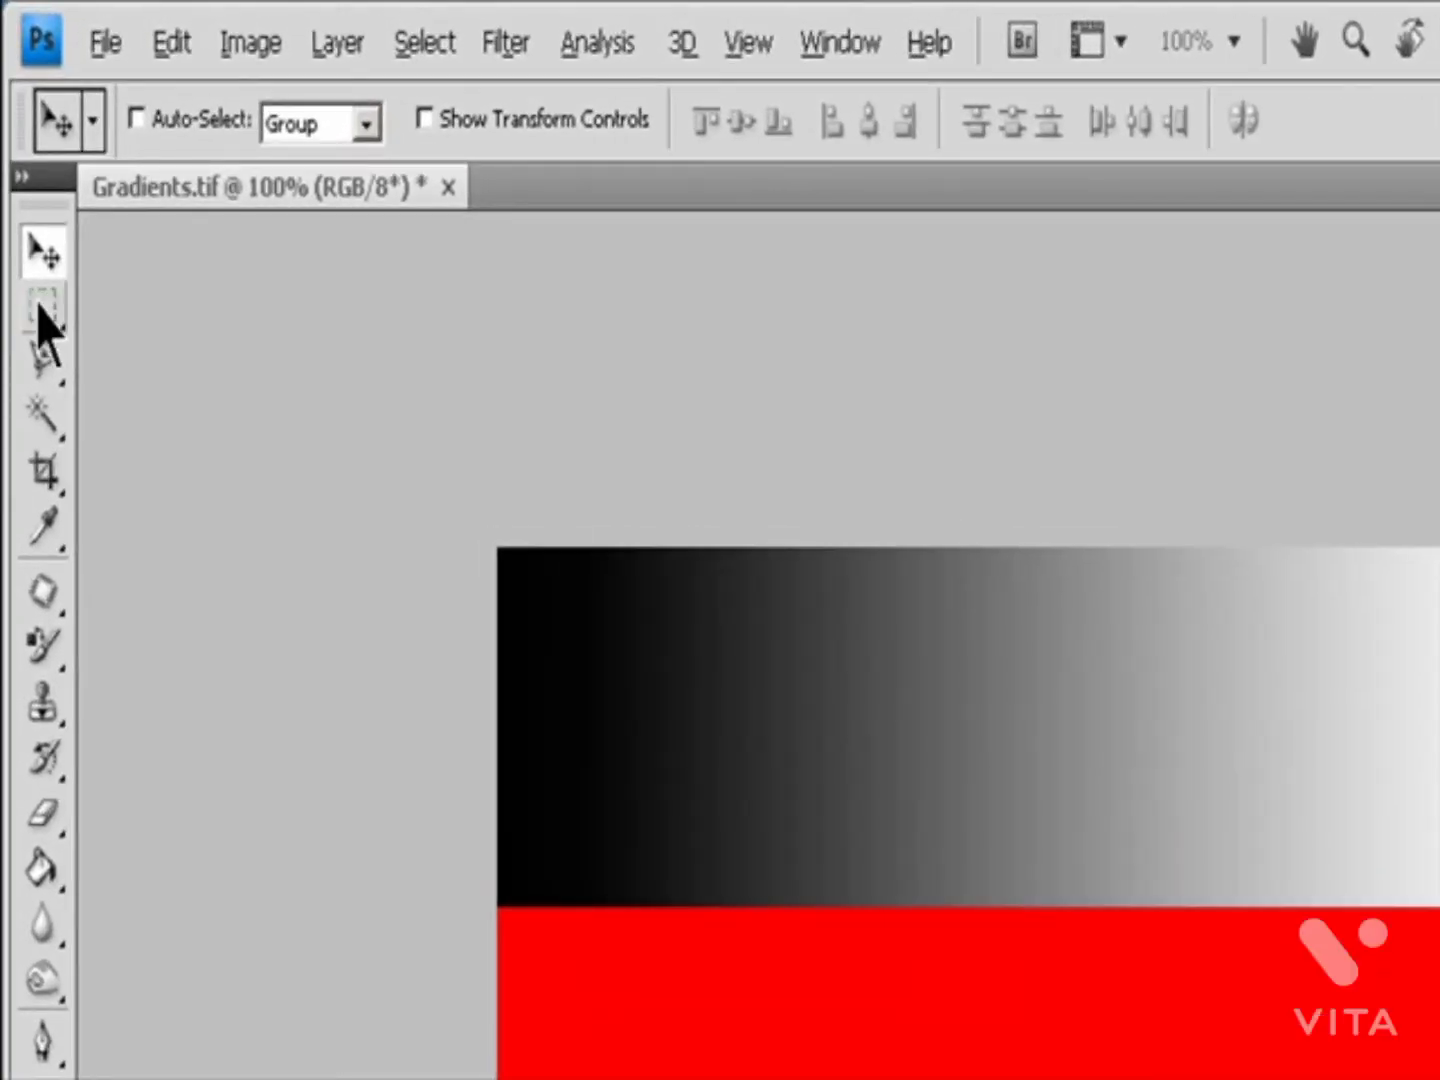
- Activate the Rectangular Marquee Tool from the group of marquee tools
click(42, 308)
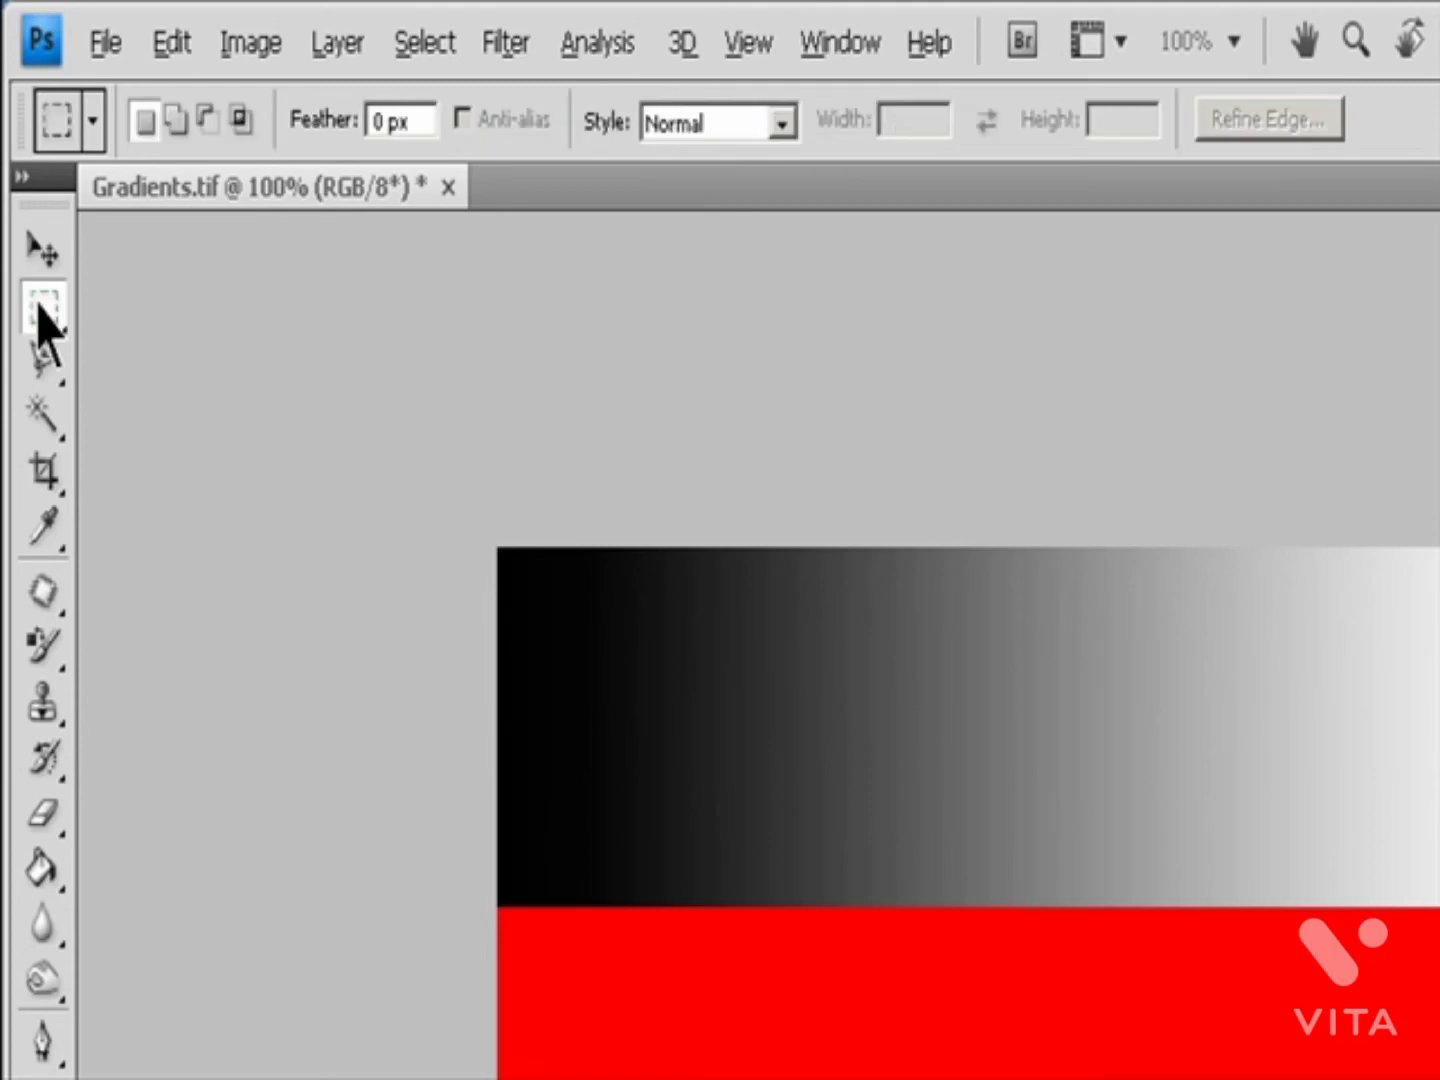
click(37, 305)
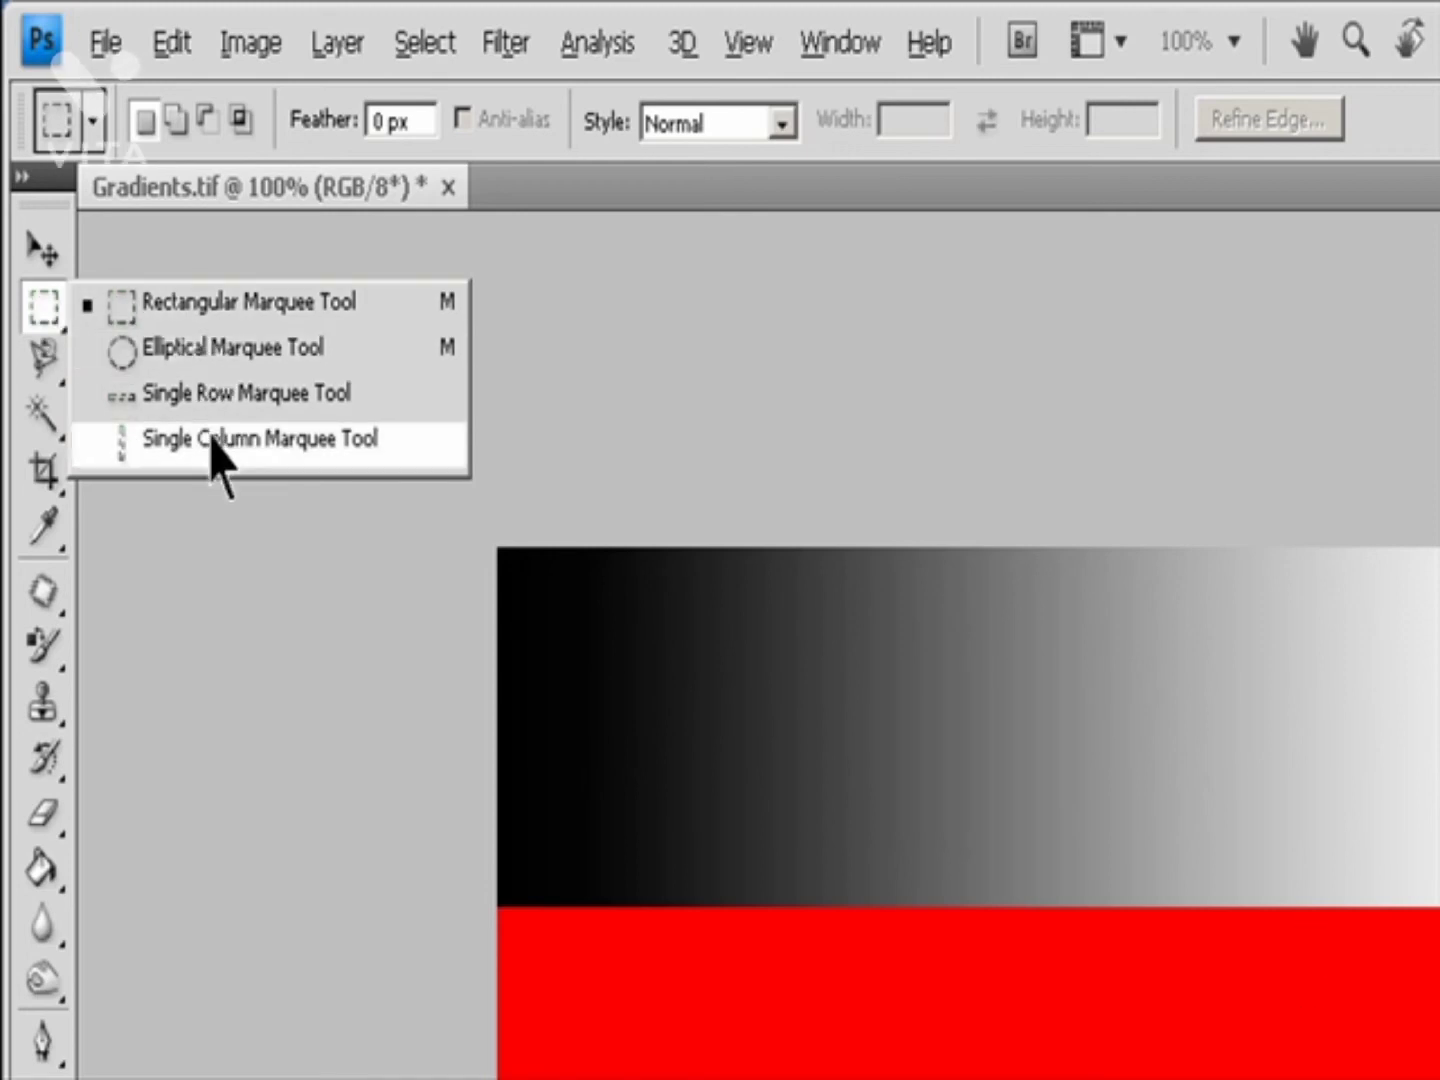
click(229, 304)
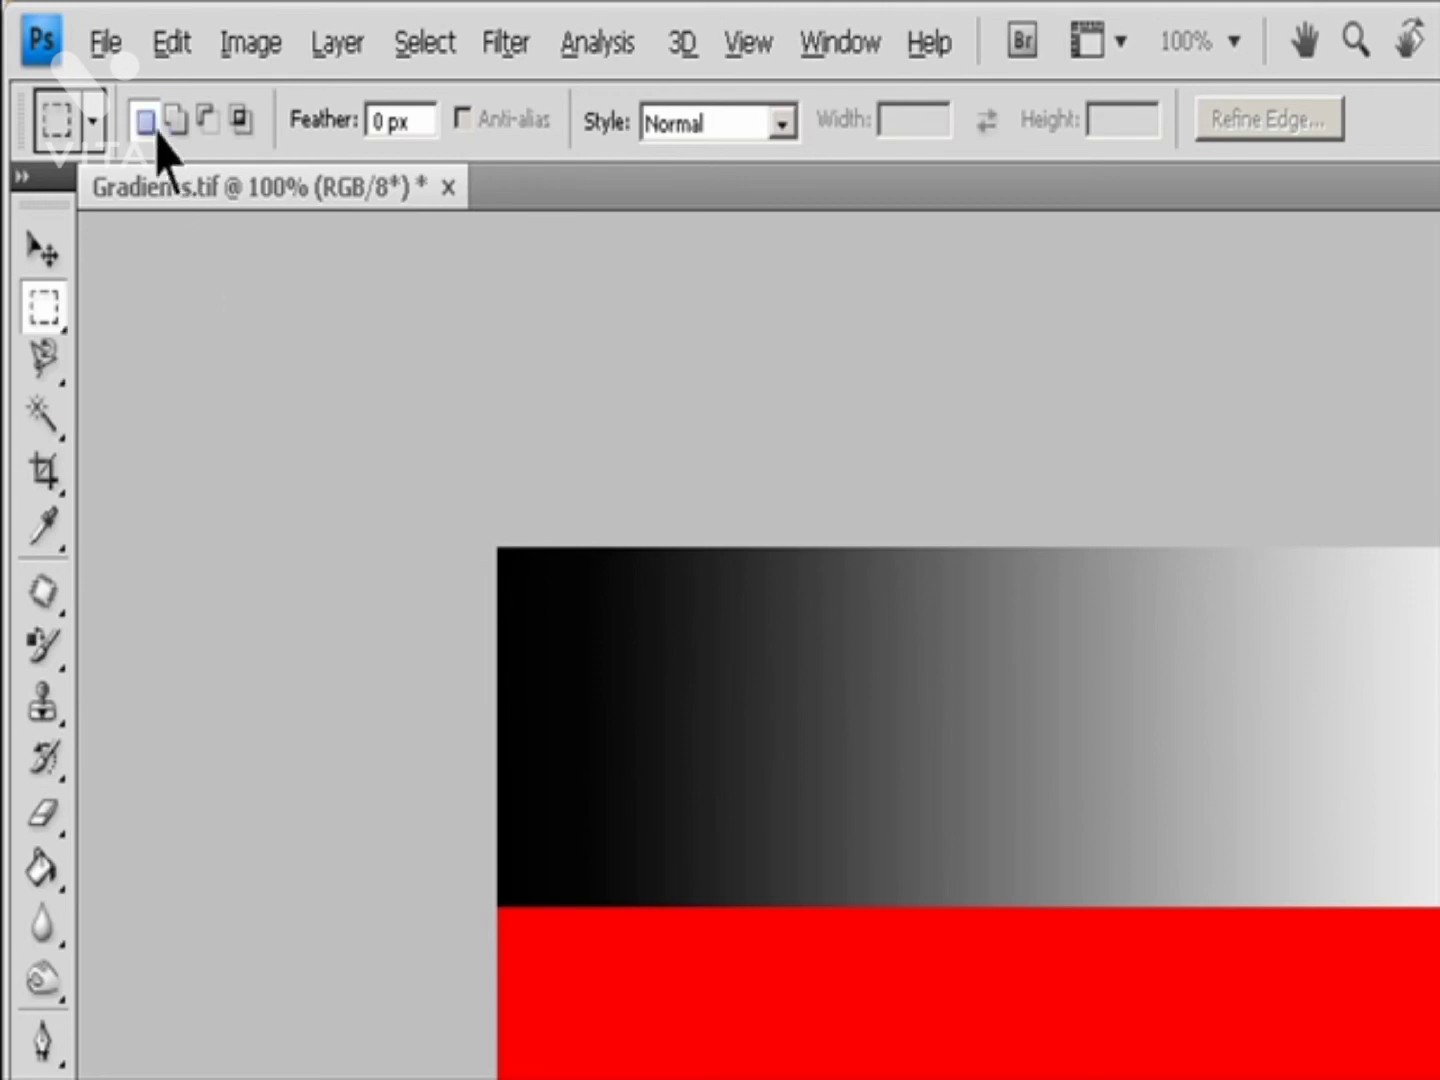
- Try the marquee's add, subtract and intersect selection modes and return to new selection
click(178, 121)
click(210, 124)
click(240, 120)
click(145, 122)
click(410, 122)
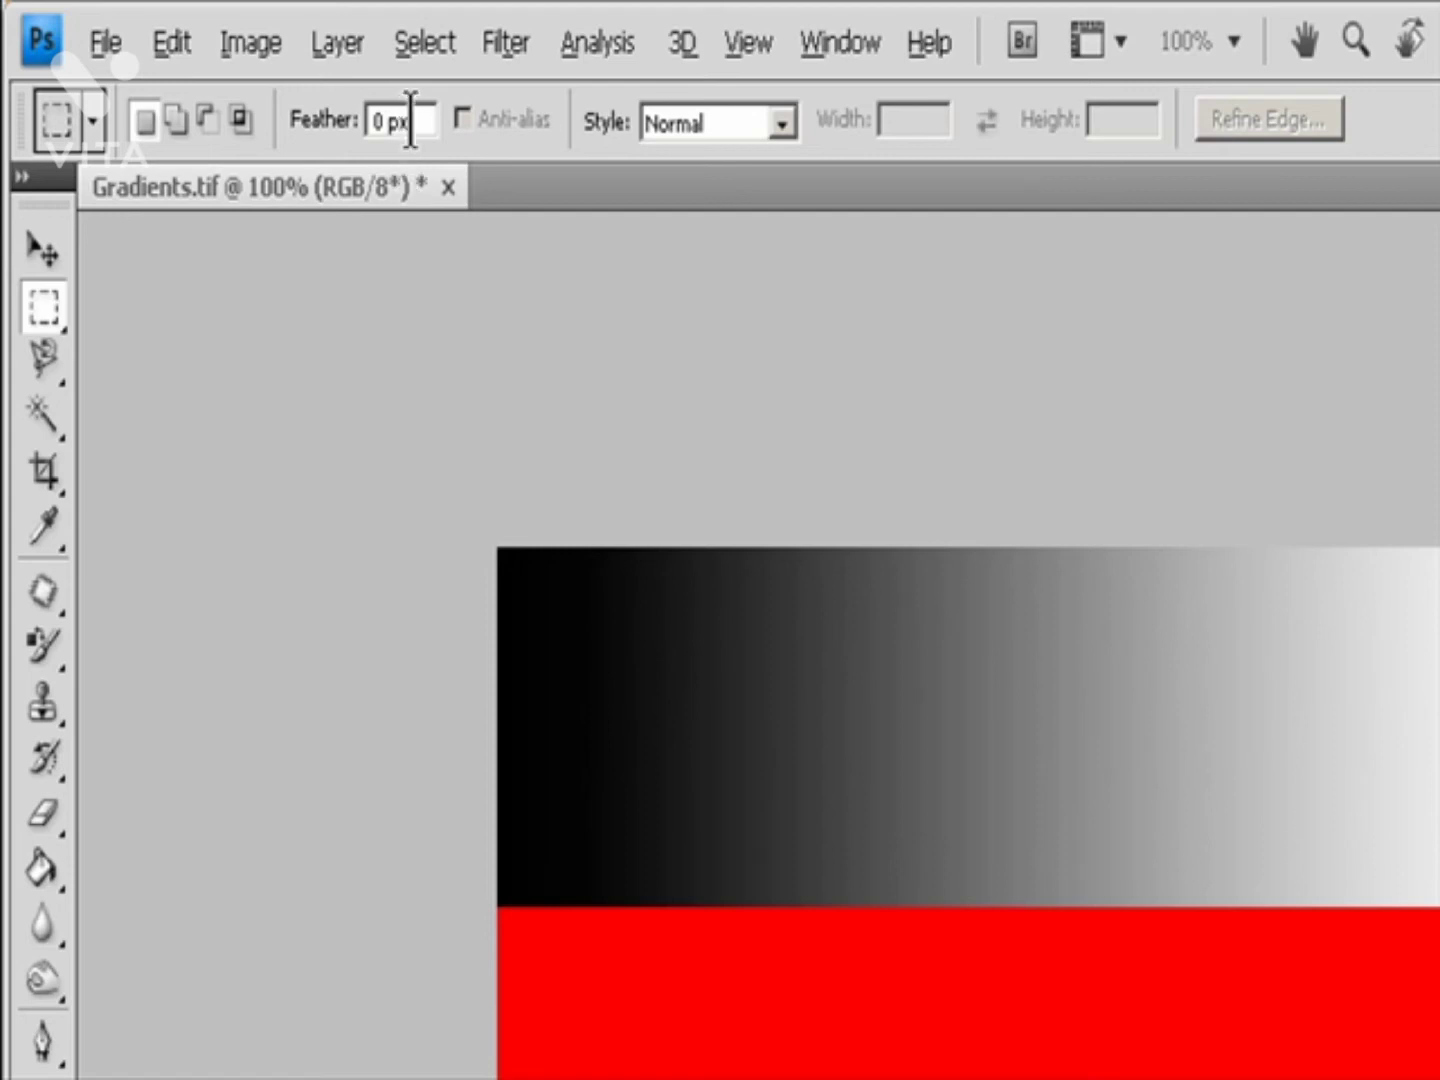
- Set the marquee style to Fixed Ratio with width 2 and height 1, swapping the two values back and forth
click(785, 123)
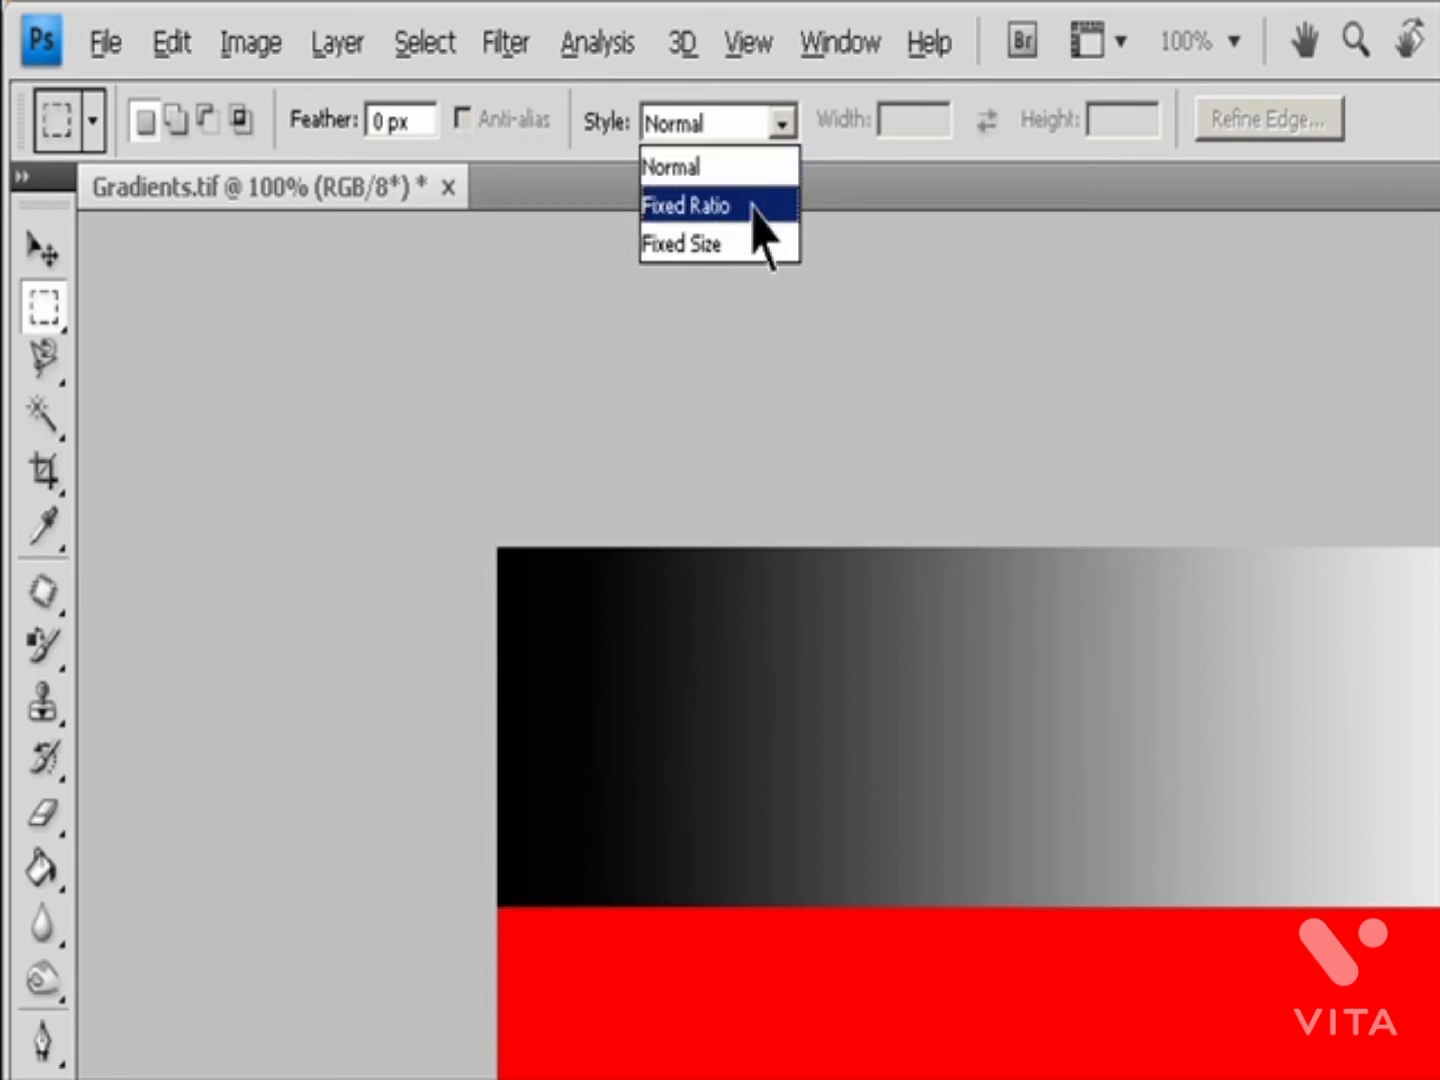
click(760, 206)
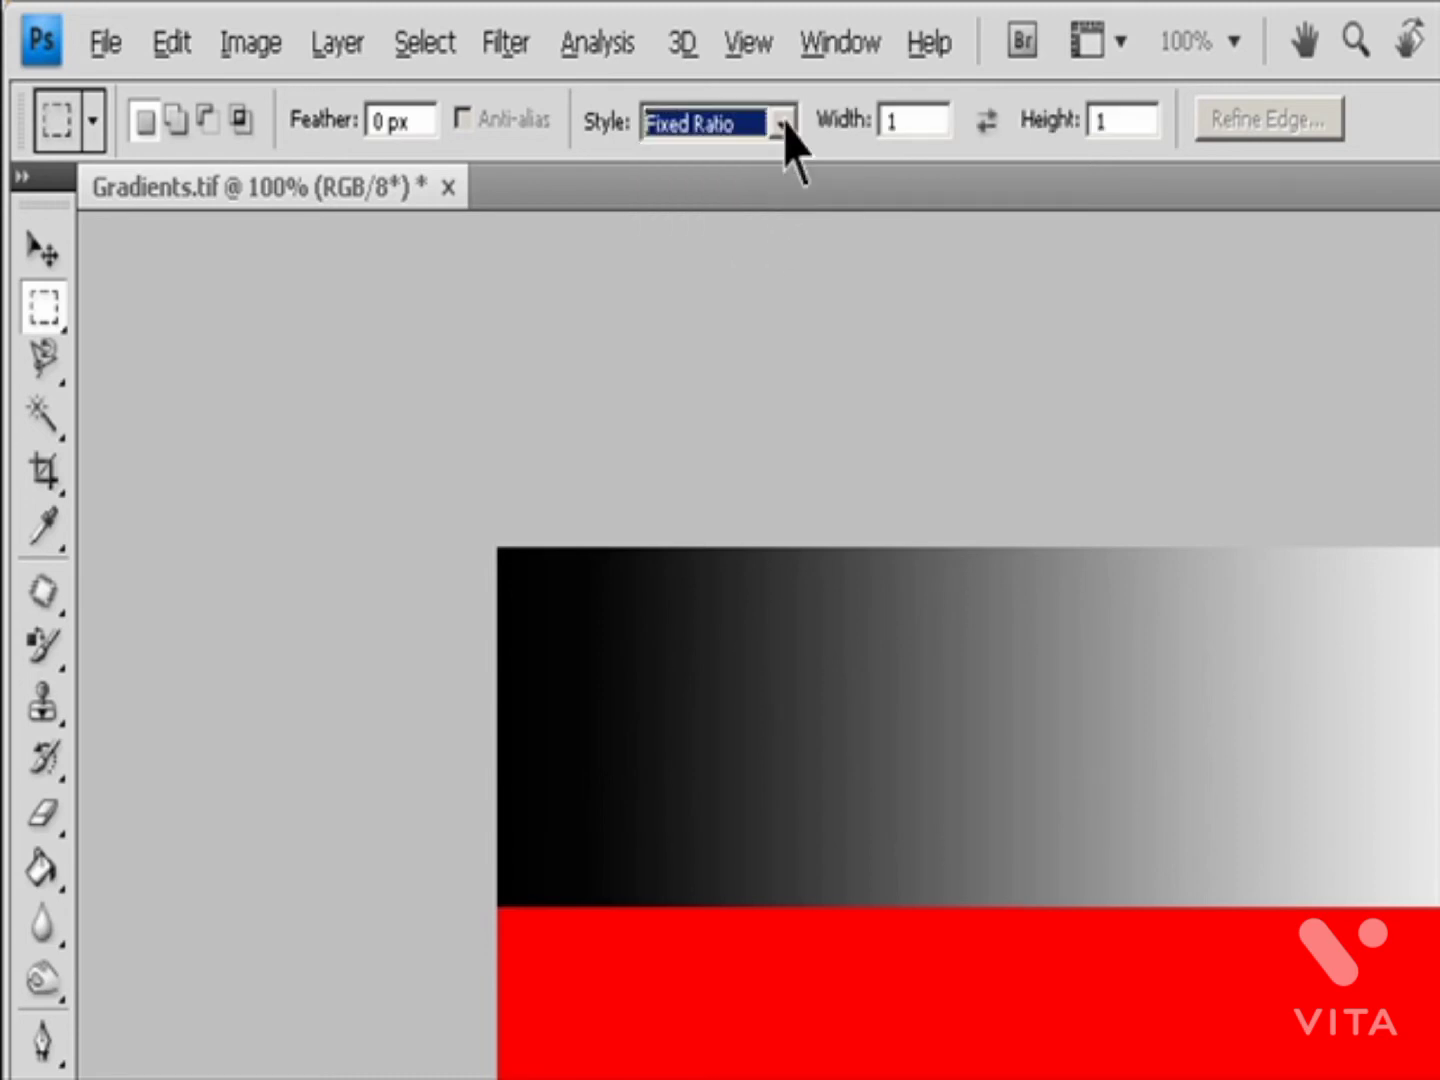
click(891, 121)
text(2)
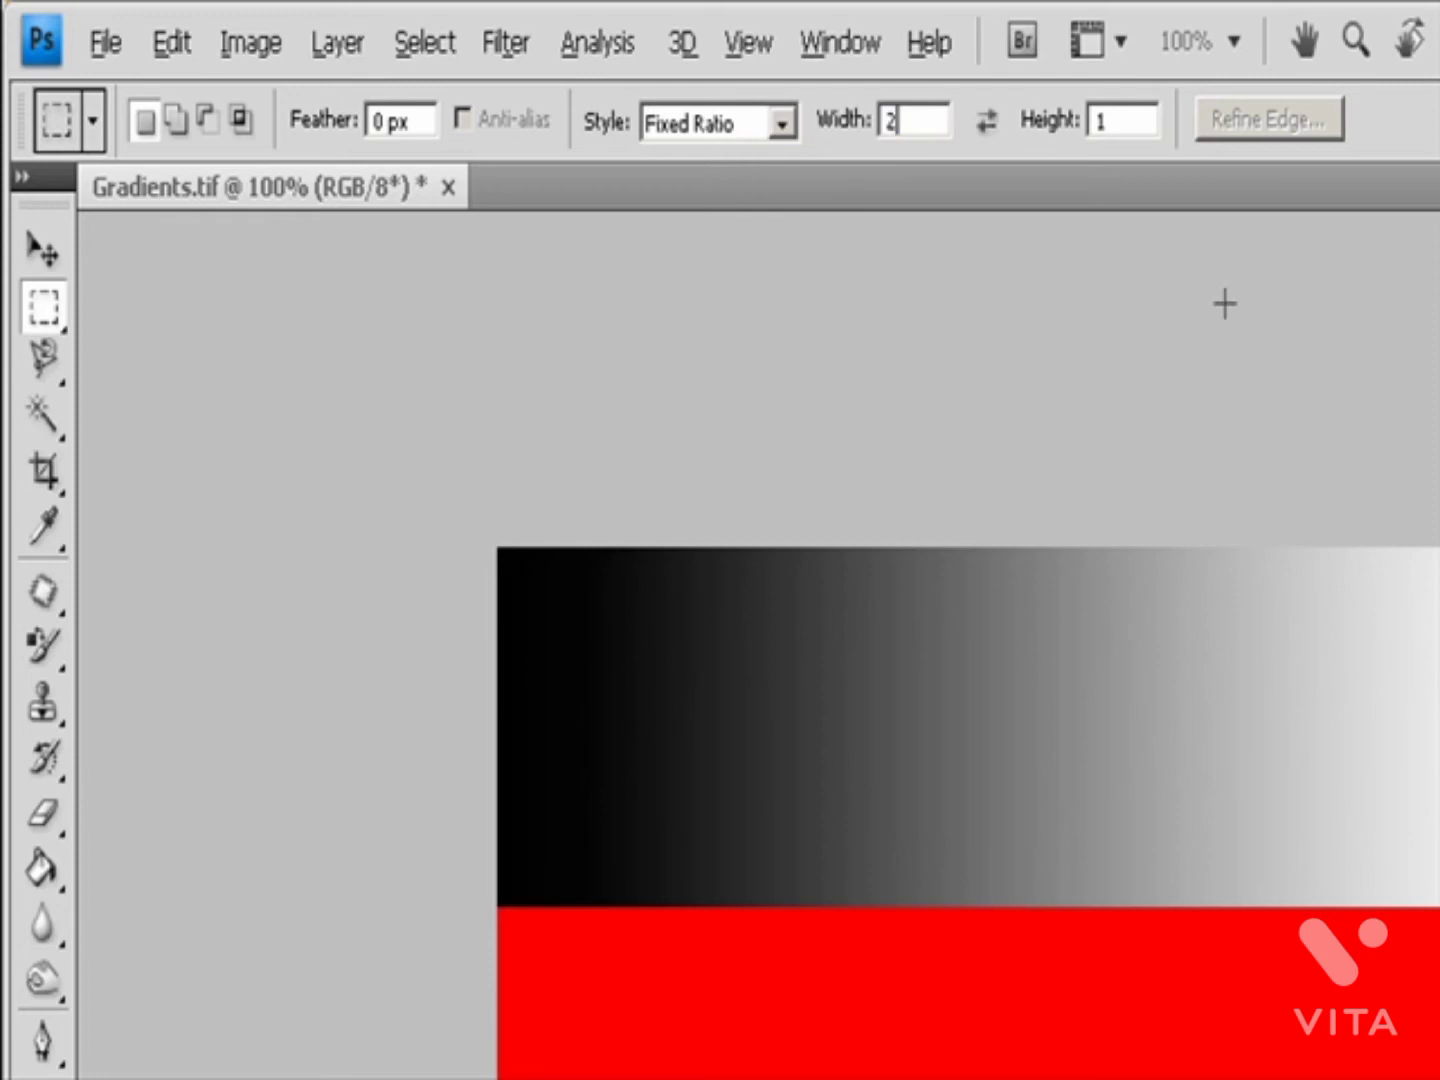
click(986, 122)
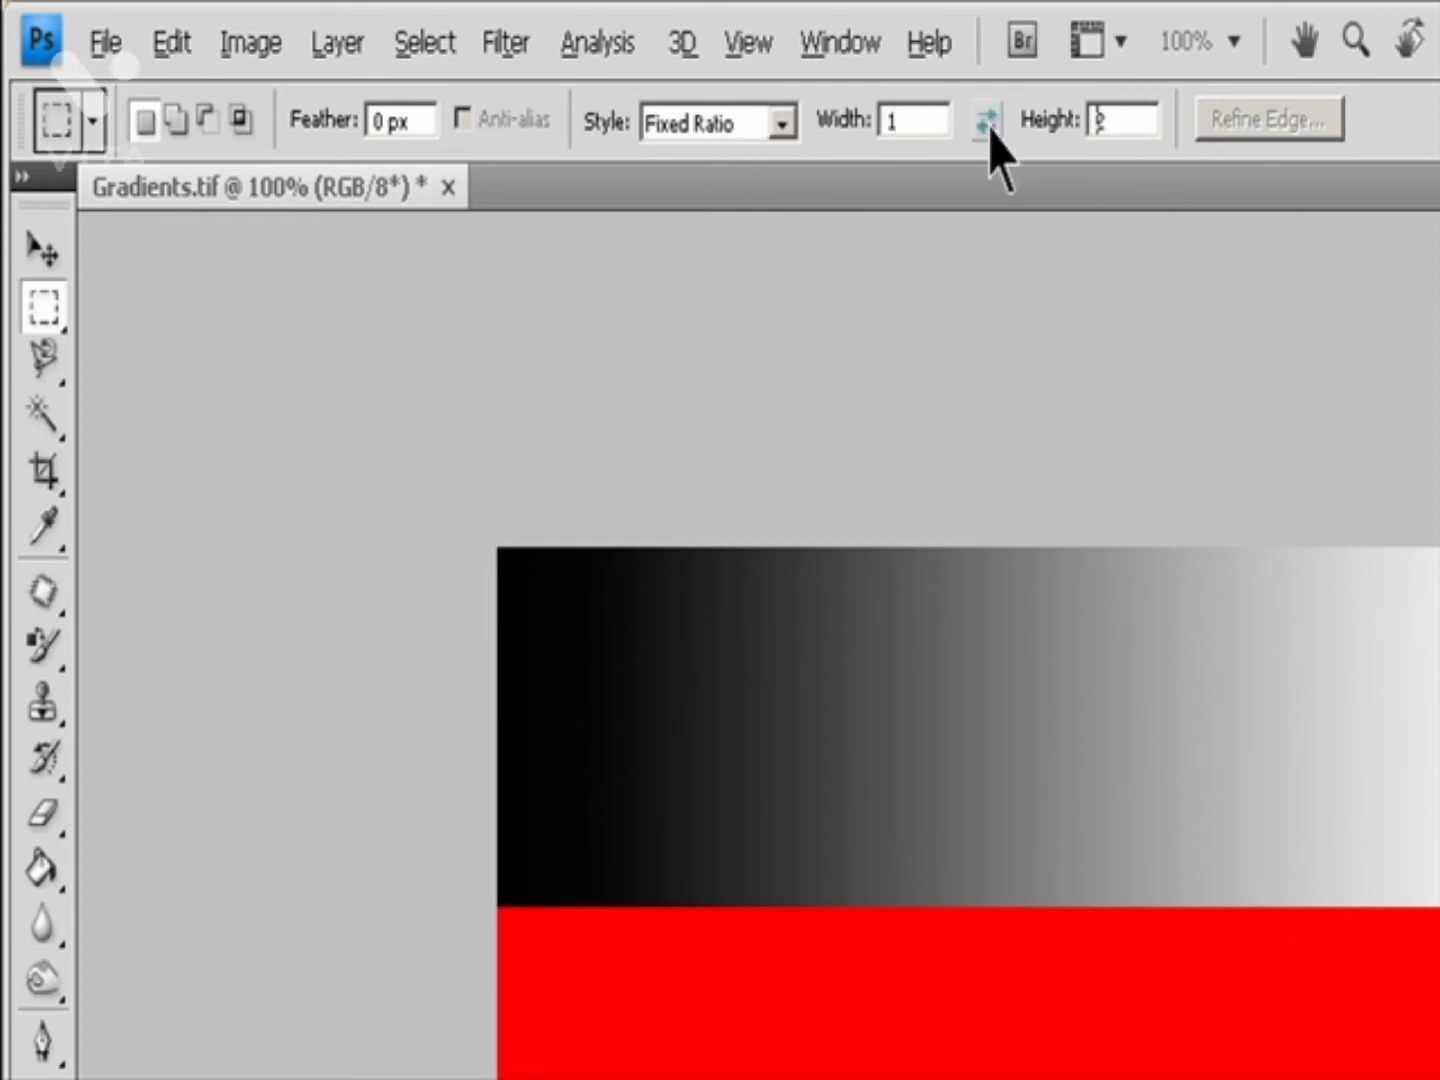
click(988, 123)
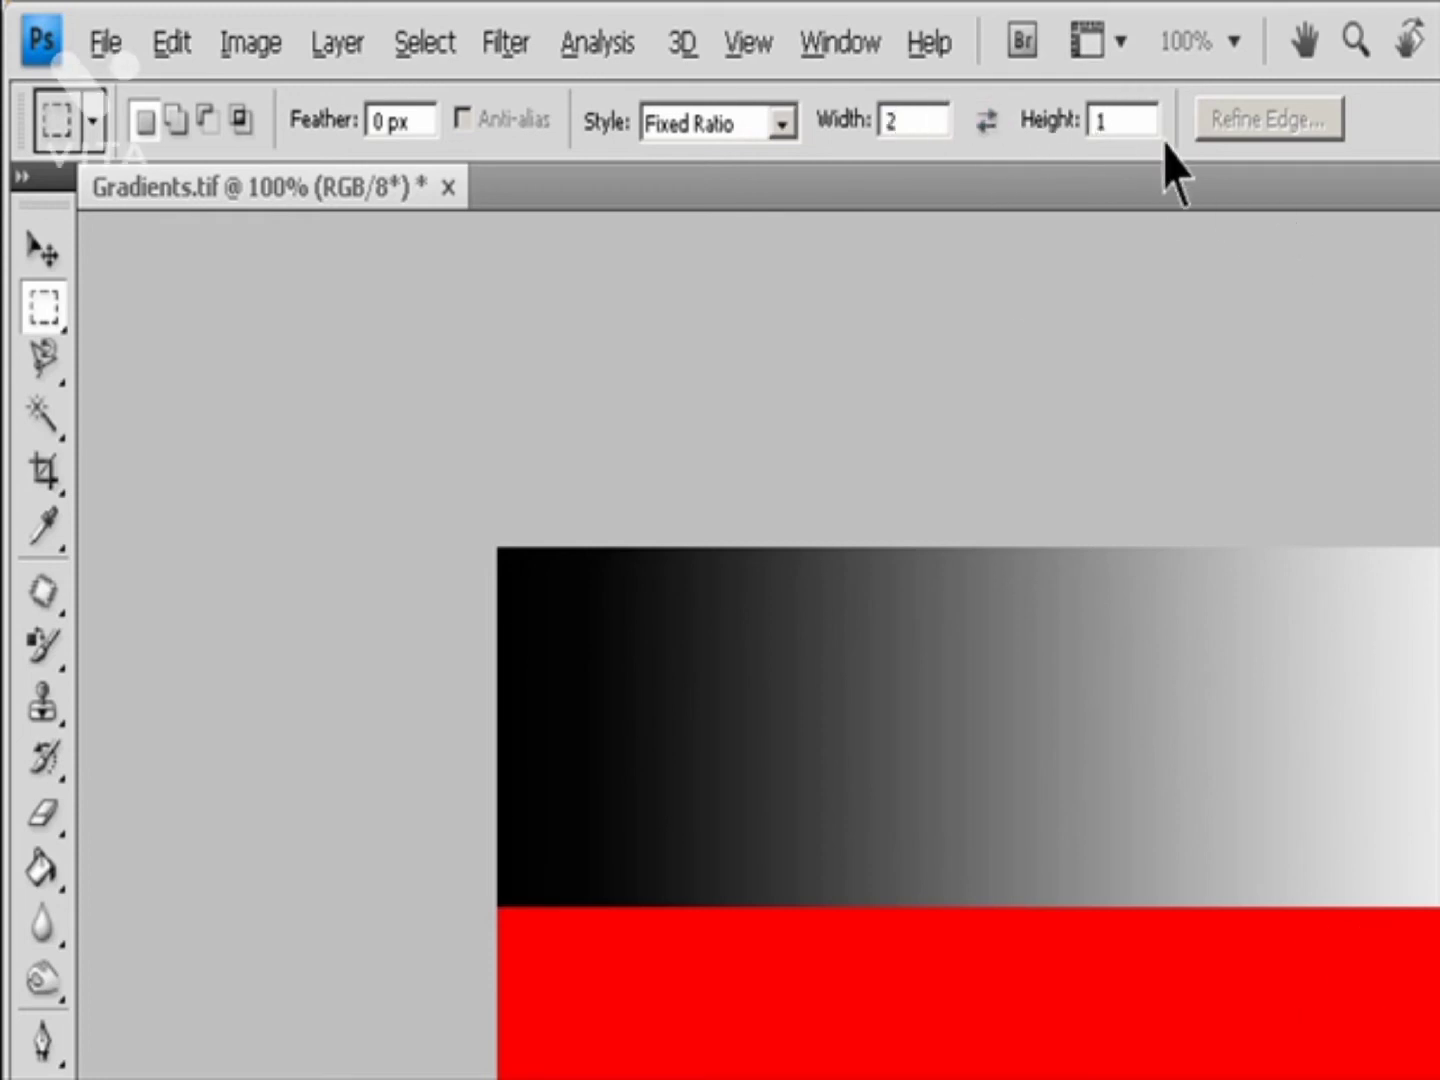
- Set the marquee style to Fixed Size with a width of 128 px and swap the width and height
click(784, 123)
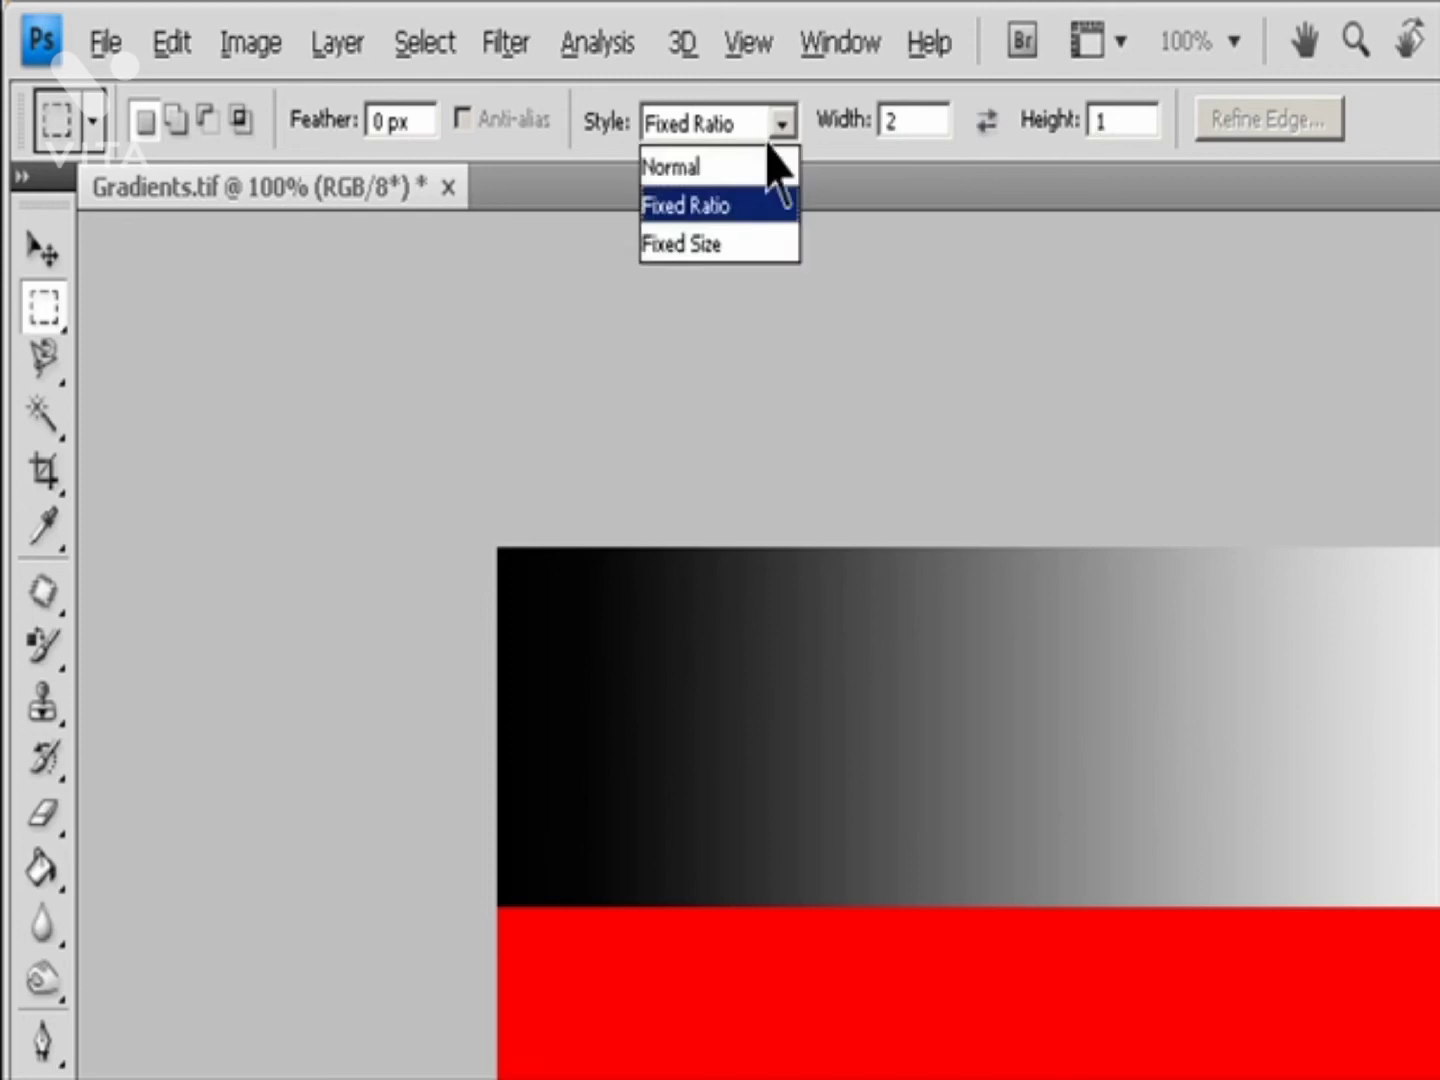
click(720, 242)
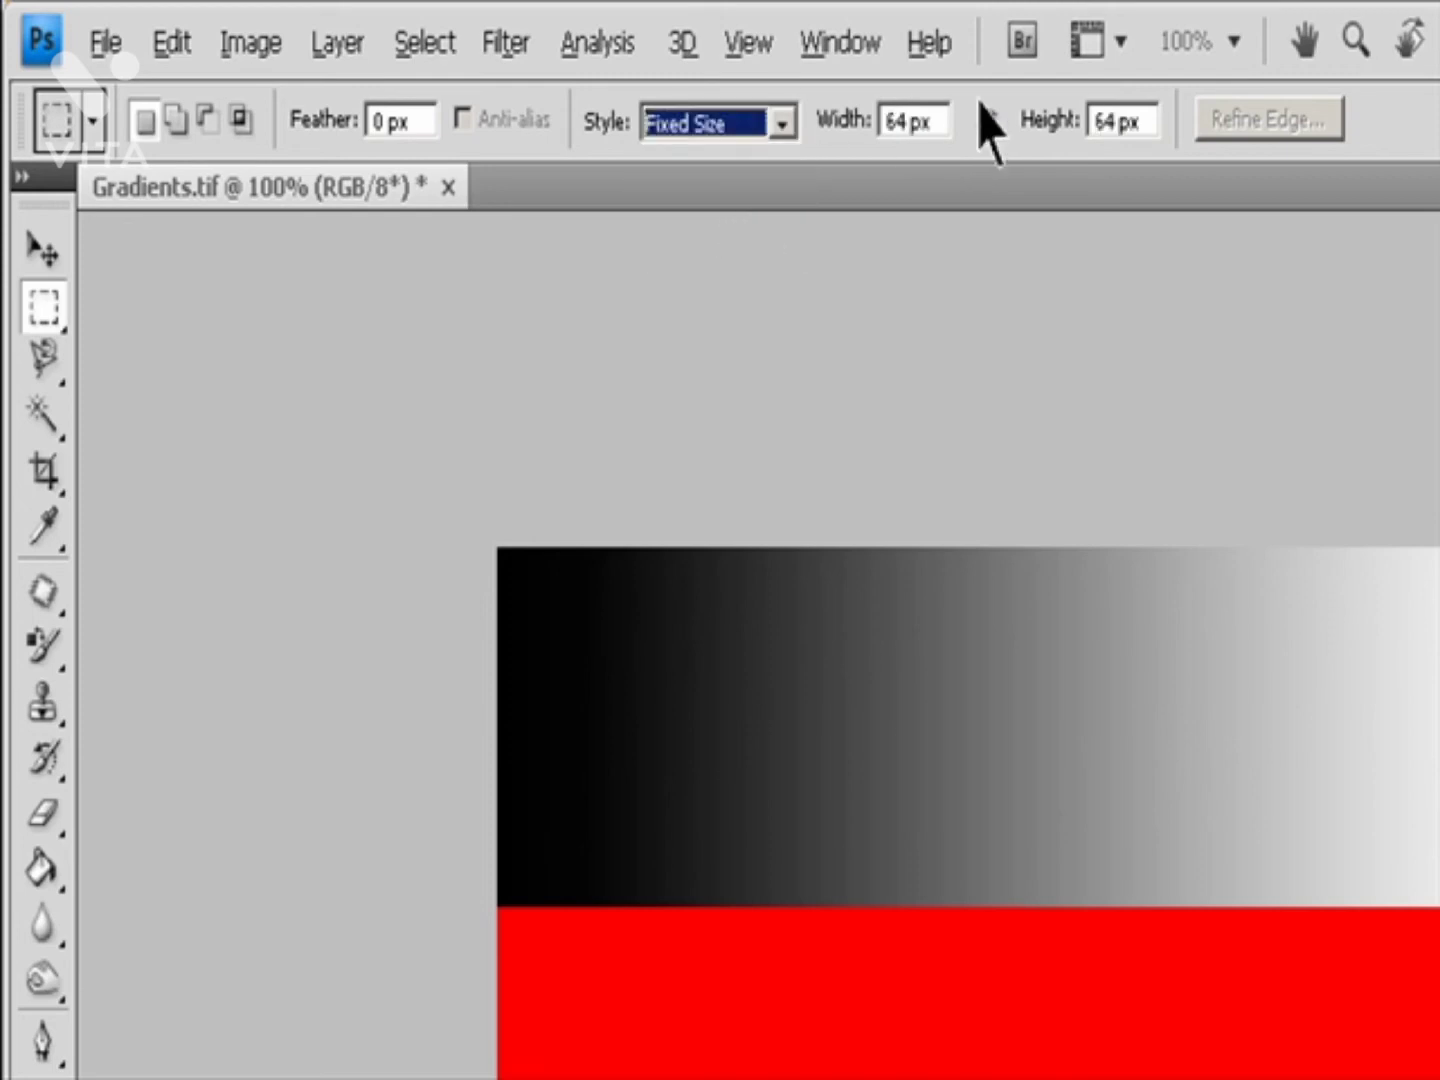
drag(905, 121, 658, 145)
text(1289)
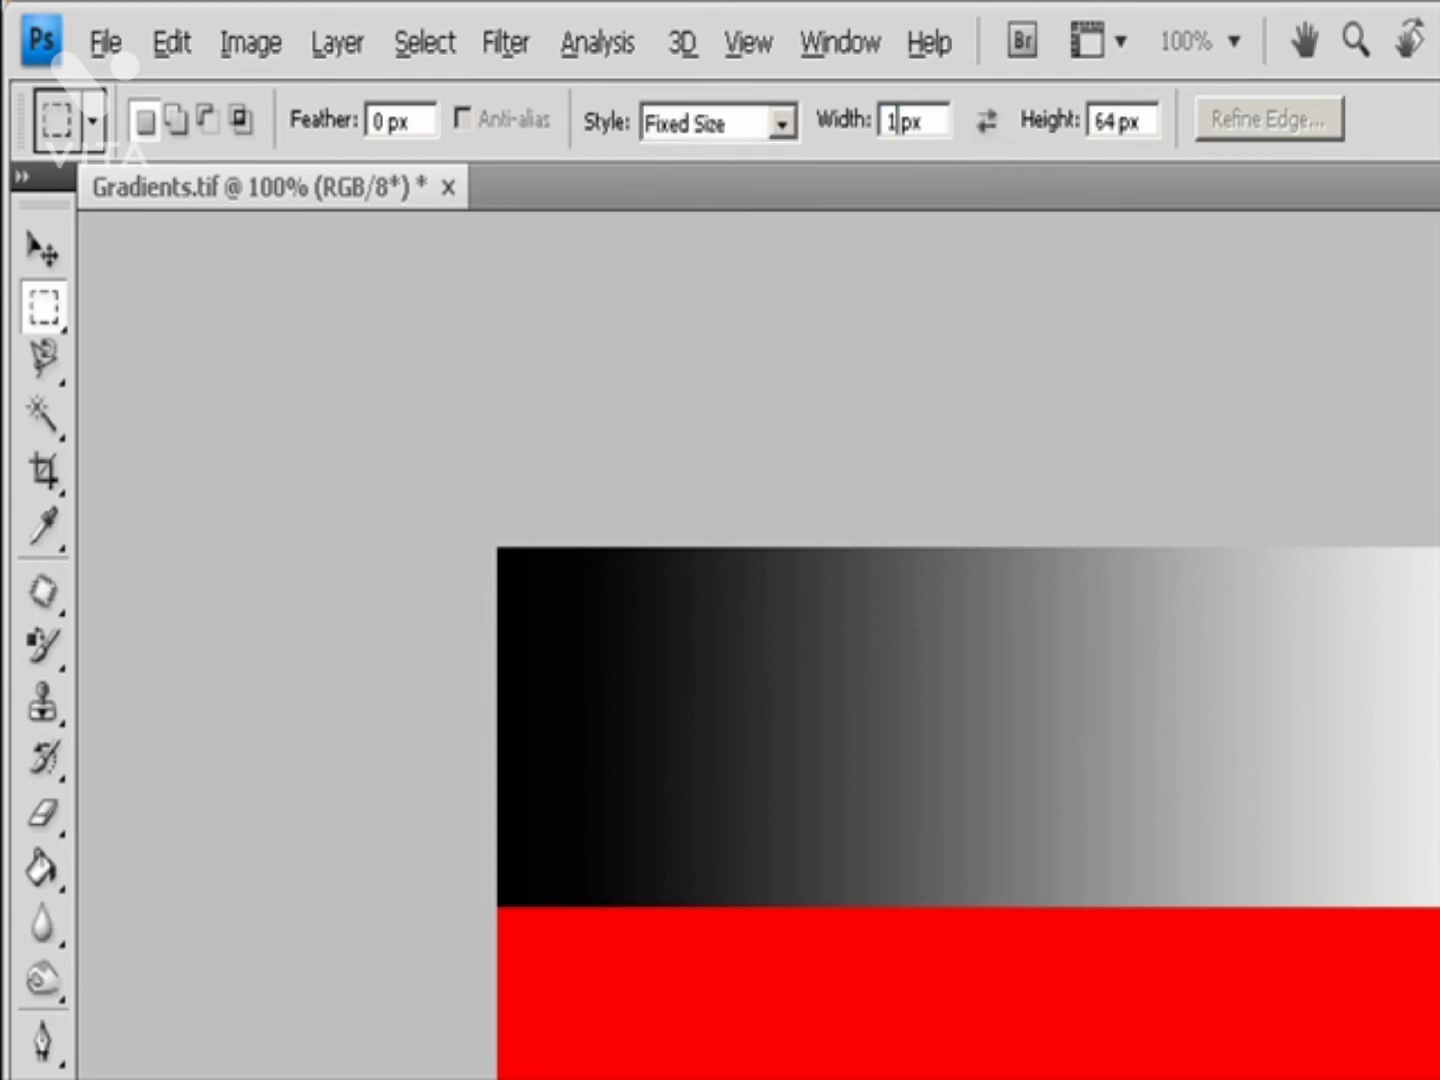
key(BackSpace)
click(995, 135)
click(982, 125)
- Return the marquee style to Normal
click(779, 124)
click(729, 168)
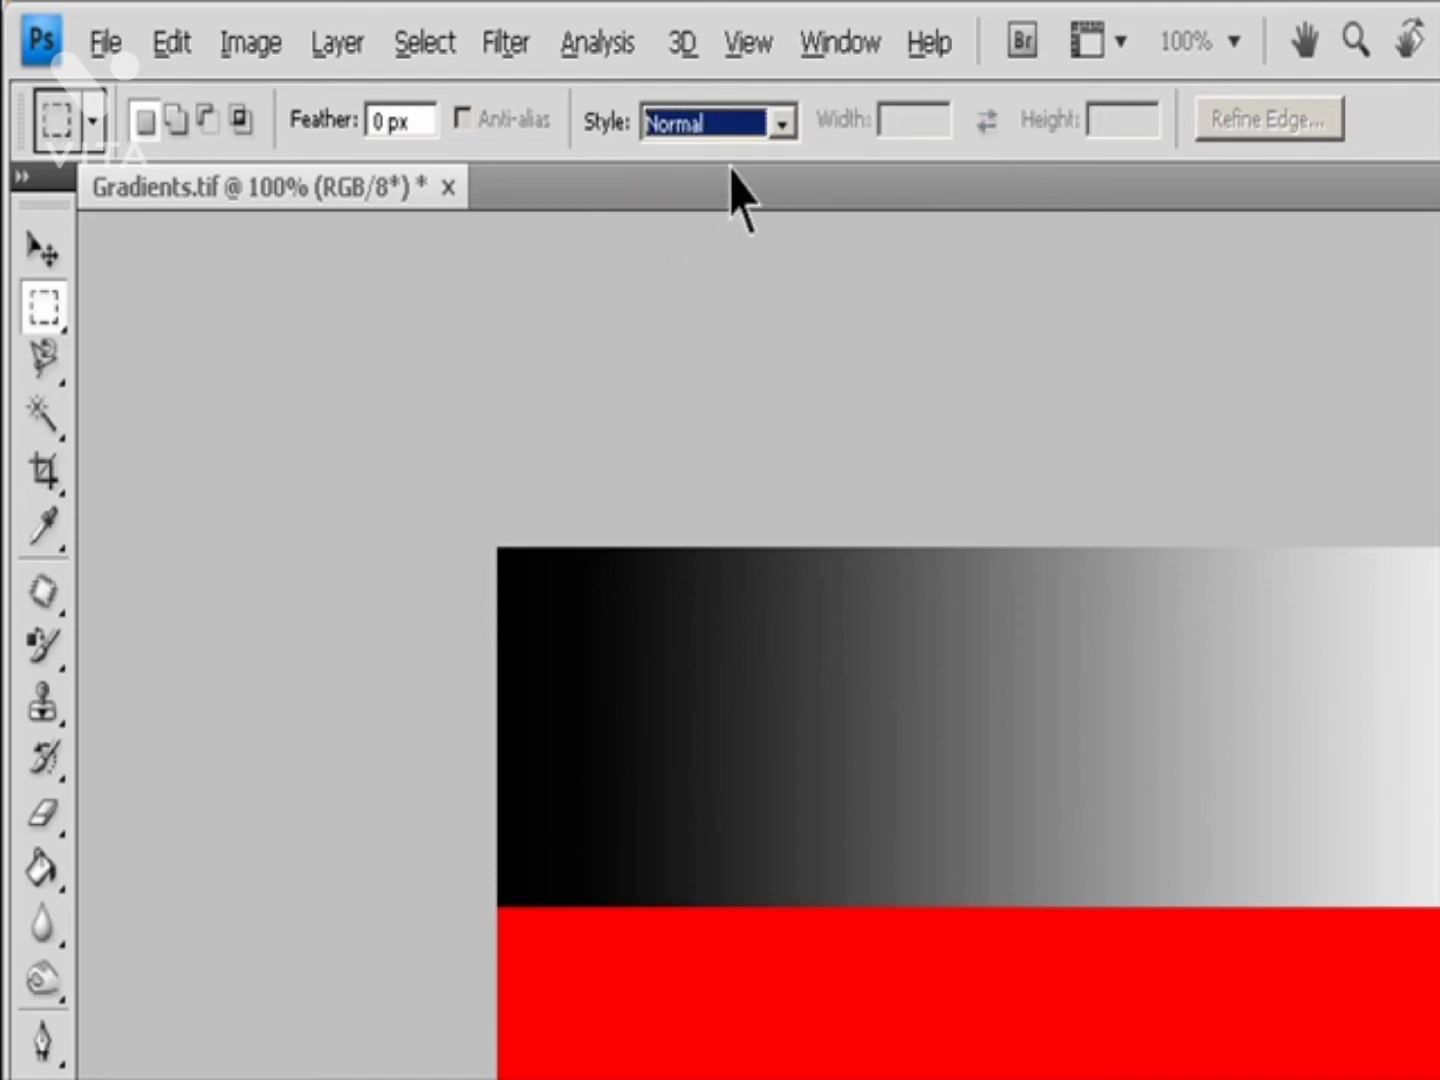
- Switch to the Elliptical Marquee Tool and back to the Rectangular Marquee Tool
key(Escape)
drag(47, 325, 110, 344)
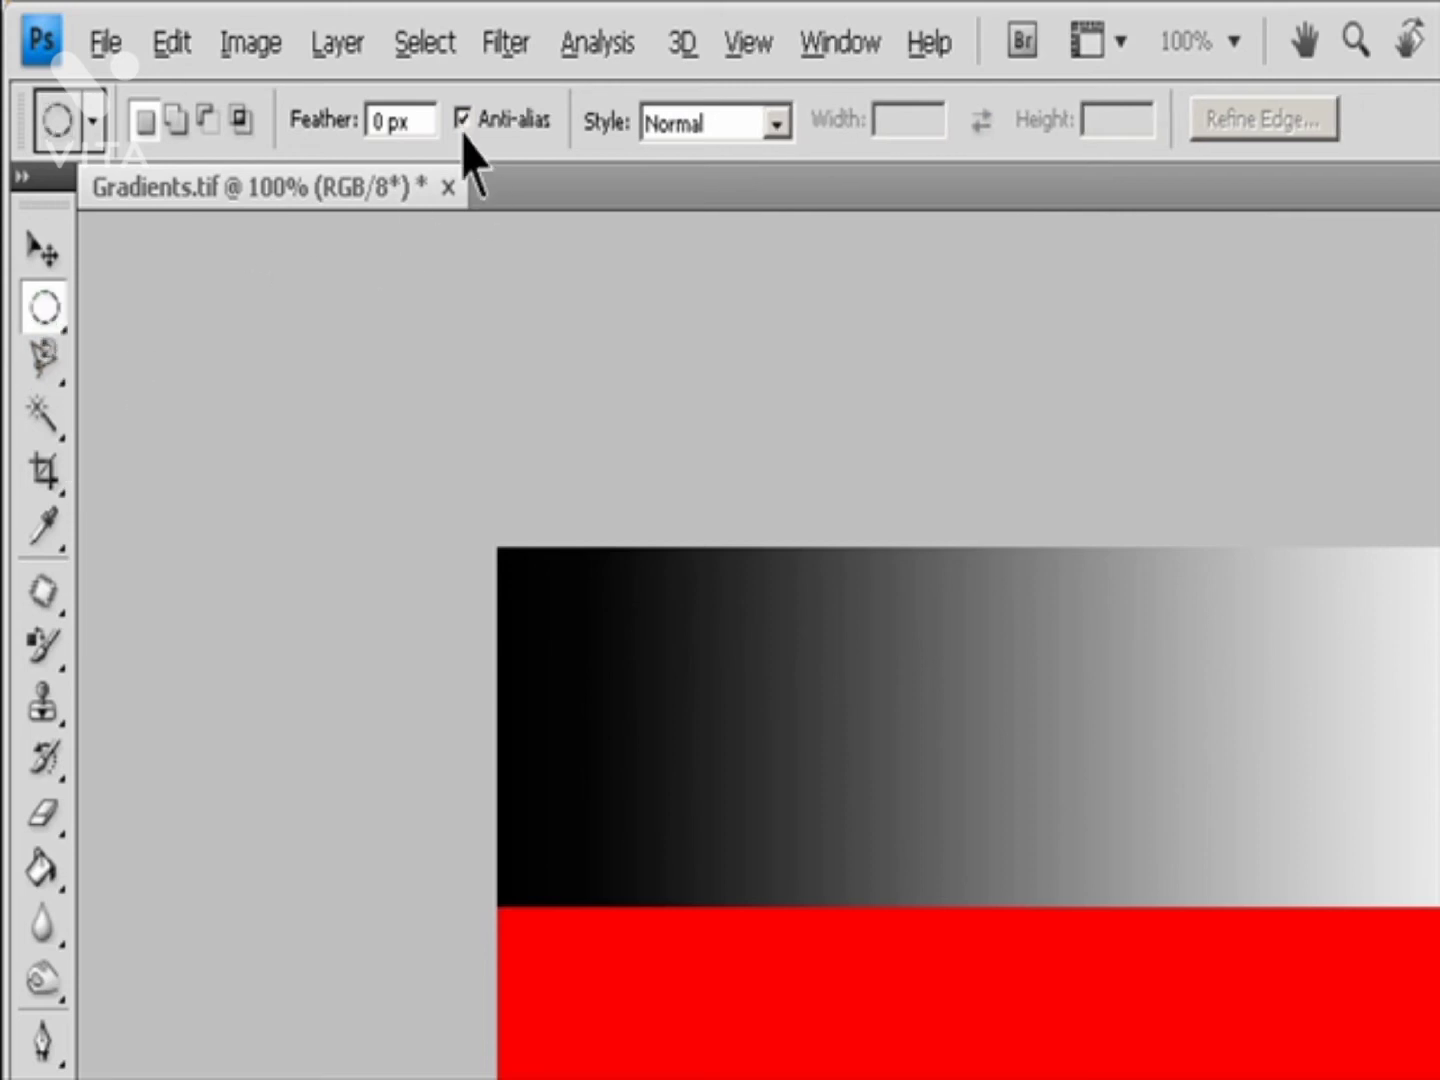
key(shift+m)
- Set snapping to All and select the red band edge to edge with a rectangular marquee
click(749, 41)
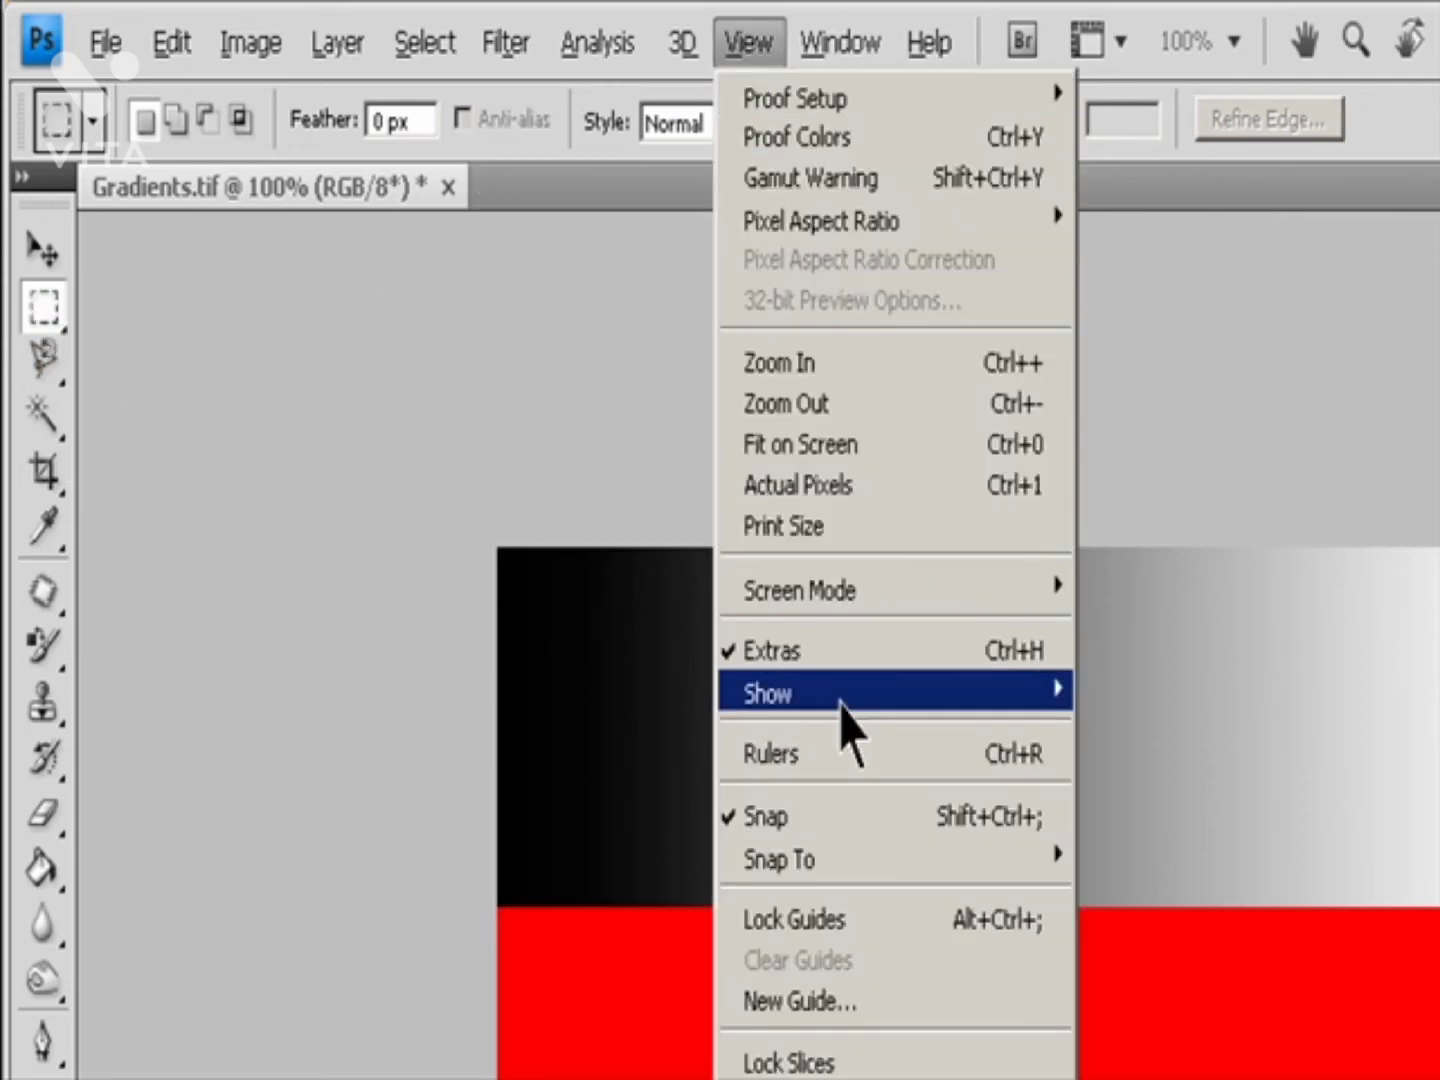
mouse_move(852, 874)
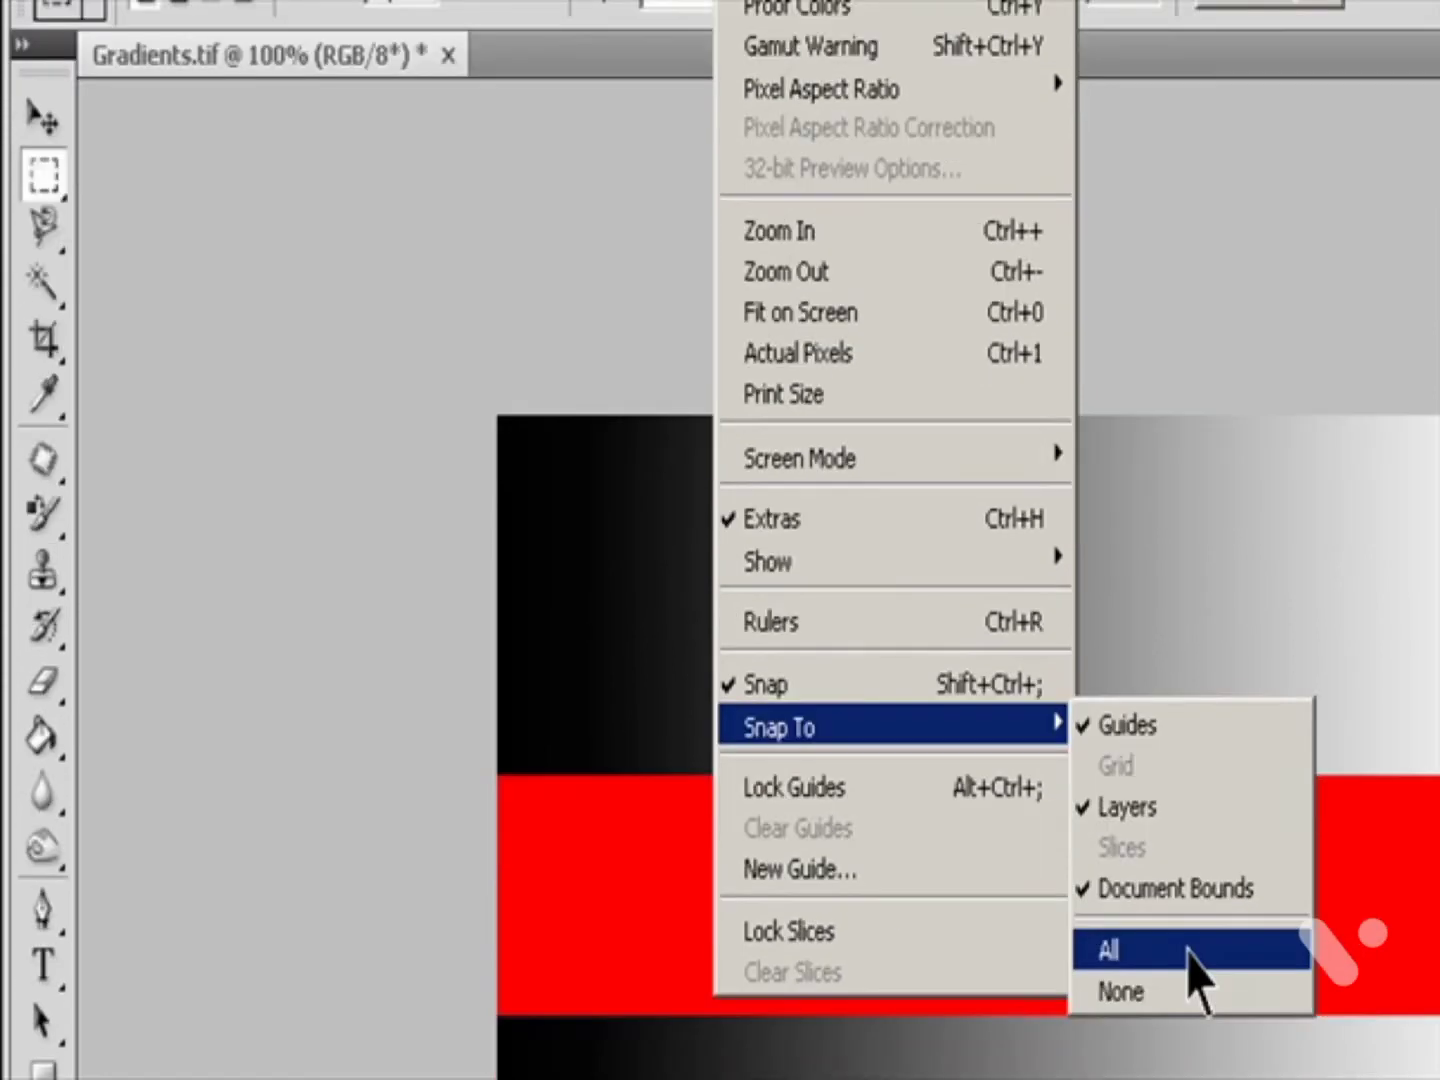
click(1188, 1076)
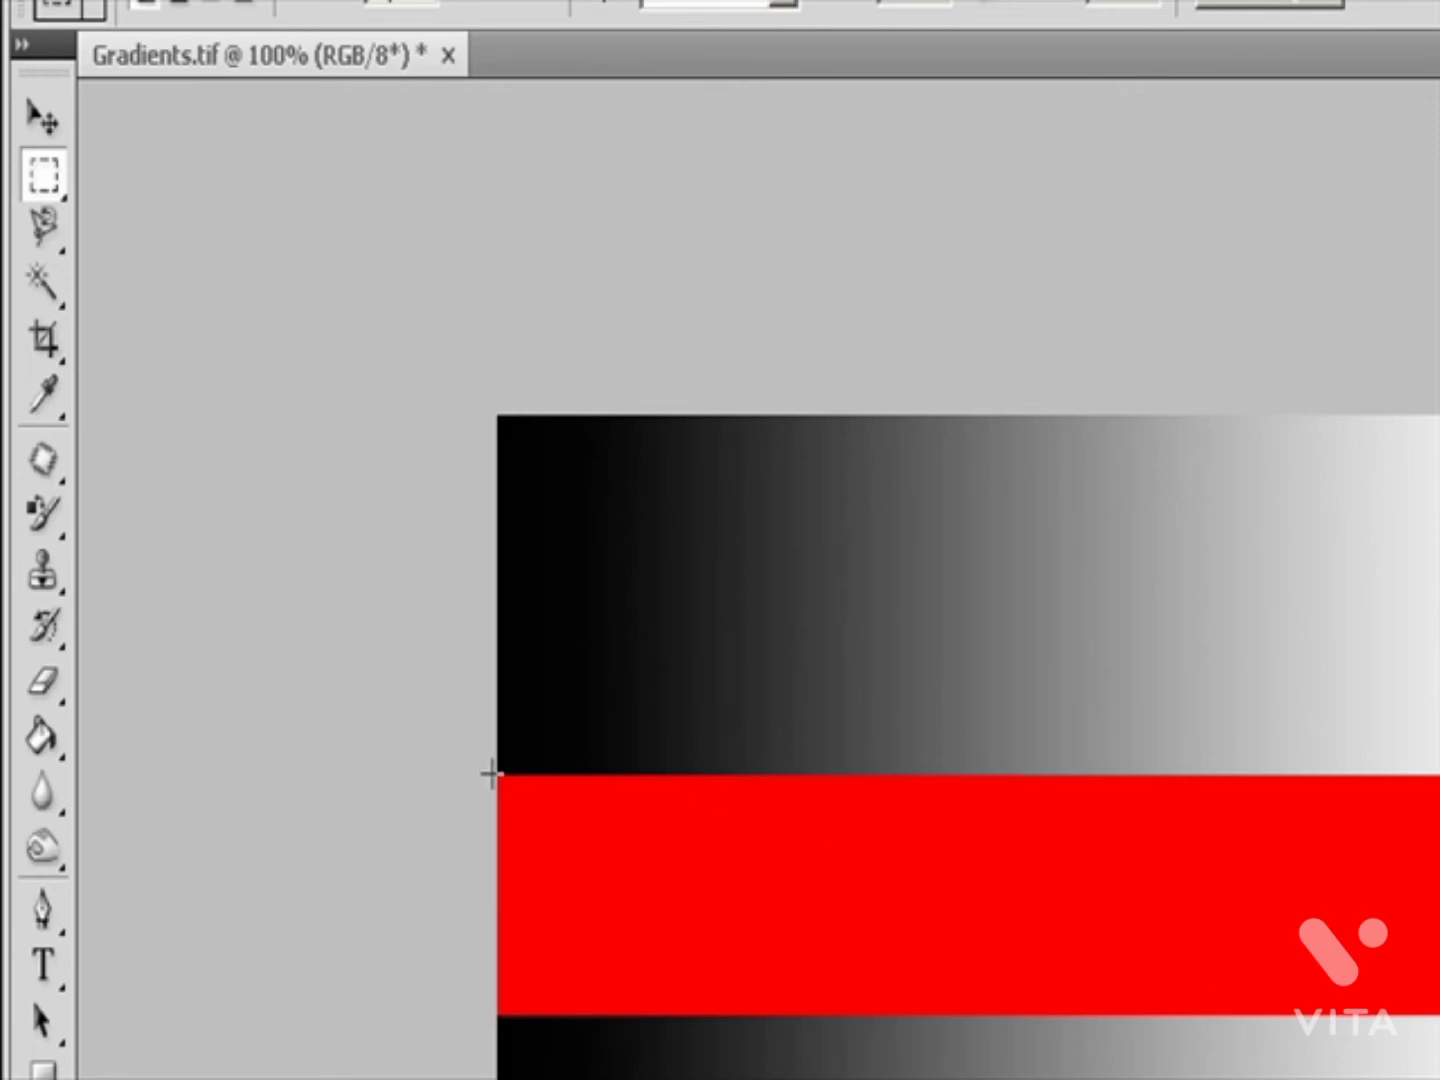
drag(491, 773, 1439, 1013)
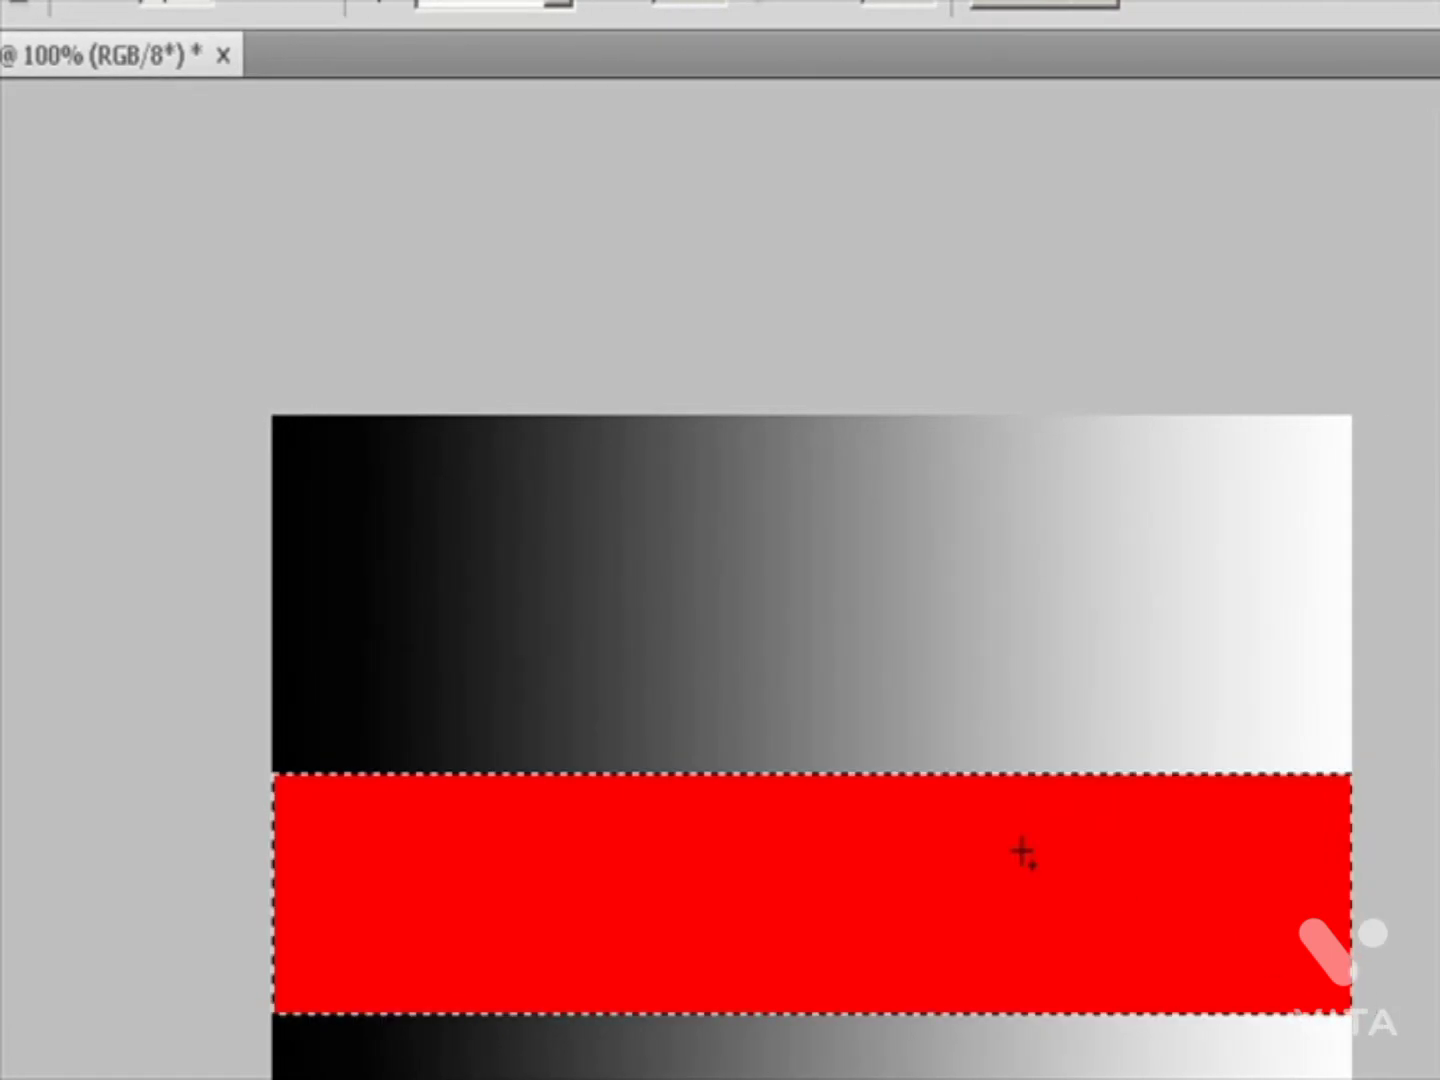
- Try adding a full-height strip at the gradients' light end and intersecting with a small rectangle, stepping back to the red band selection
drag(1064, 417, 1401, 1022)
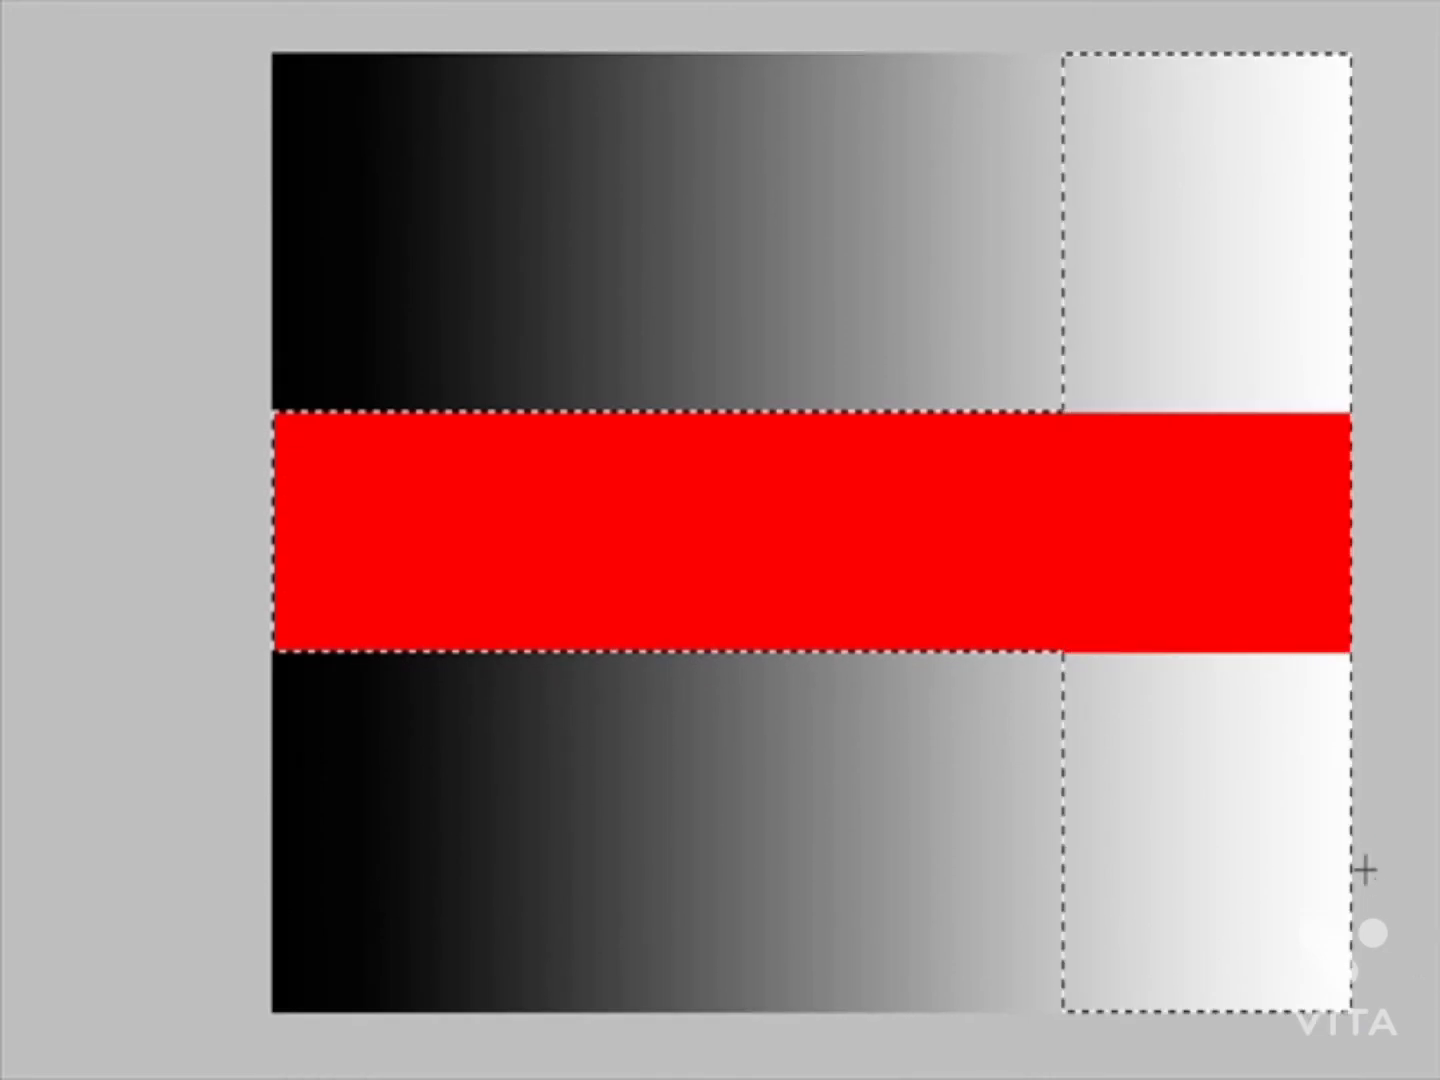
drag(896, 302, 1108, 490)
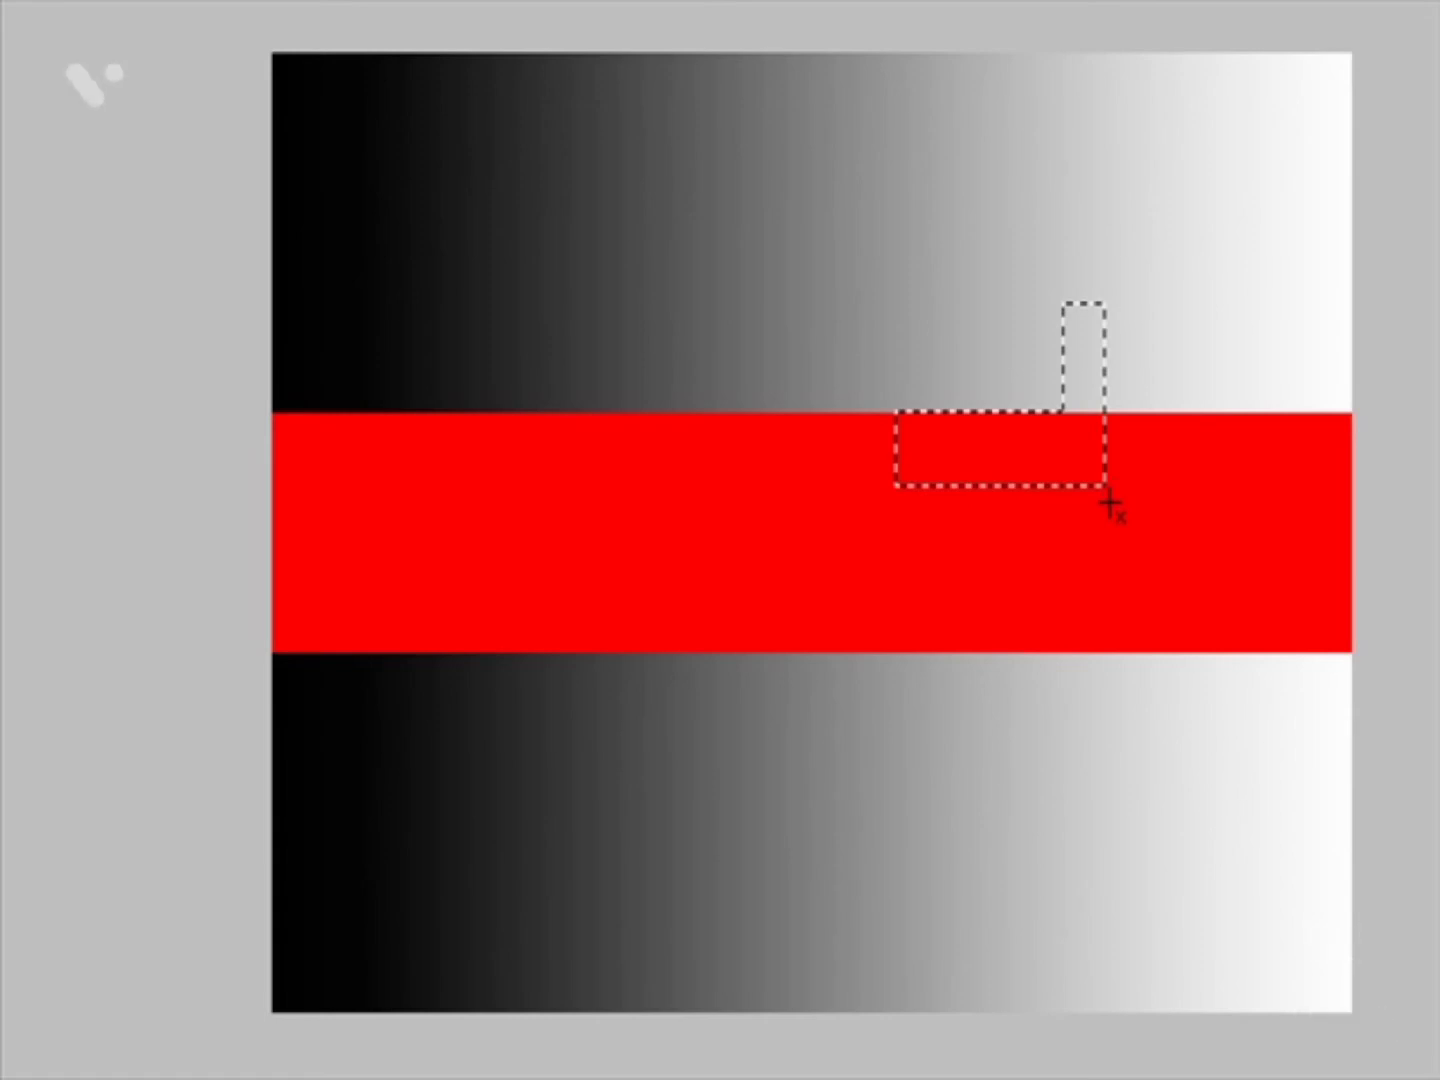
key(ctrl+z)
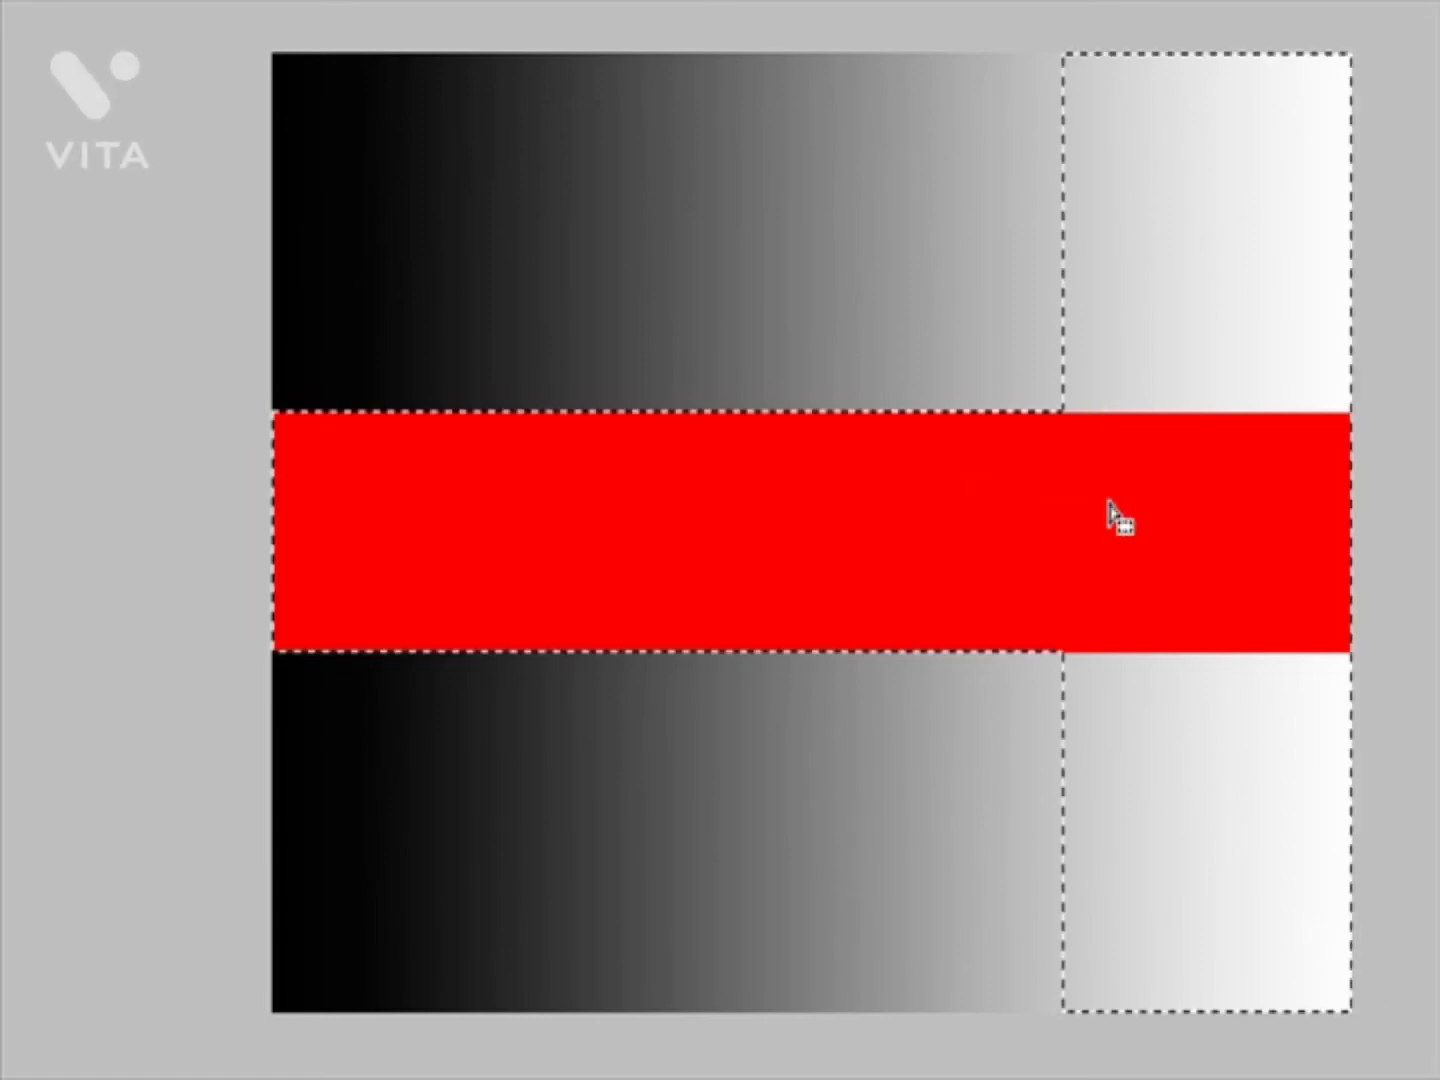
key(ctrl+z)
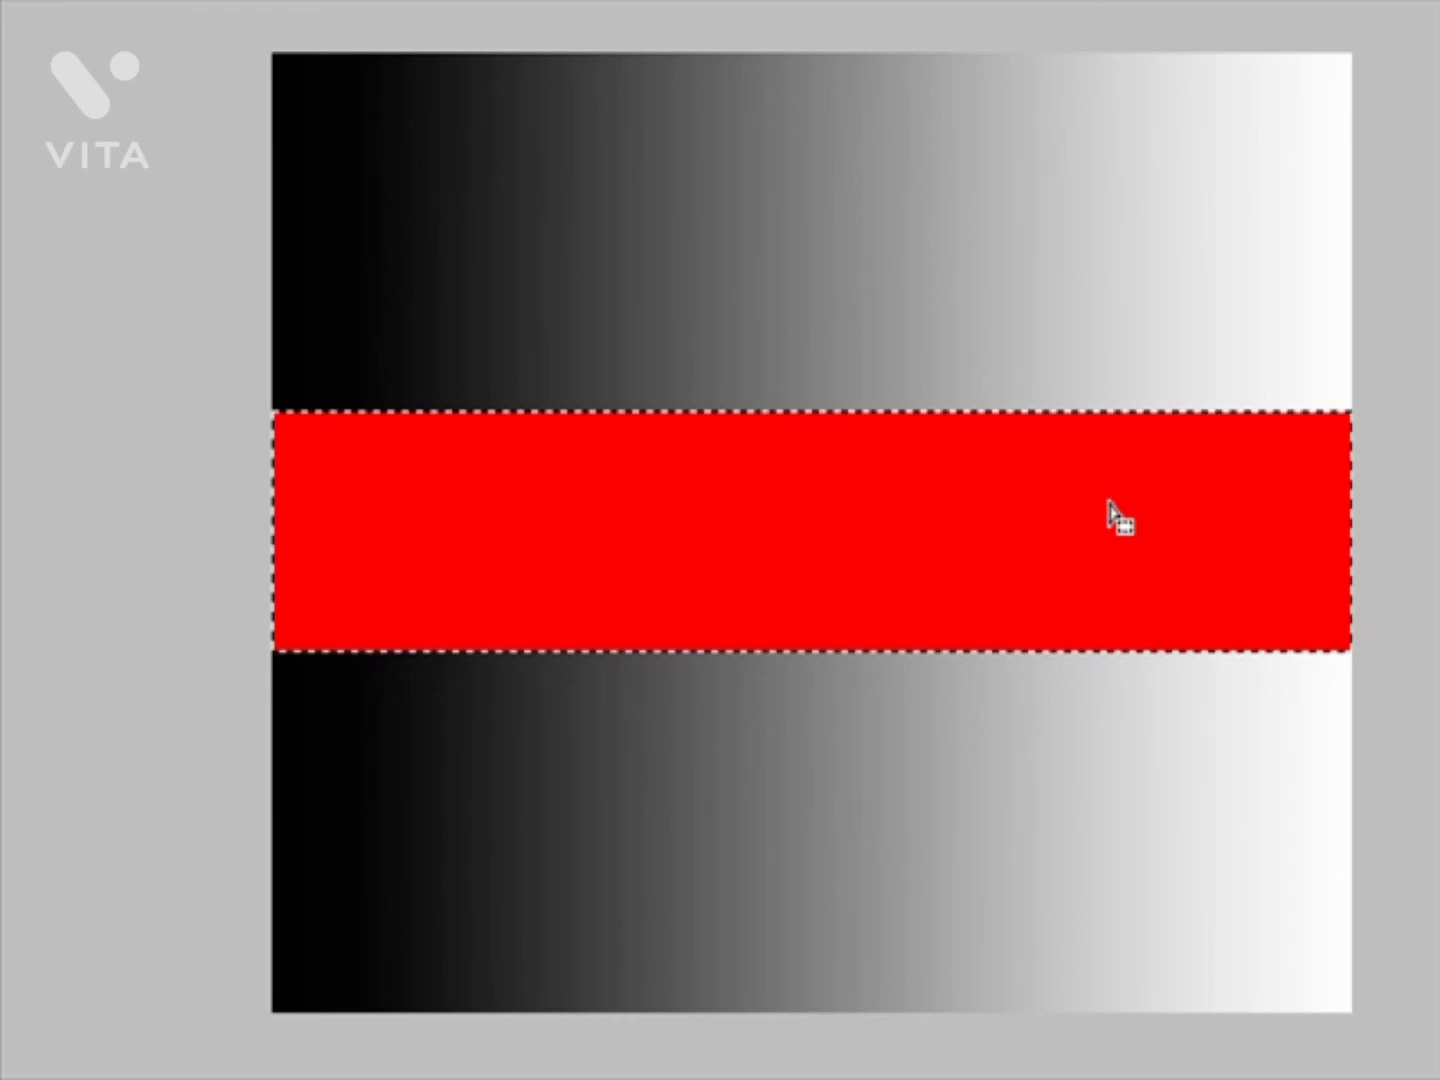
key(ctrl+z)
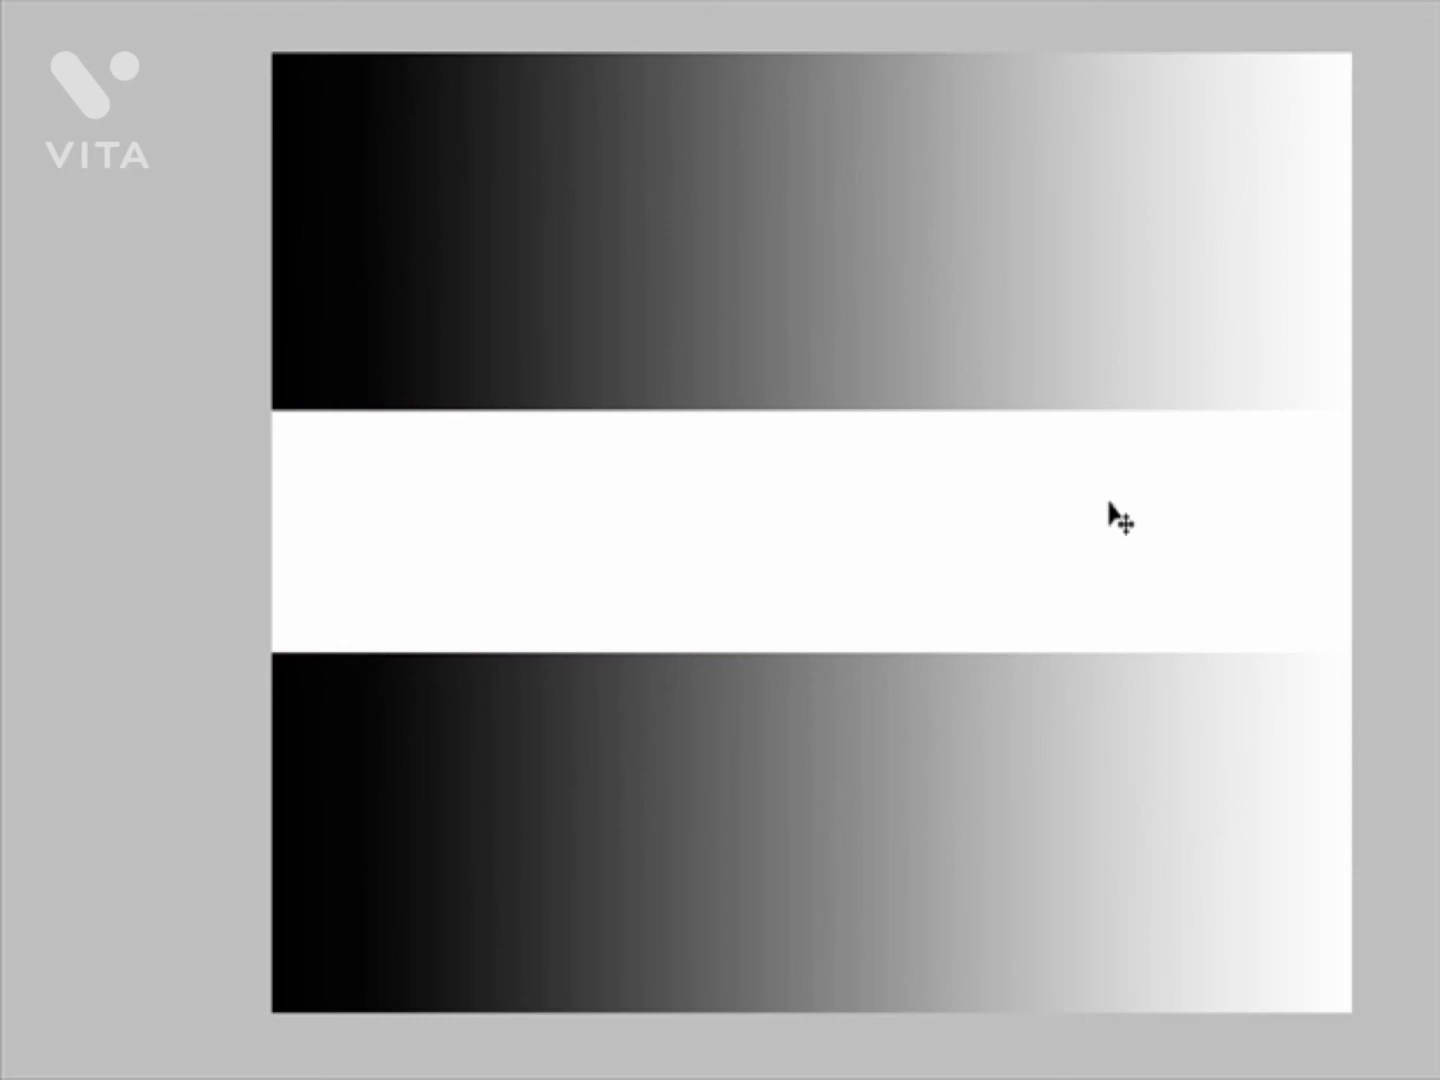
key(ctrl+y)
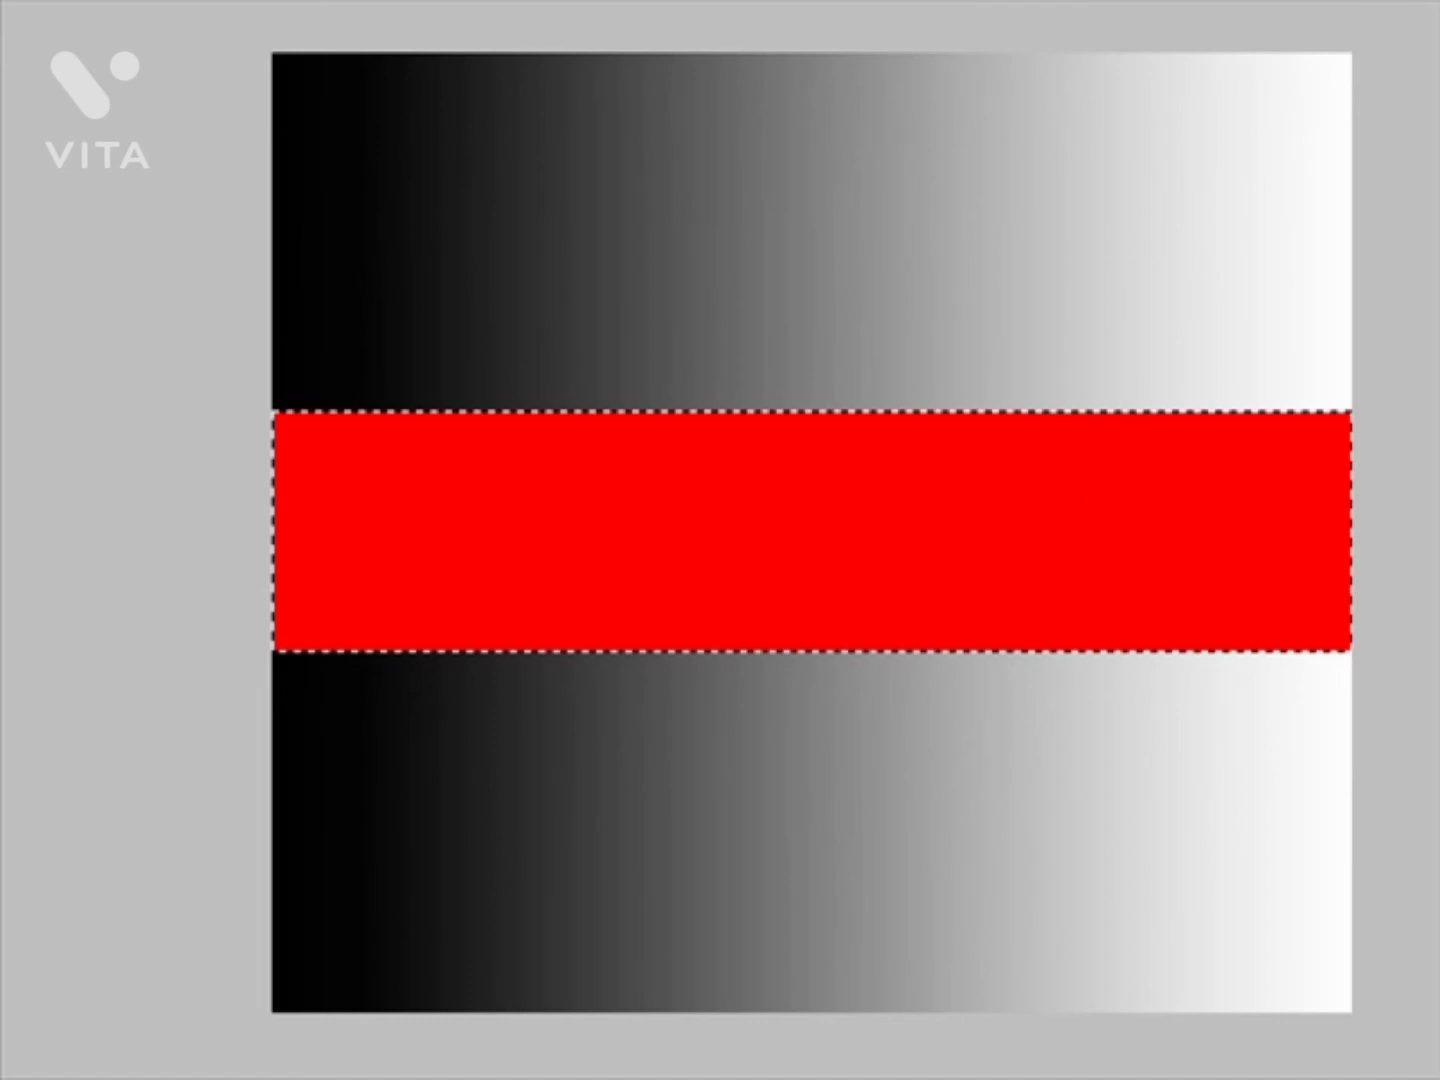
- Add a large ellipse to the selection across the middle of the red band, then try a single-row selection and undo it
drag(436, 285, 1197, 830)
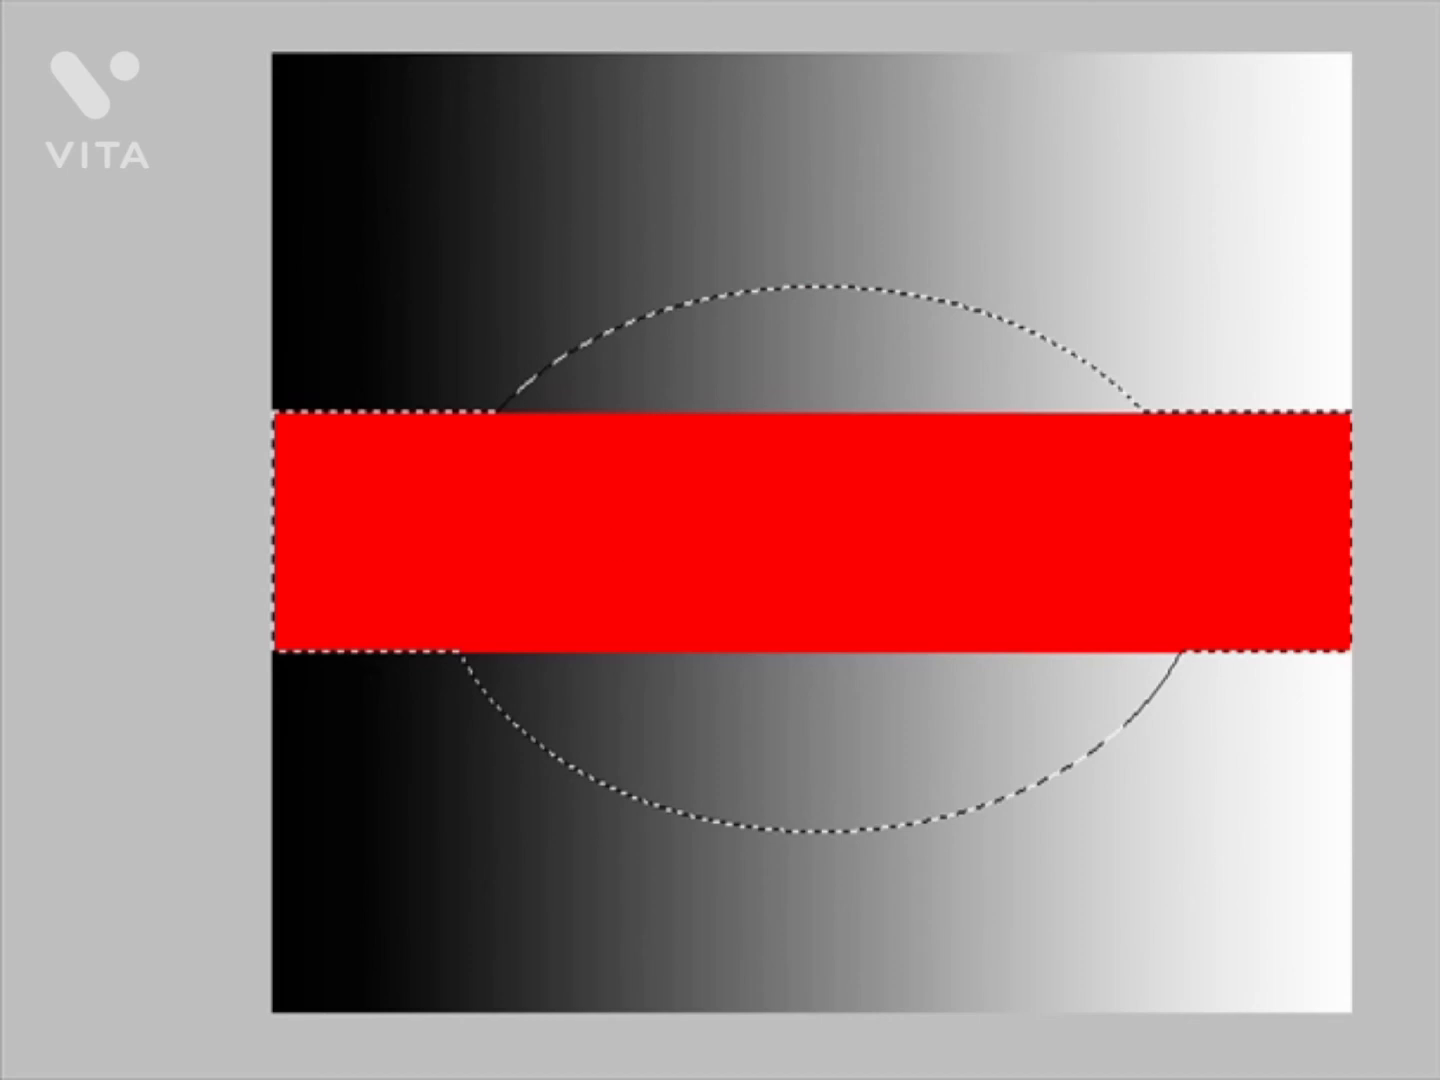
drag(1100, 315, 1273, 369)
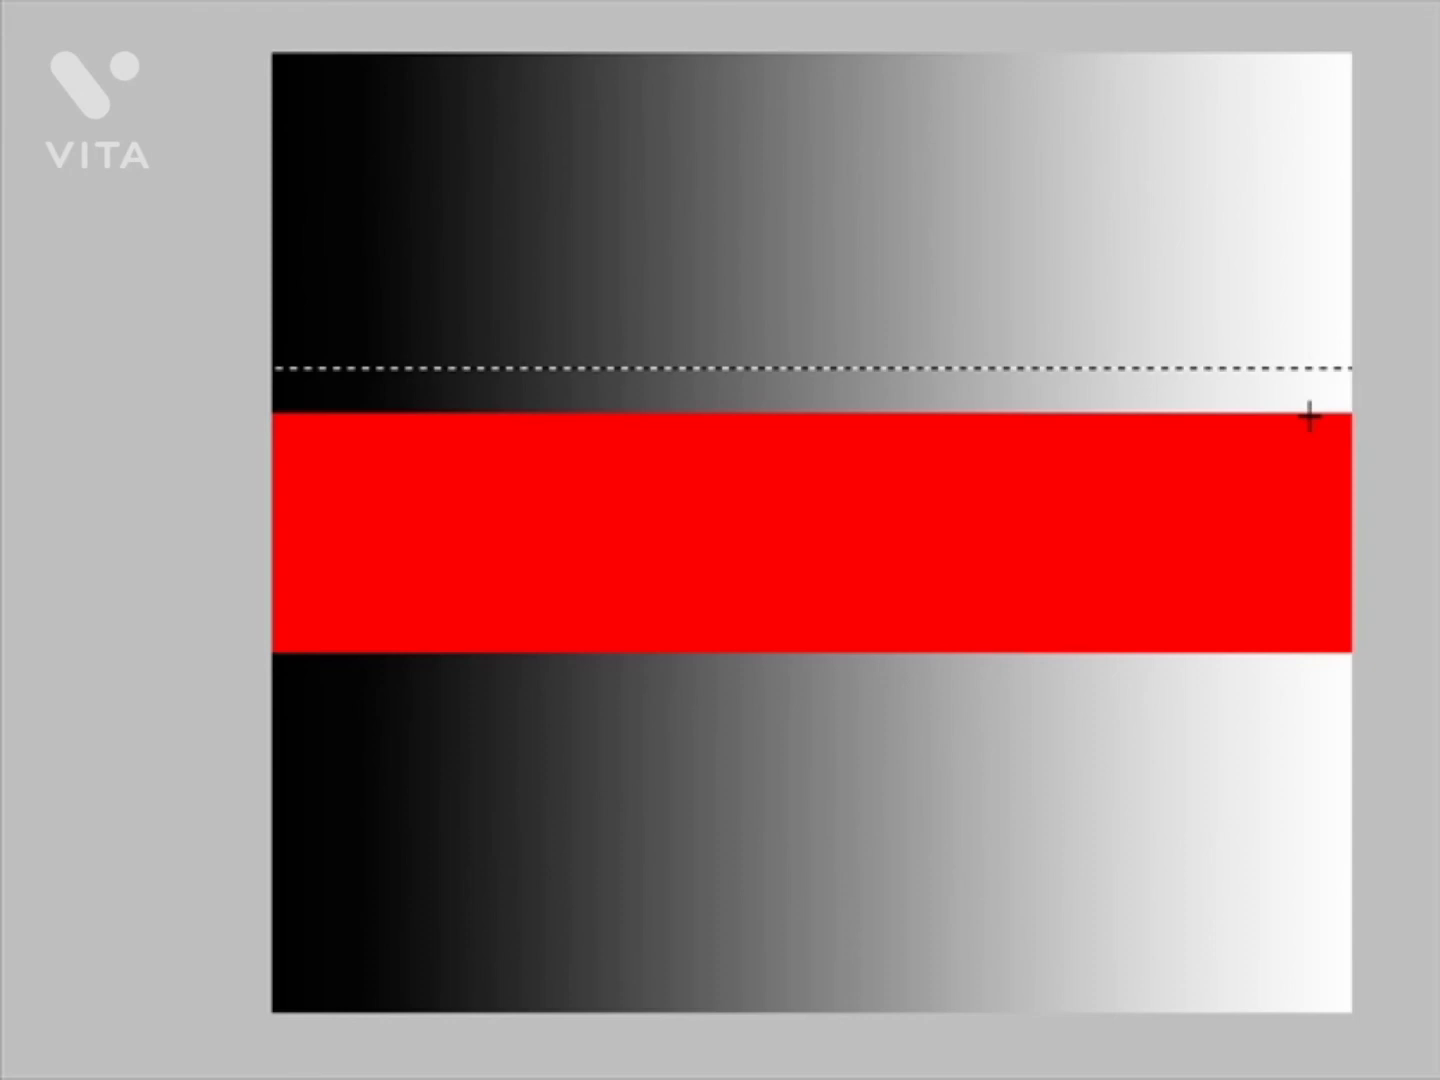
key(ctrl+z)
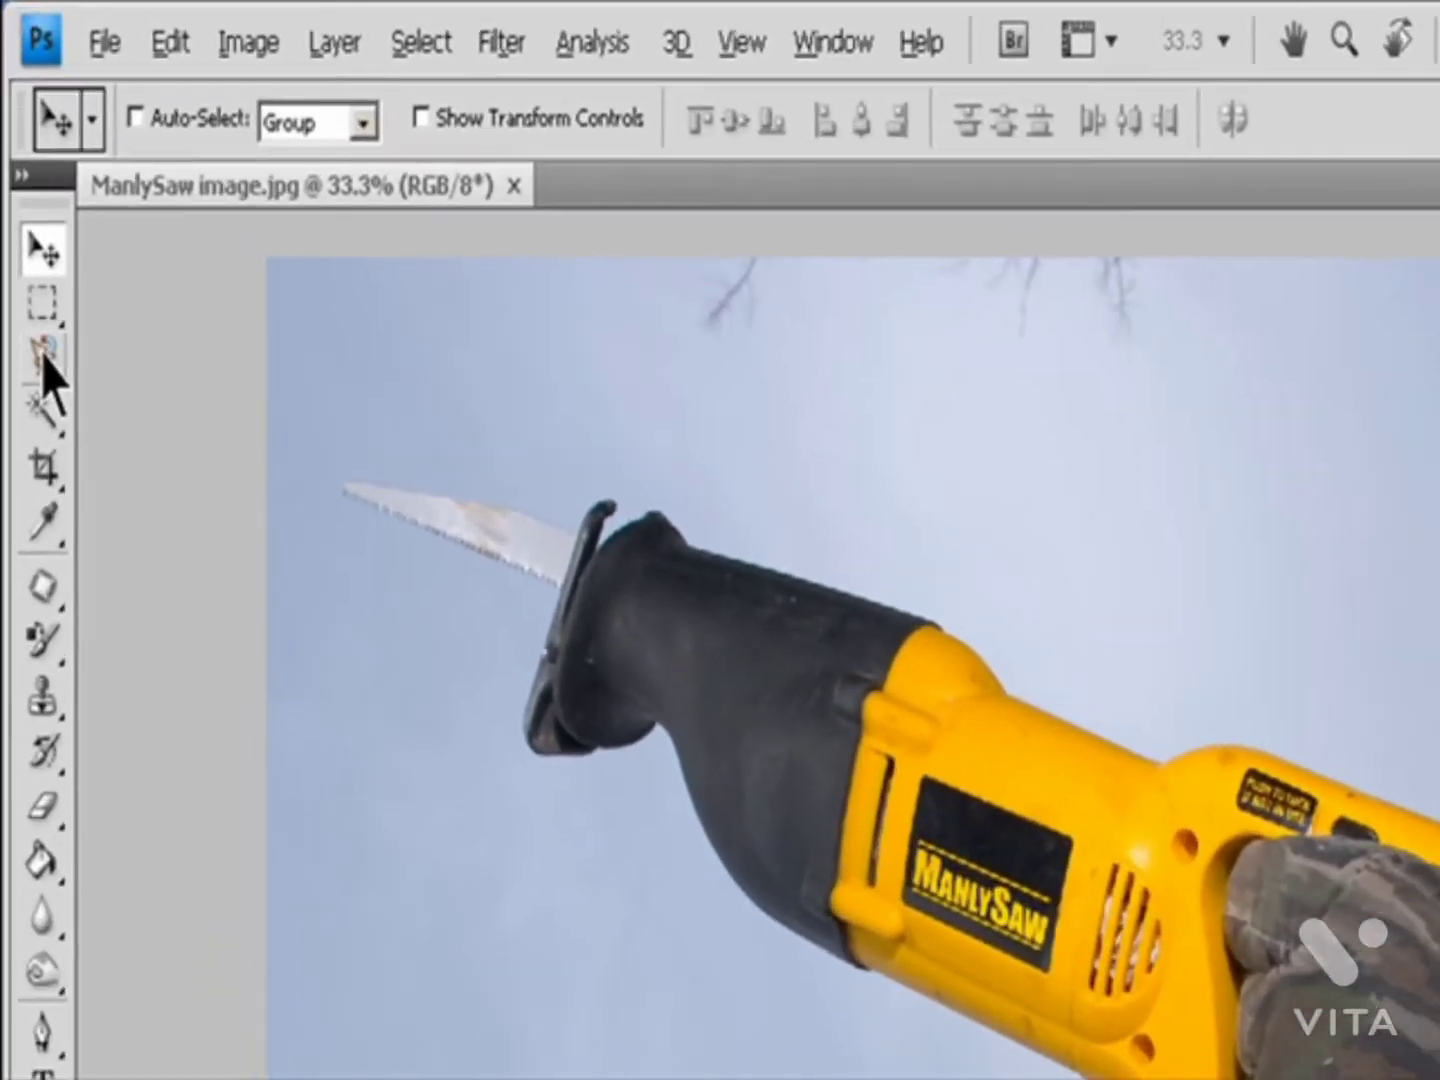
- Trace the saw's outline in ManlySaw image.jpg with the Magnetic Lasso Tool and close the selection
click(24, 204)
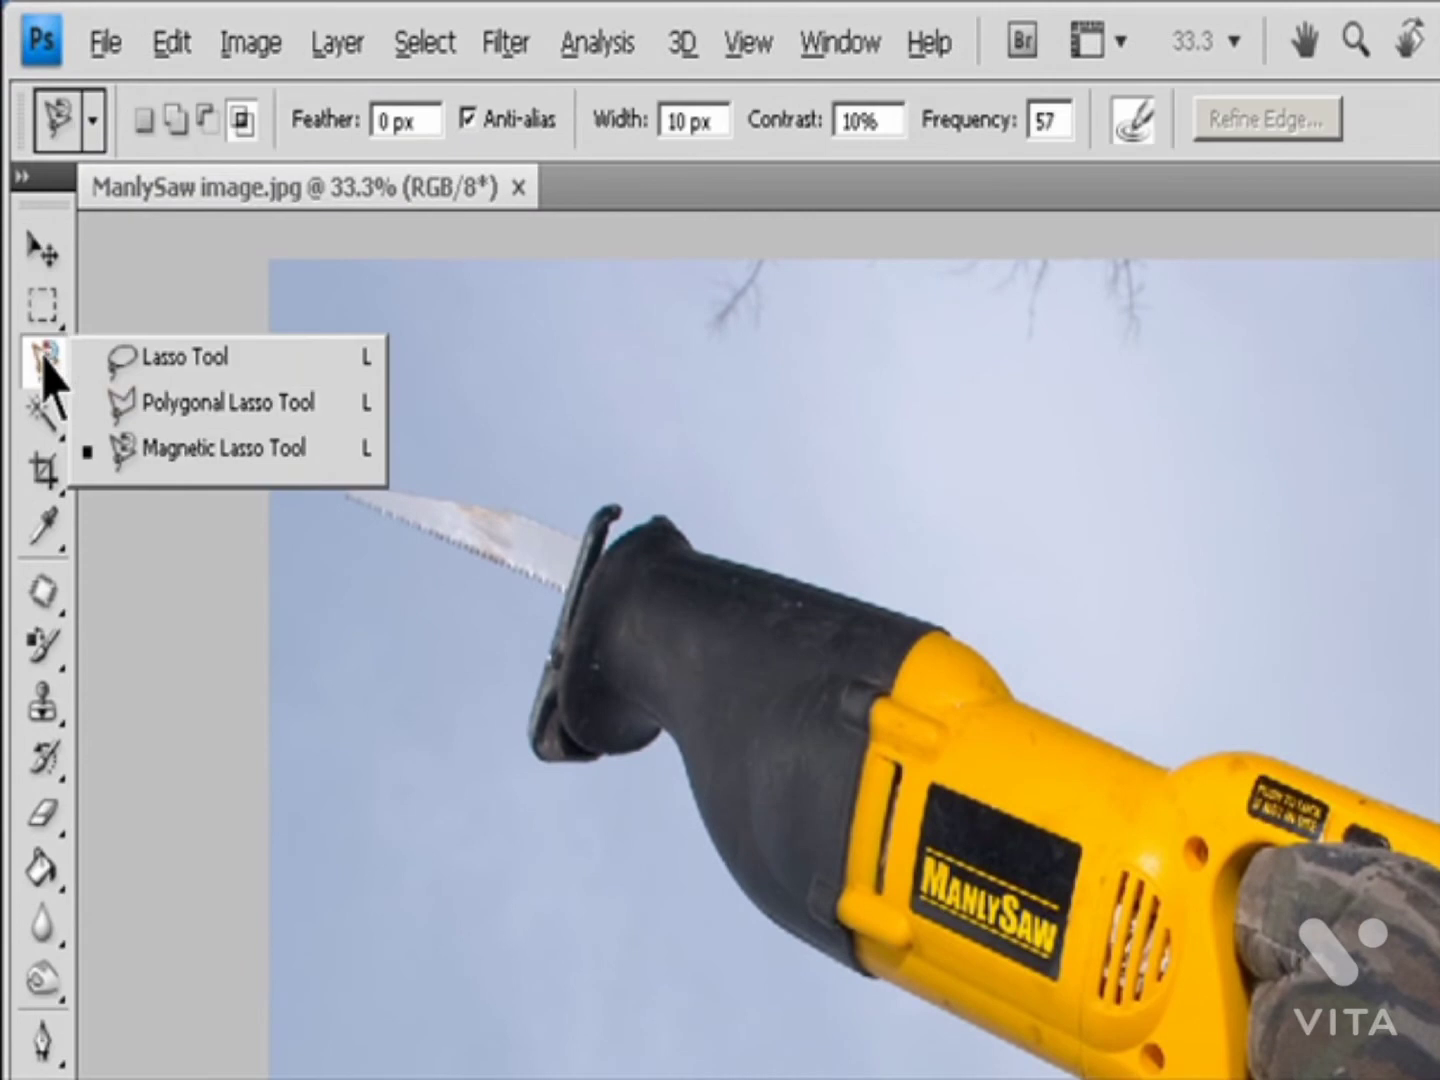
click(191, 450)
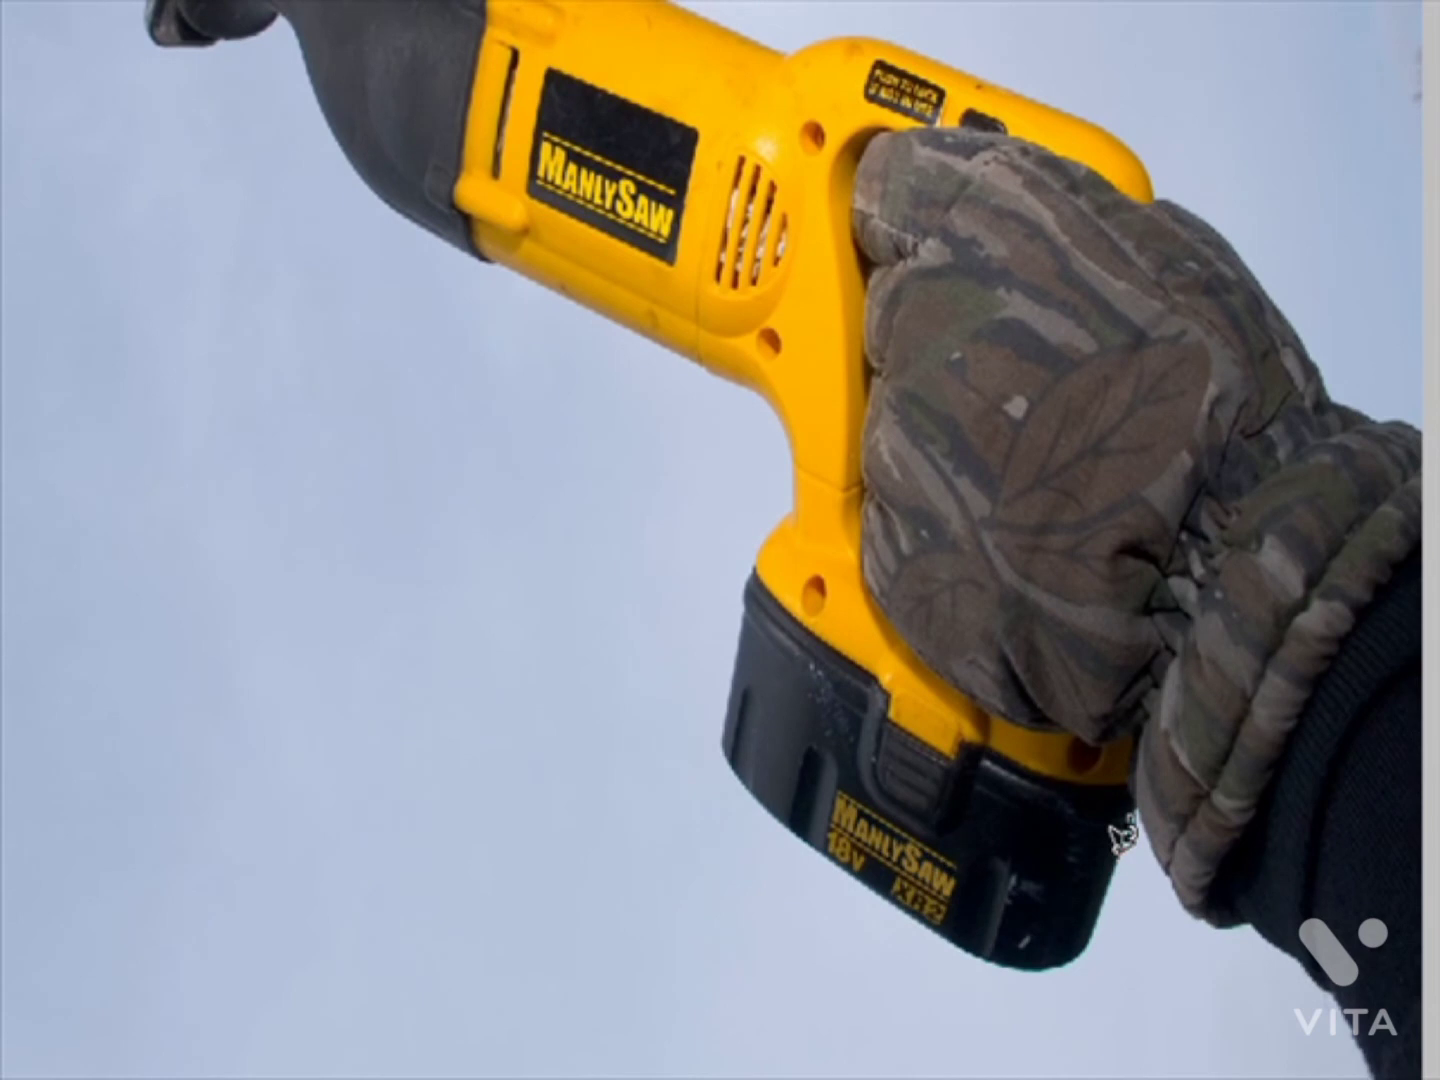
mouse_move(1124, 833)
mouse_down()
mouse_move(1111, 909)
mouse_move(1066, 954)
mouse_move(966, 940)
mouse_move(873, 870)
mouse_move(702, 699)
mouse_move(742, 540)
mouse_move(801, 442)
mouse_move(771, 358)
mouse_move(732, 340)
mouse_move(688, 351)
mouse_move(528, 254)
mouse_move(433, 244)
mouse_move(383, 188)
mouse_up()
double_click(382, 187)
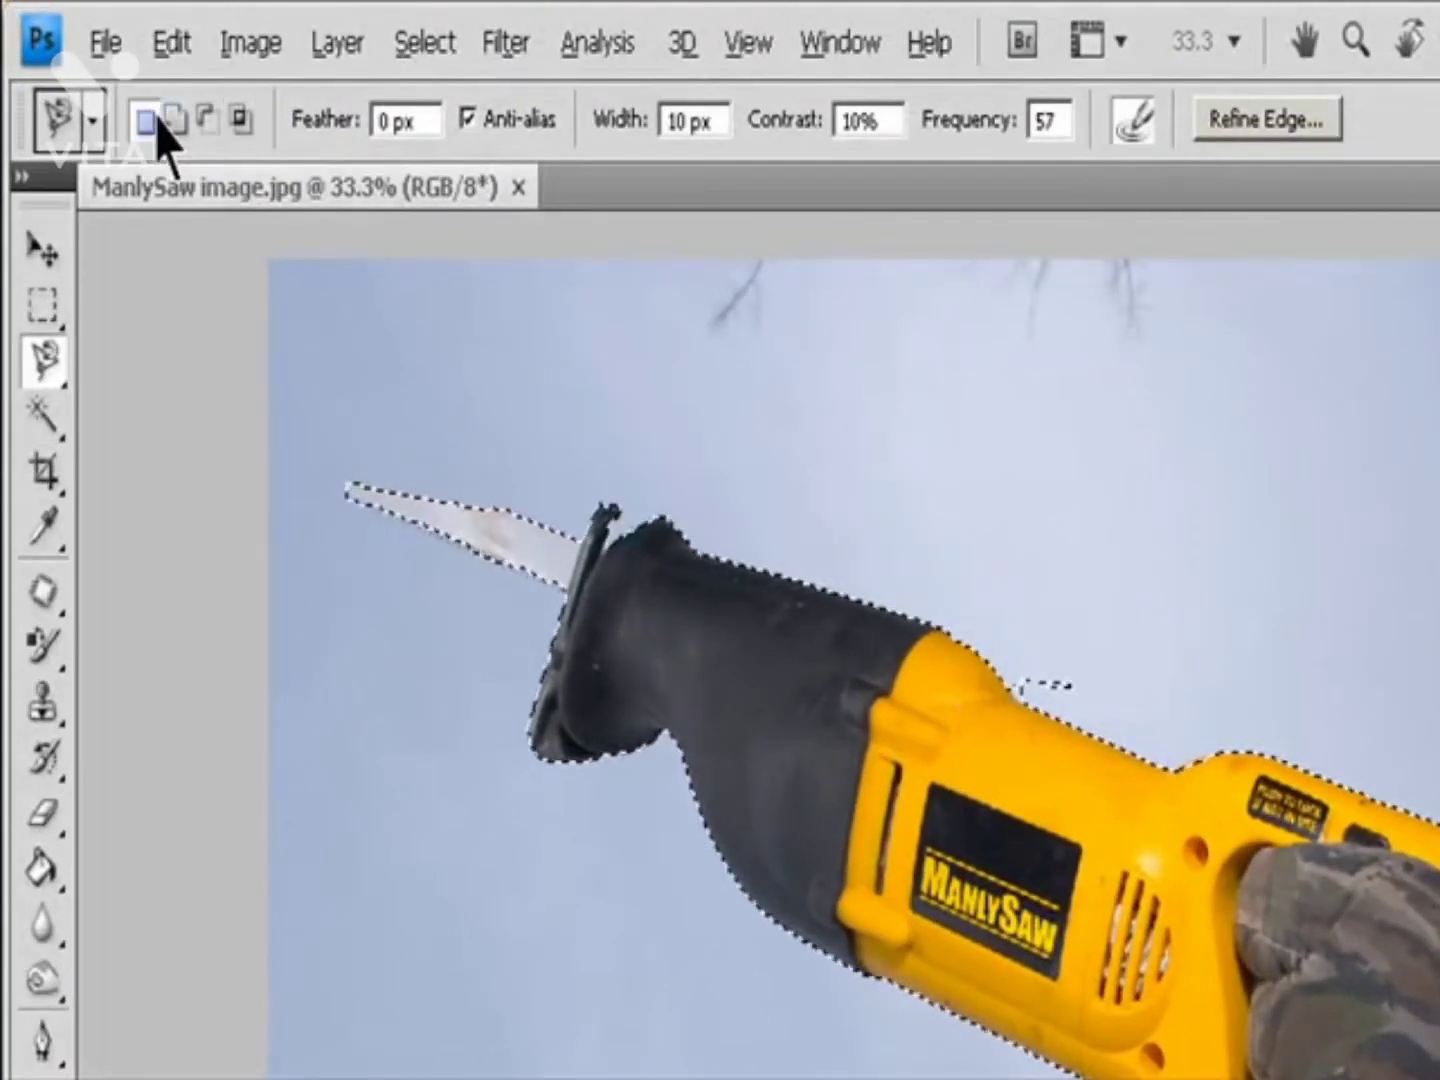
- Step the Magnetic Lasso through its selection modes to intersect, and toggle Anti-alias off and back on
click(100, 68)
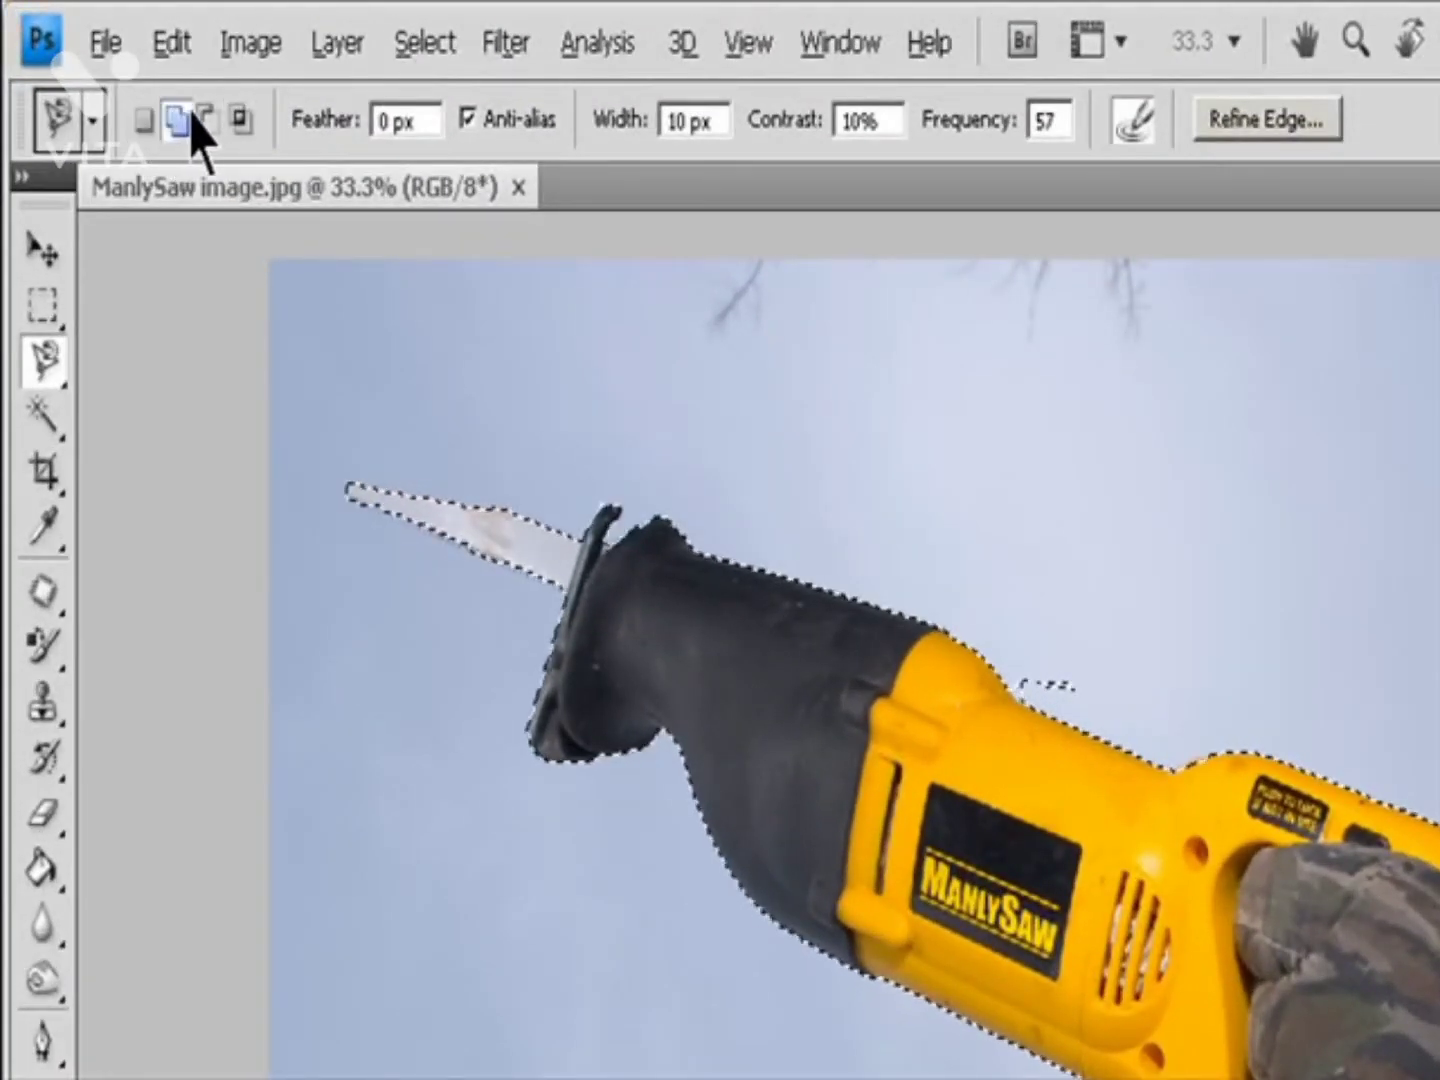
click(240, 120)
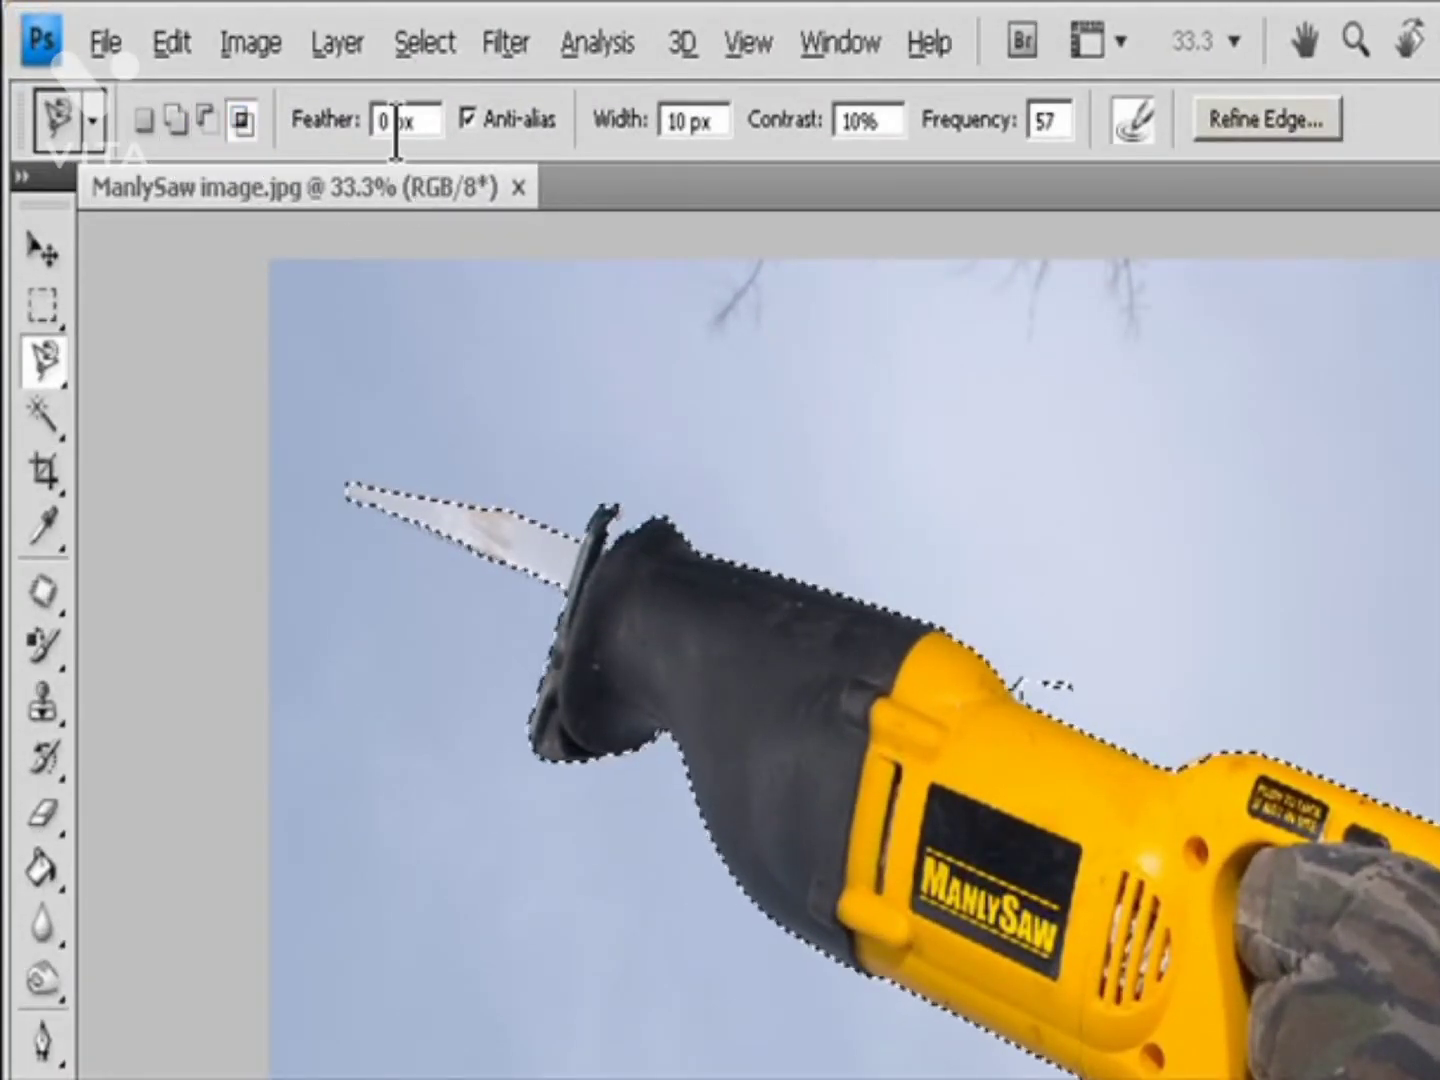
click(517, 121)
click(545, 120)
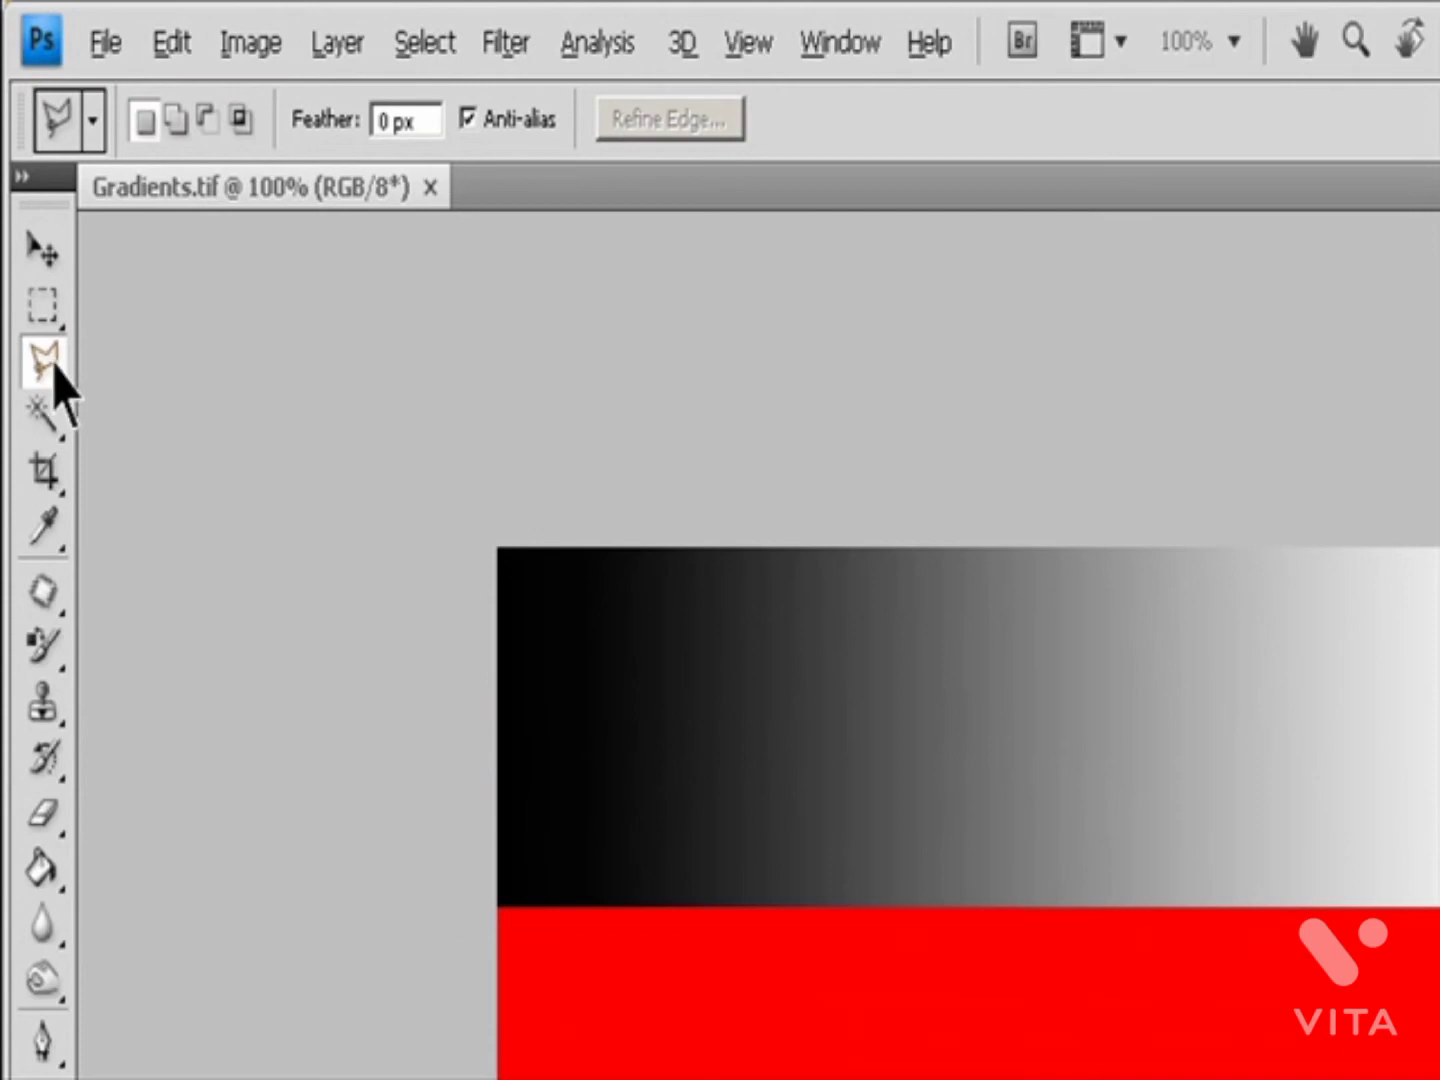
- In Gradients.tif, draw a closed six-corner Polygonal Lasso selection fanning out from the red band's dark-side end into both gradients
click(55, 380)
click(193, 403)
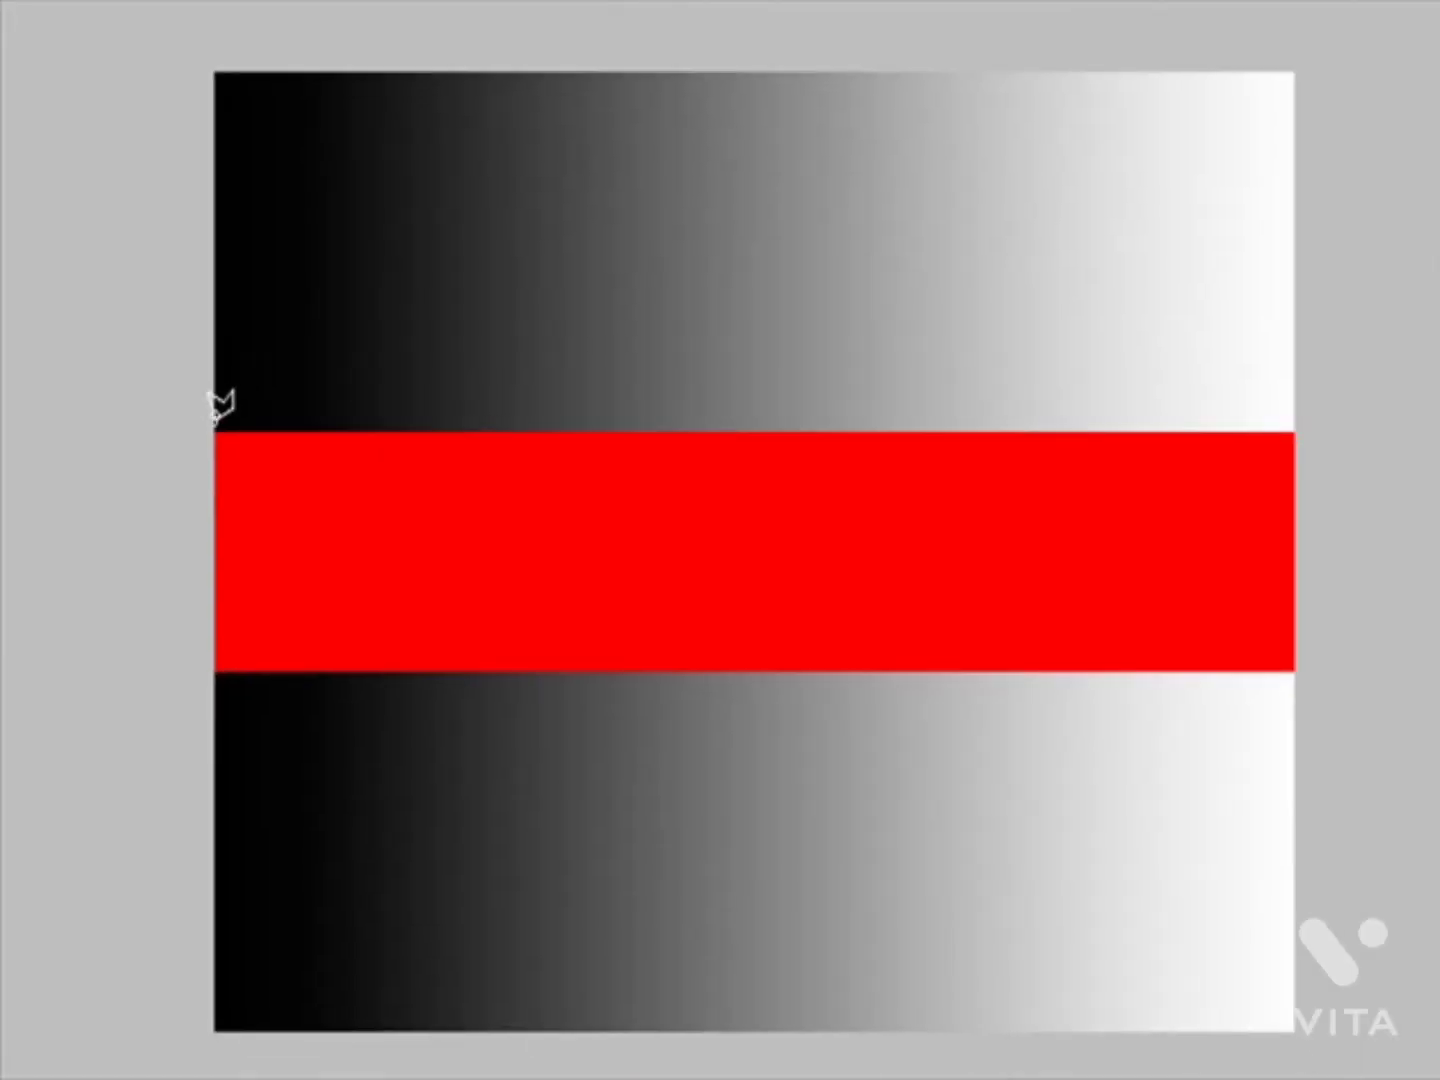
click(215, 424)
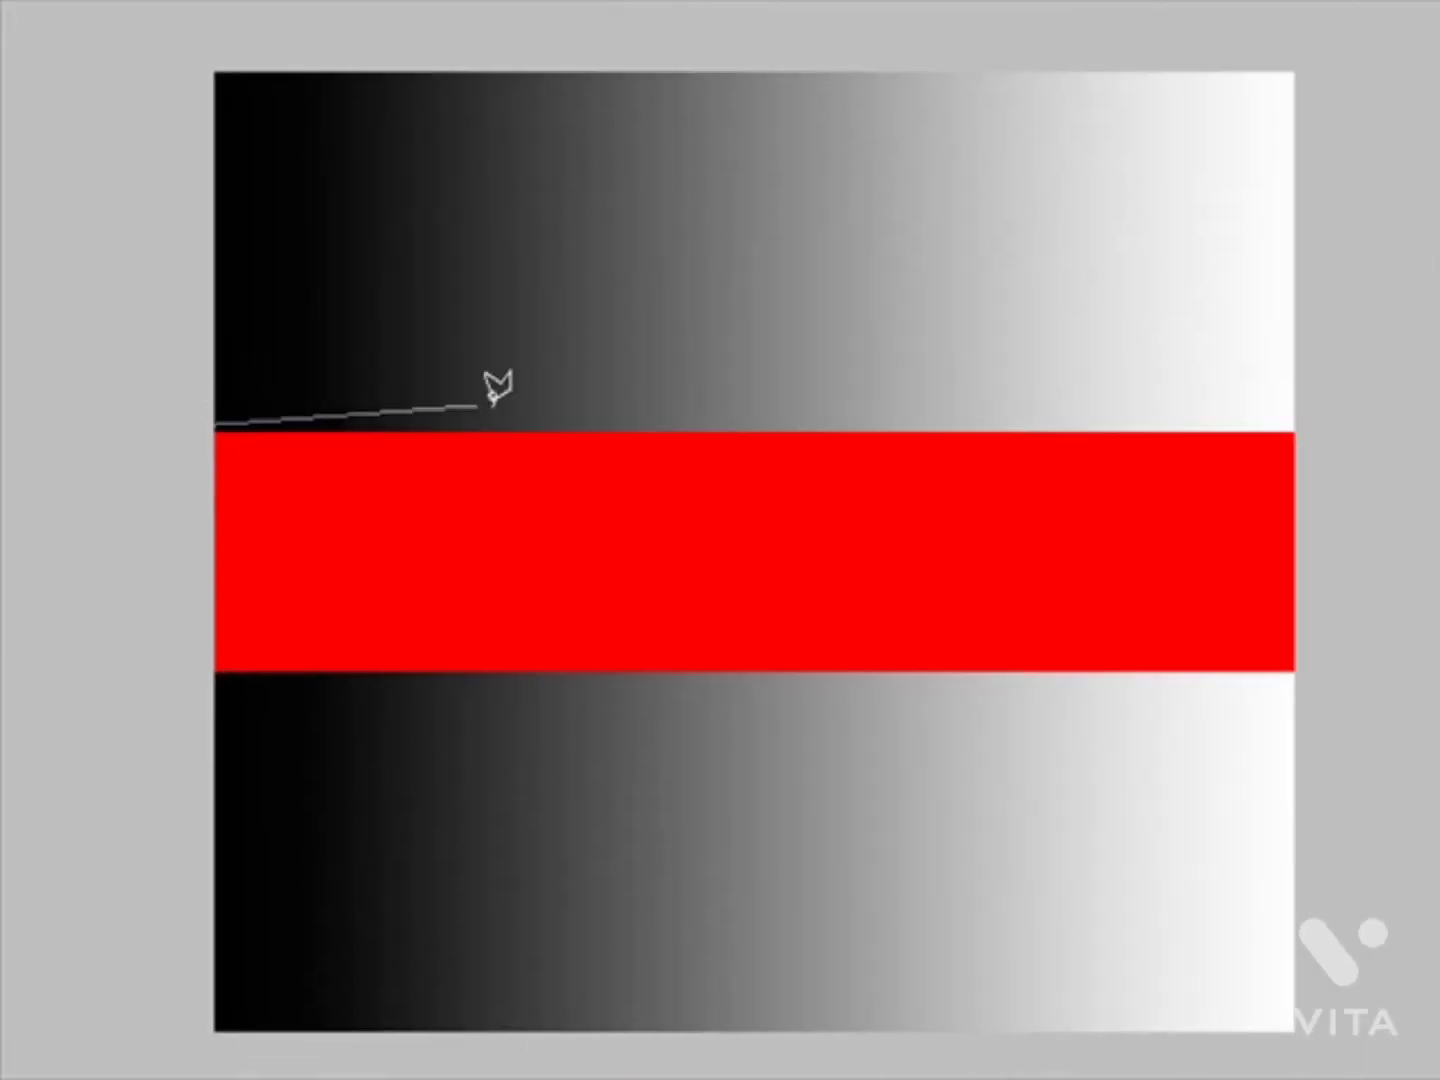
click(1117, 160)
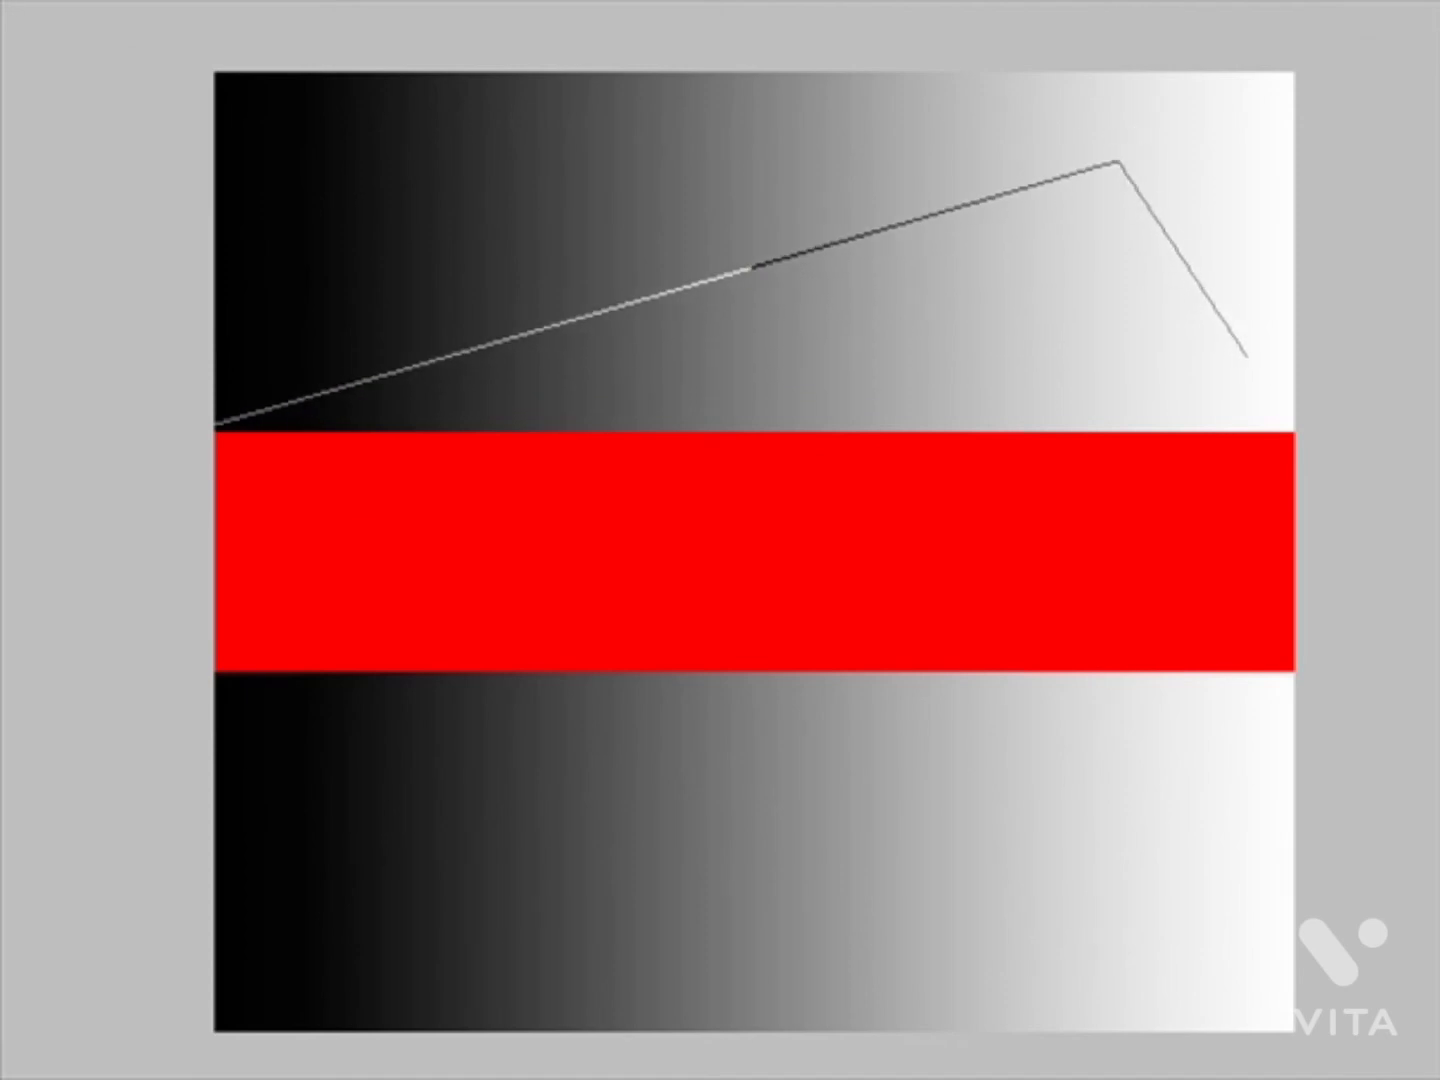
click(1246, 356)
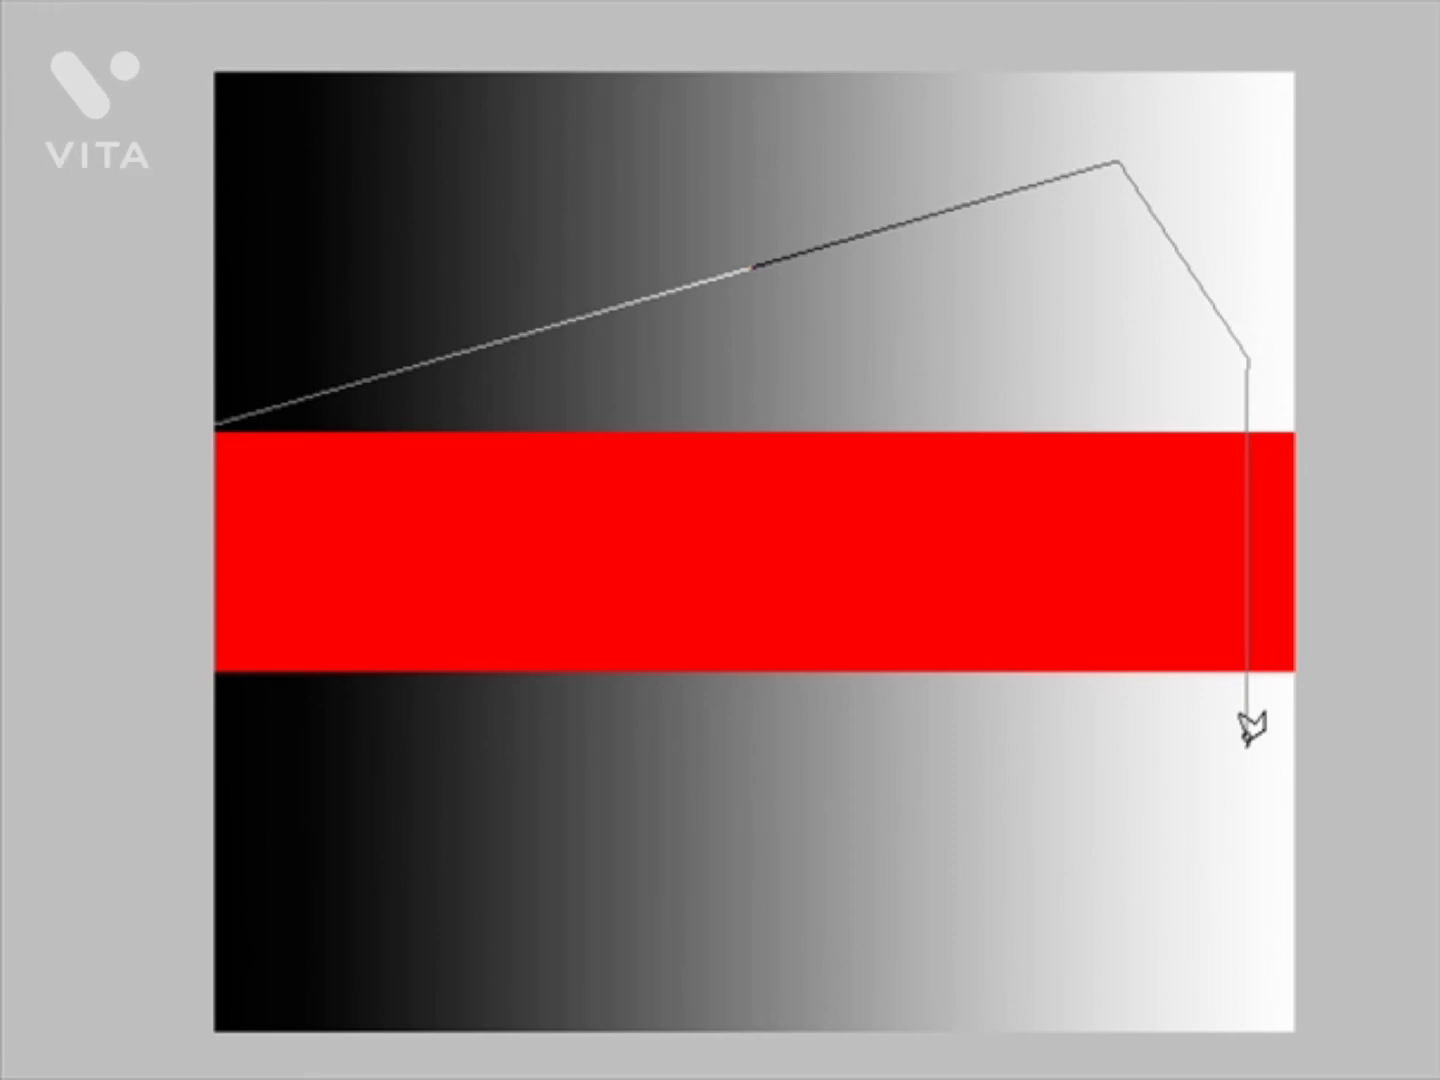
click(1246, 745)
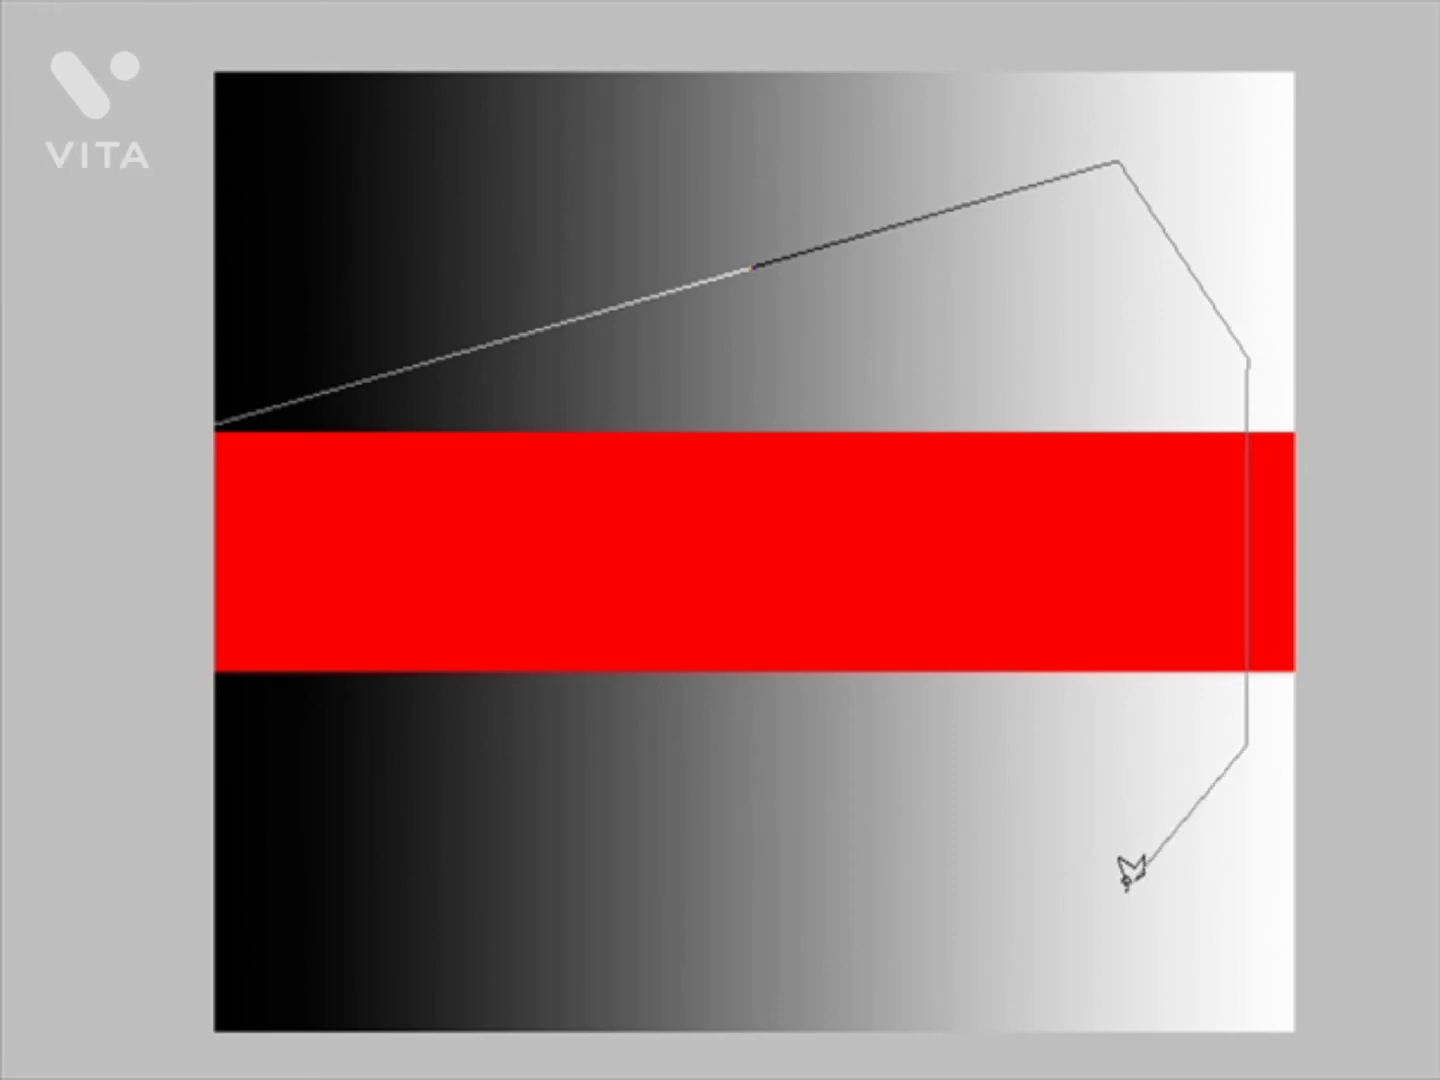
click(1120, 887)
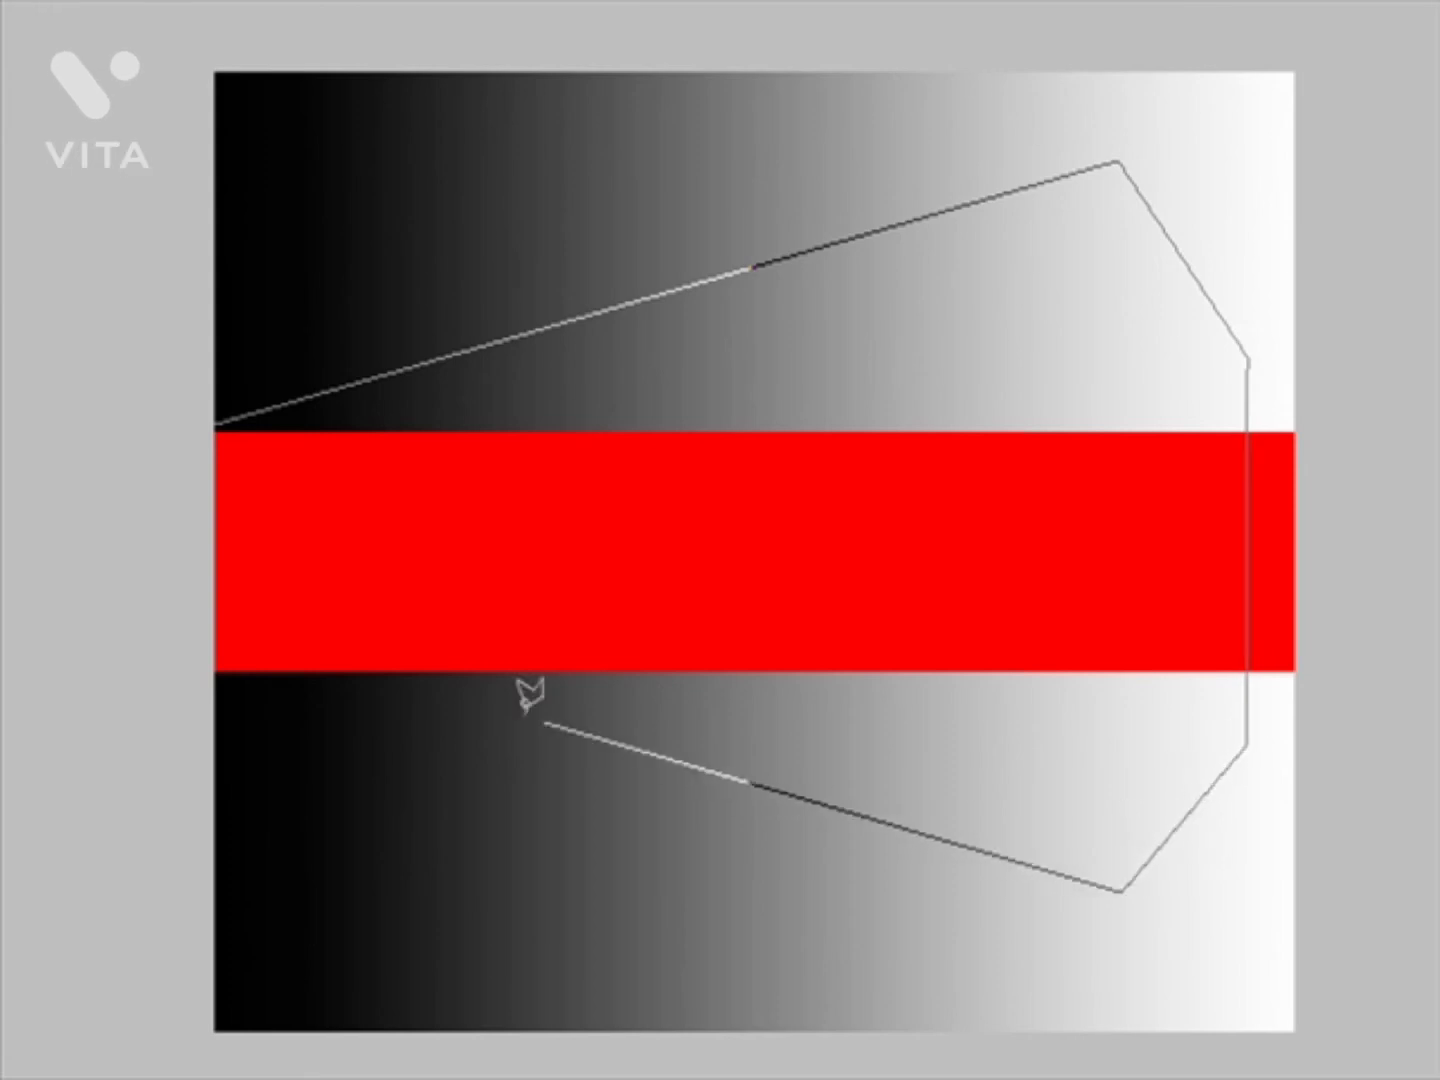
click(215, 674)
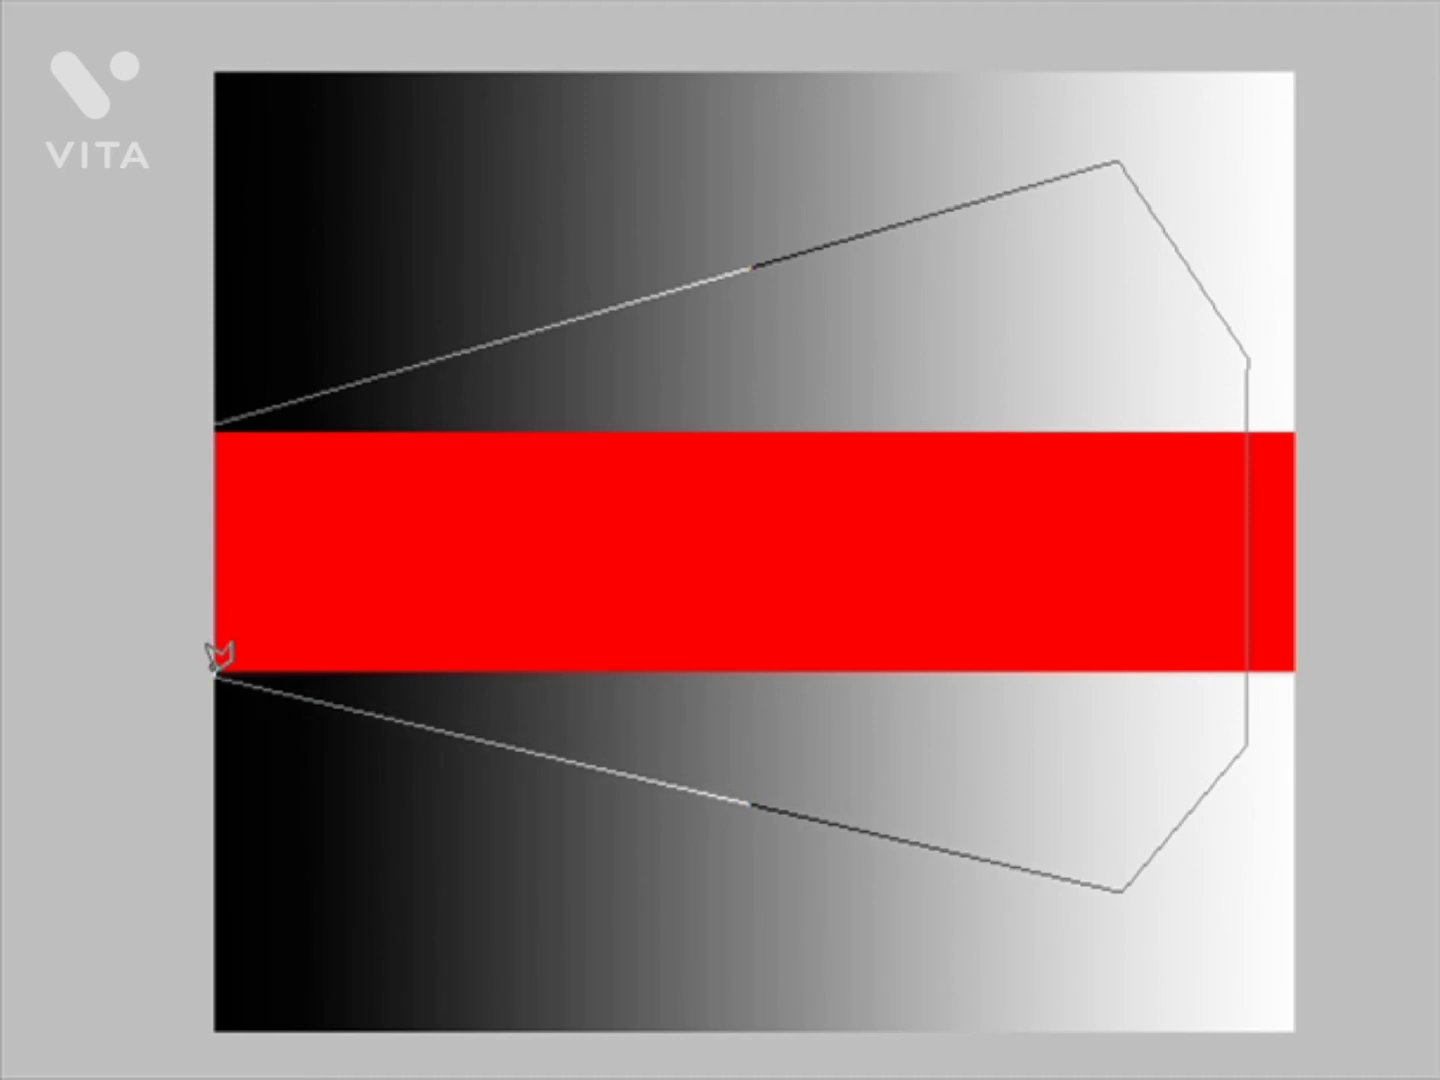
click(216, 421)
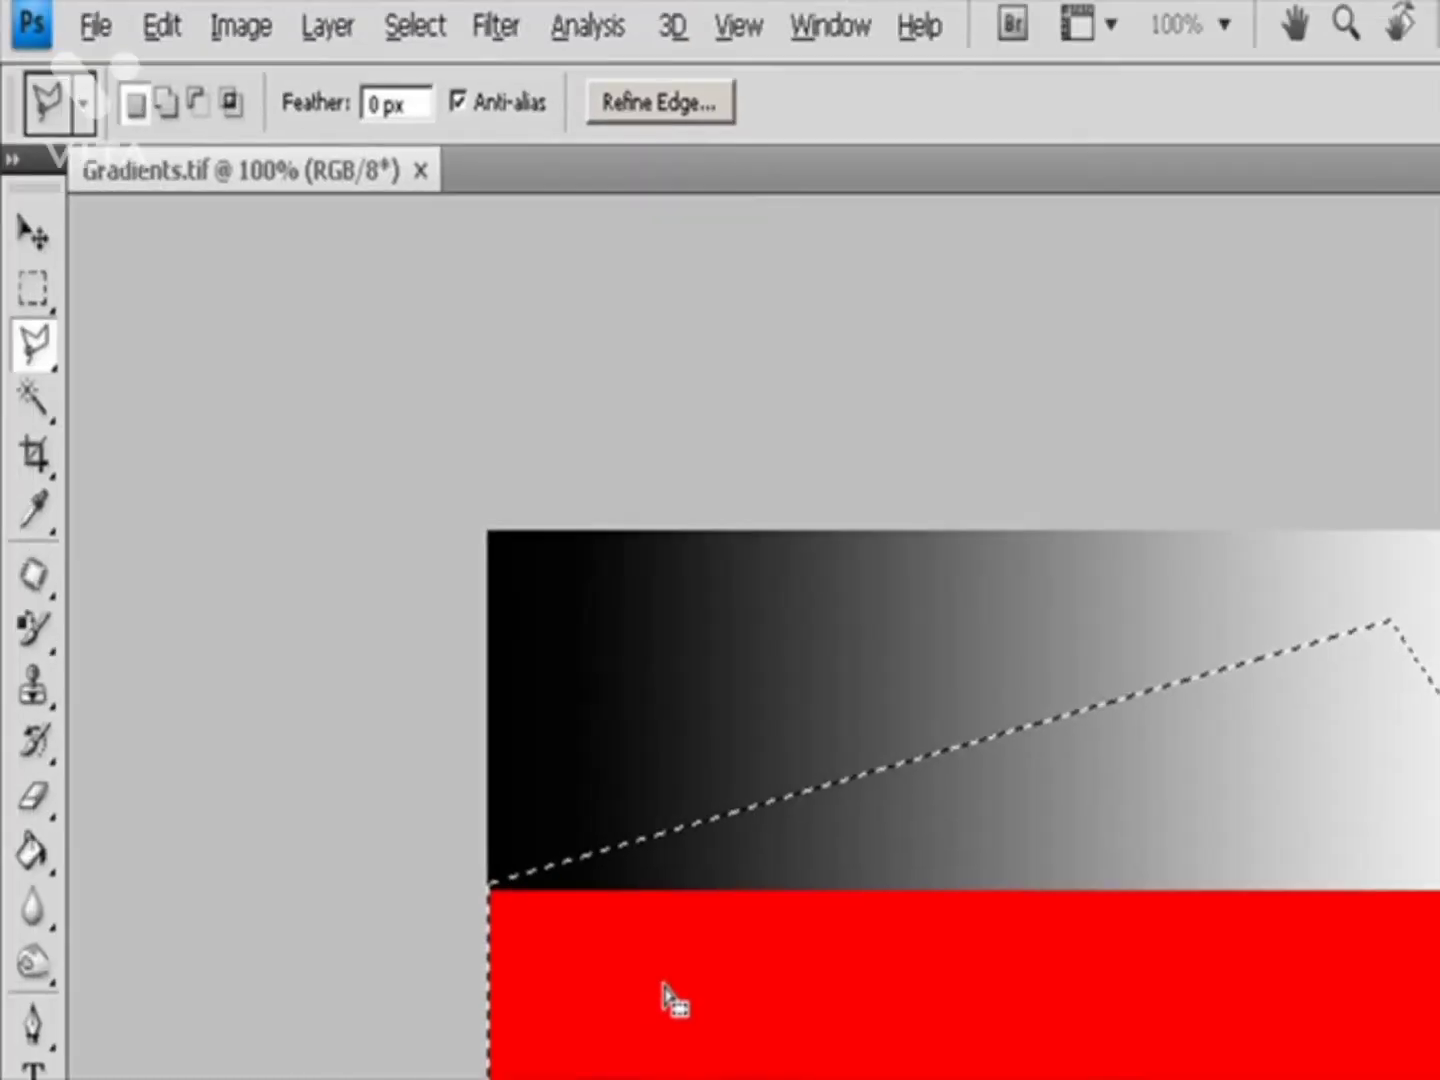
- Step the Polygonal Lasso through add, subtract and intersect modes, and toggle Anti-alias off and back on
click(168, 104)
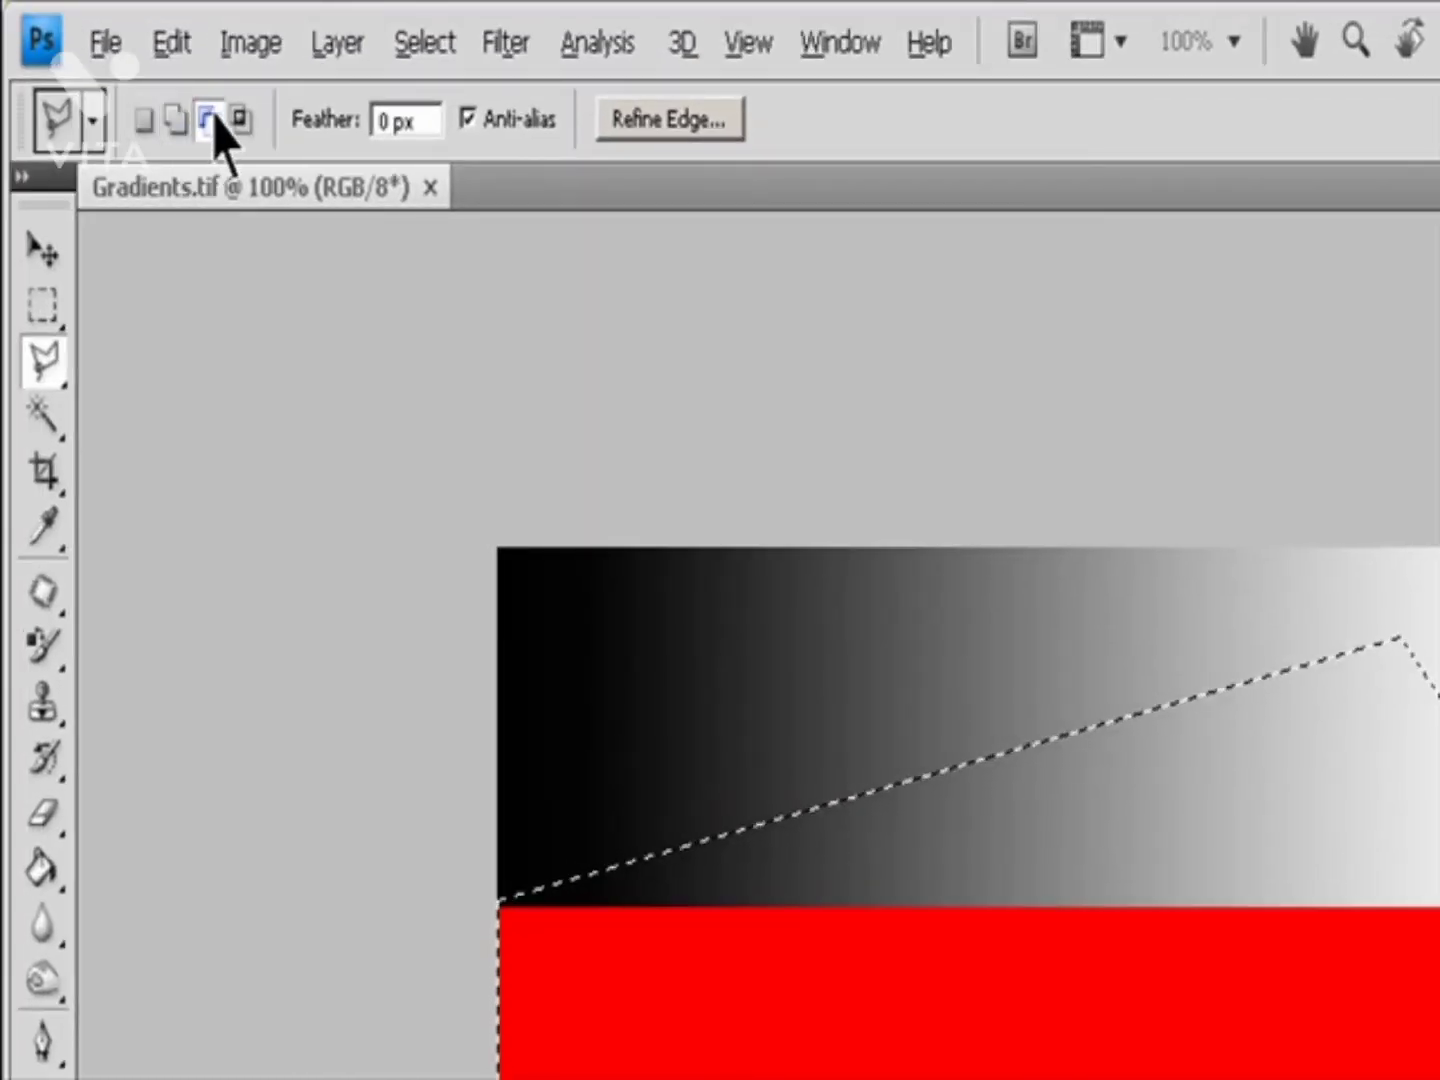
click(241, 121)
click(420, 120)
click(525, 121)
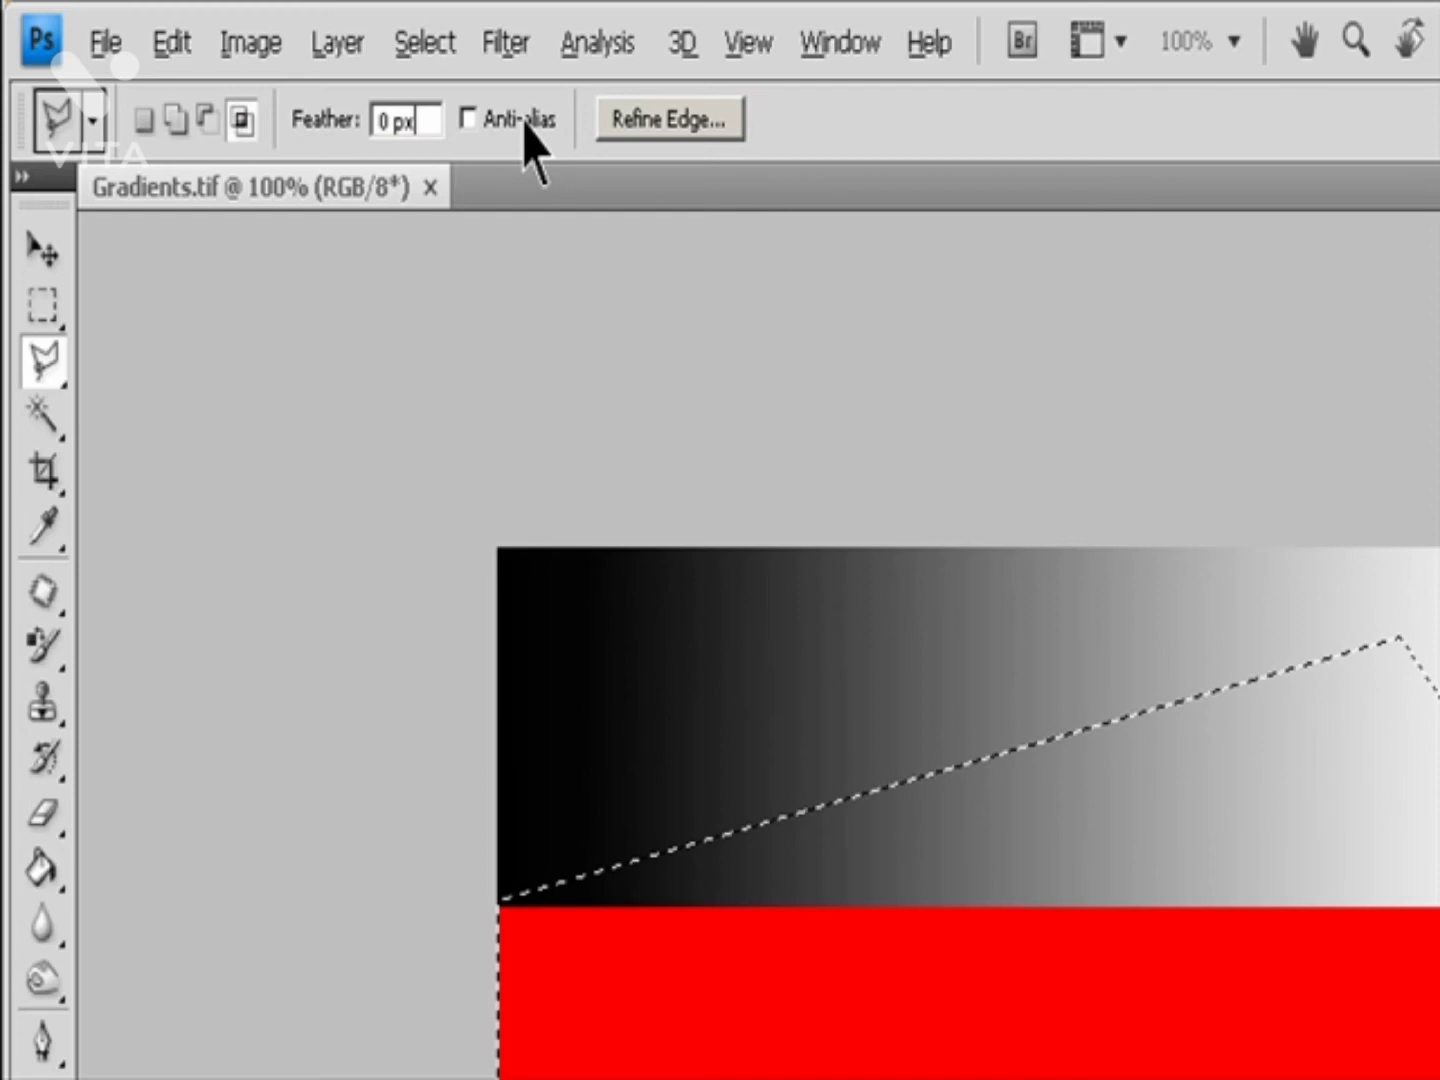
click(468, 119)
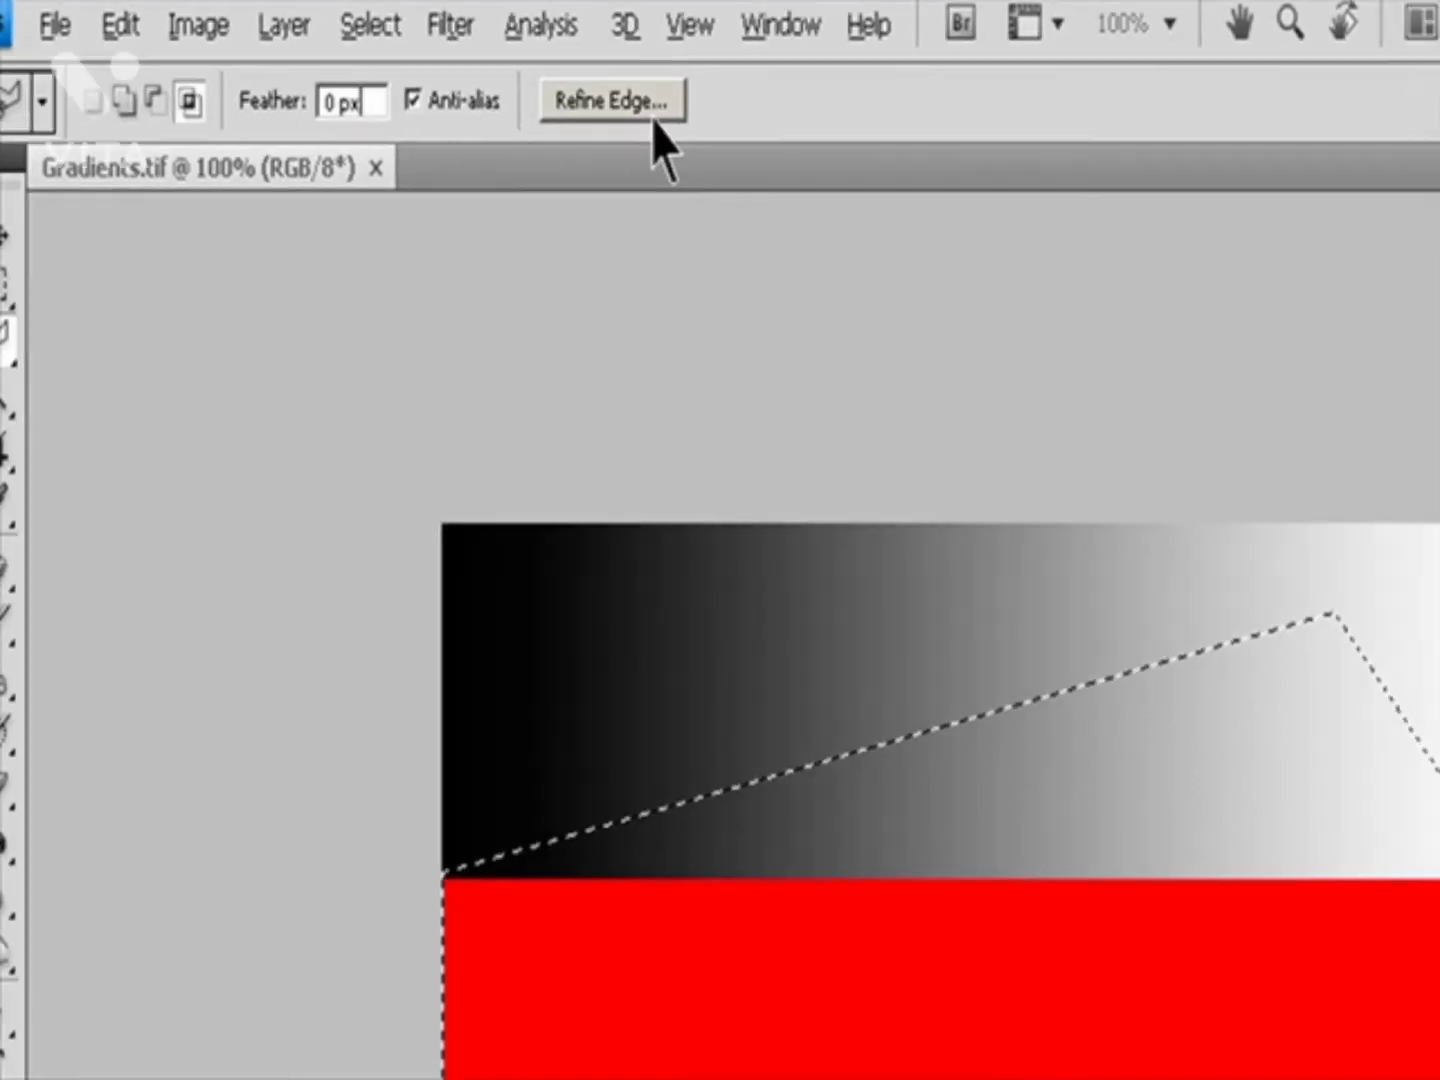
- Preview the polygonal selection in Refine Edge, moving the dialog clear of the image, and cancel the refinement
click(700, 130)
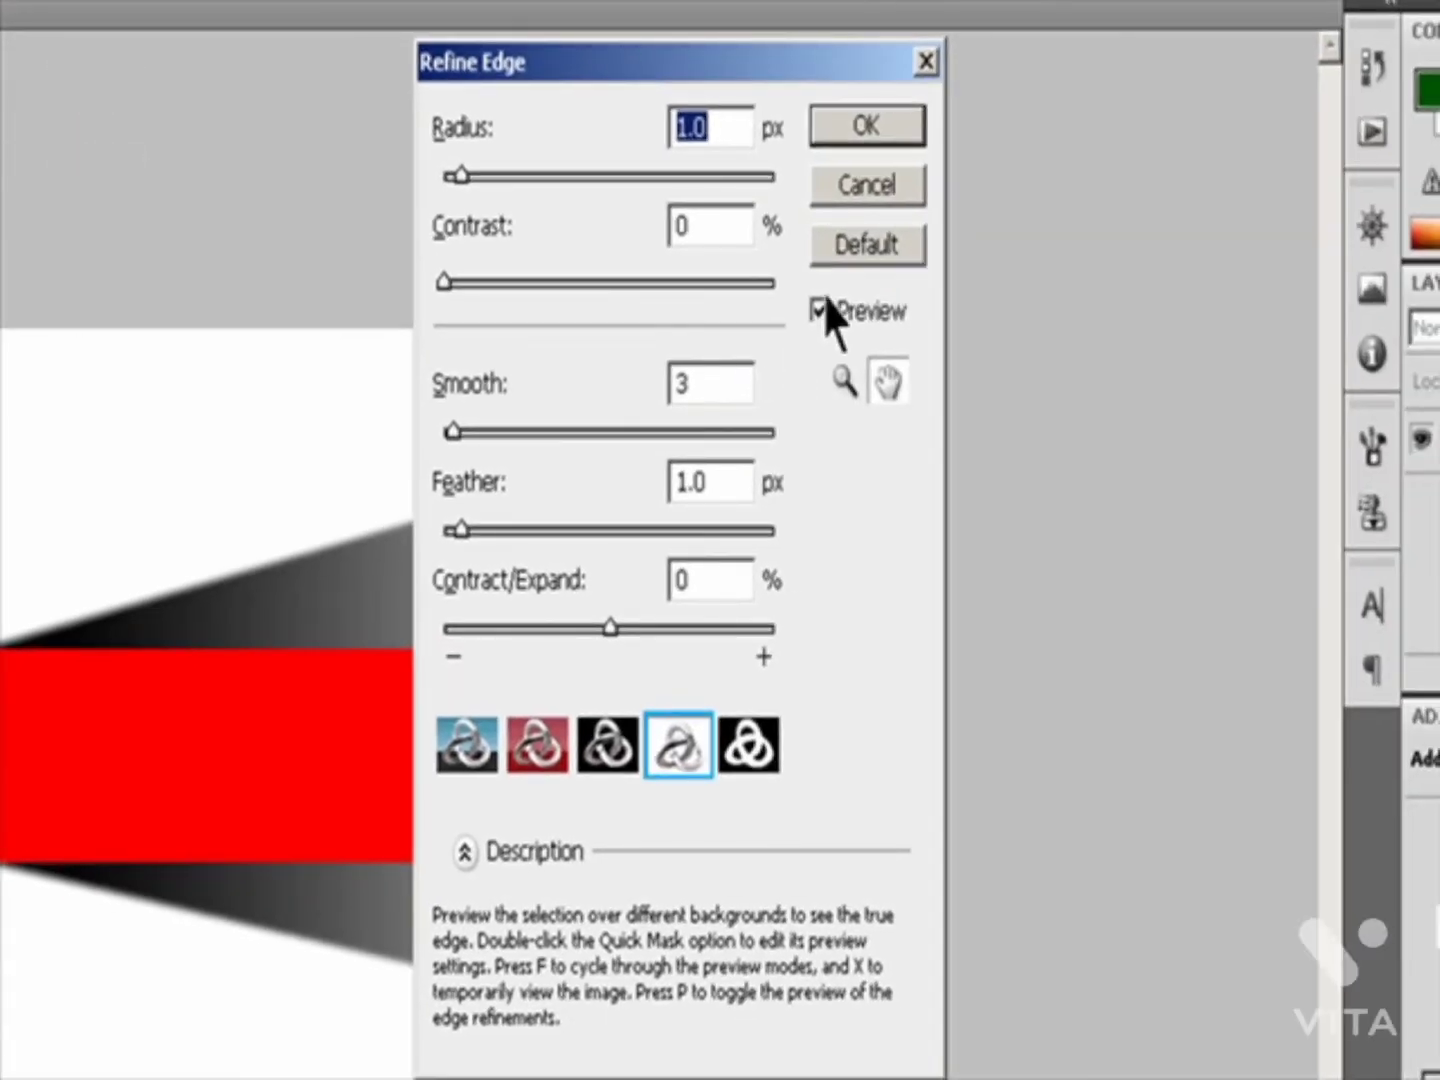
drag(750, 71, 1422, 310)
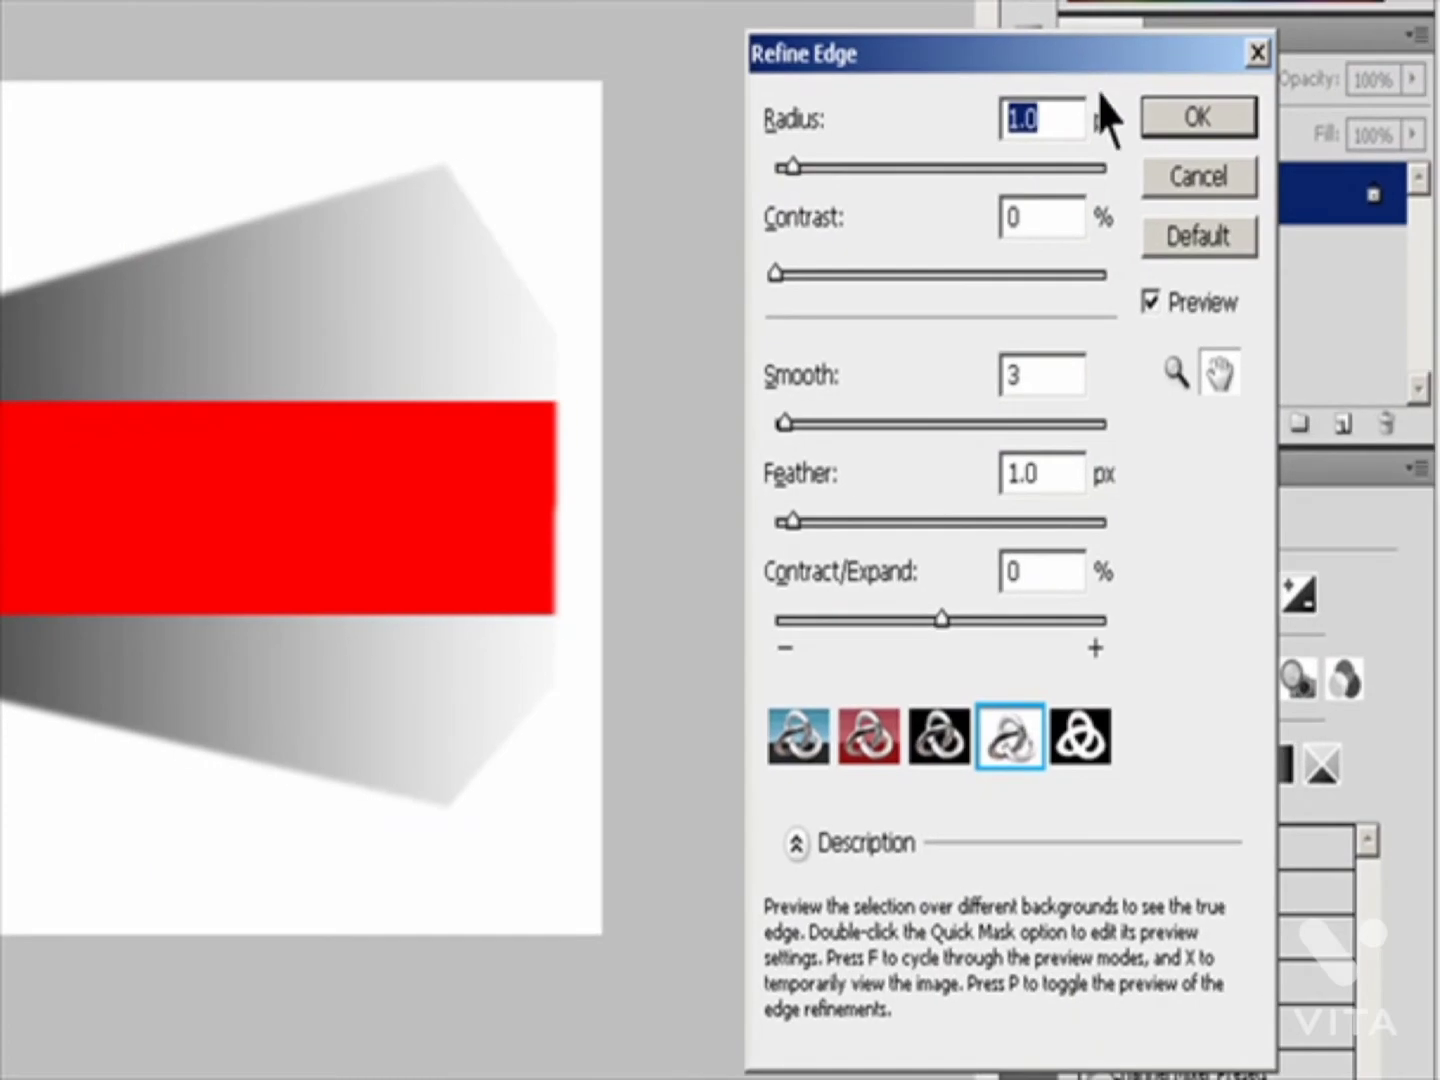
click(1192, 180)
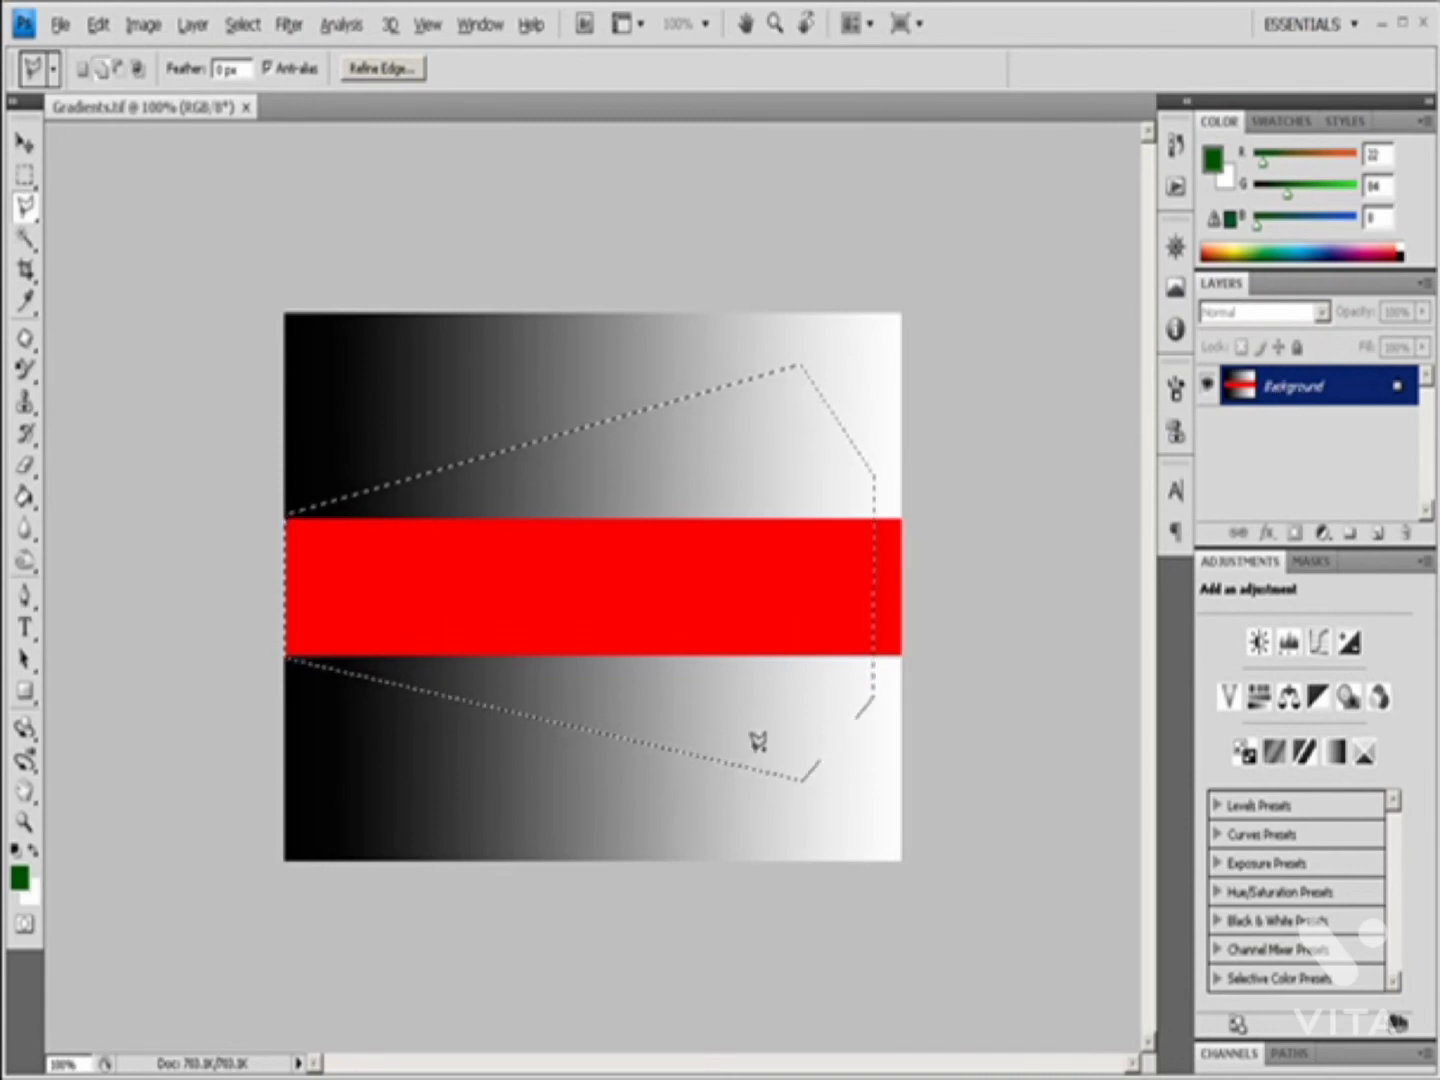
- Add a four-sided block reaching the image's lower edge to the polygonal selection with the Polygonal Lasso
click(741, 858)
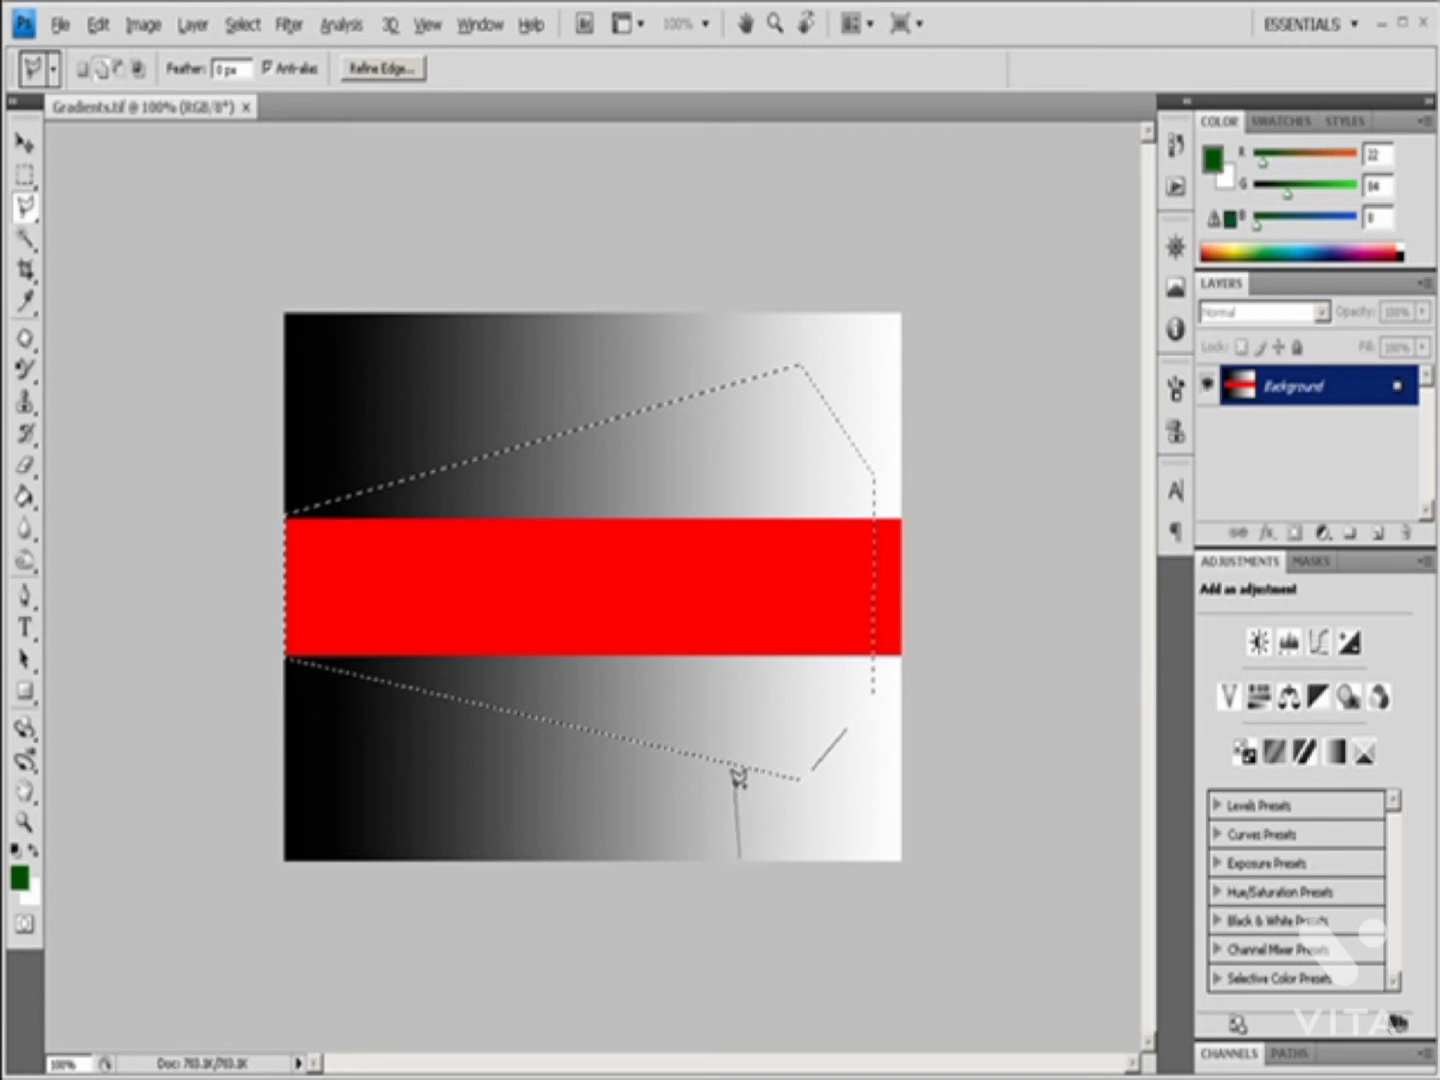
click(825, 767)
click(825, 862)
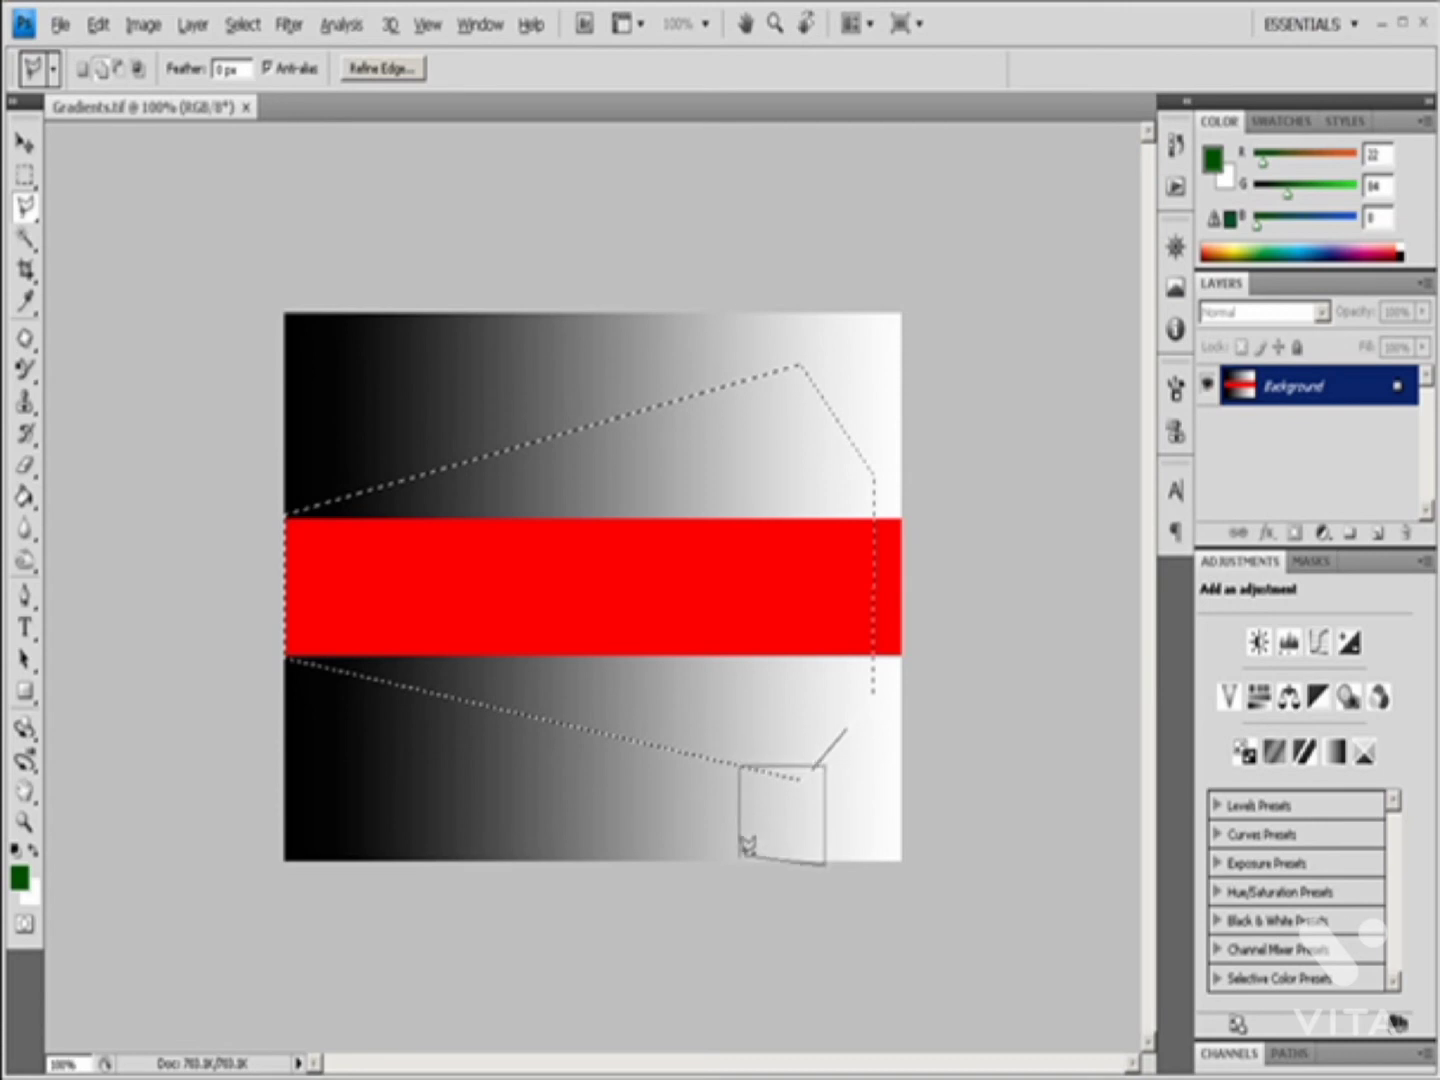
double_click(744, 848)
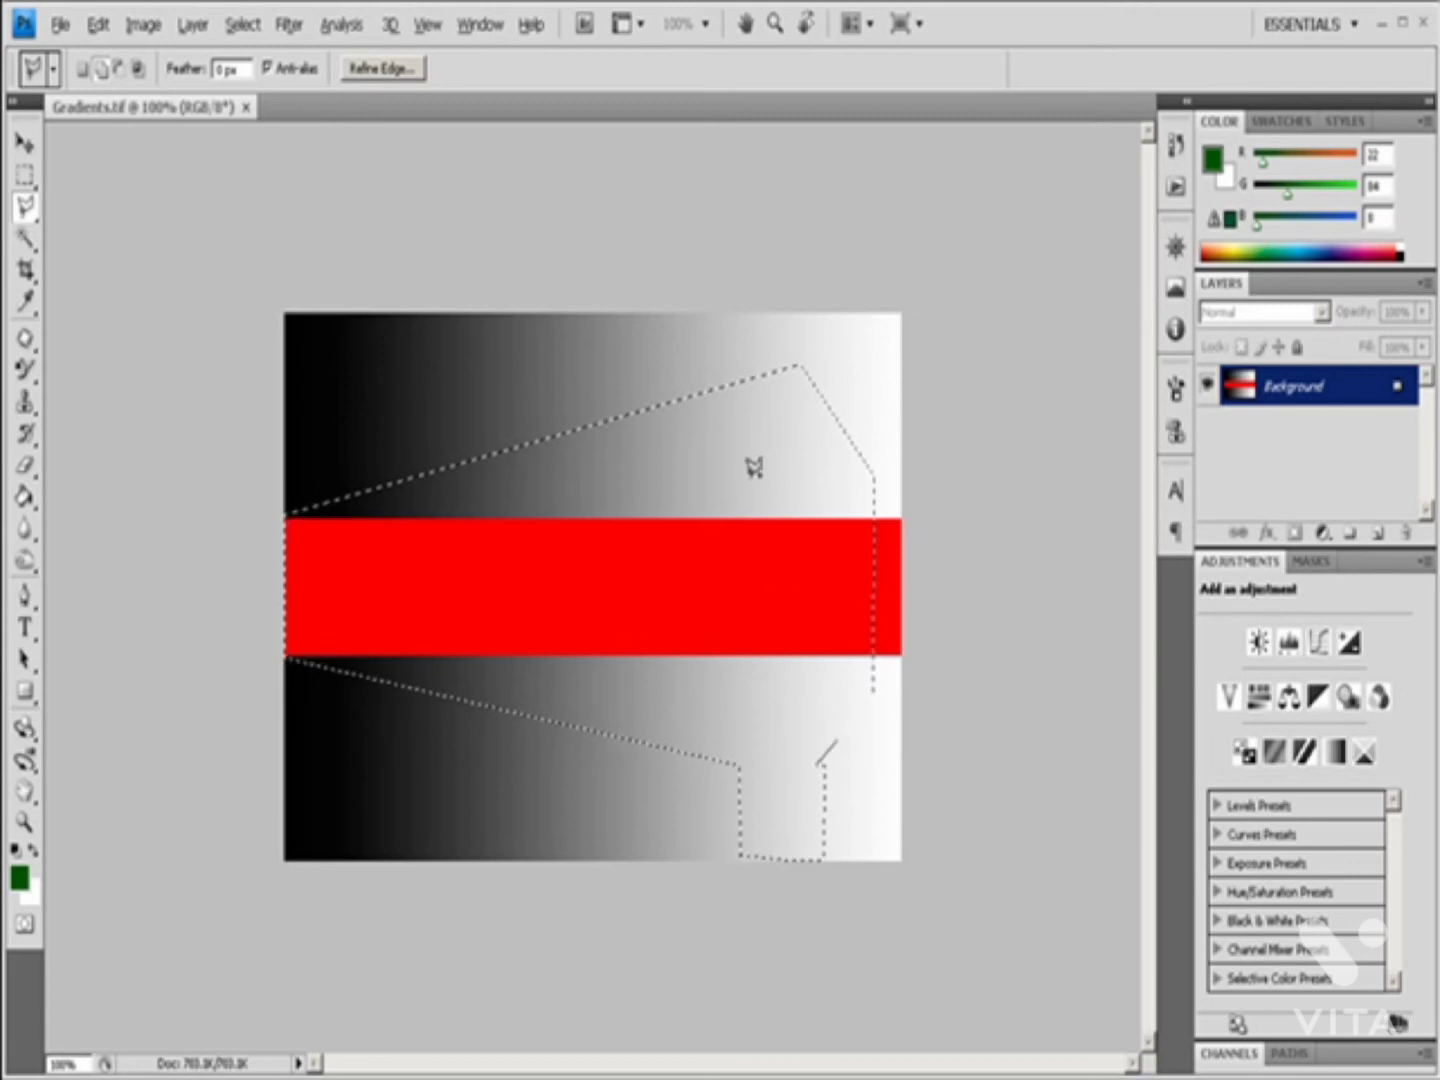
- Add a matching four-sided block reaching the image's upper edge to the polygonal selection
click(735, 318)
click(808, 318)
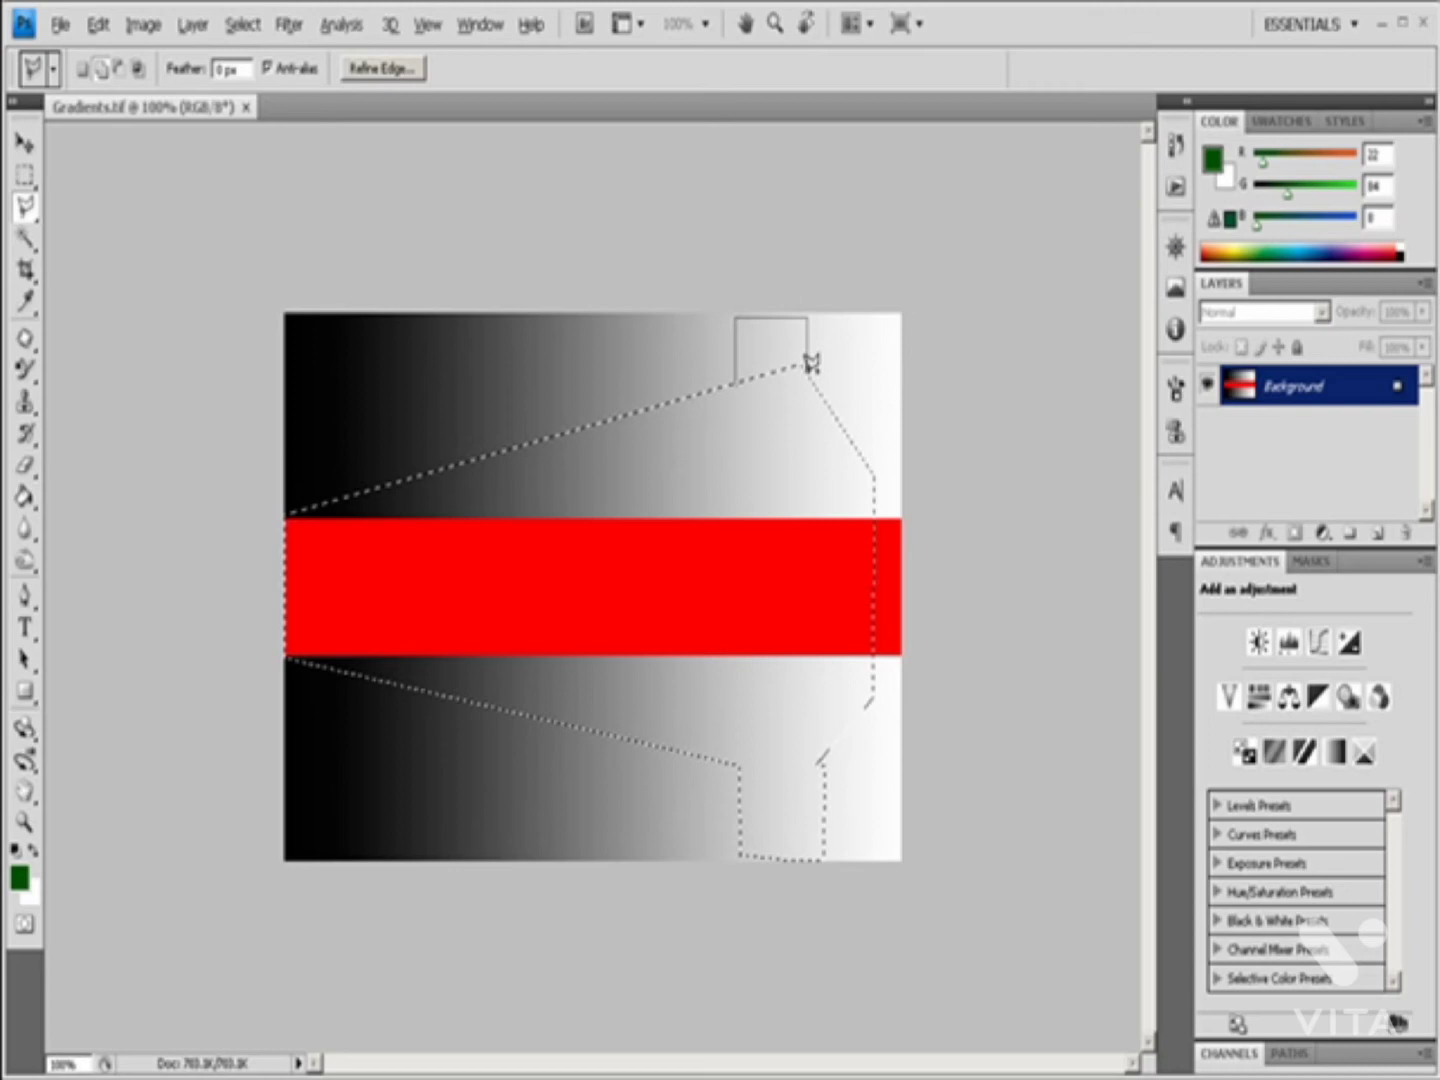
click(811, 363)
click(736, 381)
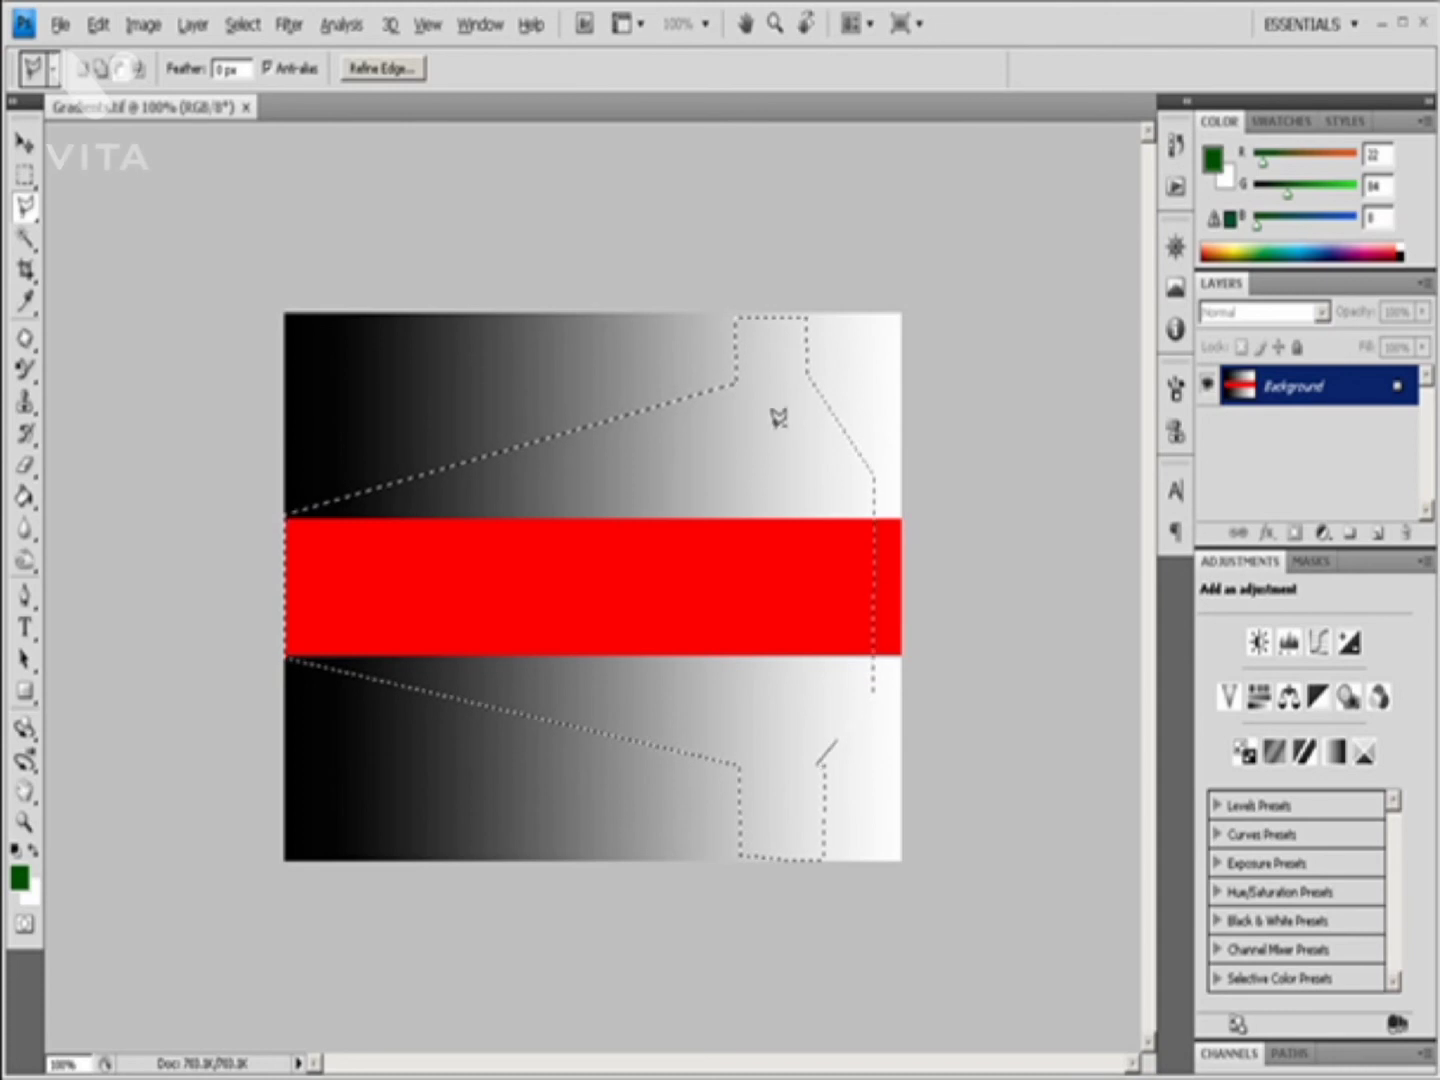
- Subtract a six-corner area crossing the red band from the light-side end of the polygonal selection
click(838, 420)
click(741, 465)
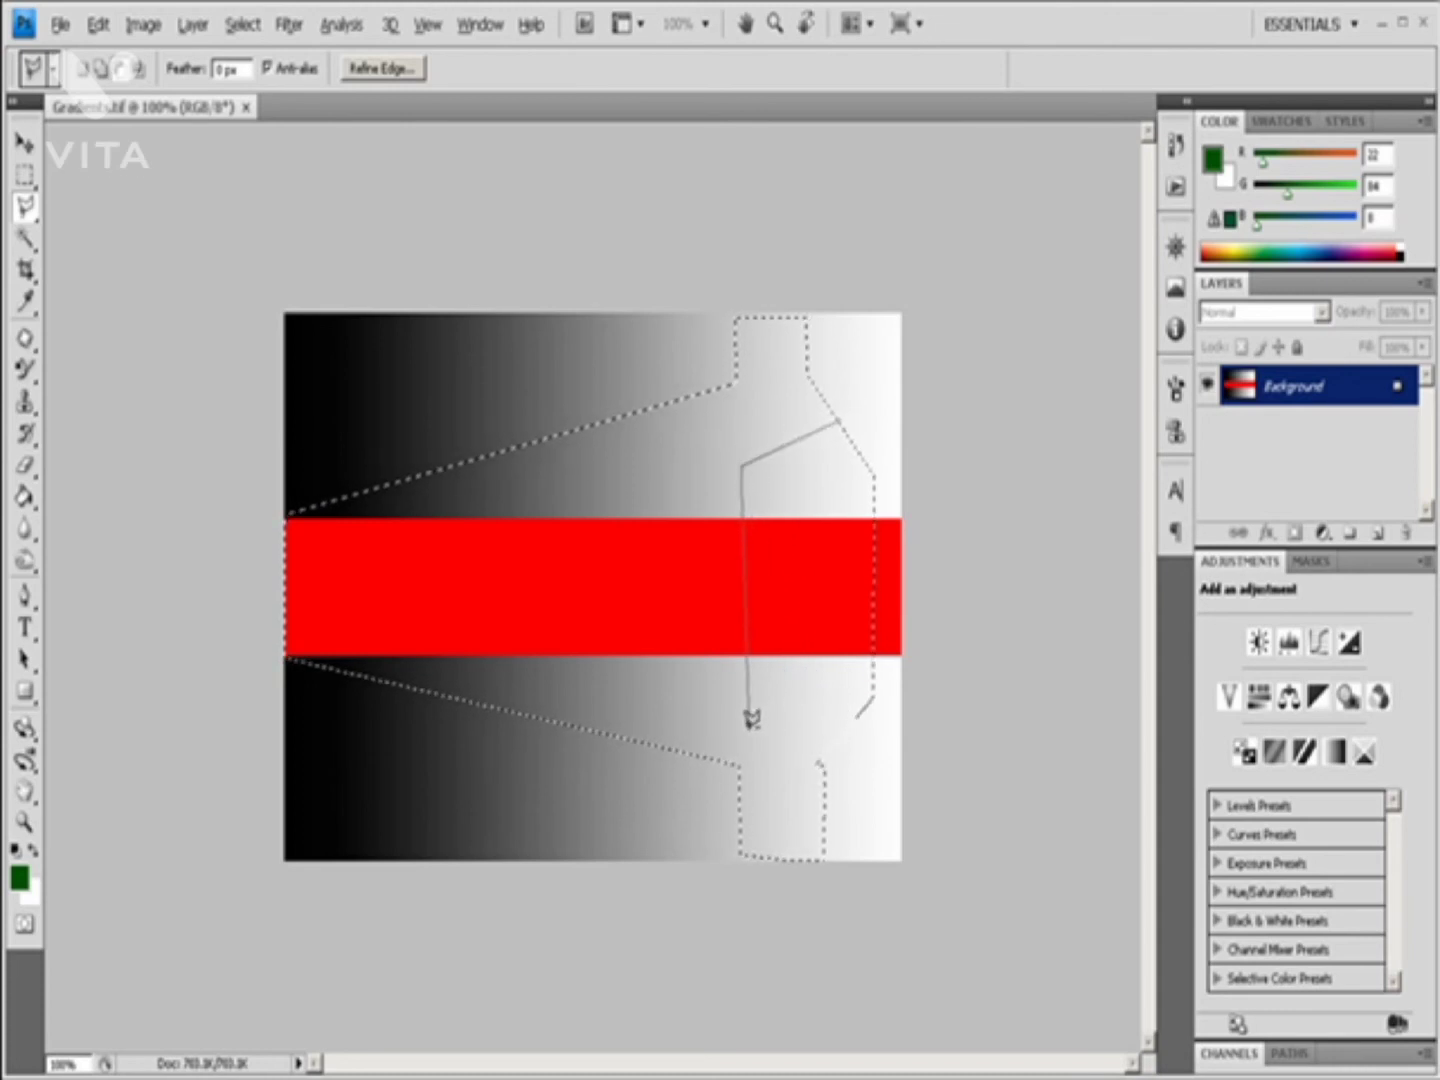
click(741, 725)
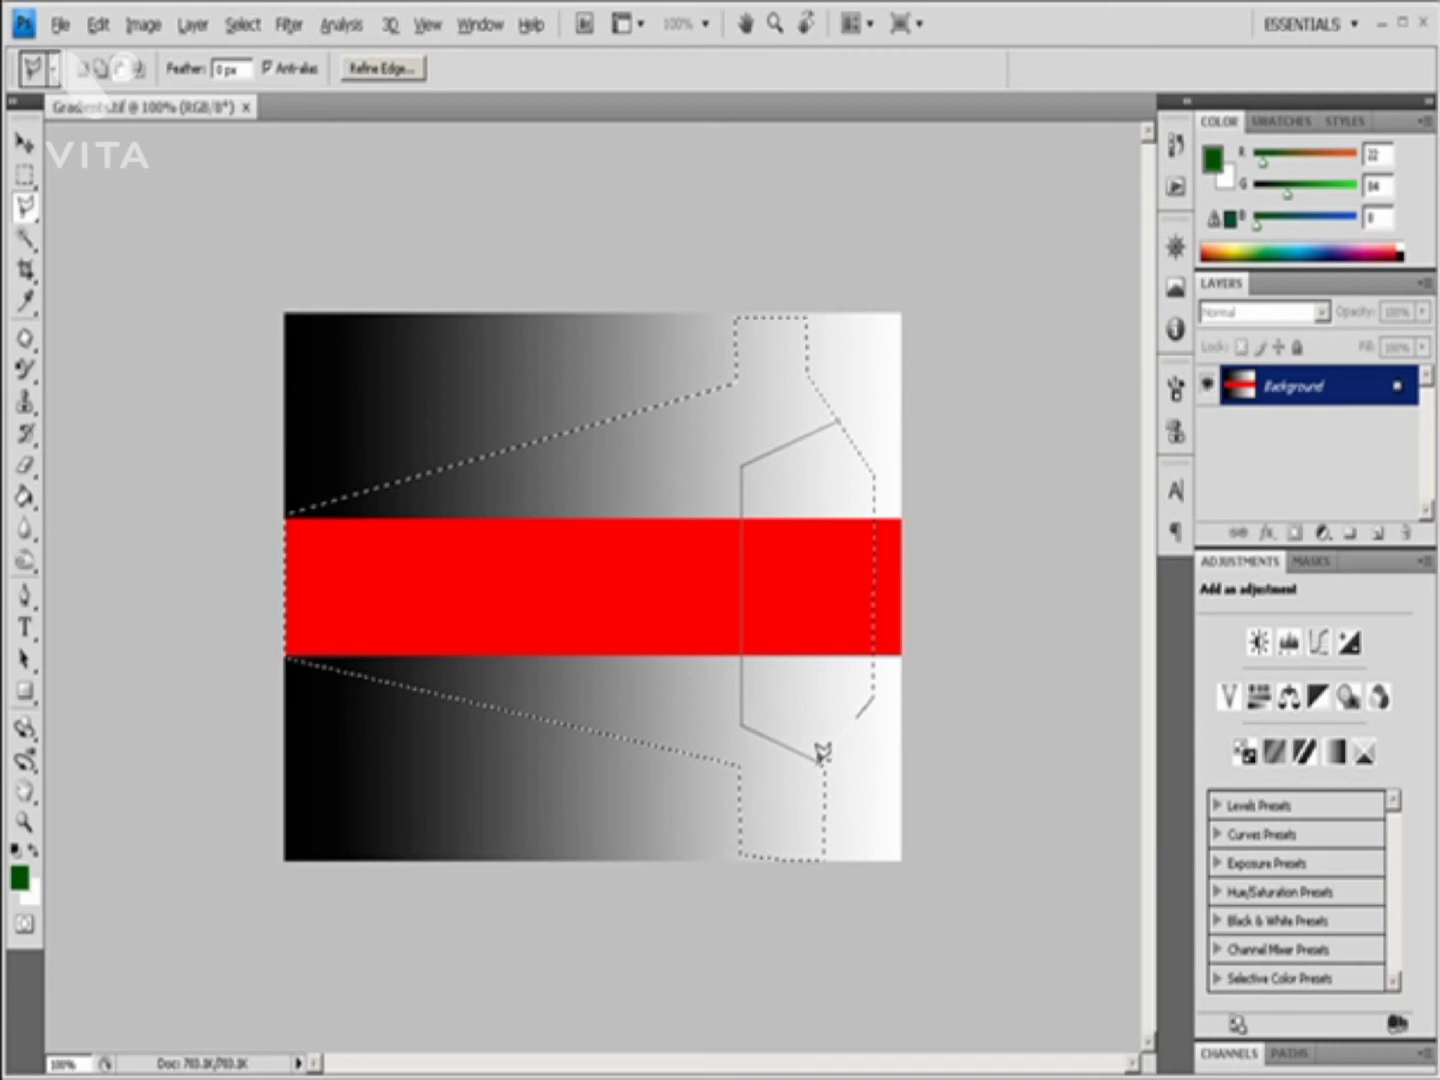
click(824, 765)
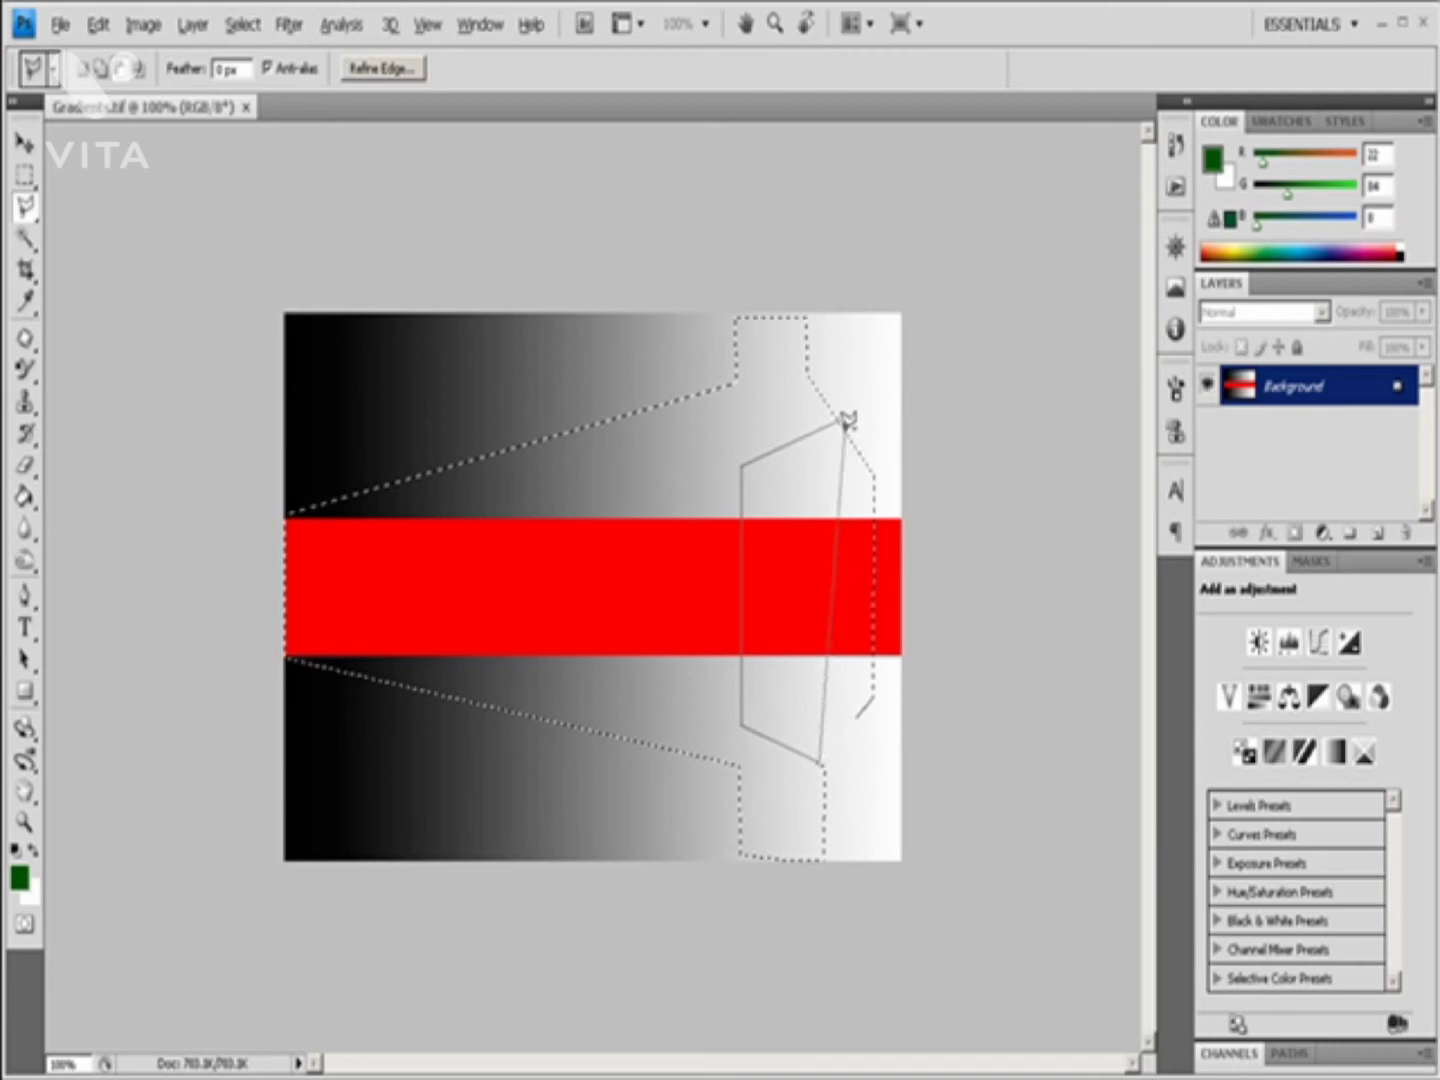
click(873, 688)
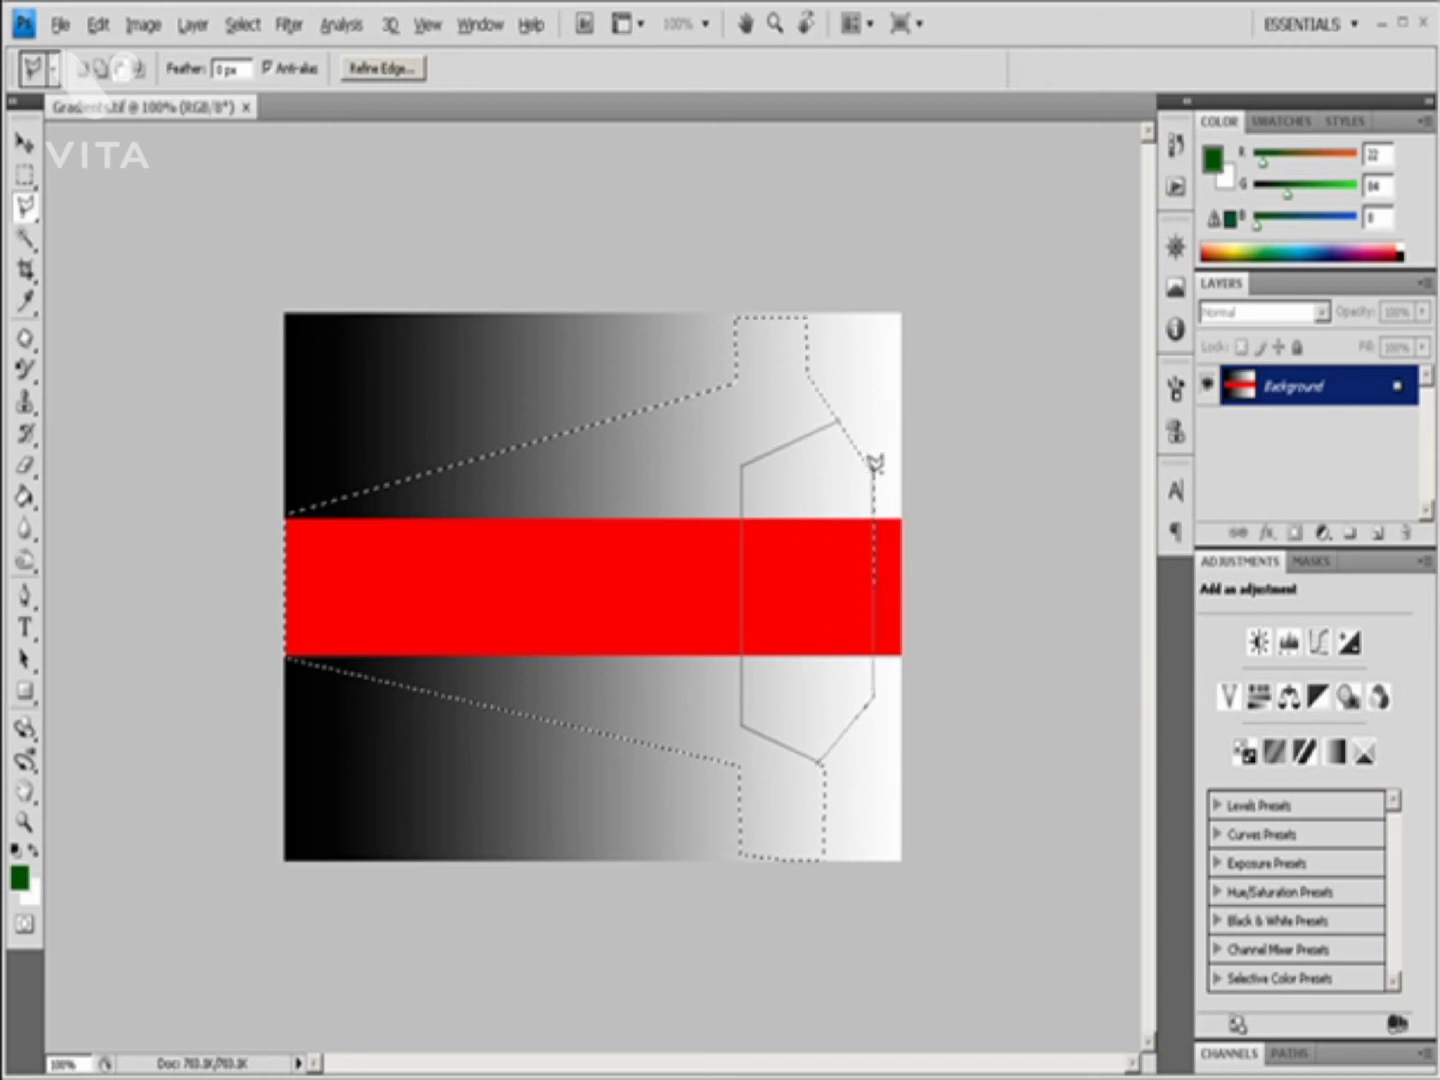
click(875, 472)
click(842, 414)
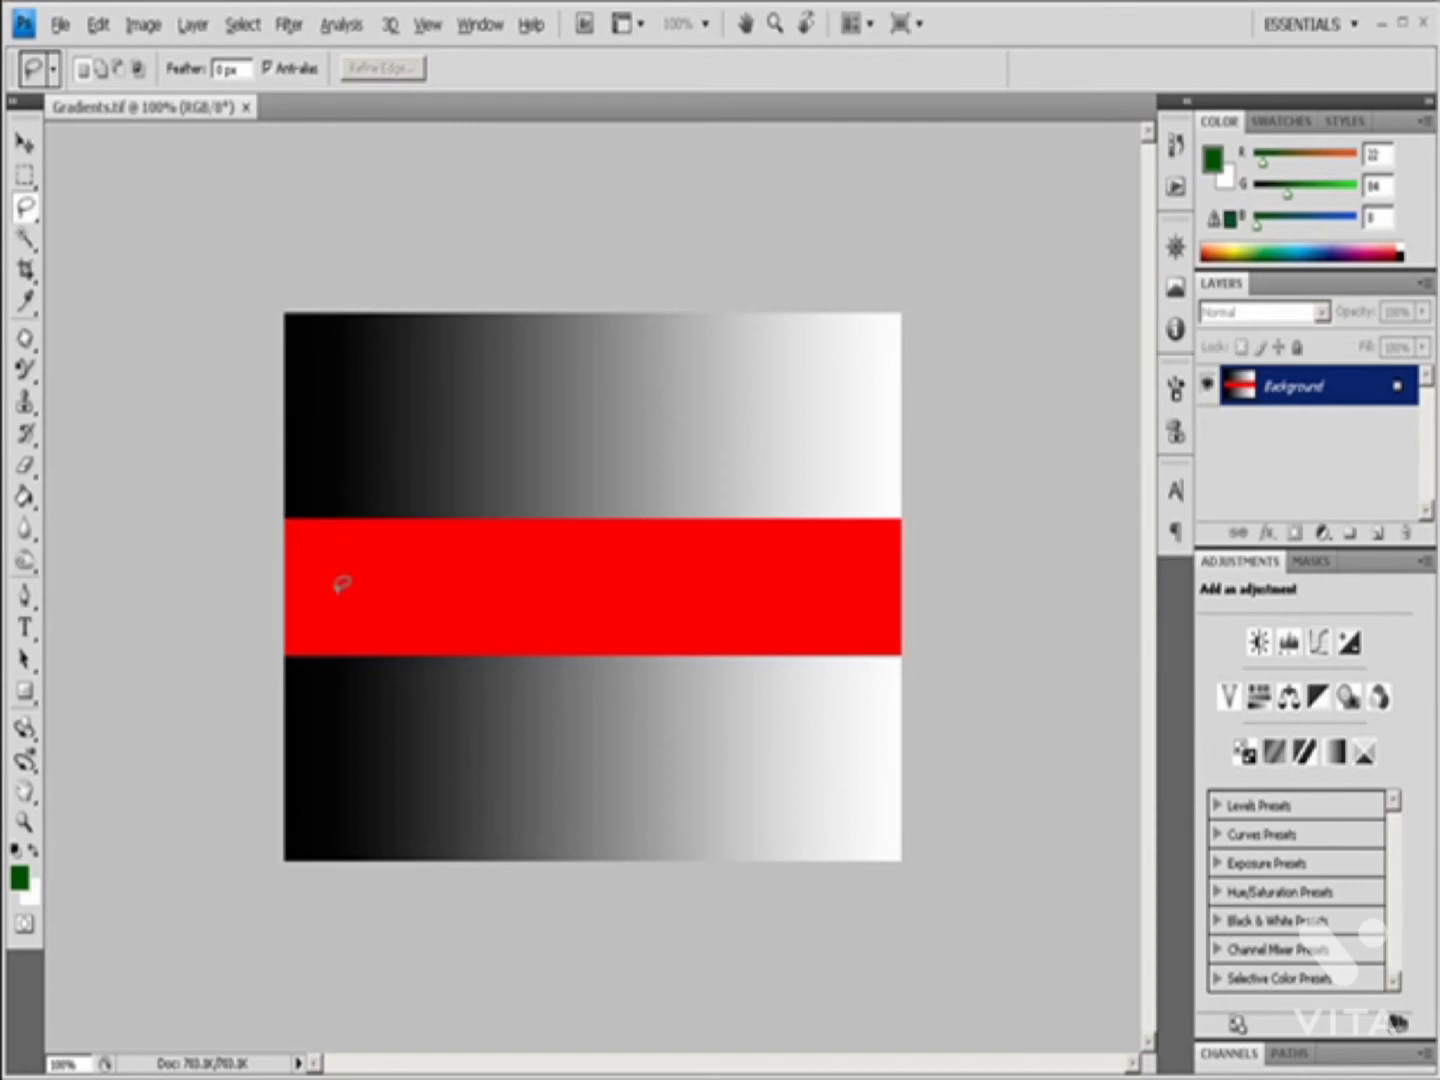
- Draw a closed, wavy freehand Lasso selection running from the dark upper gradient across the red band into the lower gradient
mouse_move(366, 428)
mouse_down()
mouse_move(393, 364)
mouse_move(453, 364)
mouse_move(440, 413)
mouse_move(454, 445)
mouse_move(499, 450)
mouse_up()
mouse_move(604, 376)
mouse_down()
mouse_move(787, 380)
mouse_move(848, 452)
mouse_move(813, 508)
mouse_move(681, 493)
mouse_move(625, 664)
mouse_move(506, 672)
mouse_move(456, 571)
mouse_move(395, 530)
mouse_move(358, 438)
mouse_move(372, 415)
mouse_up()
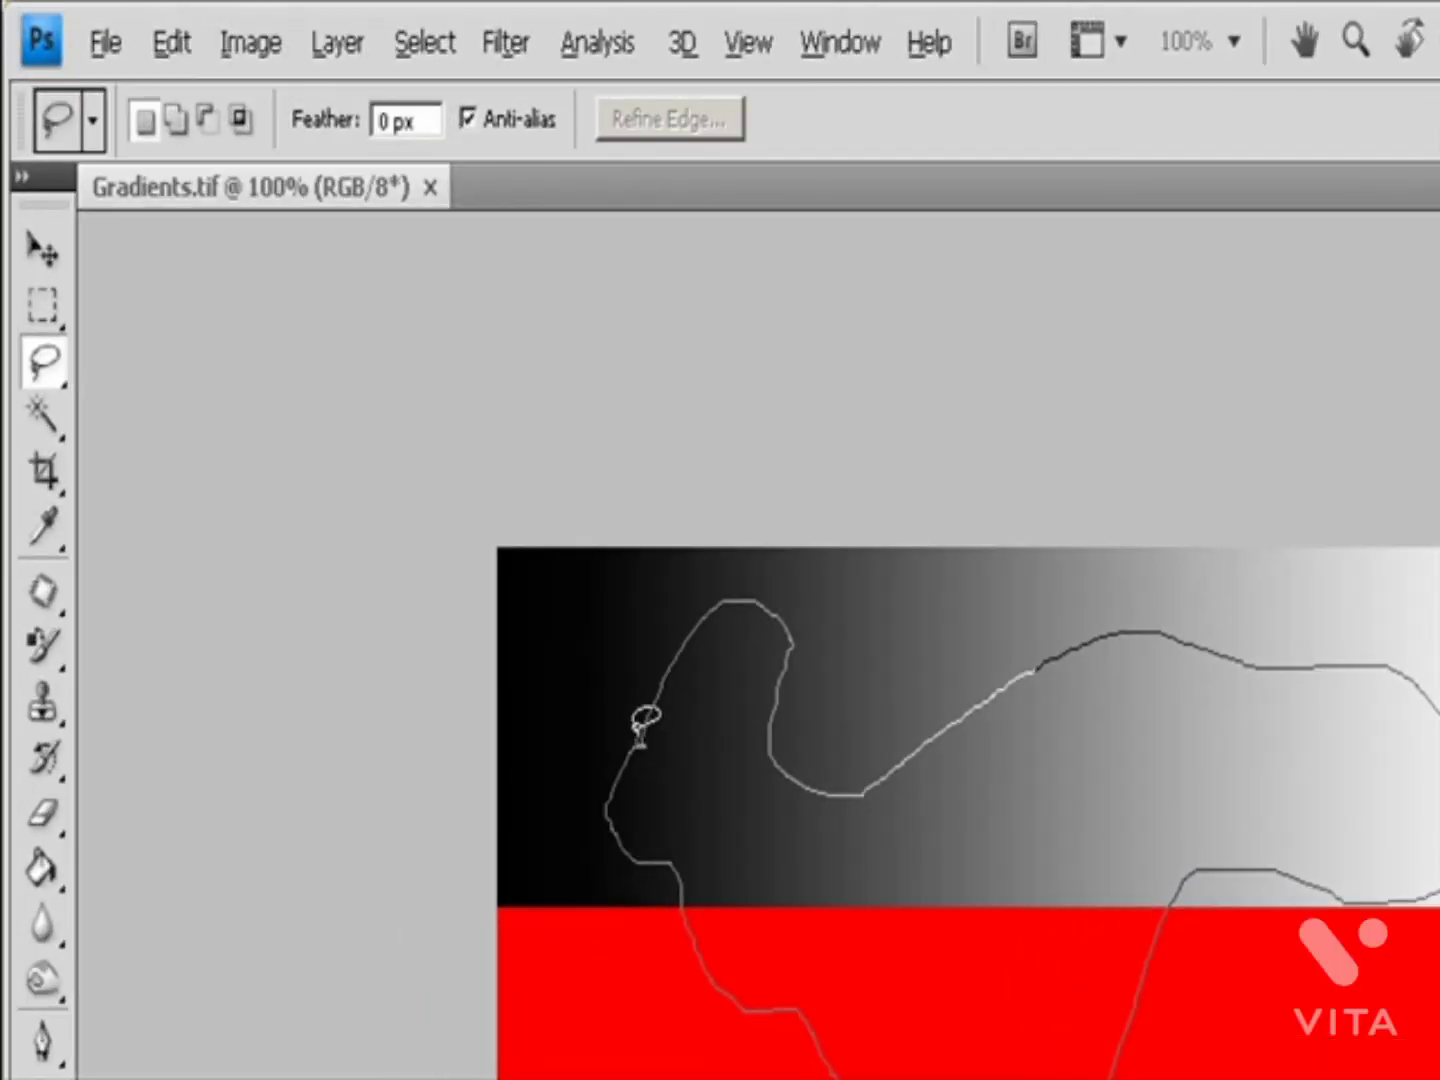
drag(640, 745, 647, 745)
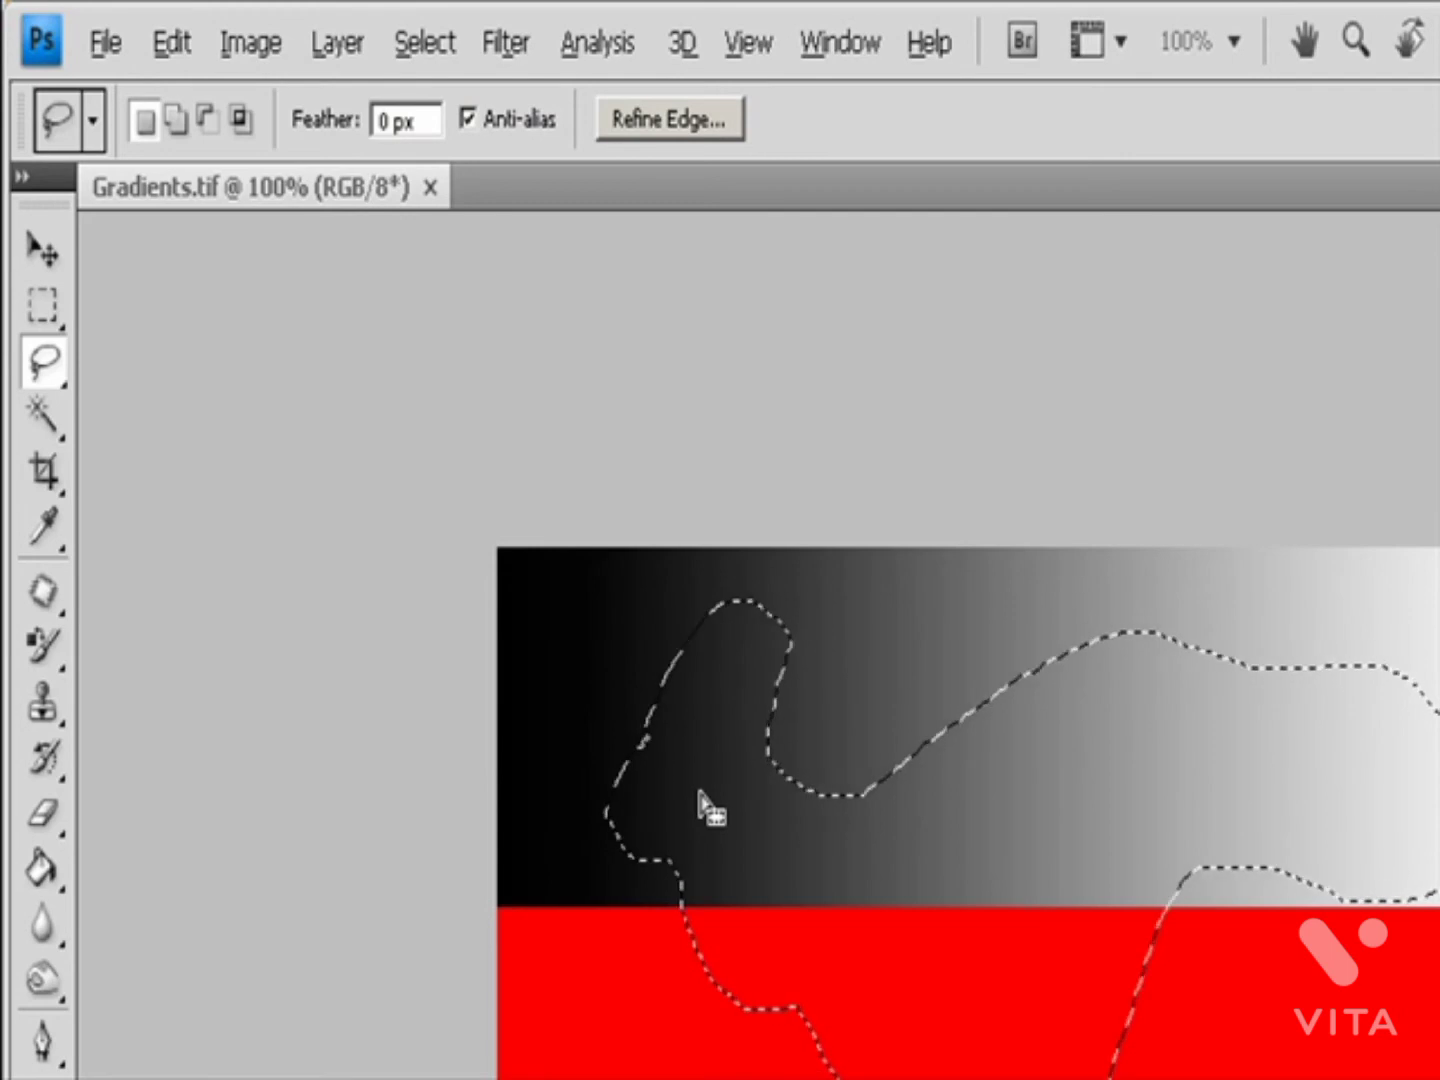
- Switch the Lasso through its selection modes to intersect, and deselect and reselect the freehand selection
click(207, 120)
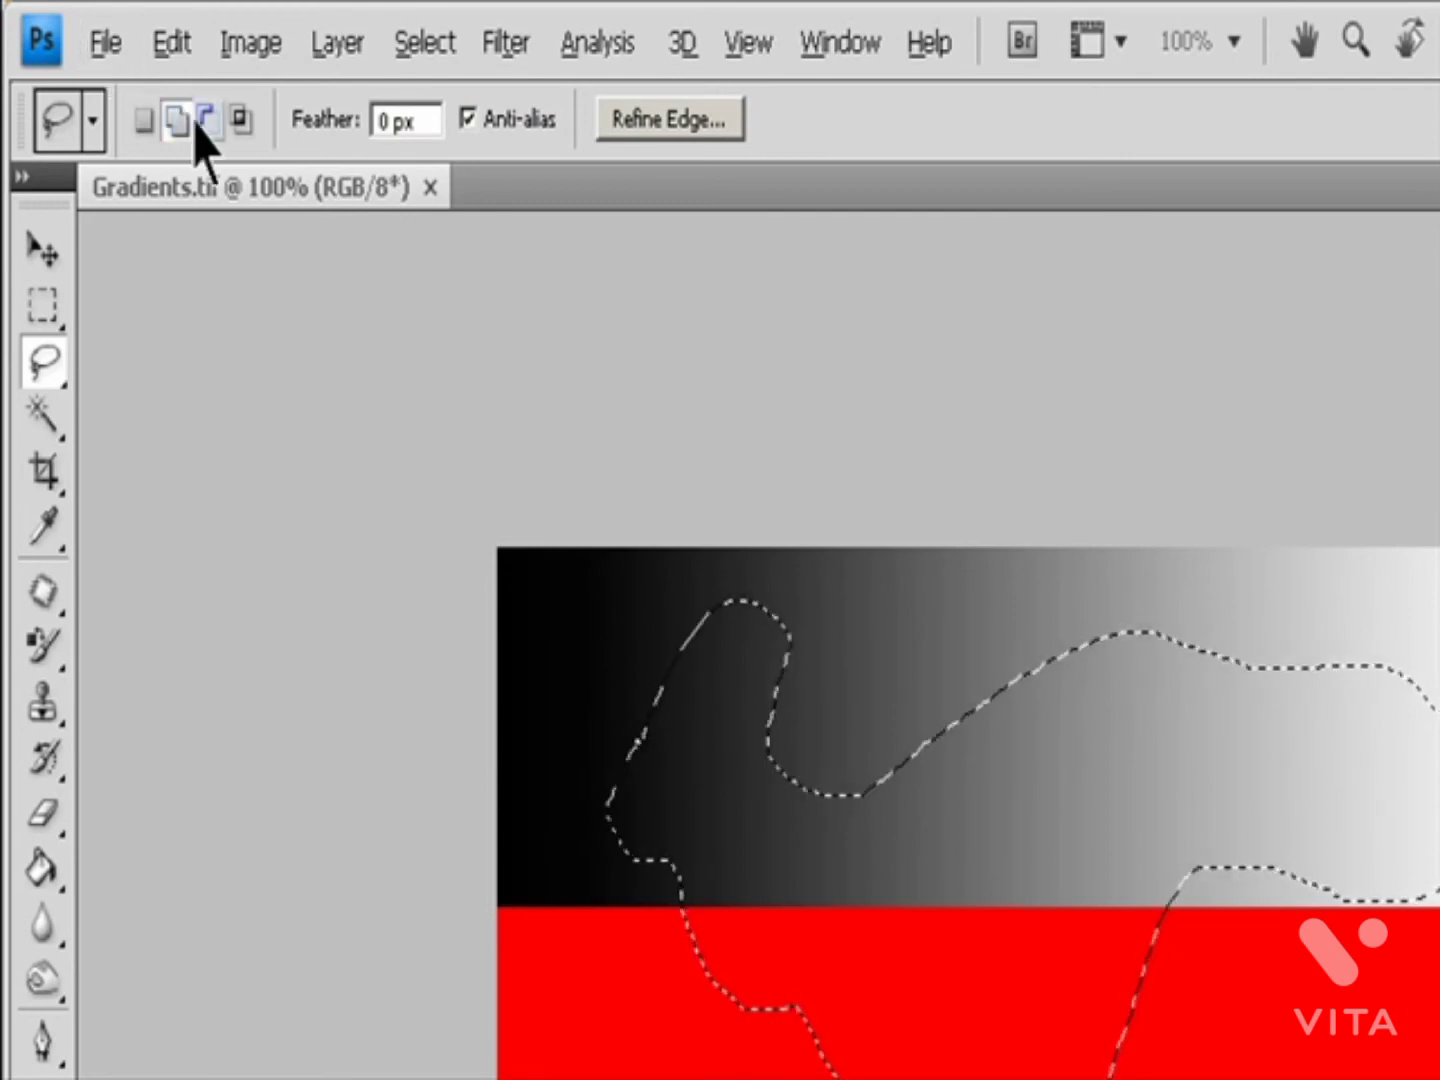
click(240, 120)
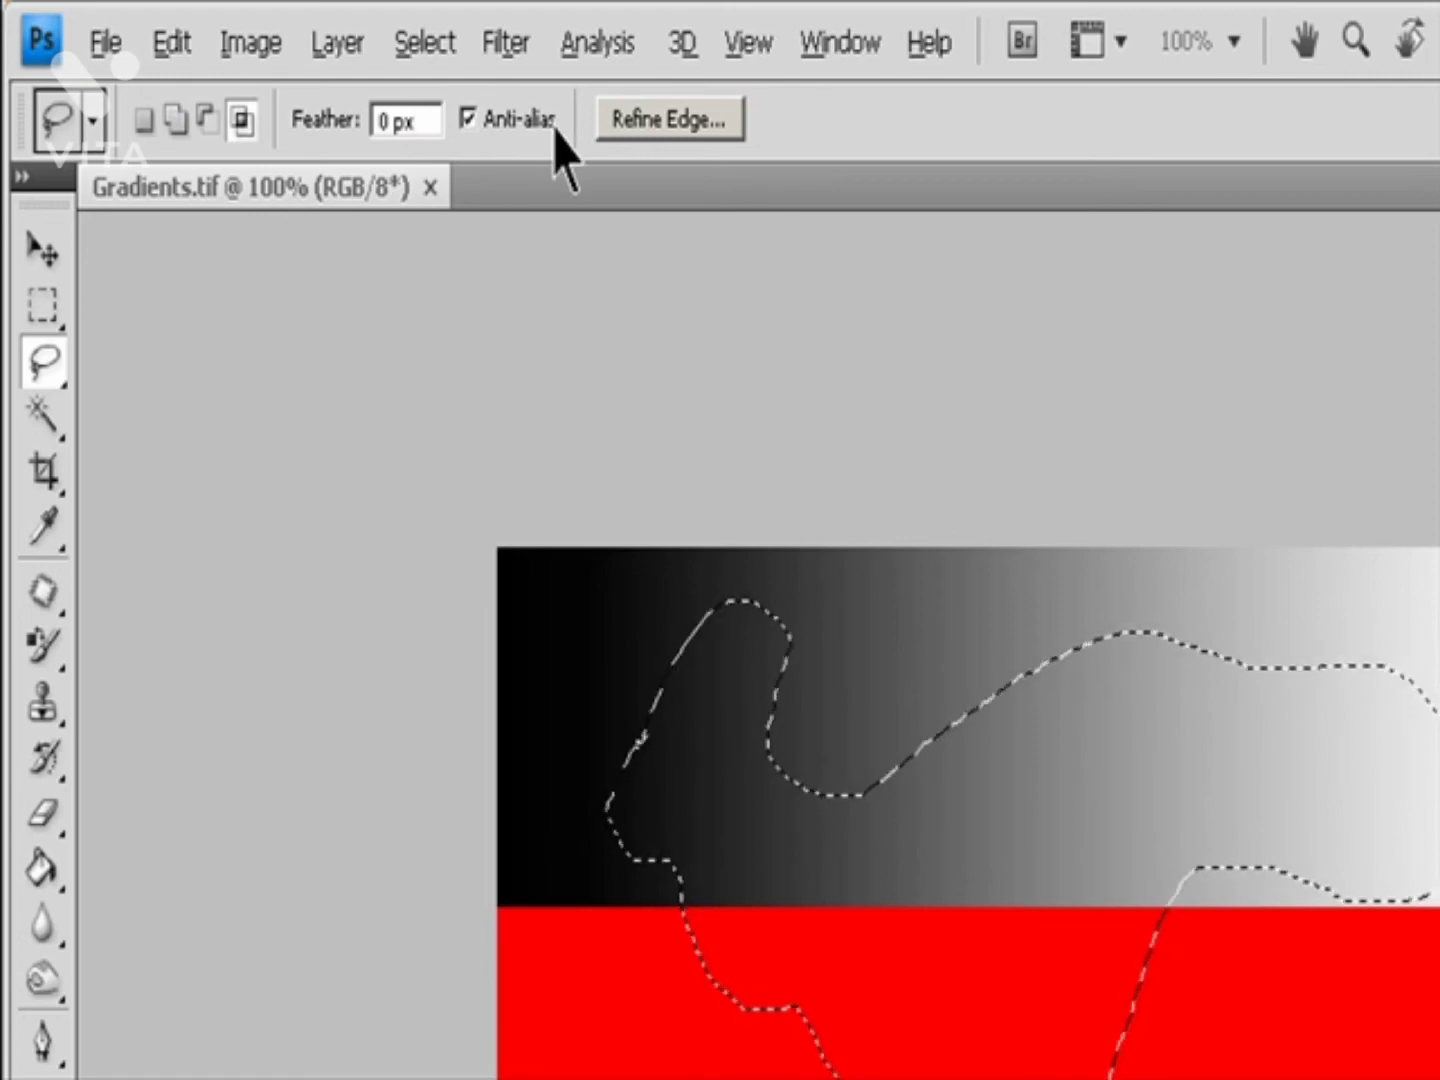
key(ctrl+d)
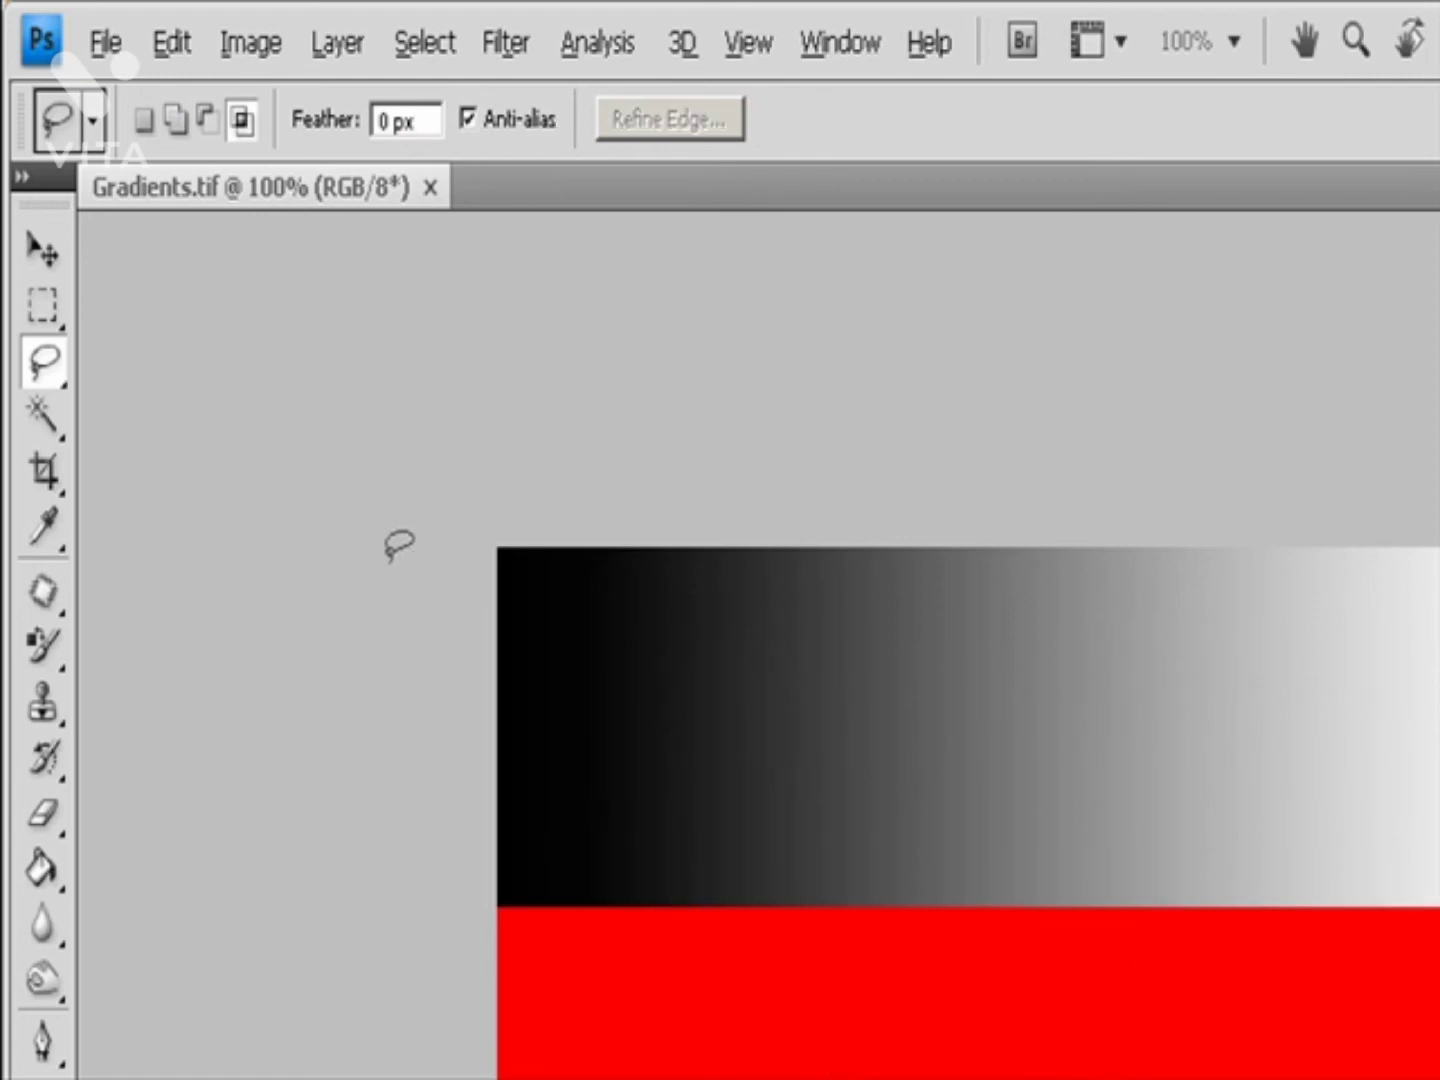
key(ctrl+shift+d)
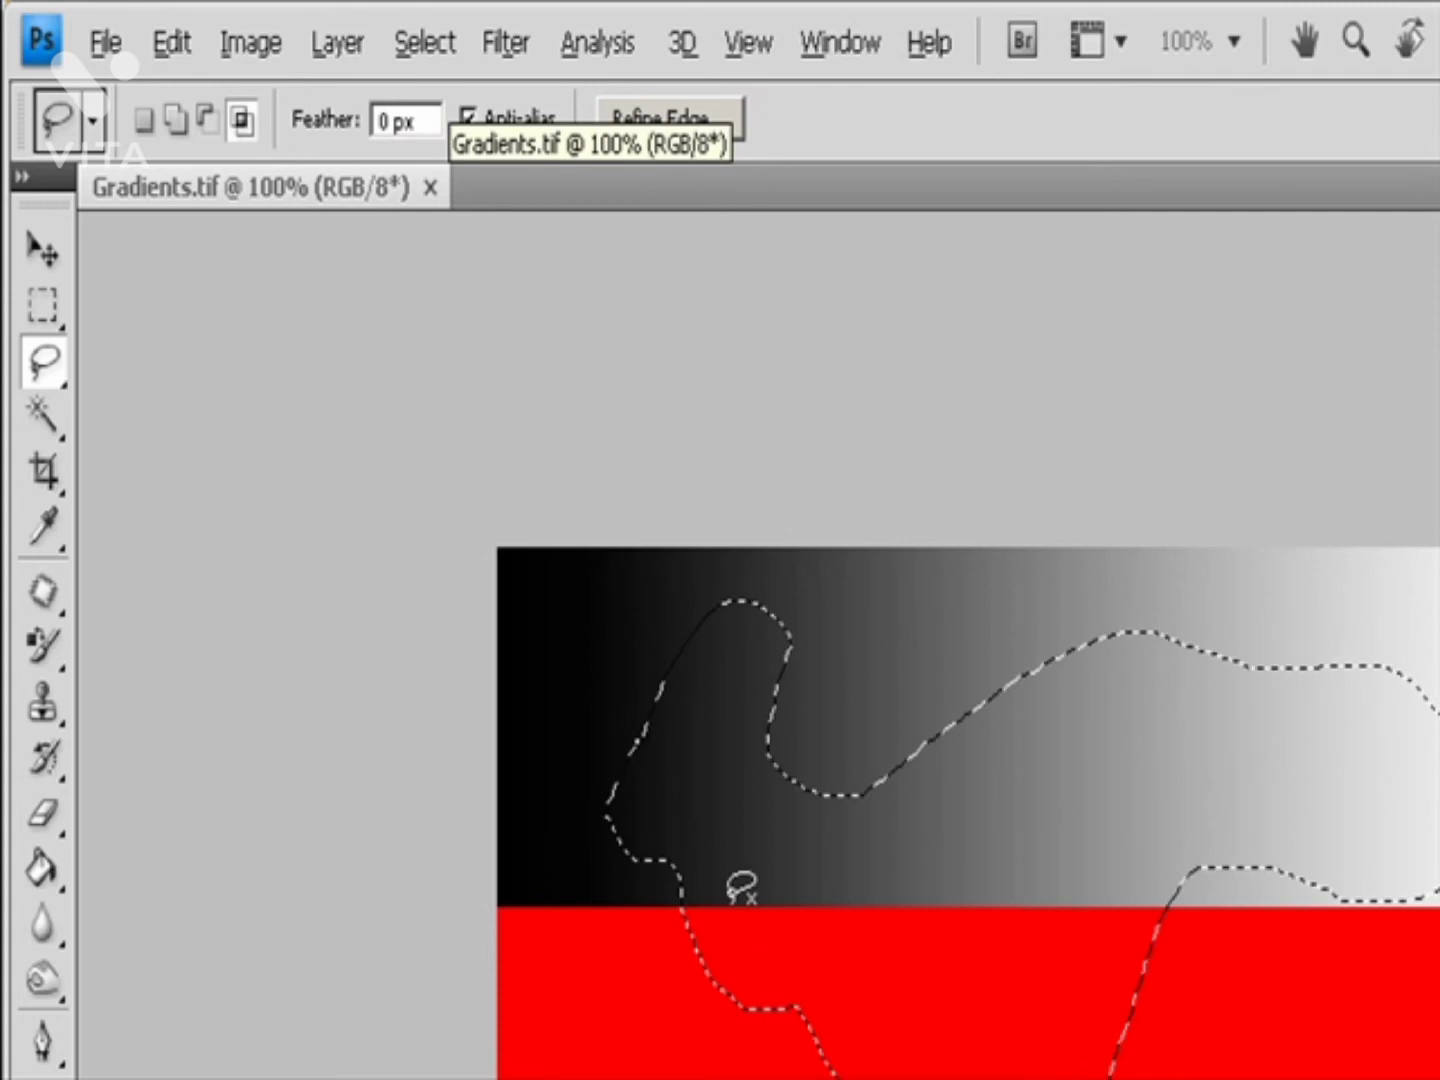
- Temporarily cycle the Lasso's modes and subtract two freehand areas, one in the red band and one at the selection's light-side end
key(shift)
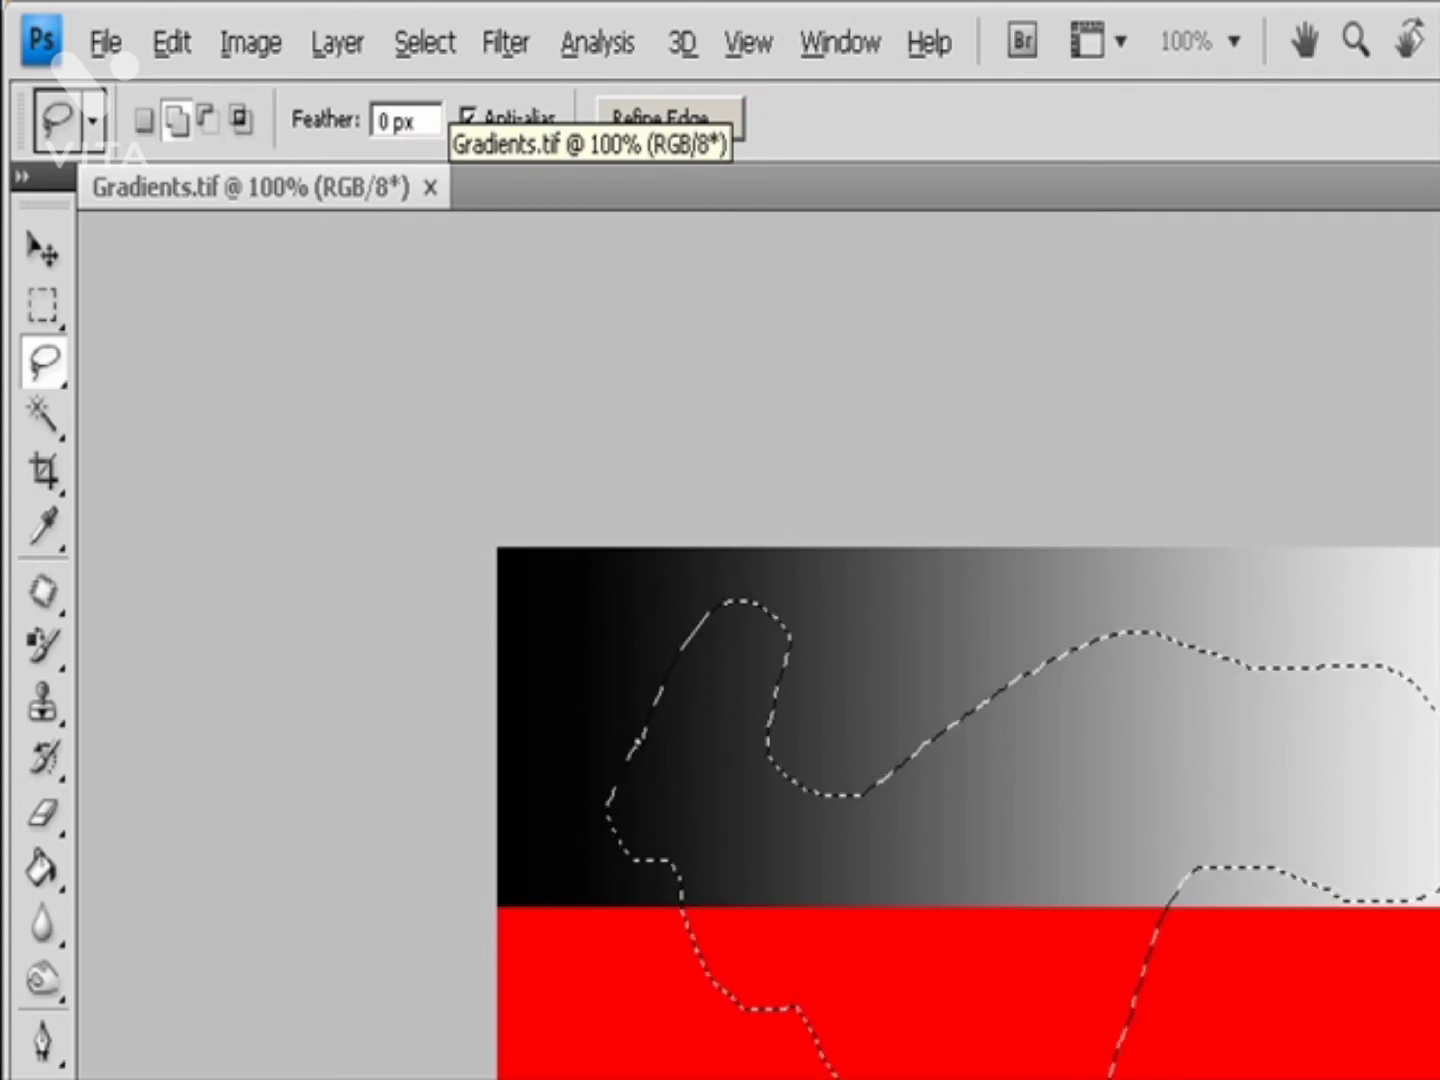
key(shift+alt)
key(alt)
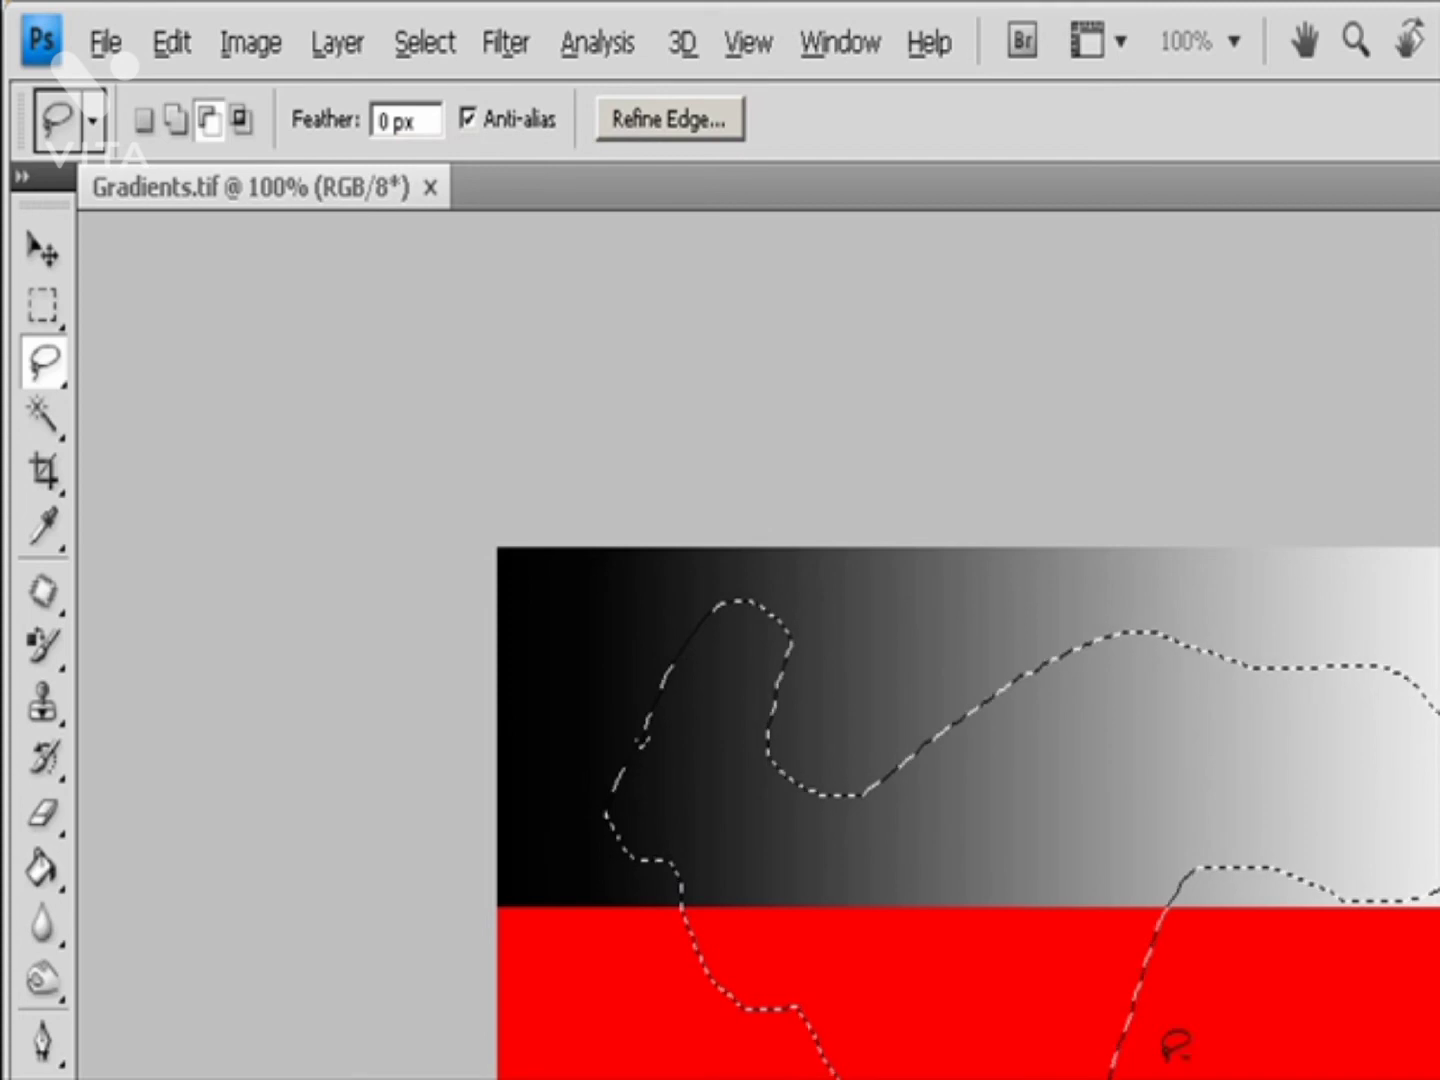
mouse_move(1122, 949)
mouse_down()
mouse_move(986, 1079)
mouse_move(1186, 1022)
mouse_move(1140, 942)
mouse_move(1145, 960)
mouse_up()
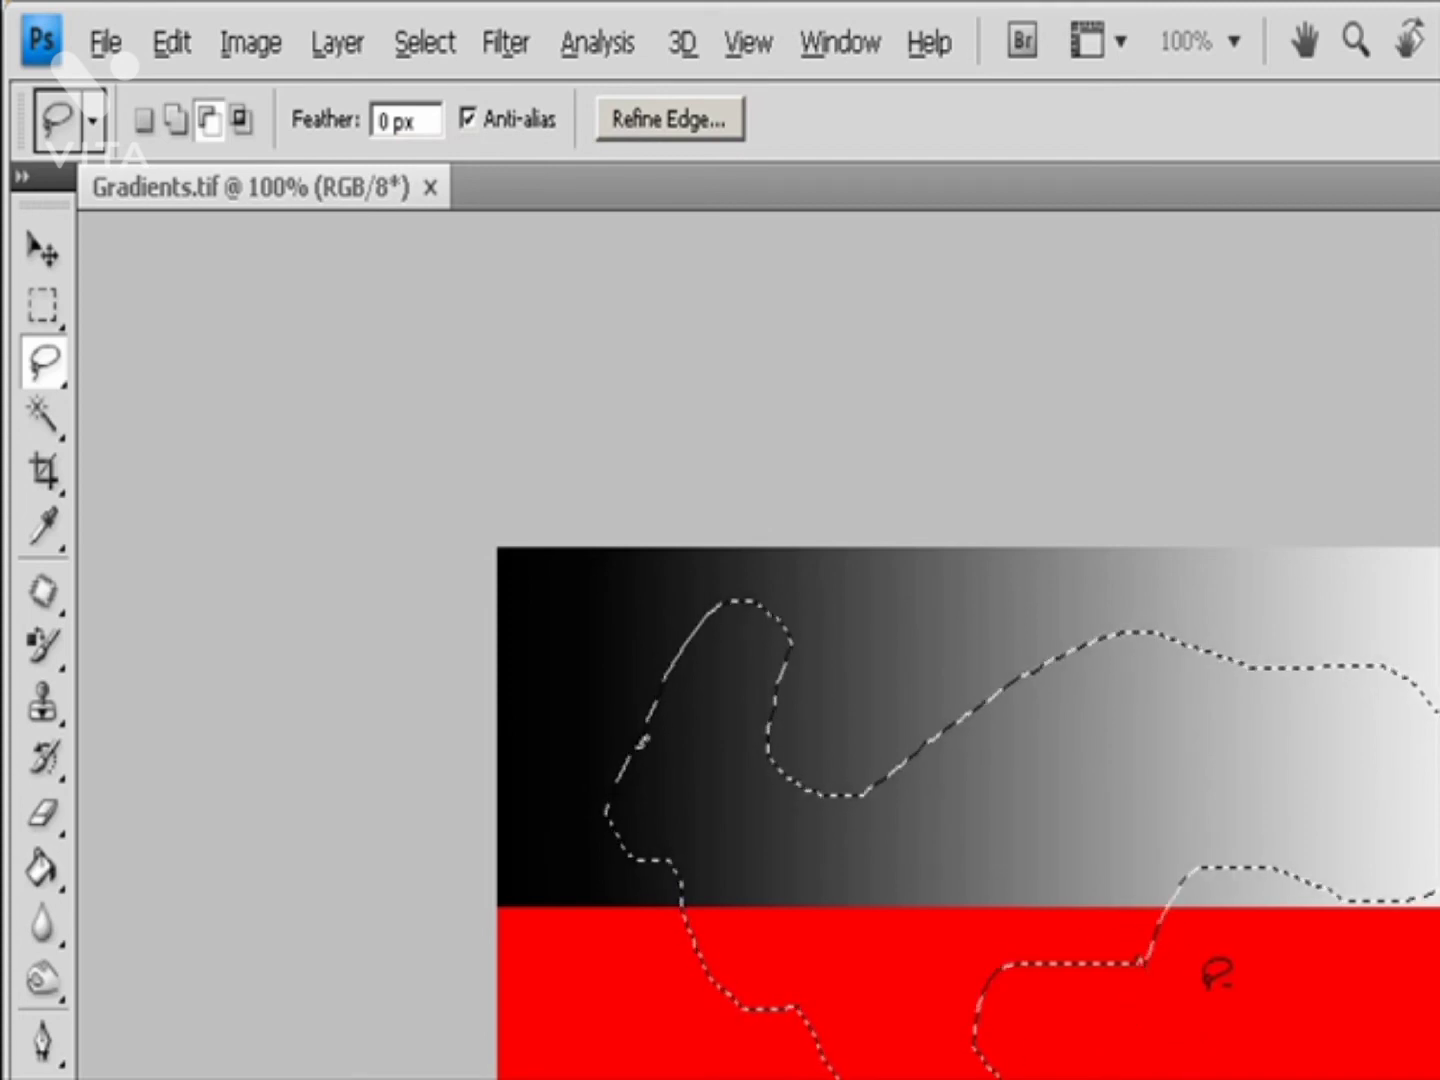
drag(1350, 627, 1438, 935)
mouse_move(1430, 630)
mouse_down()
mouse_move(1366, 608)
mouse_move(1352, 628)
mouse_up()
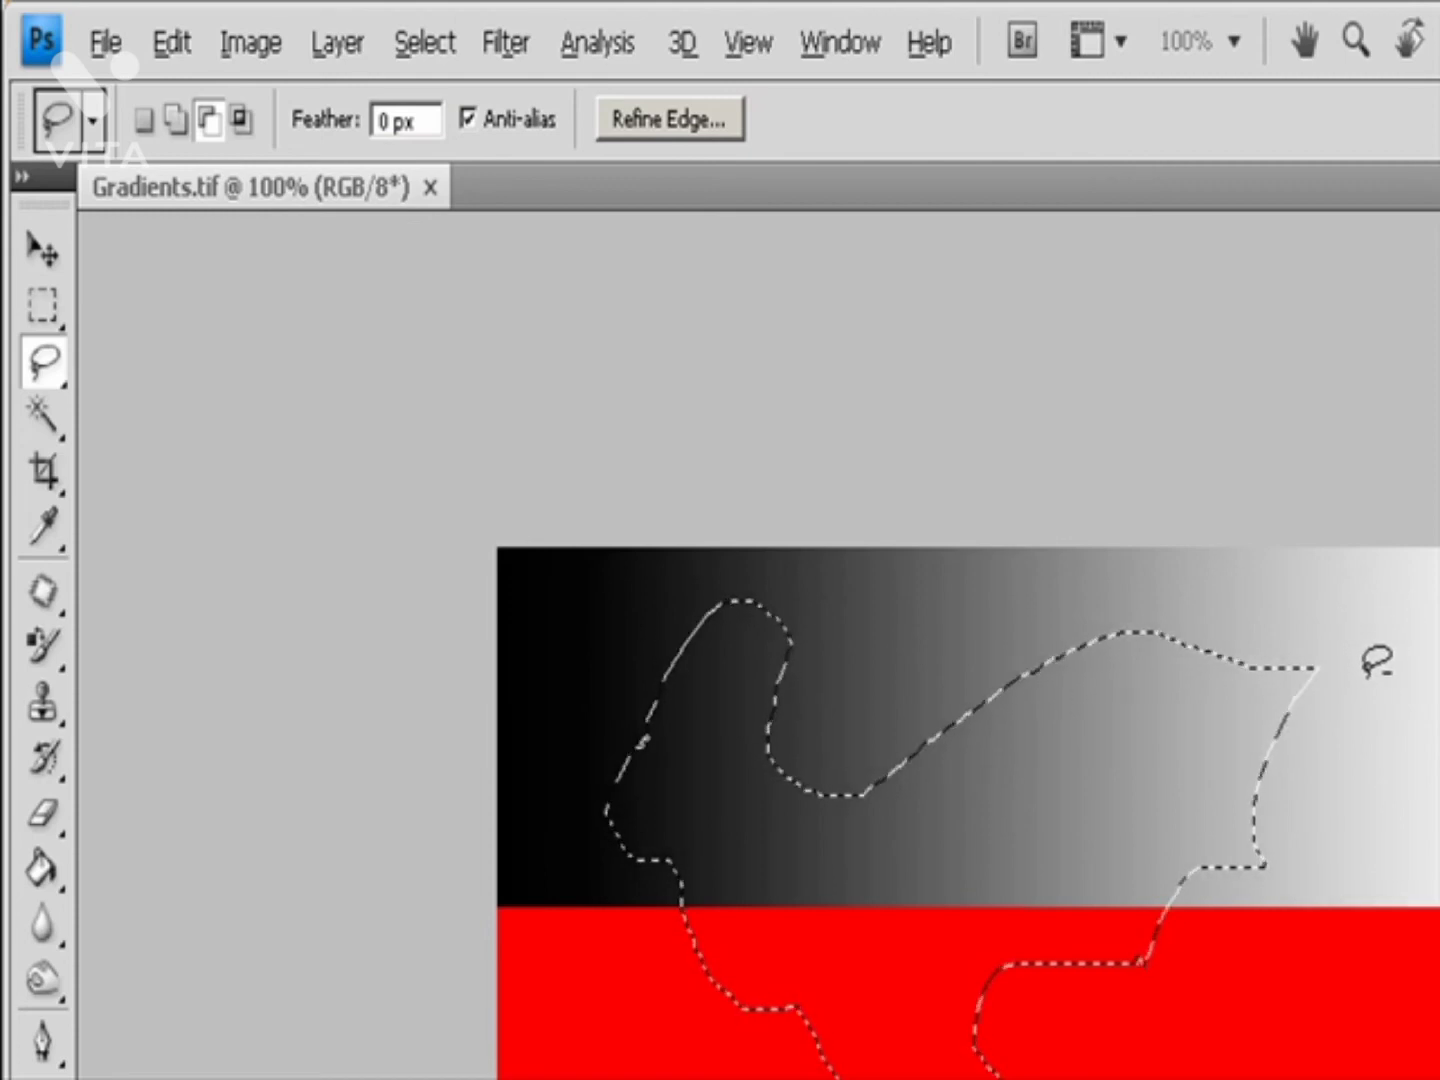
- Try intersecting the selection with a freehand loop over its light-side end, and undo the intersection
key(shift+alt)
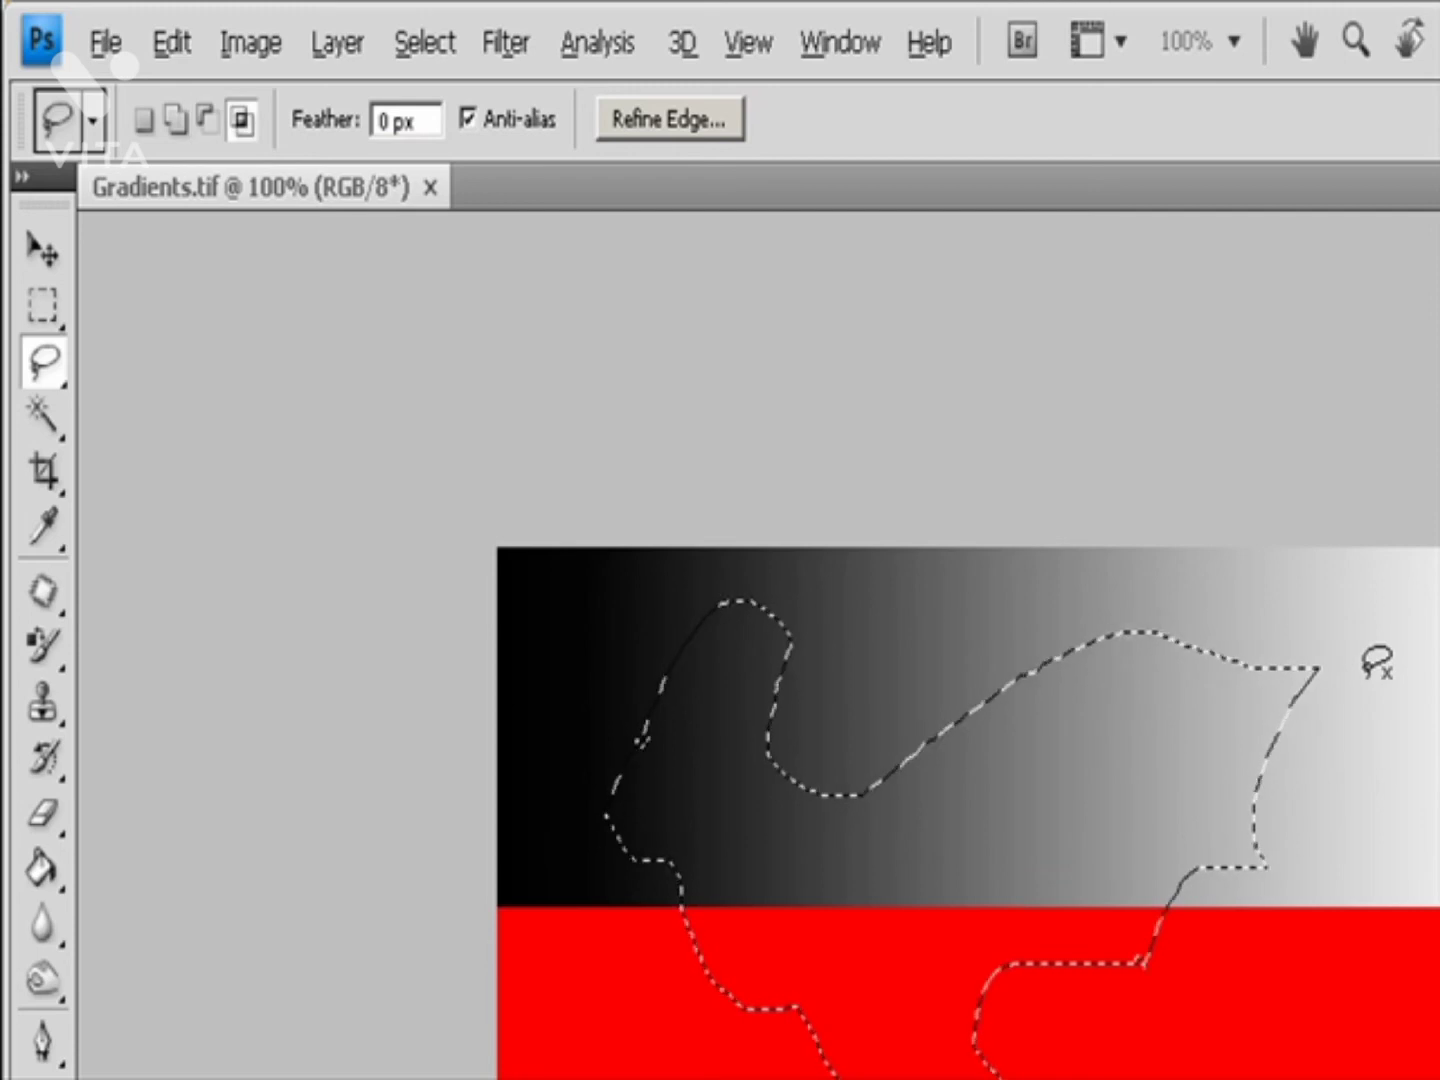
mouse_move(1245, 614)
mouse_down()
mouse_move(1229, 743)
mouse_move(1364, 924)
mouse_move(1364, 1079)
mouse_up()
drag(1188, 870, 1236, 869)
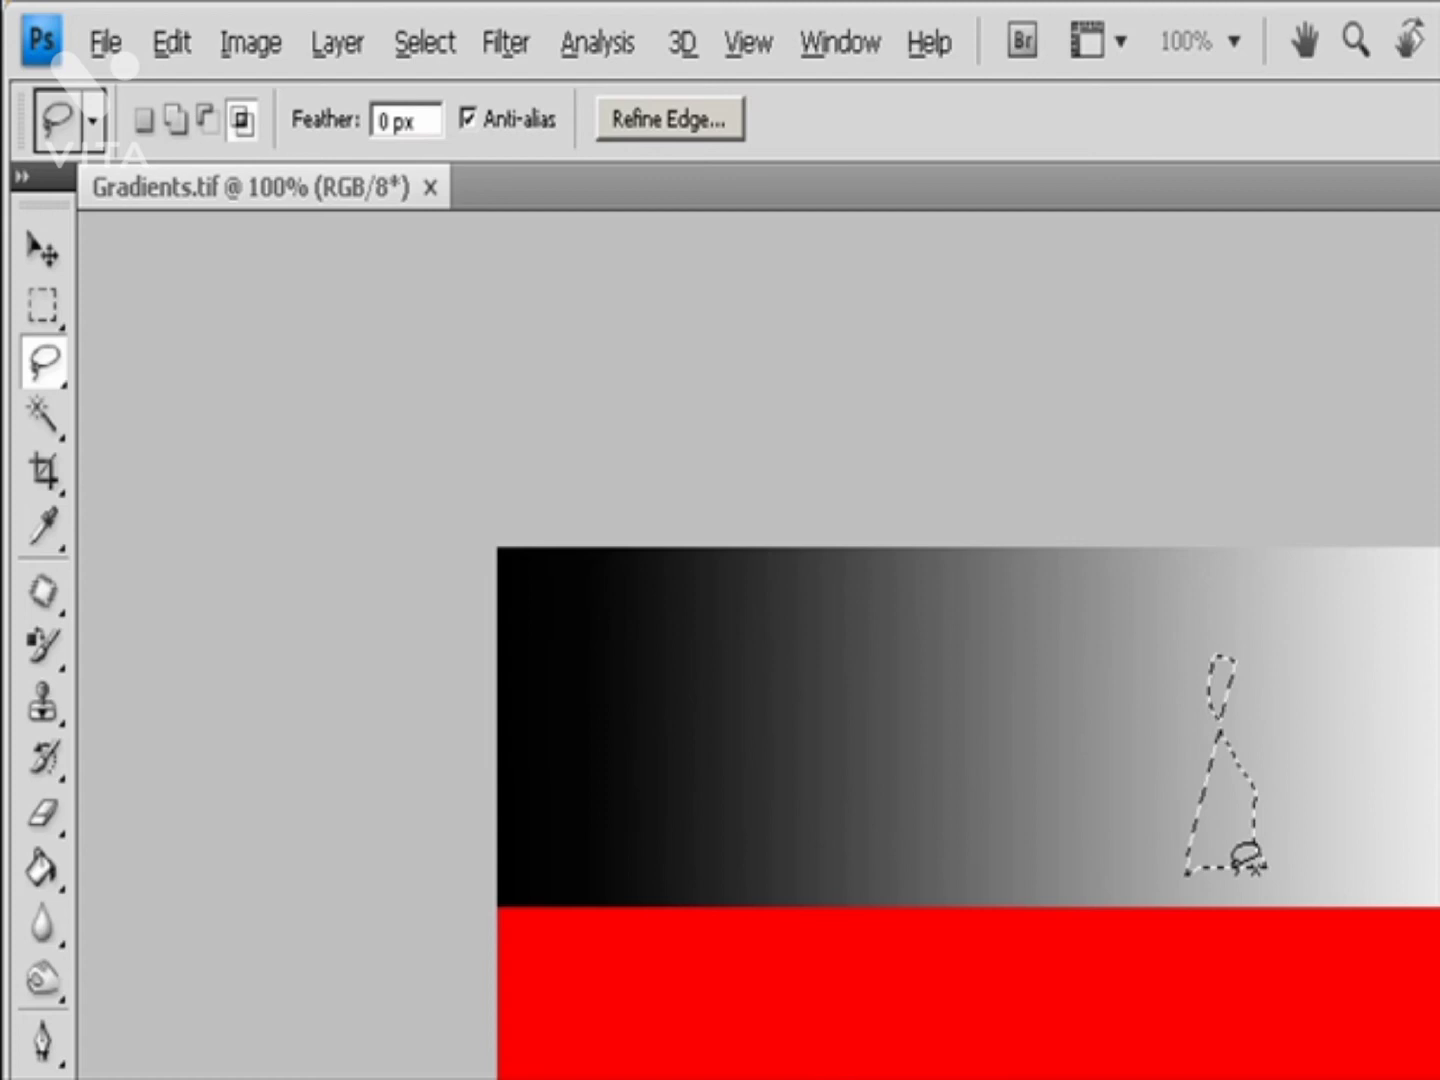
key(ctrl+z)
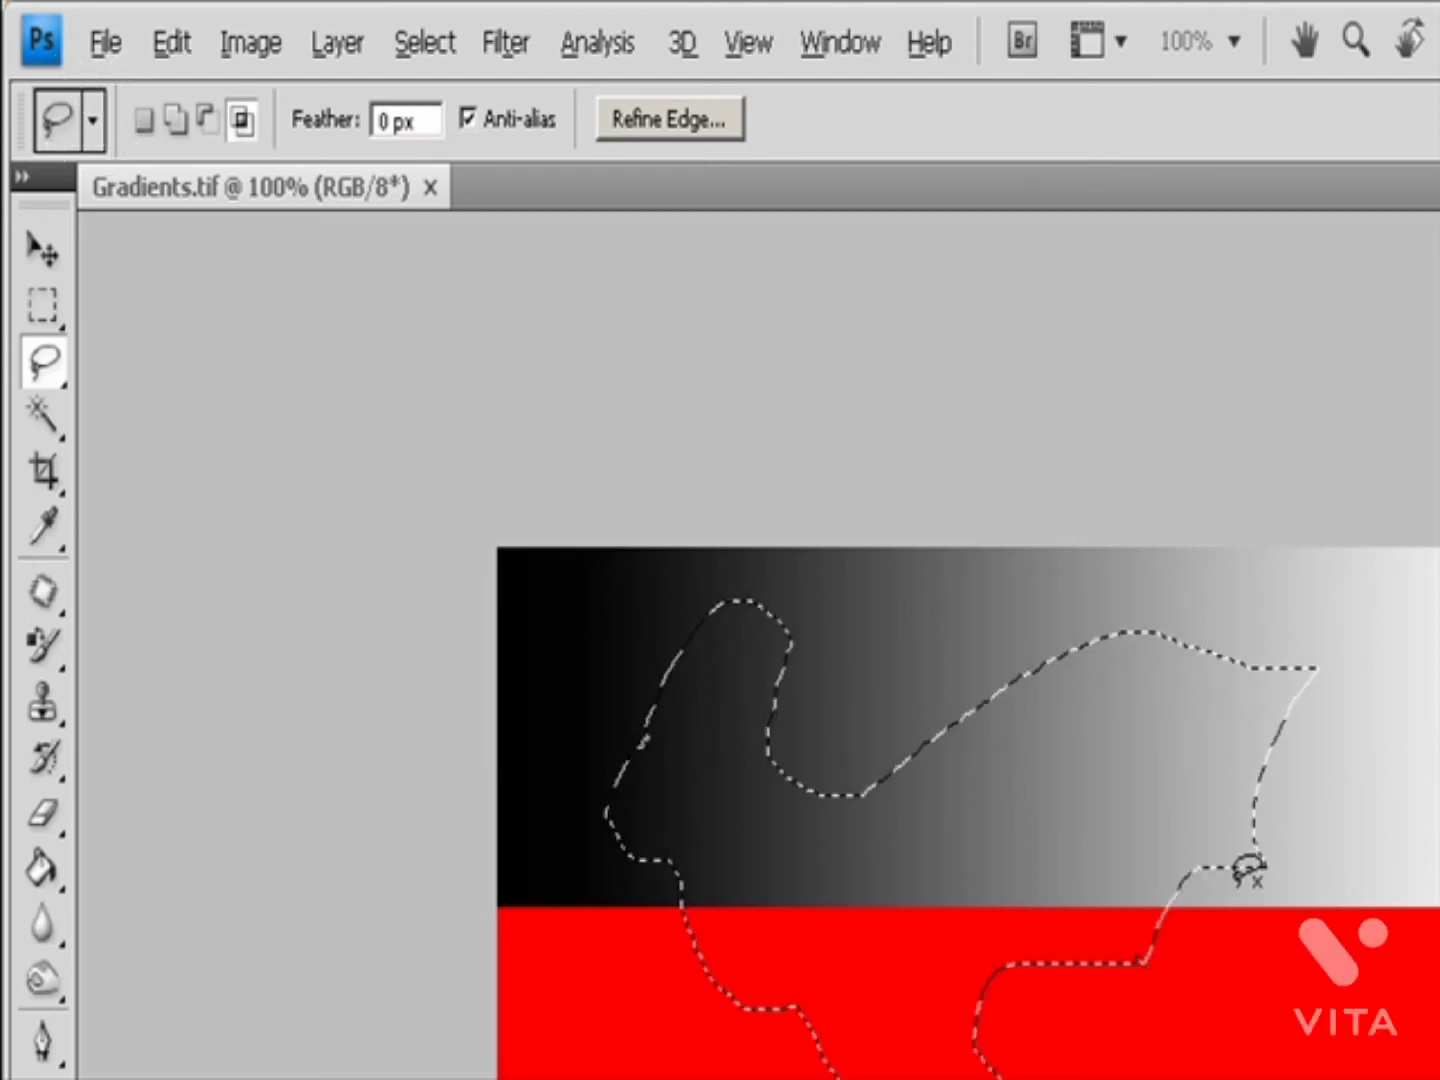
- Clear the freehand-selected area to the white background colour and deselect it
key(Delete)
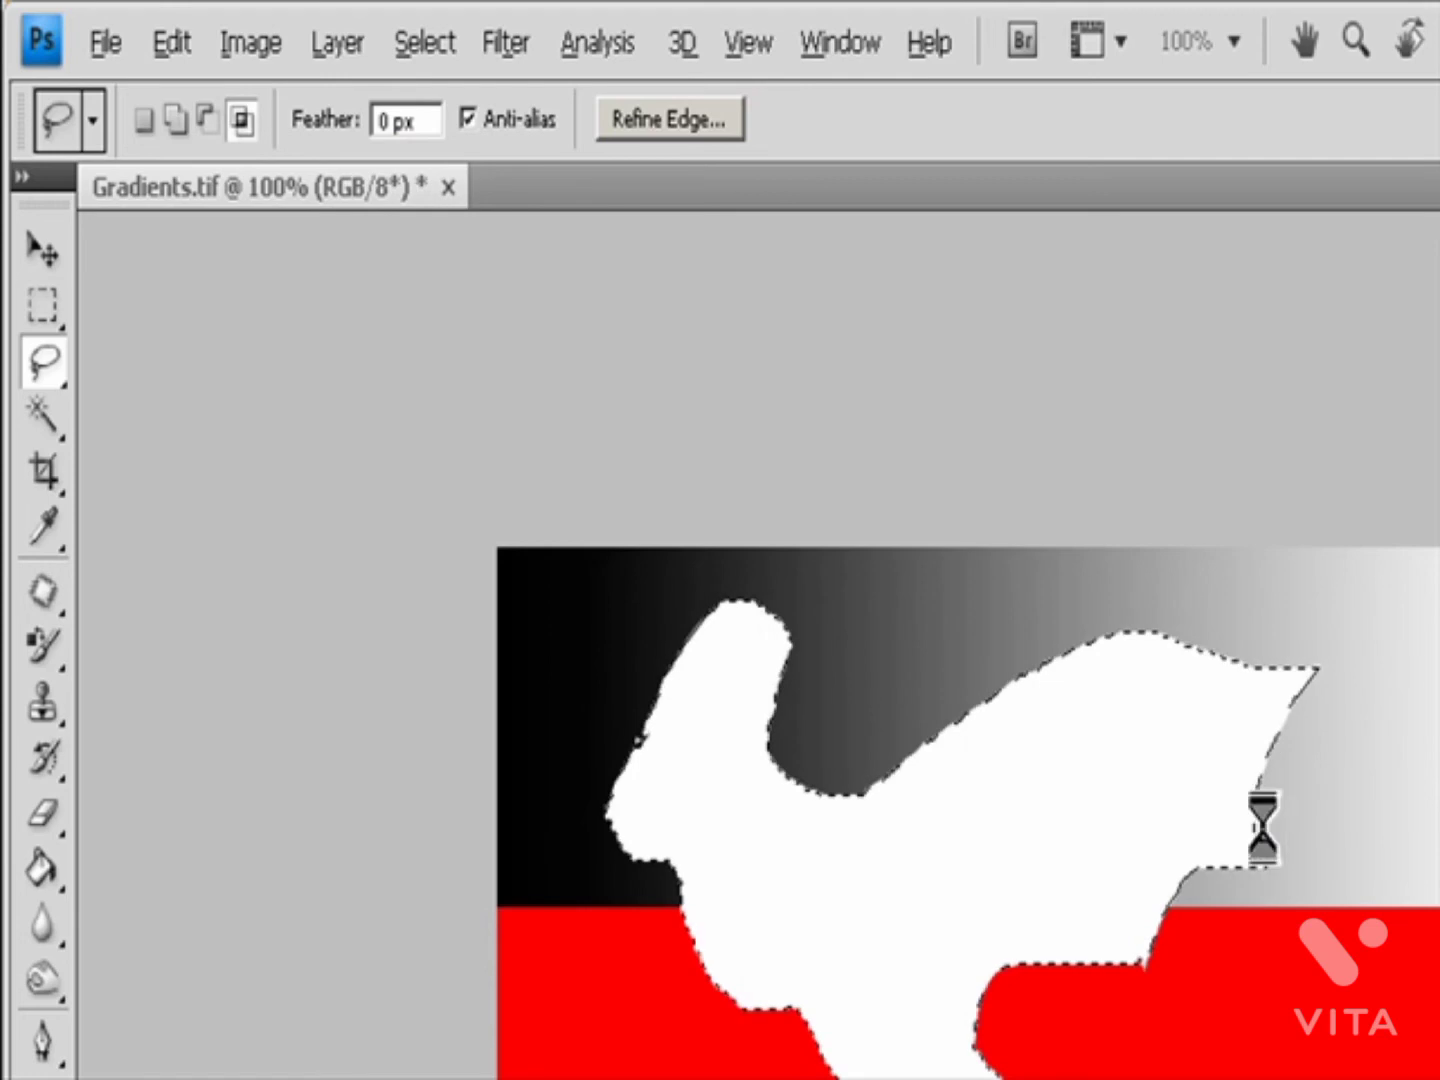
key(ctrl+d)
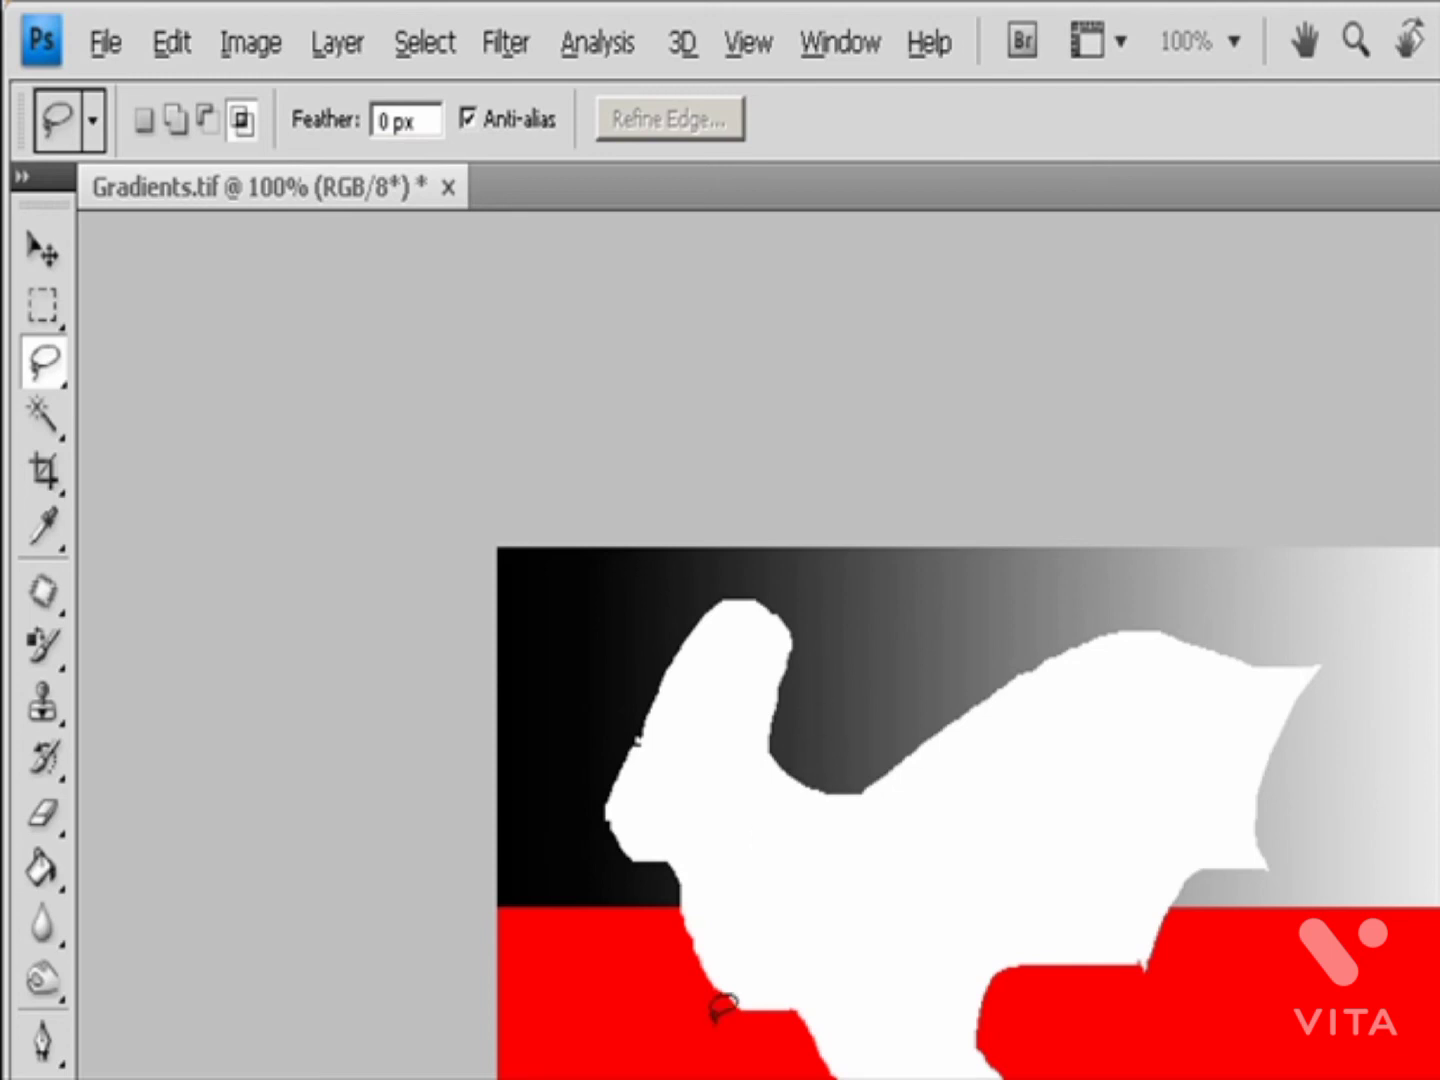
- Clear a freehand area over the red band and dark lower gradient to white, softening its edge with a Refine Edge feather
mouse_move(671, 1035)
mouse_down()
mouse_move(725, 1071)
mouse_move(670, 1035)
mouse_up()
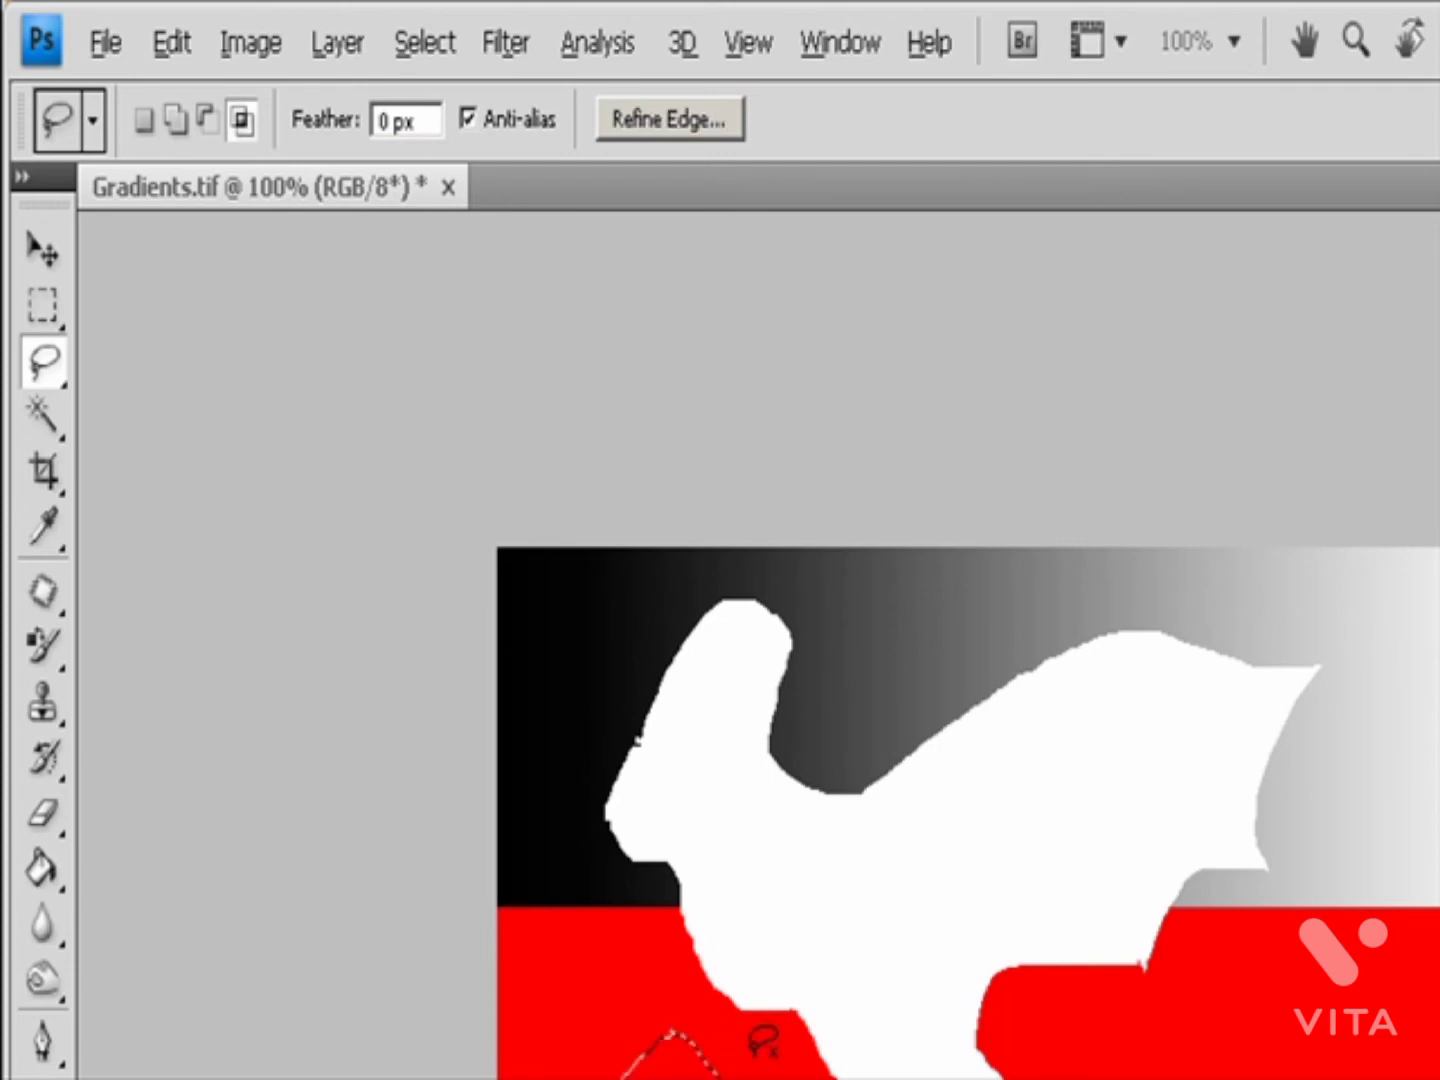
click(680, 121)
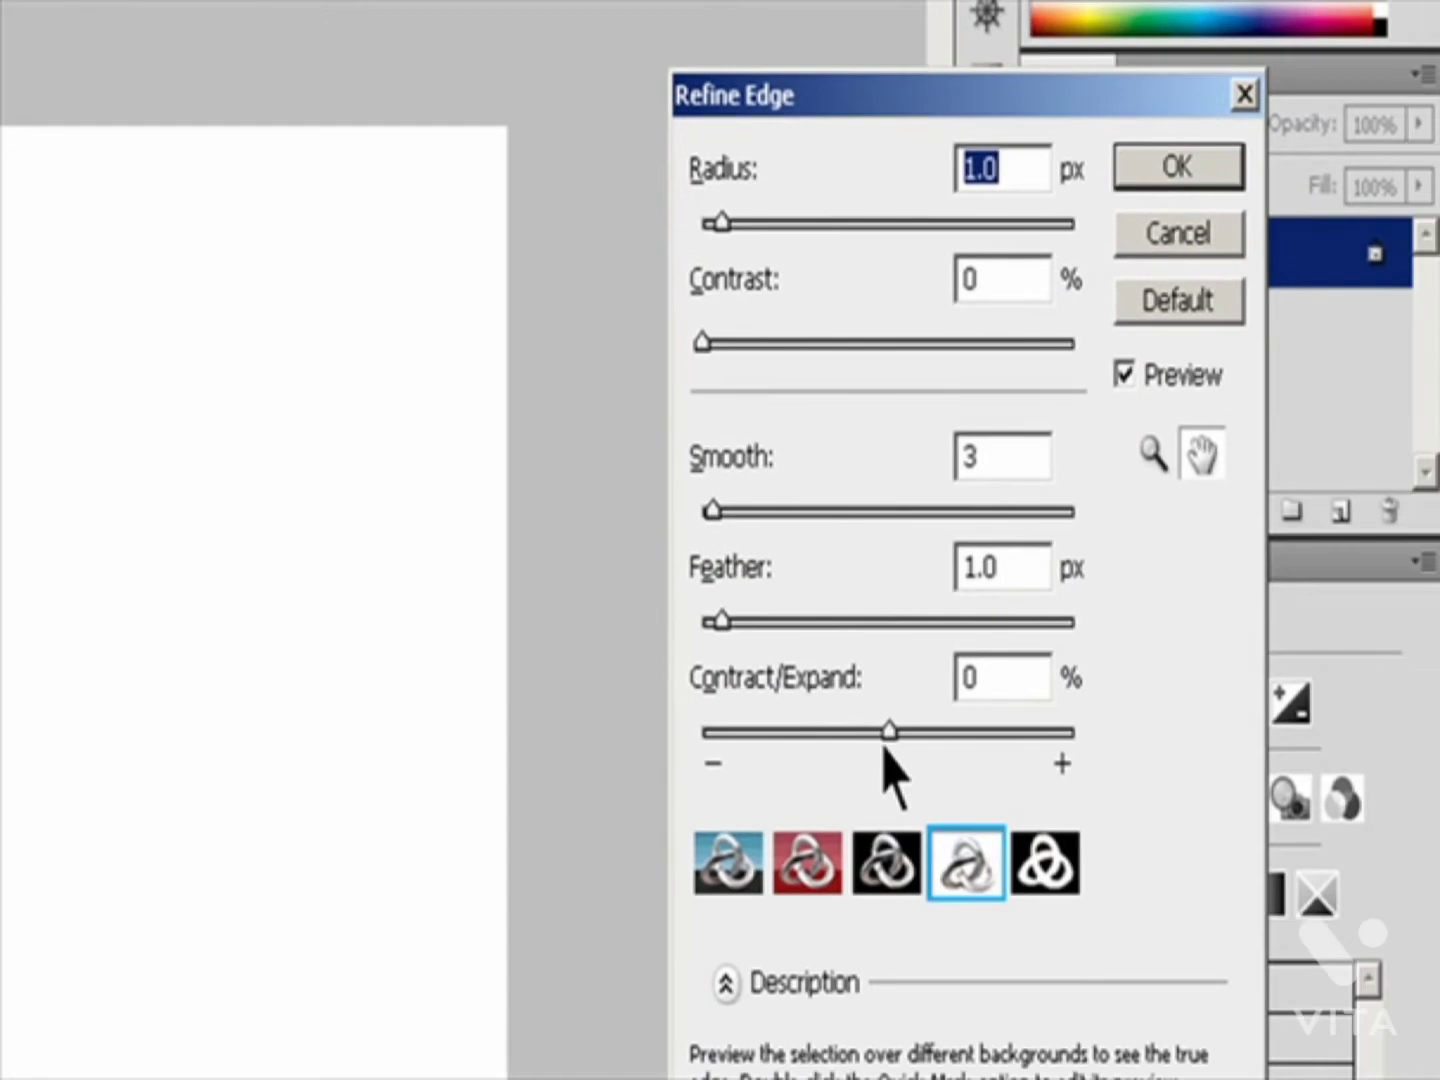
drag(720, 621, 832, 624)
click(1158, 207)
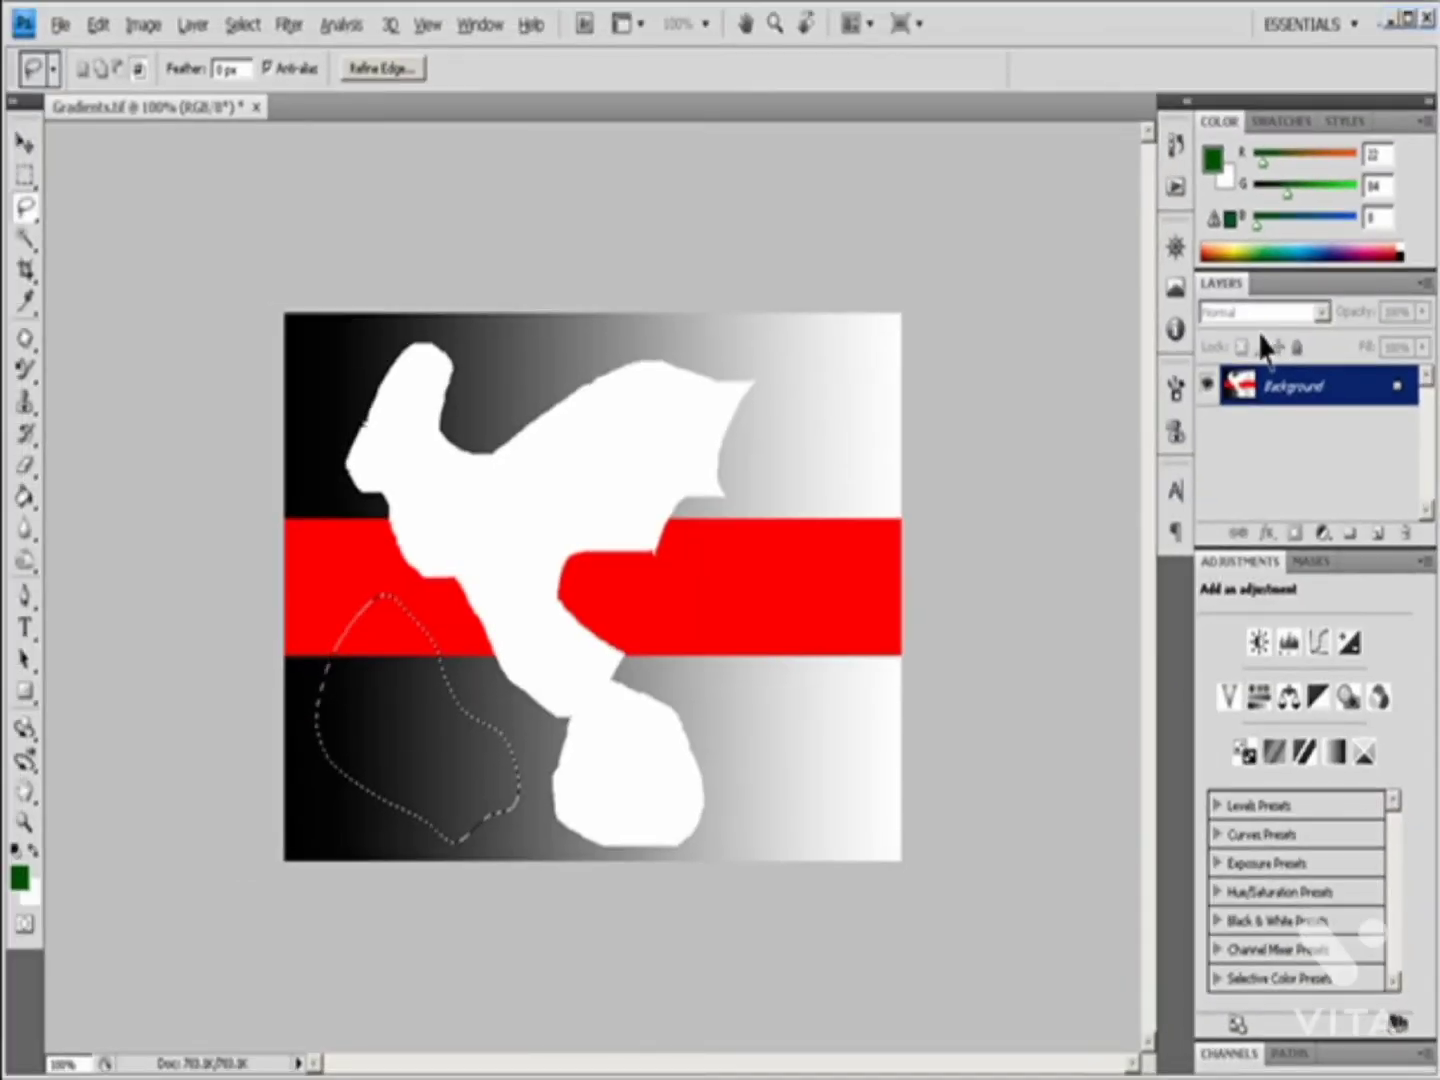
key(Delete)
key(ctrl+d)
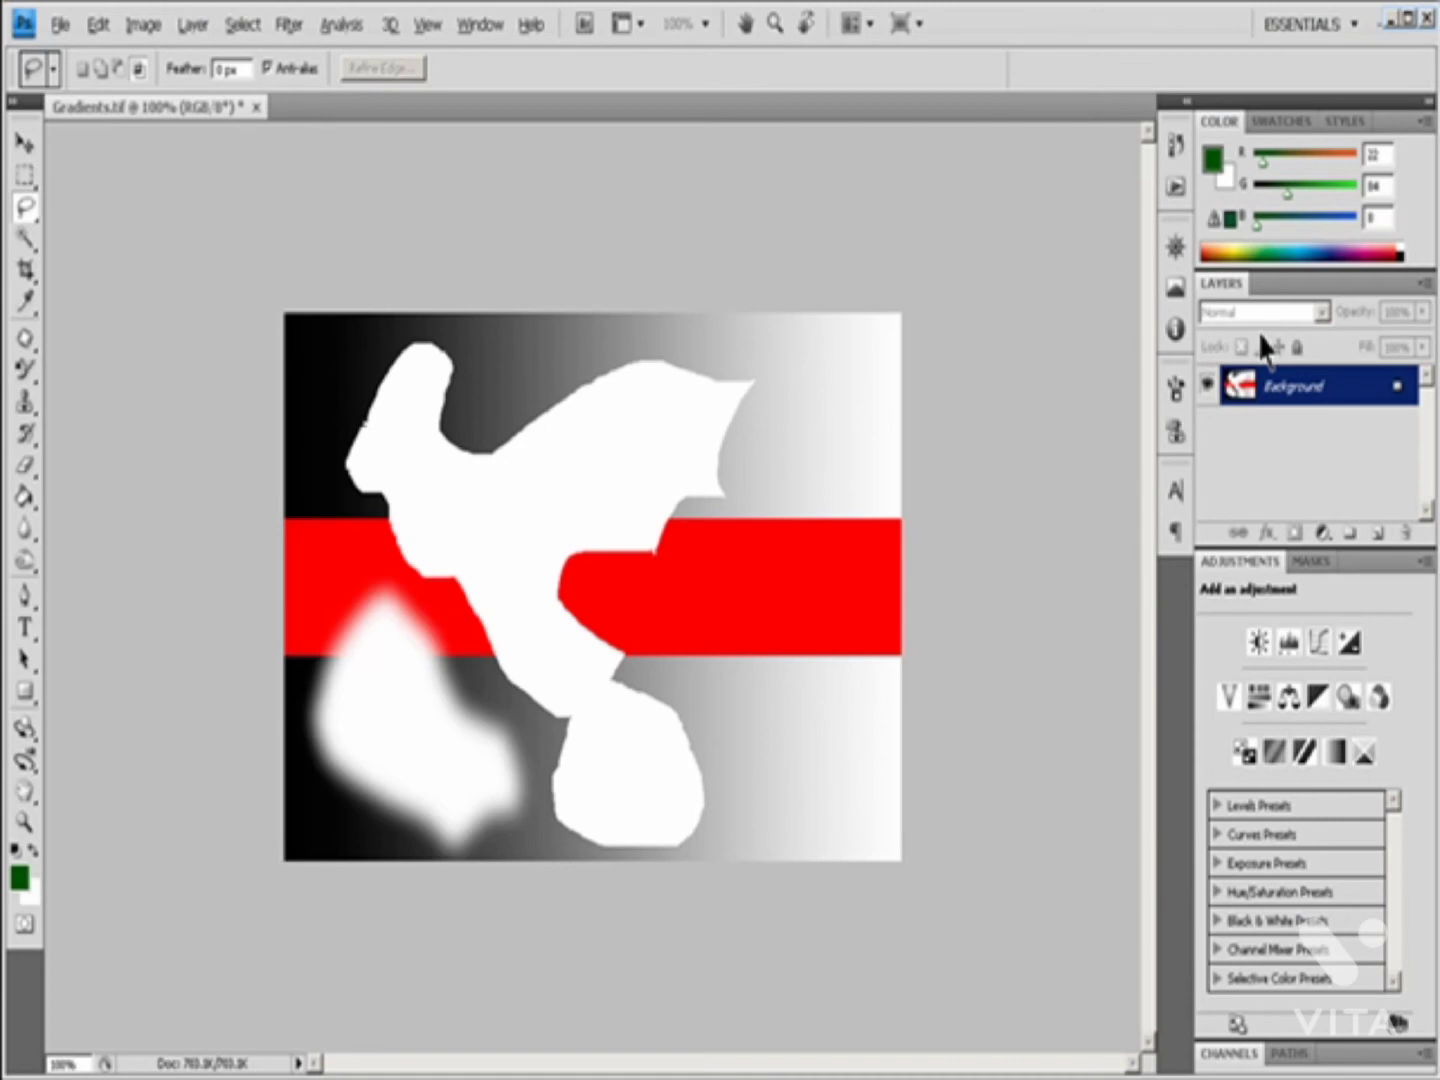
- Step back through the history to the active selection around the large white freehand shape, removing the feathered patch
key(ctrl+alt+z)
key(ctrl+alt+z)
key(ctrl+alt+z)
key(ctrl+alt+z)
key(ctrl+alt+z)
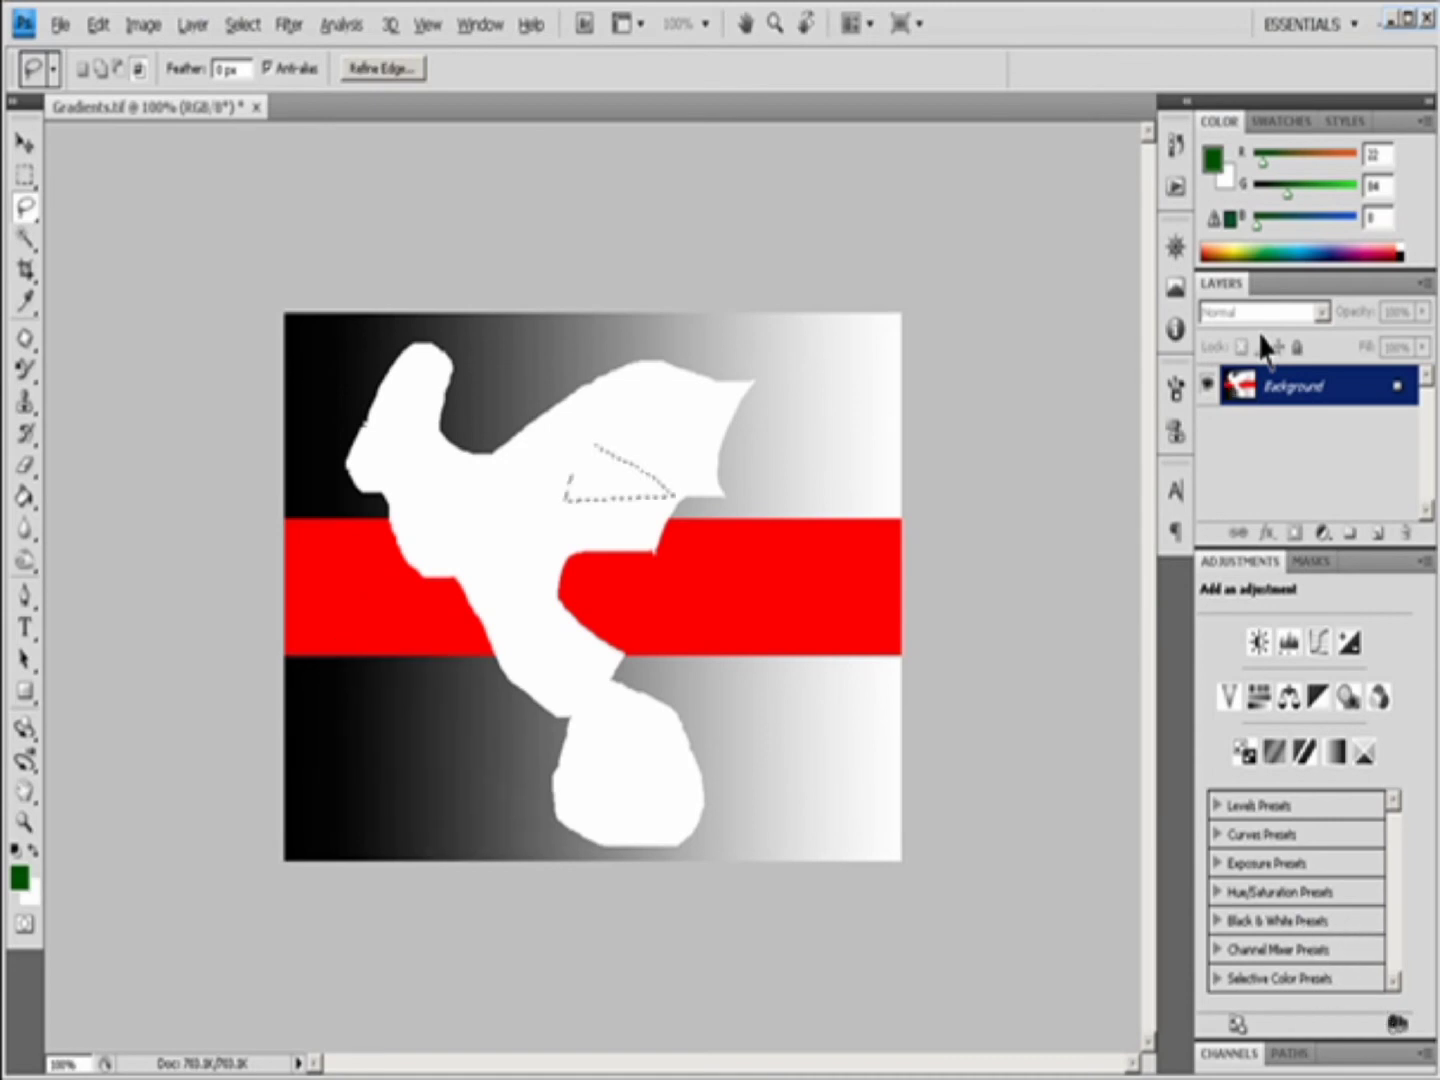
key(ctrl+alt+z)
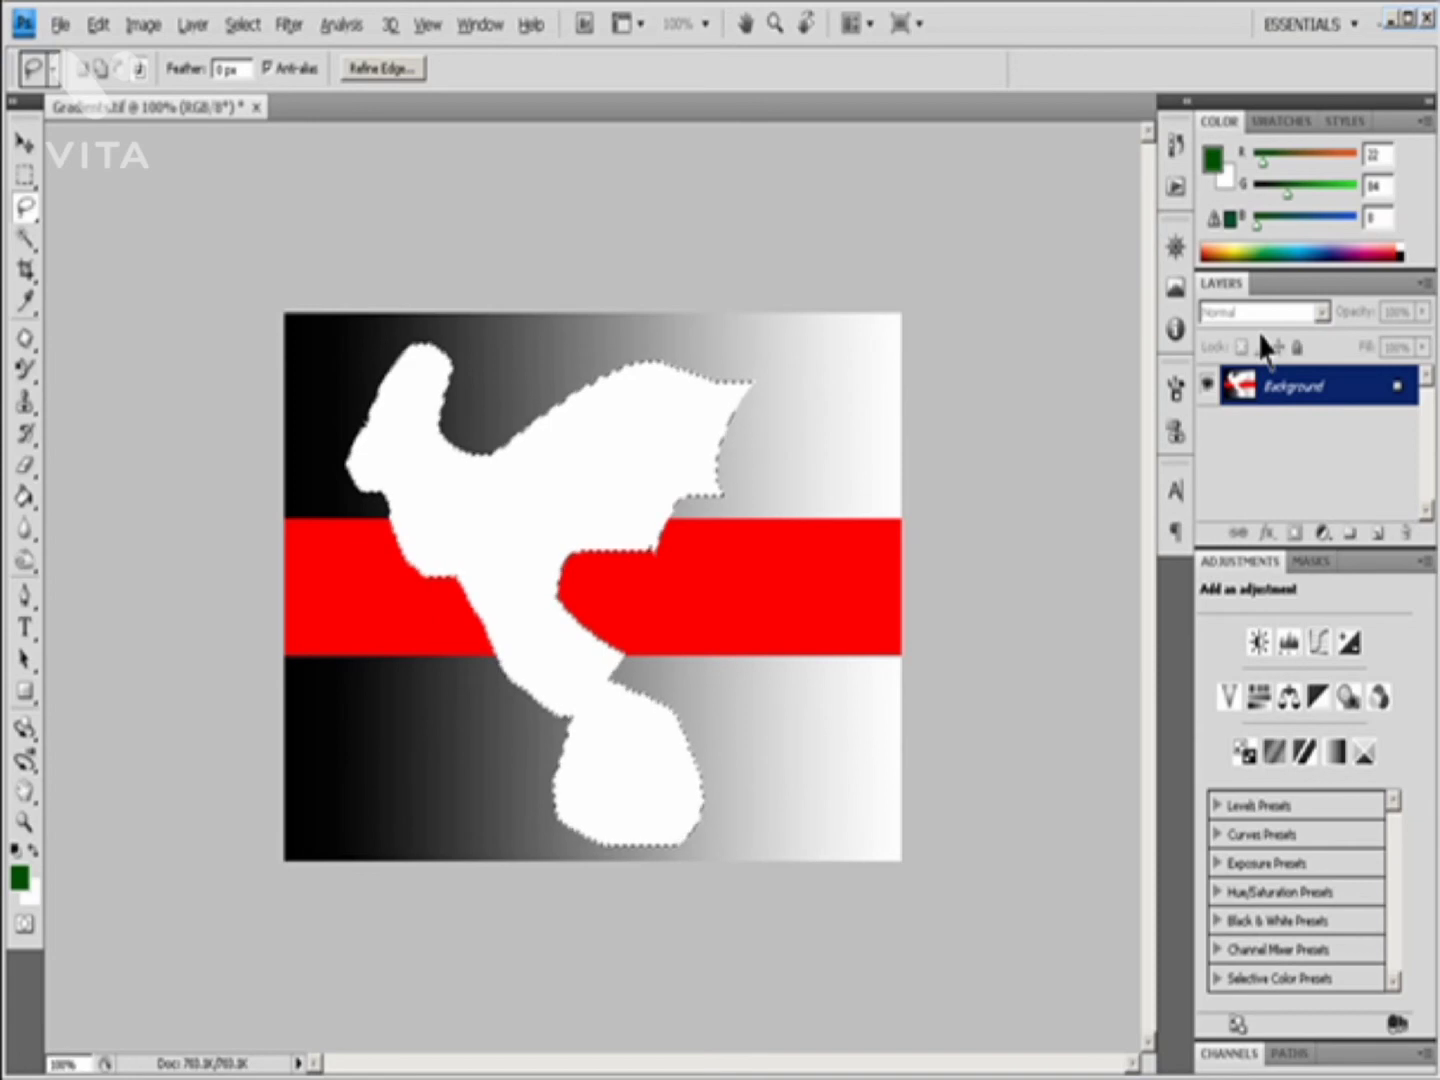
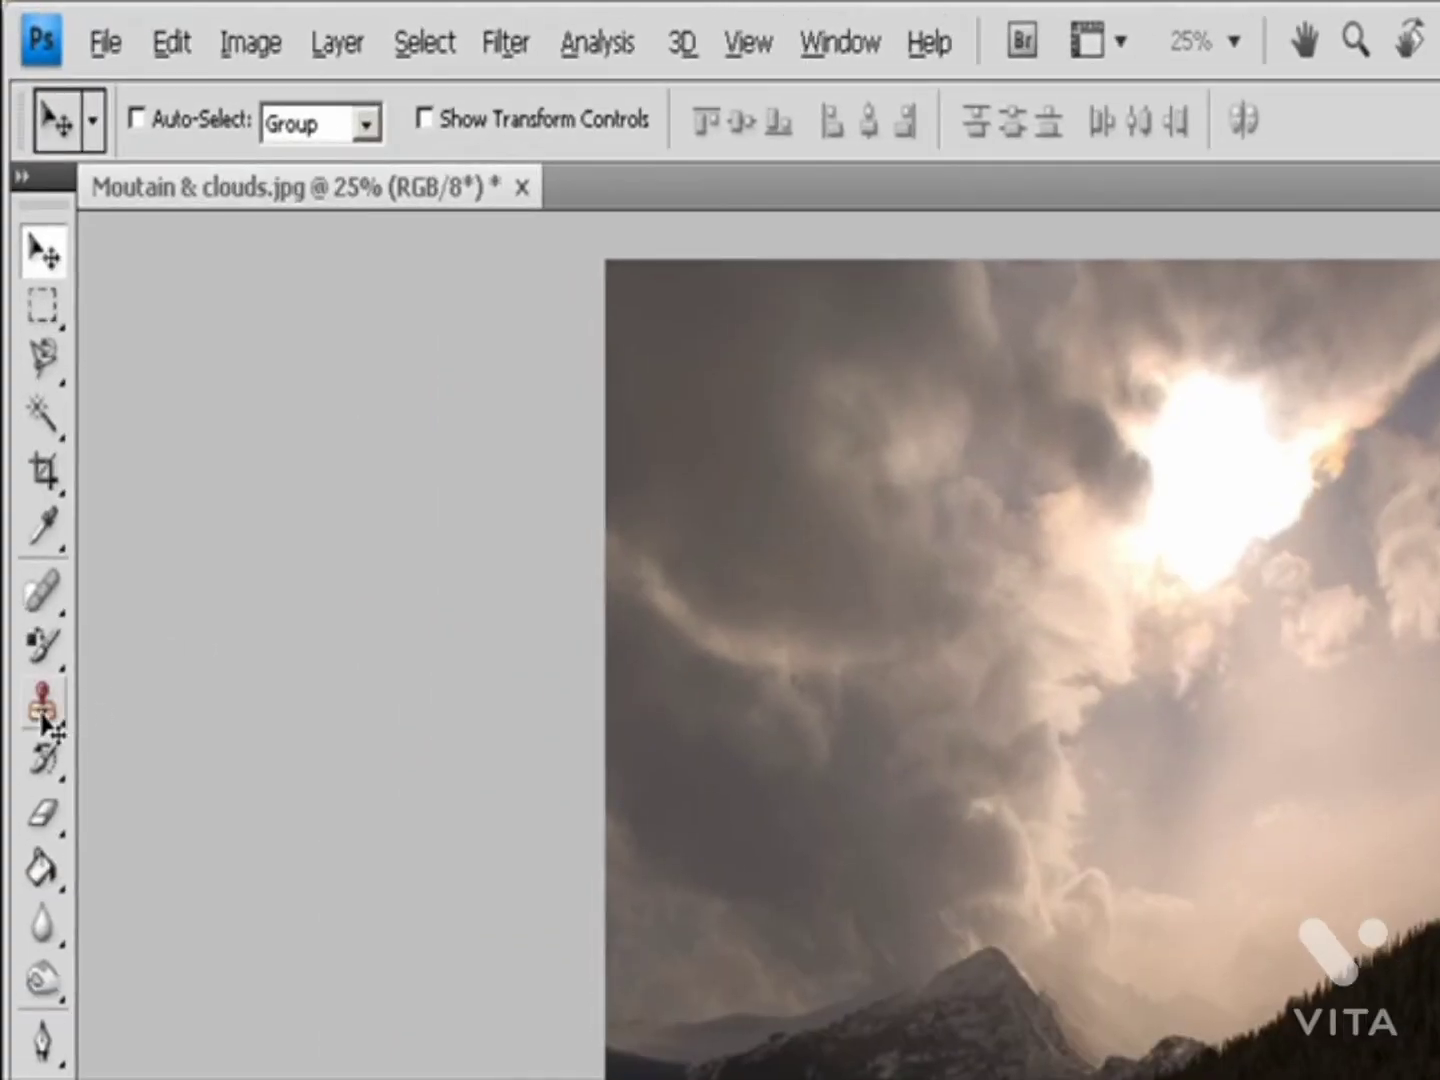
- Activate the Clone Stamp tool and review its brush presets and blending modes
click(25, 400)
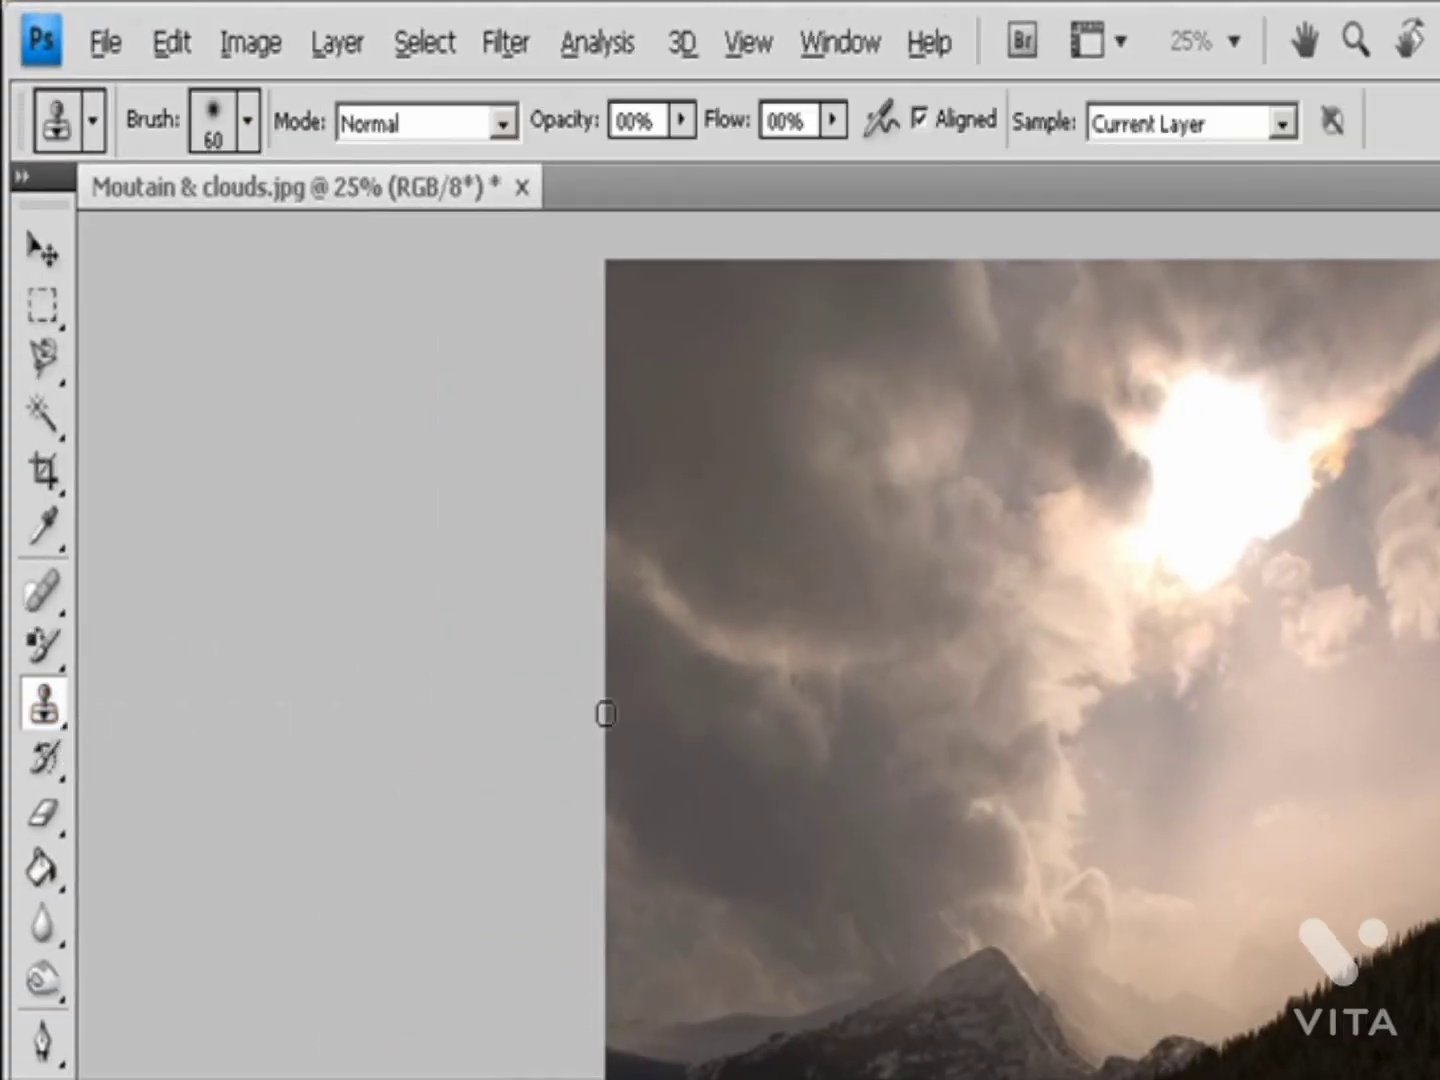
click(247, 121)
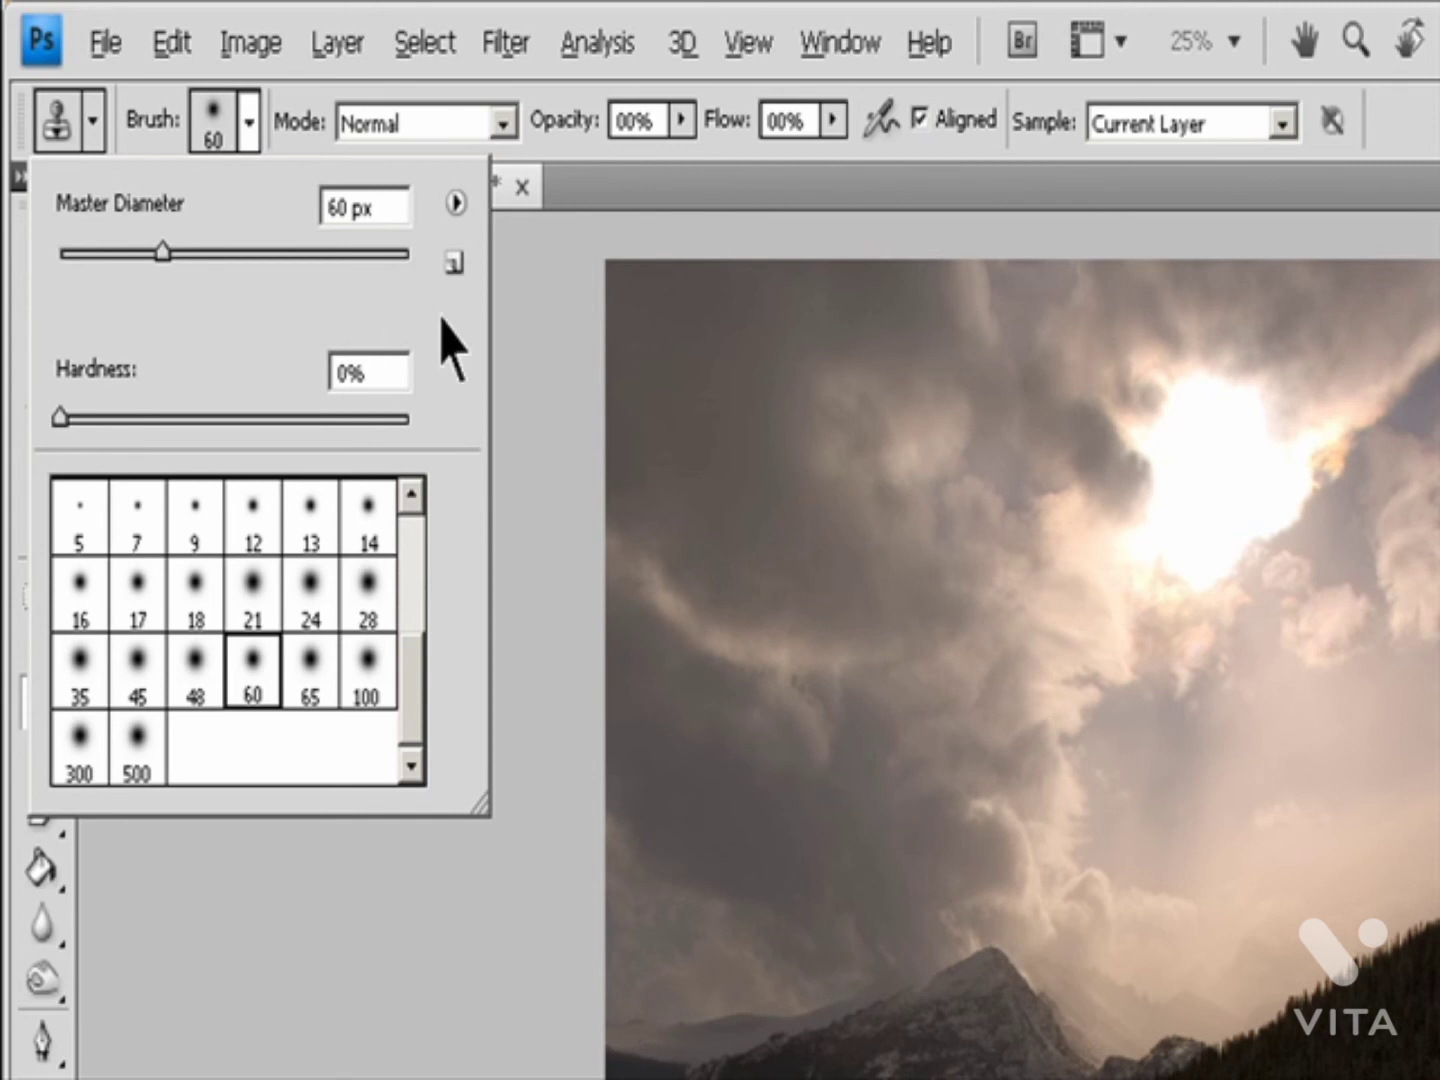
click(501, 121)
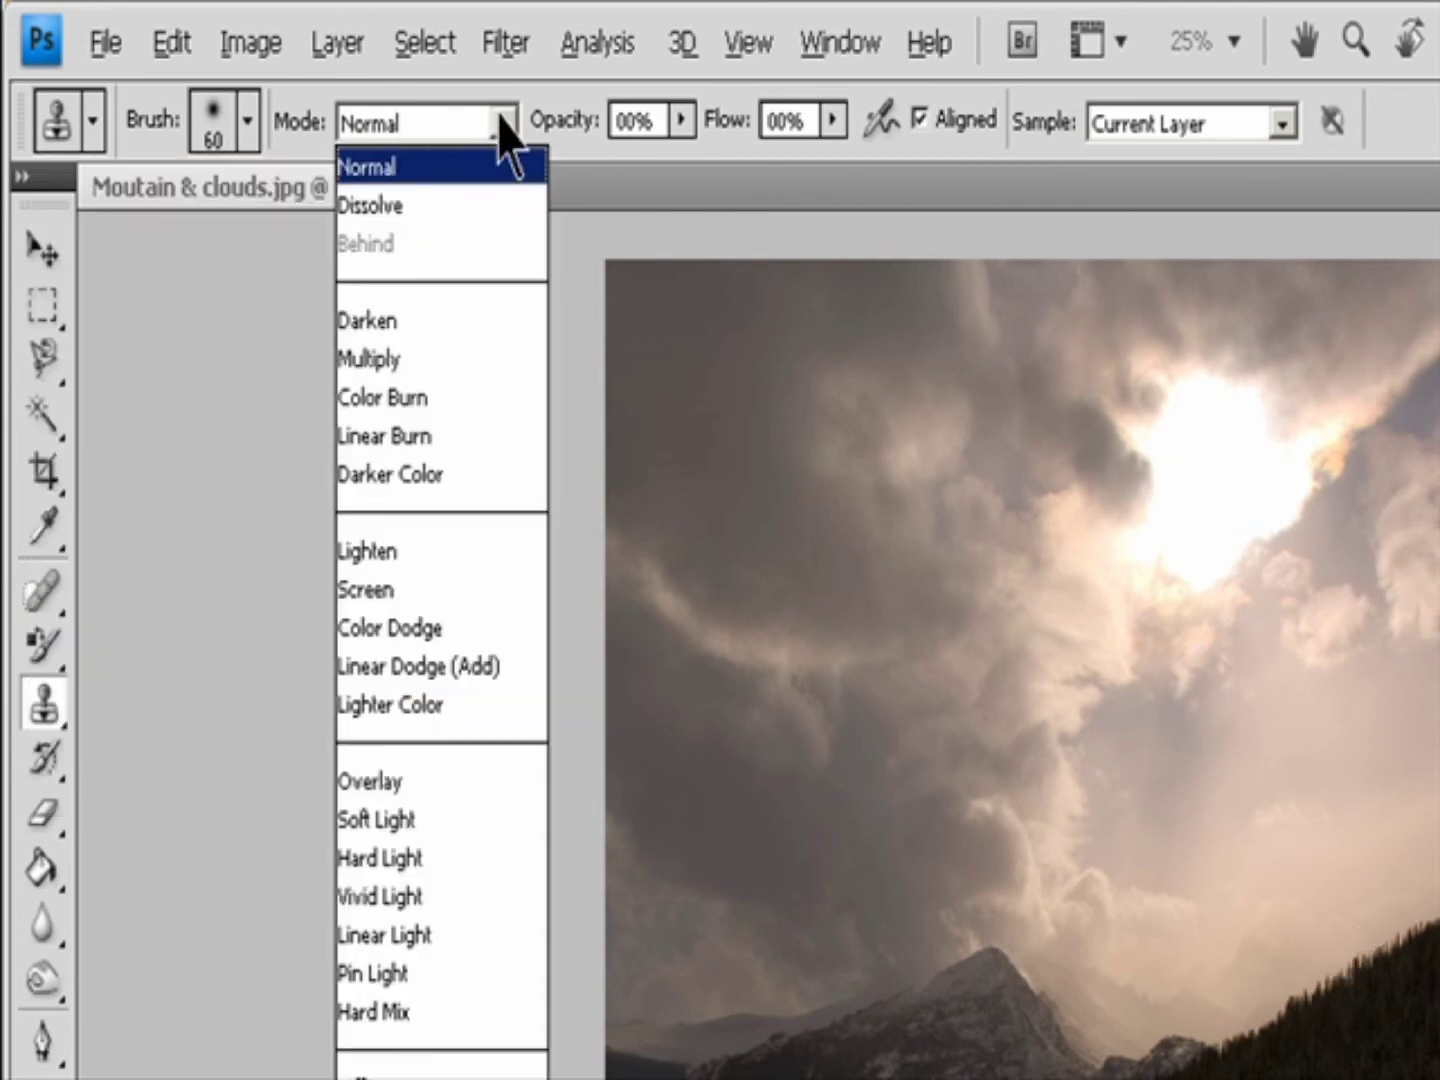
- Review the Clone Stamp's Opacity, Flow and Aligned settings
click(683, 122)
click(683, 122)
click(640, 124)
click(624, 119)
click(832, 121)
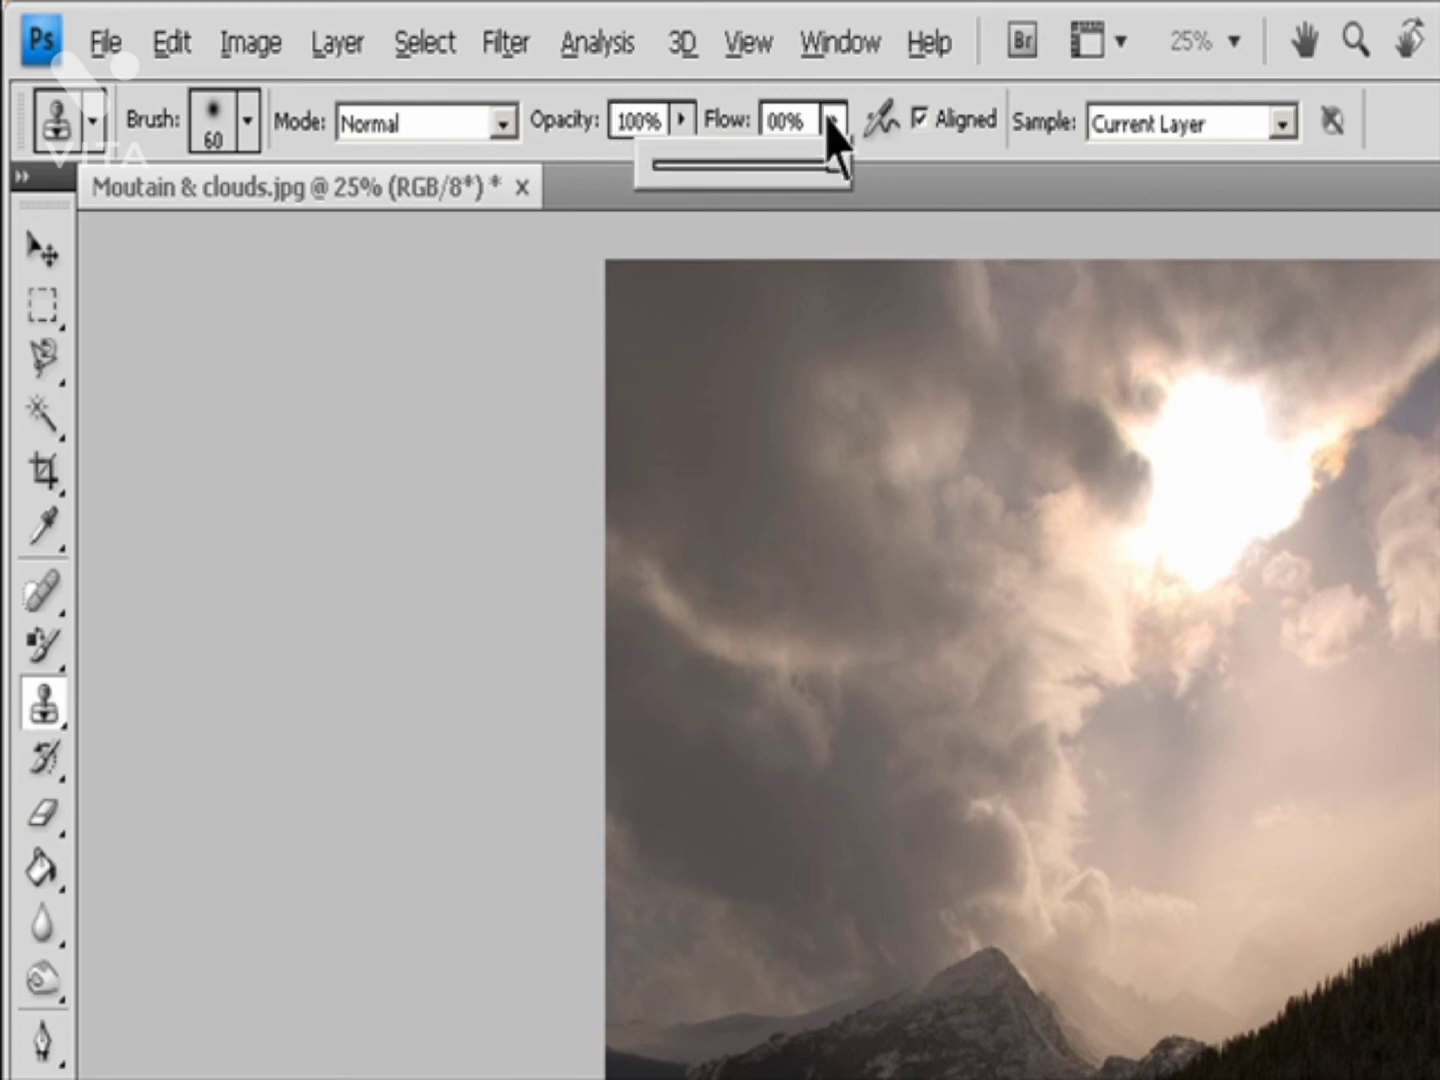
click(959, 135)
click(959, 135)
click(951, 135)
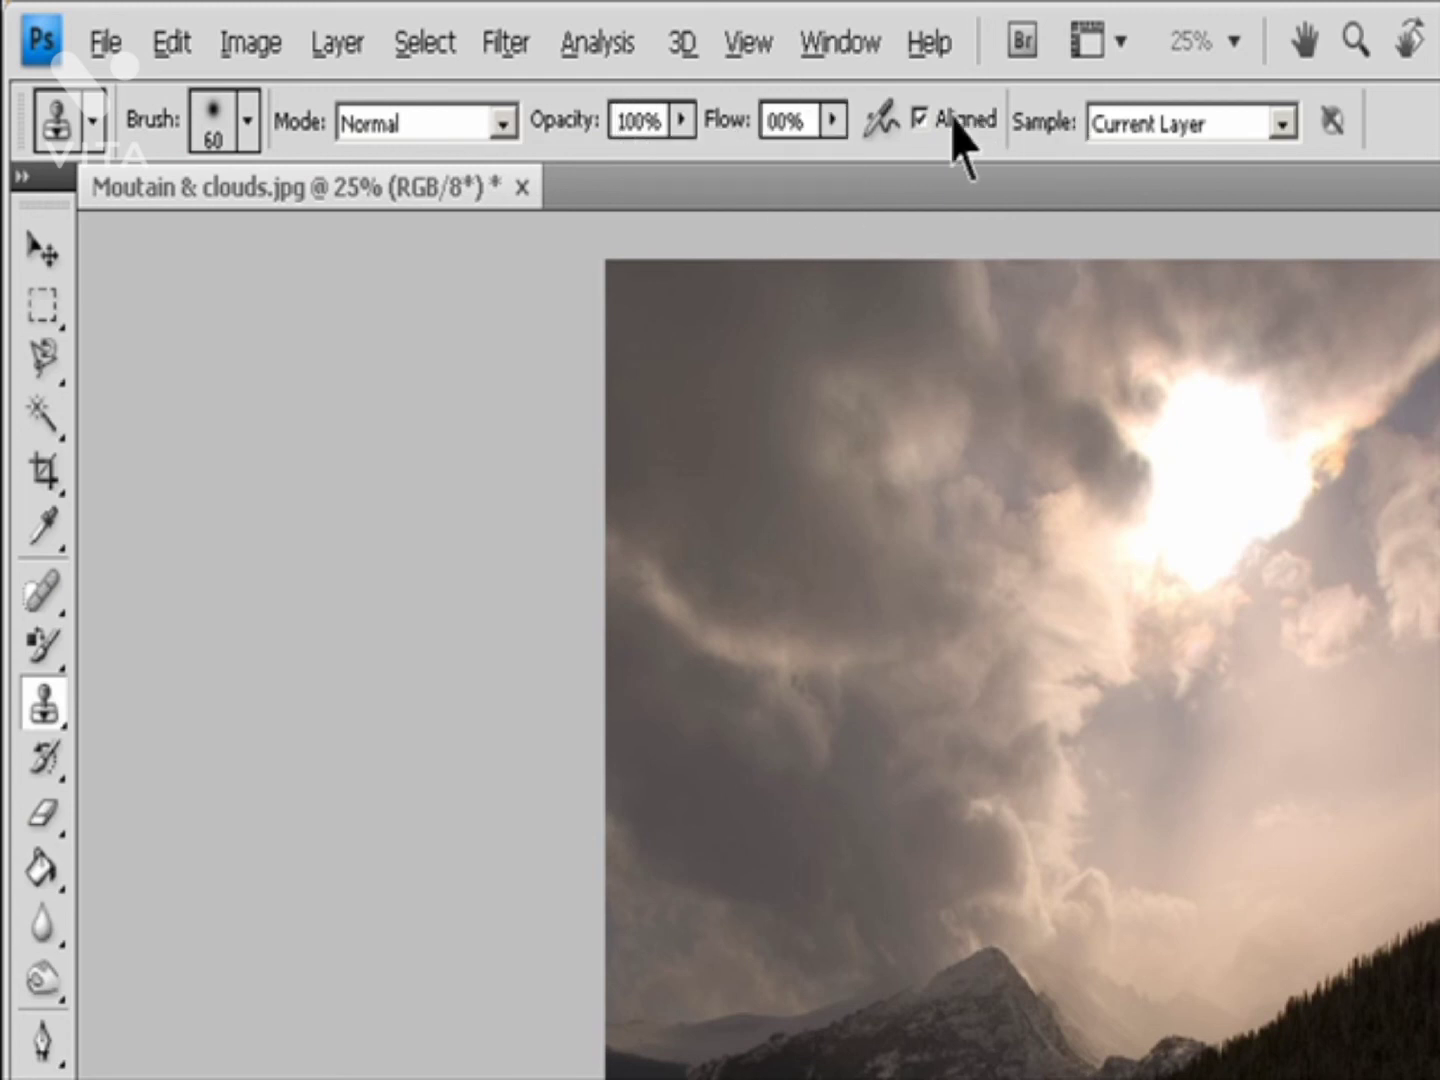
- Keep the Clone Stamp sampling Current Layer, check the brush presets and display the Clone Source settings
click(1282, 124)
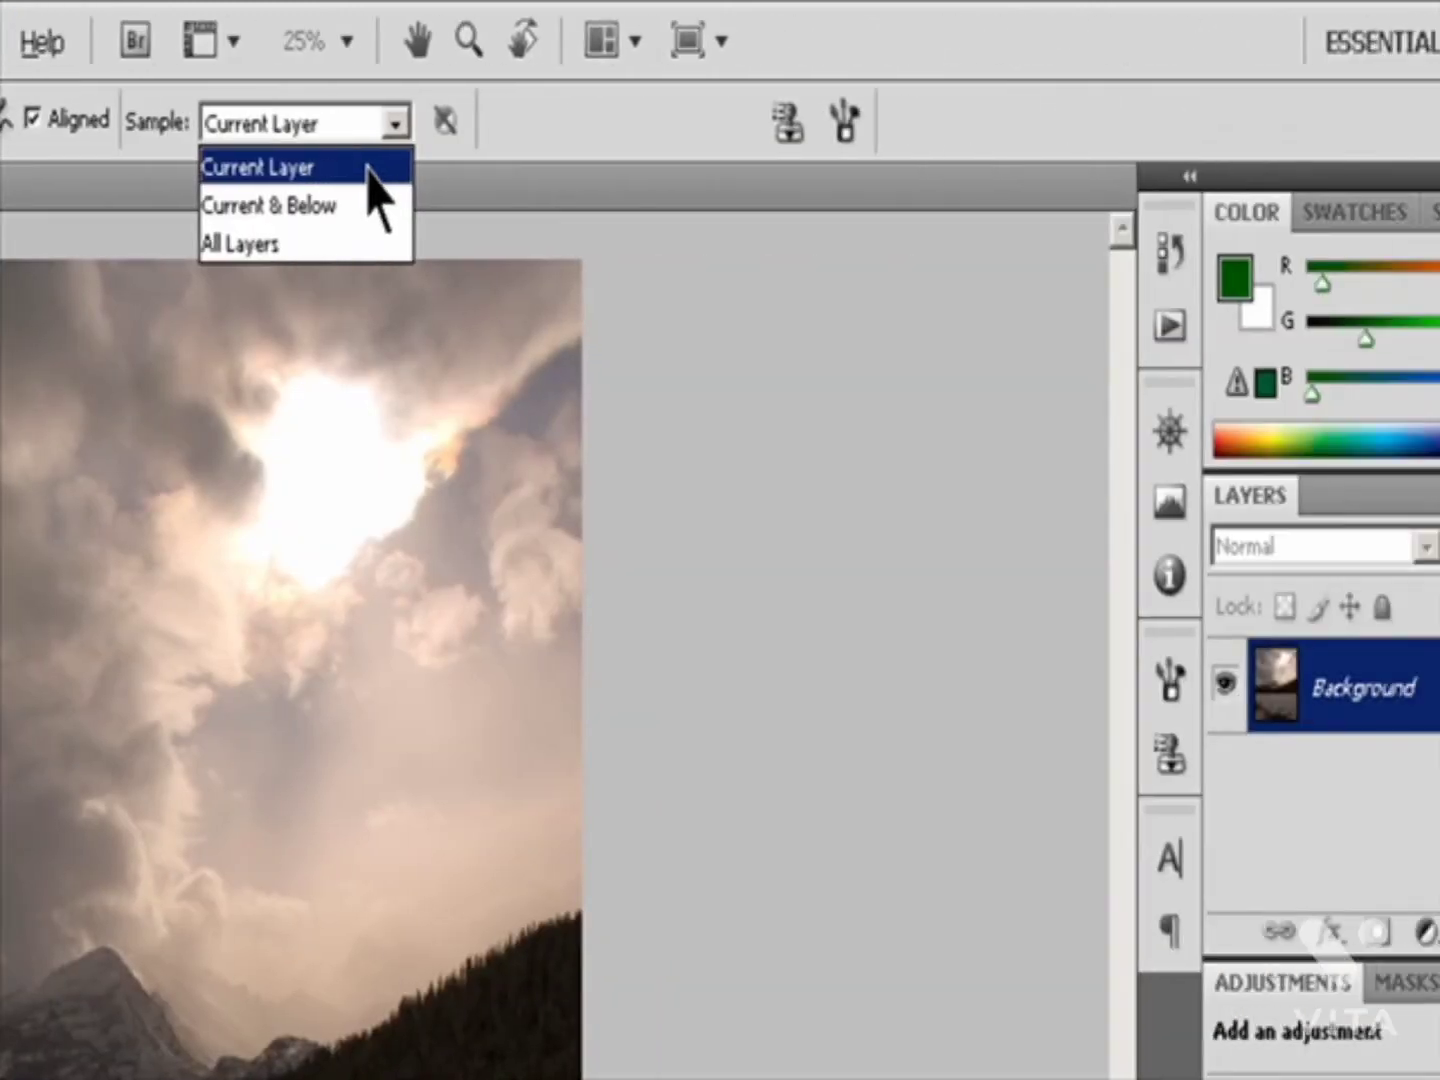
click(1256, 166)
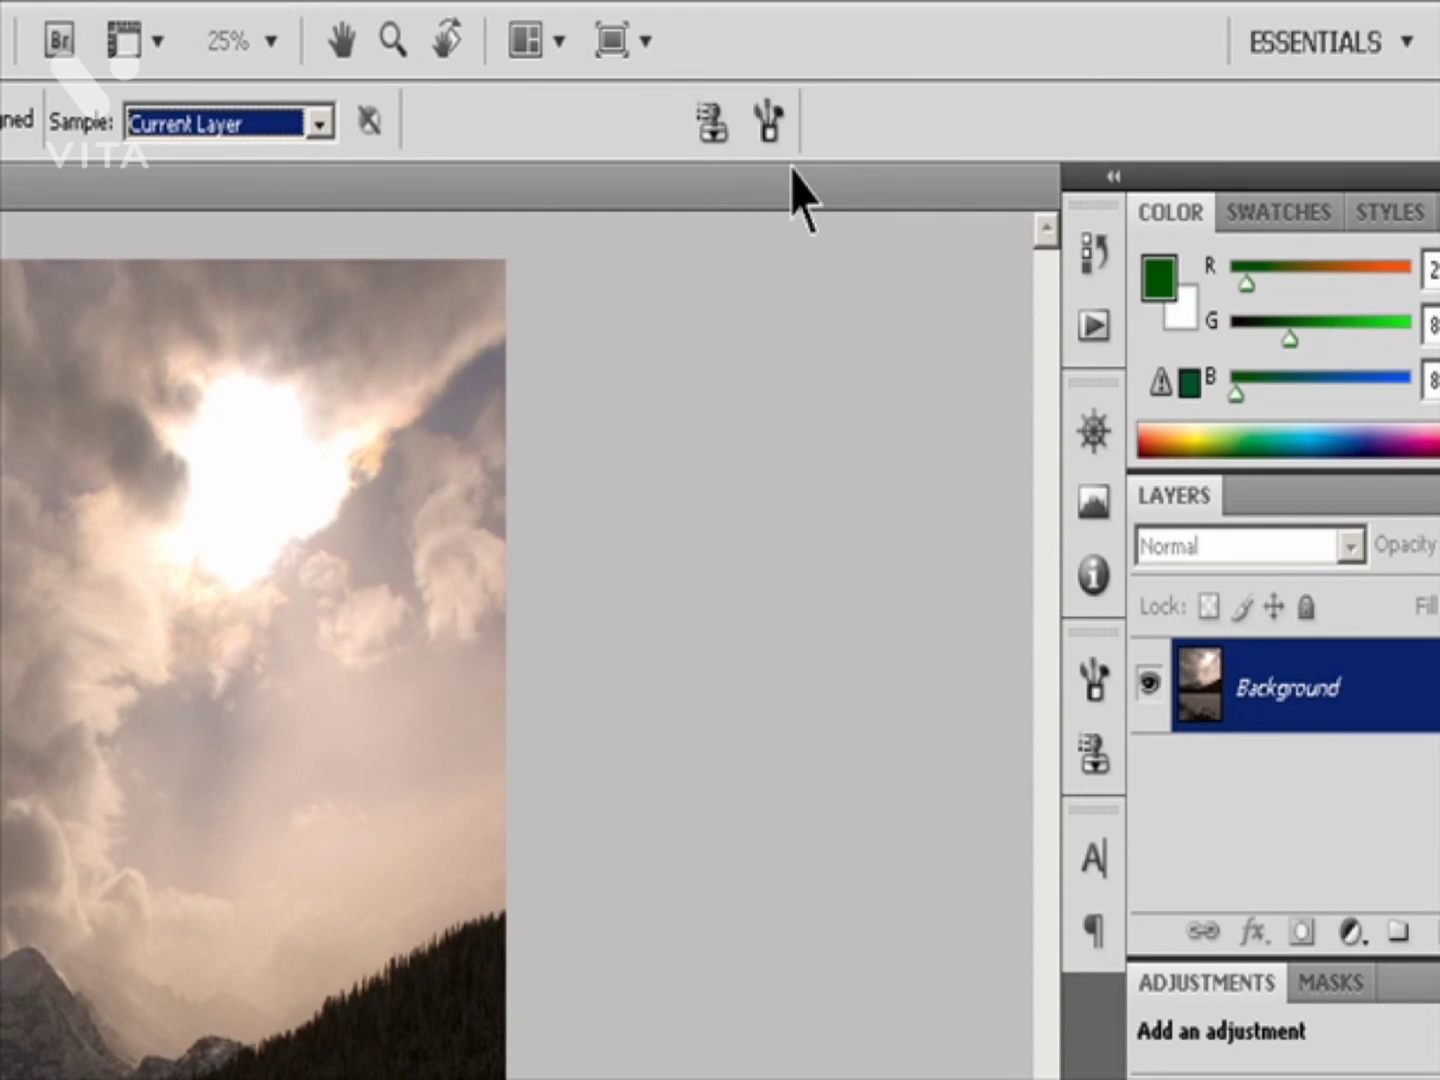
click(715, 124)
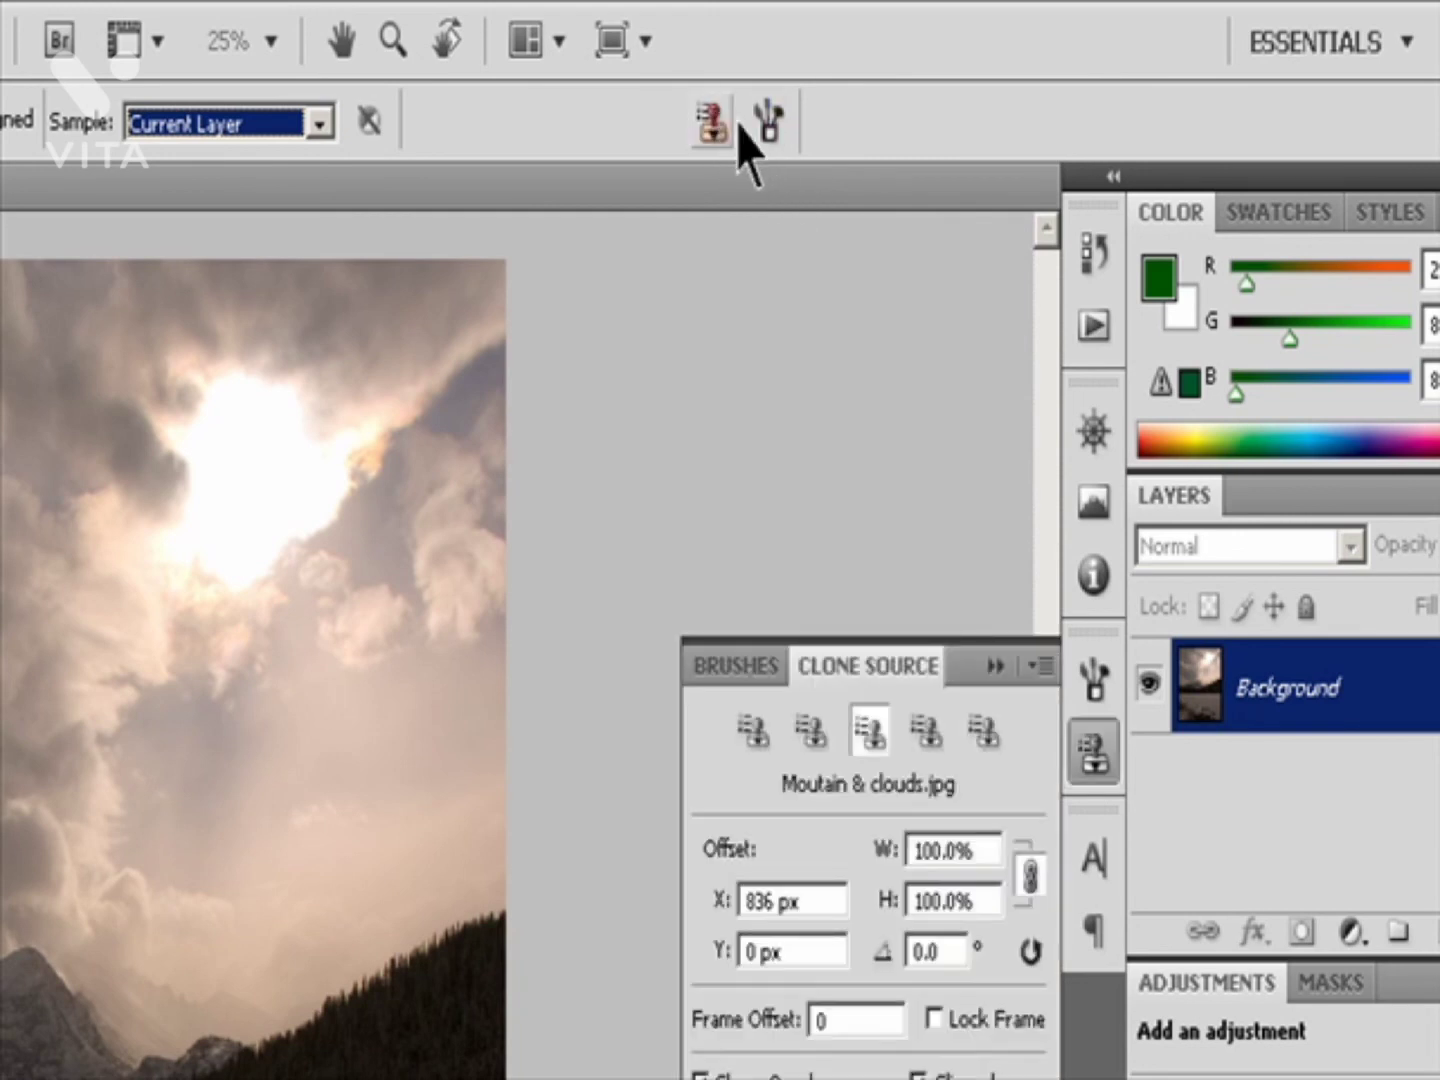
click(768, 124)
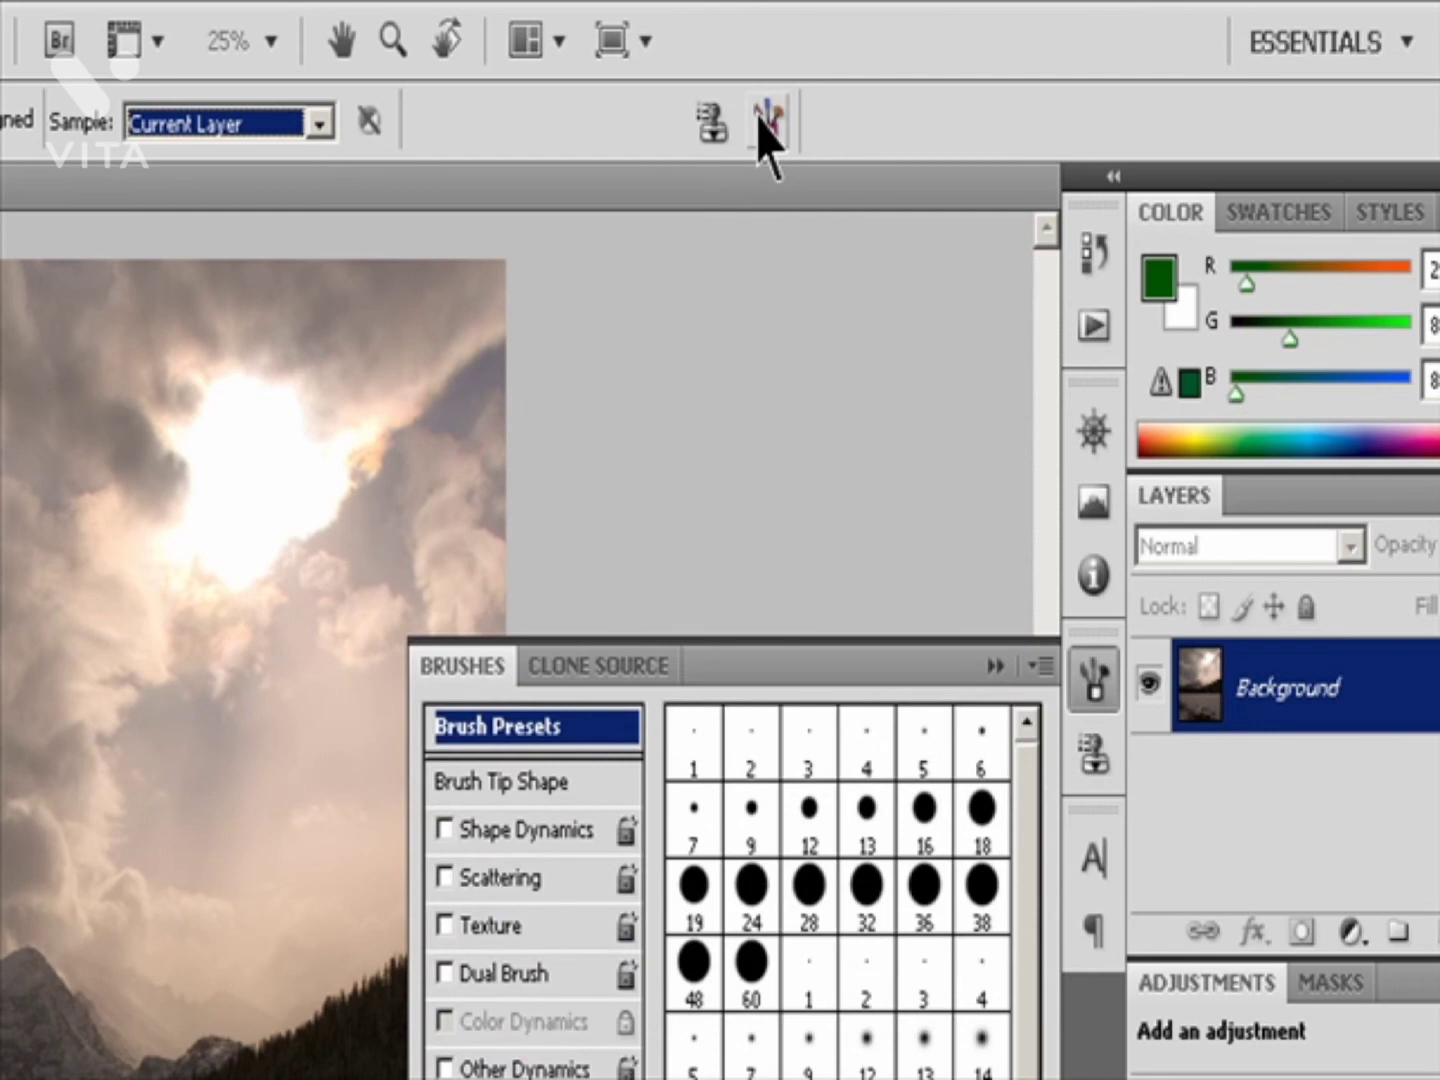
click(715, 122)
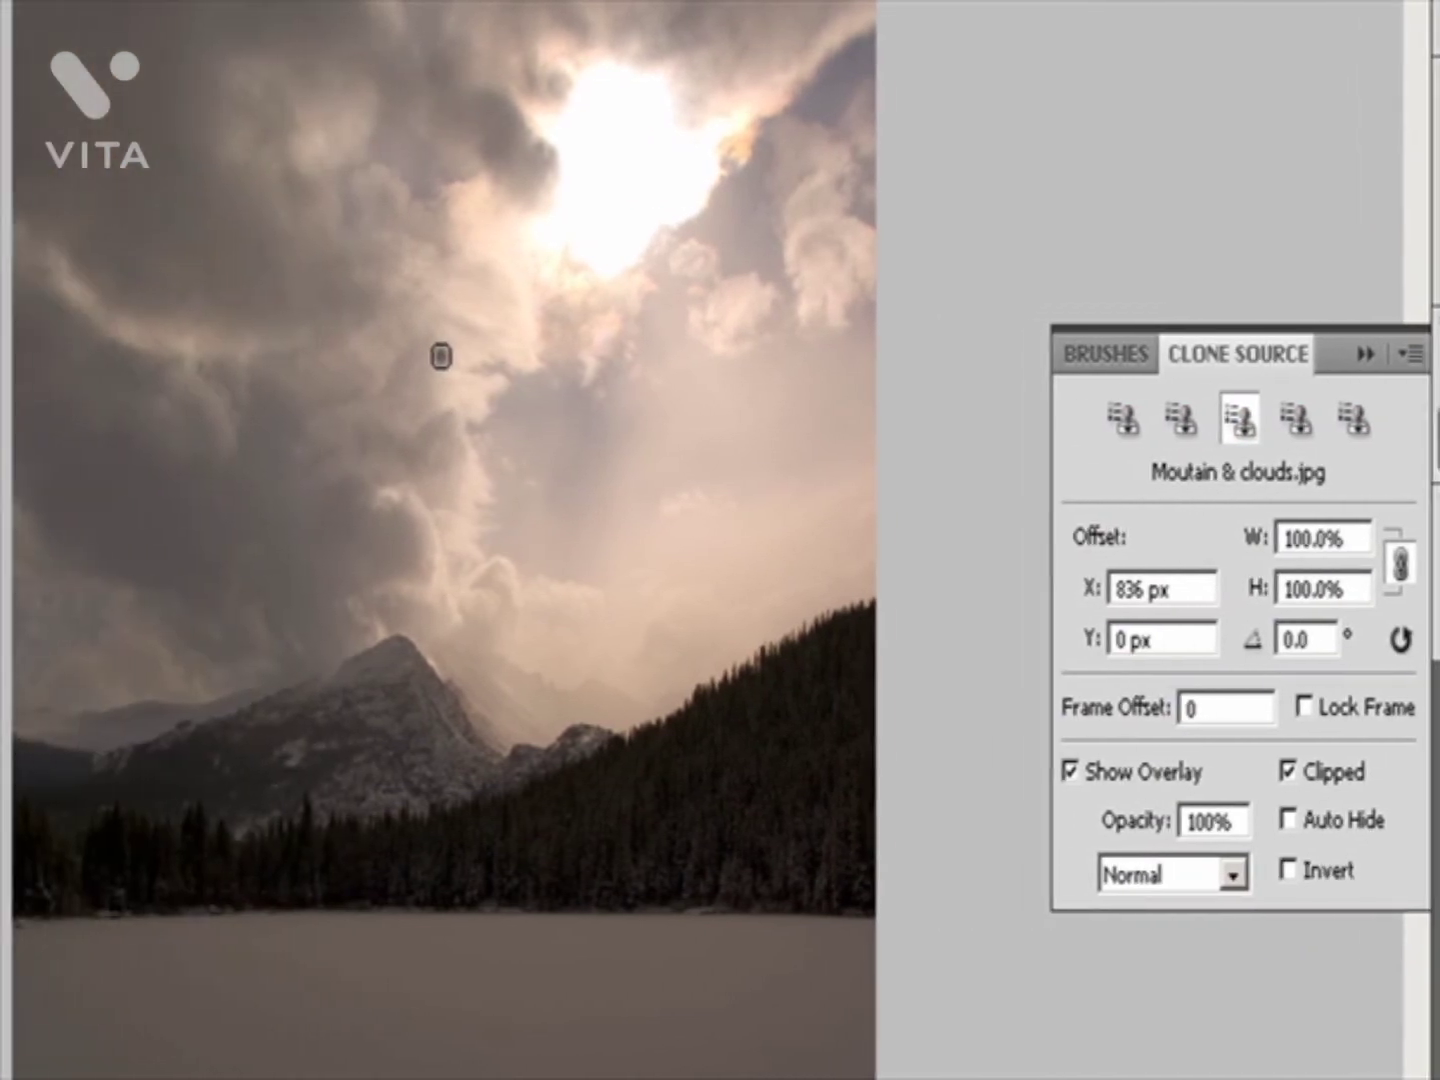
- Choose the first clone source and clone texture from the dark cloud's edge over the clear sky below the sun
click(1124, 417)
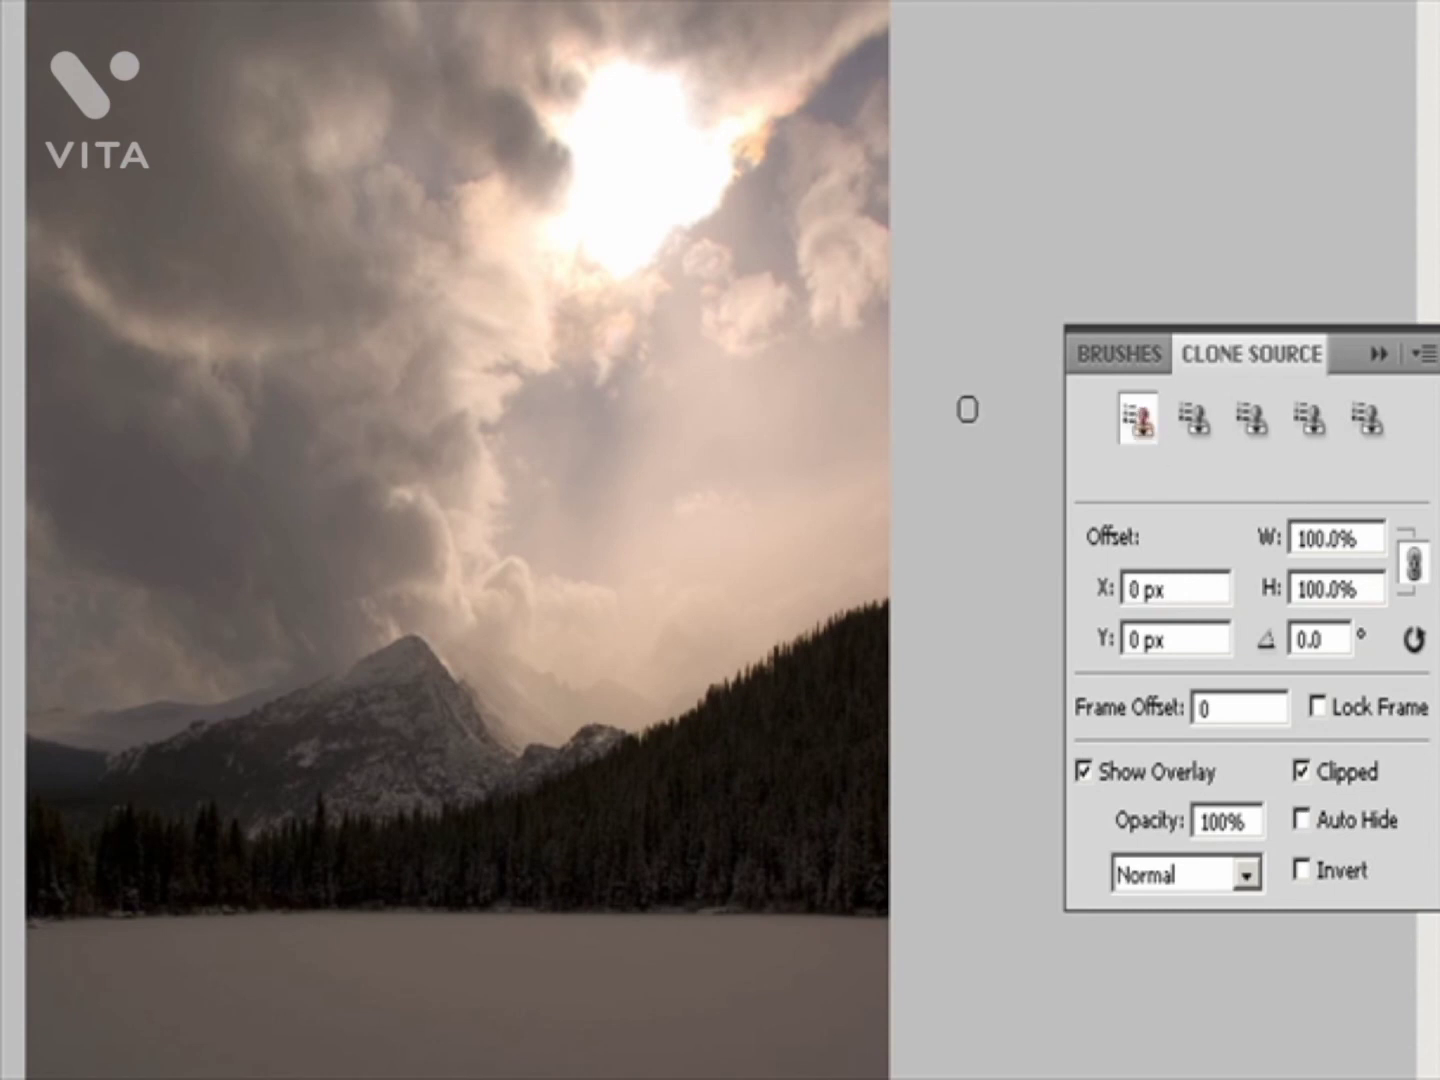
alt+click(436, 401)
mouse_move(573, 405)
mouse_down()
mouse_move(615, 394)
mouse_move(600, 410)
mouse_move(635, 392)
mouse_move(636, 412)
mouse_move(638, 372)
mouse_move(676, 318)
mouse_up()
alt+click(424, 481)
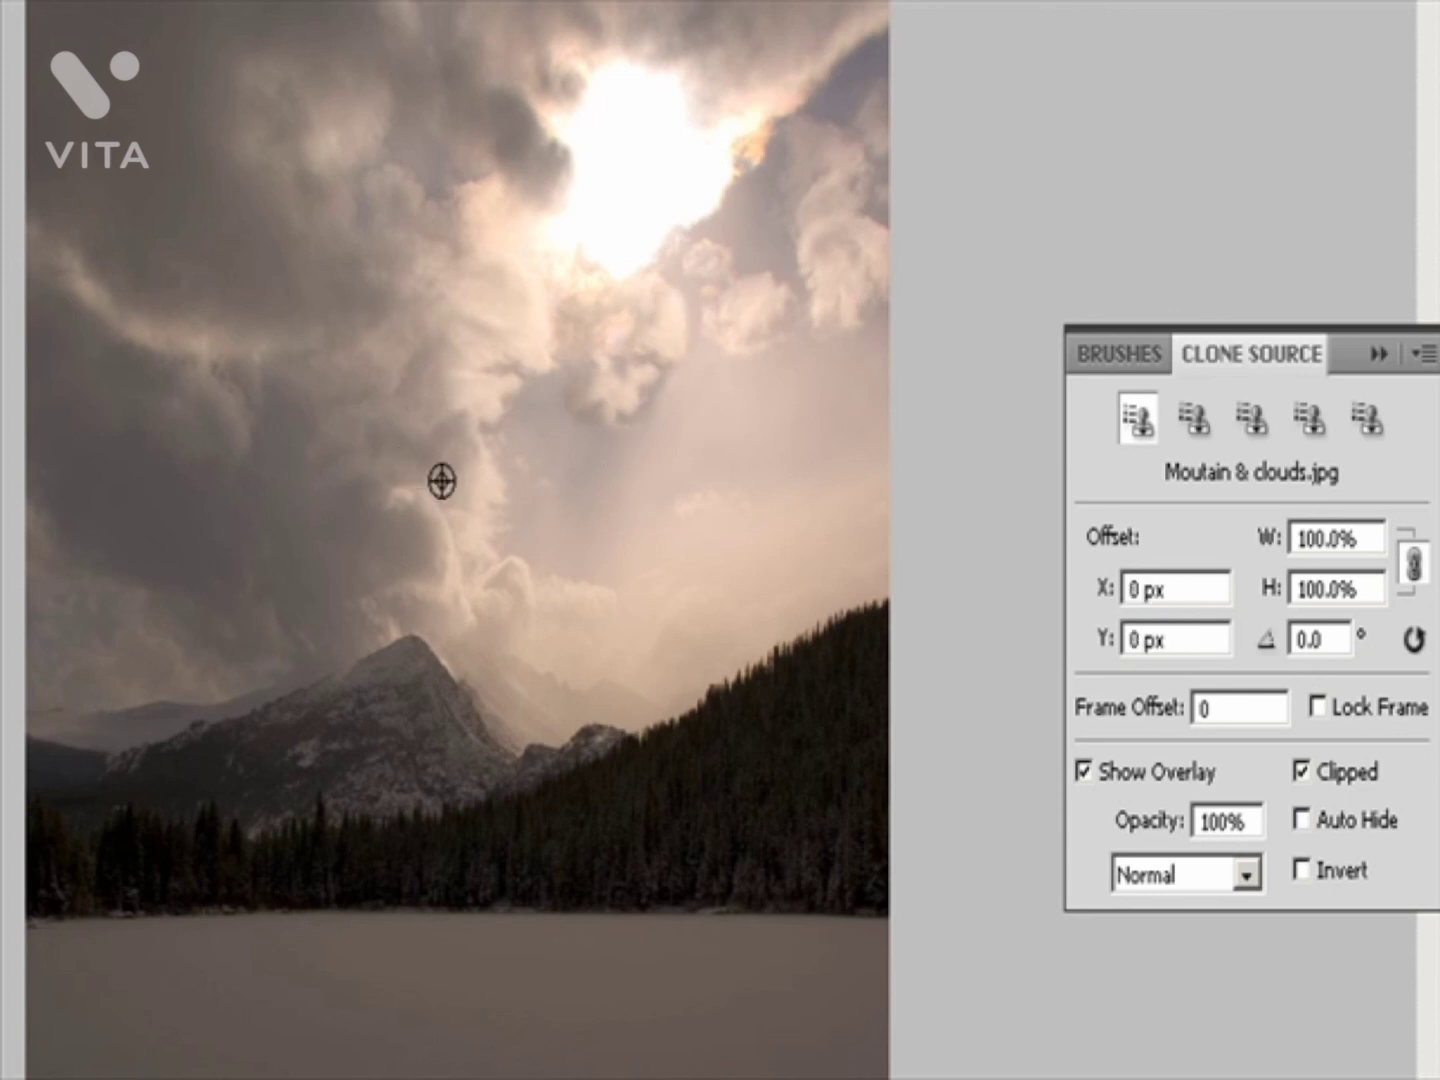
drag(653, 423, 709, 342)
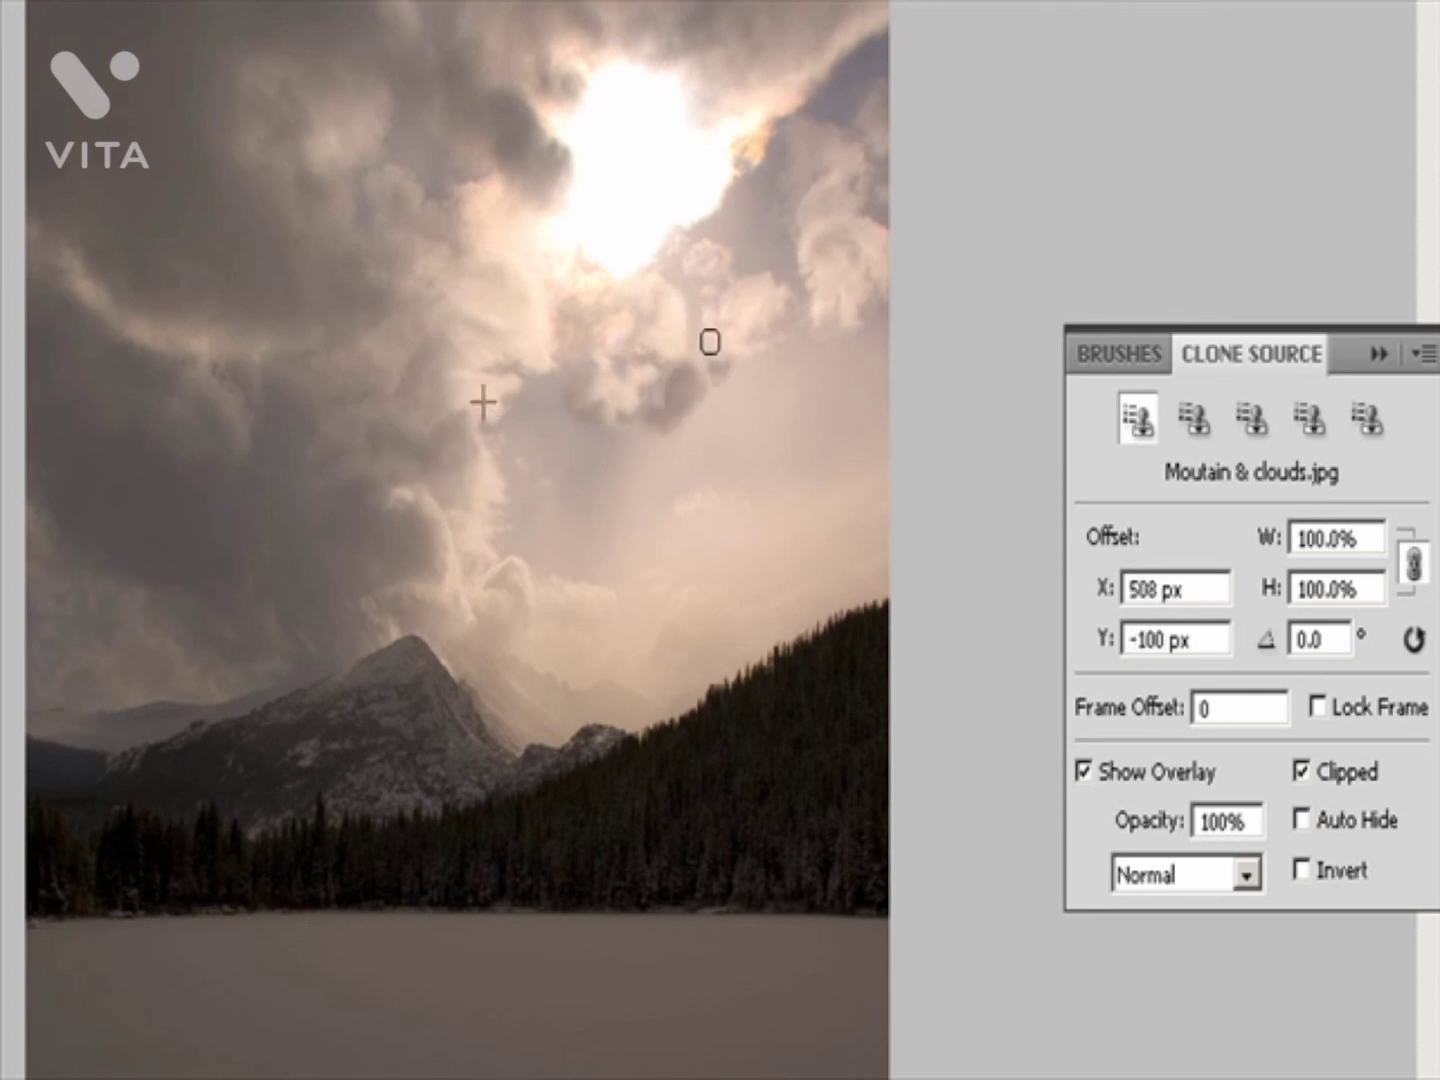
- Clone cloud texture over the blue sky gap to the right of the sun, up to the image's right edge
alt+click(391, 474)
drag(758, 205, 723, 232)
alt+click(401, 265)
alt+click(444, 279)
mouse_move(776, 247)
mouse_down()
mouse_move(738, 229)
mouse_move(707, 251)
mouse_move(763, 236)
mouse_move(775, 67)
mouse_move(773, 237)
mouse_move(794, 207)
mouse_move(768, 203)
mouse_move(807, 148)
mouse_move(792, 145)
mouse_move(770, 205)
mouse_move(738, 221)
mouse_move(849, 80)
mouse_move(848, 113)
mouse_up()
alt+click(765, 58)
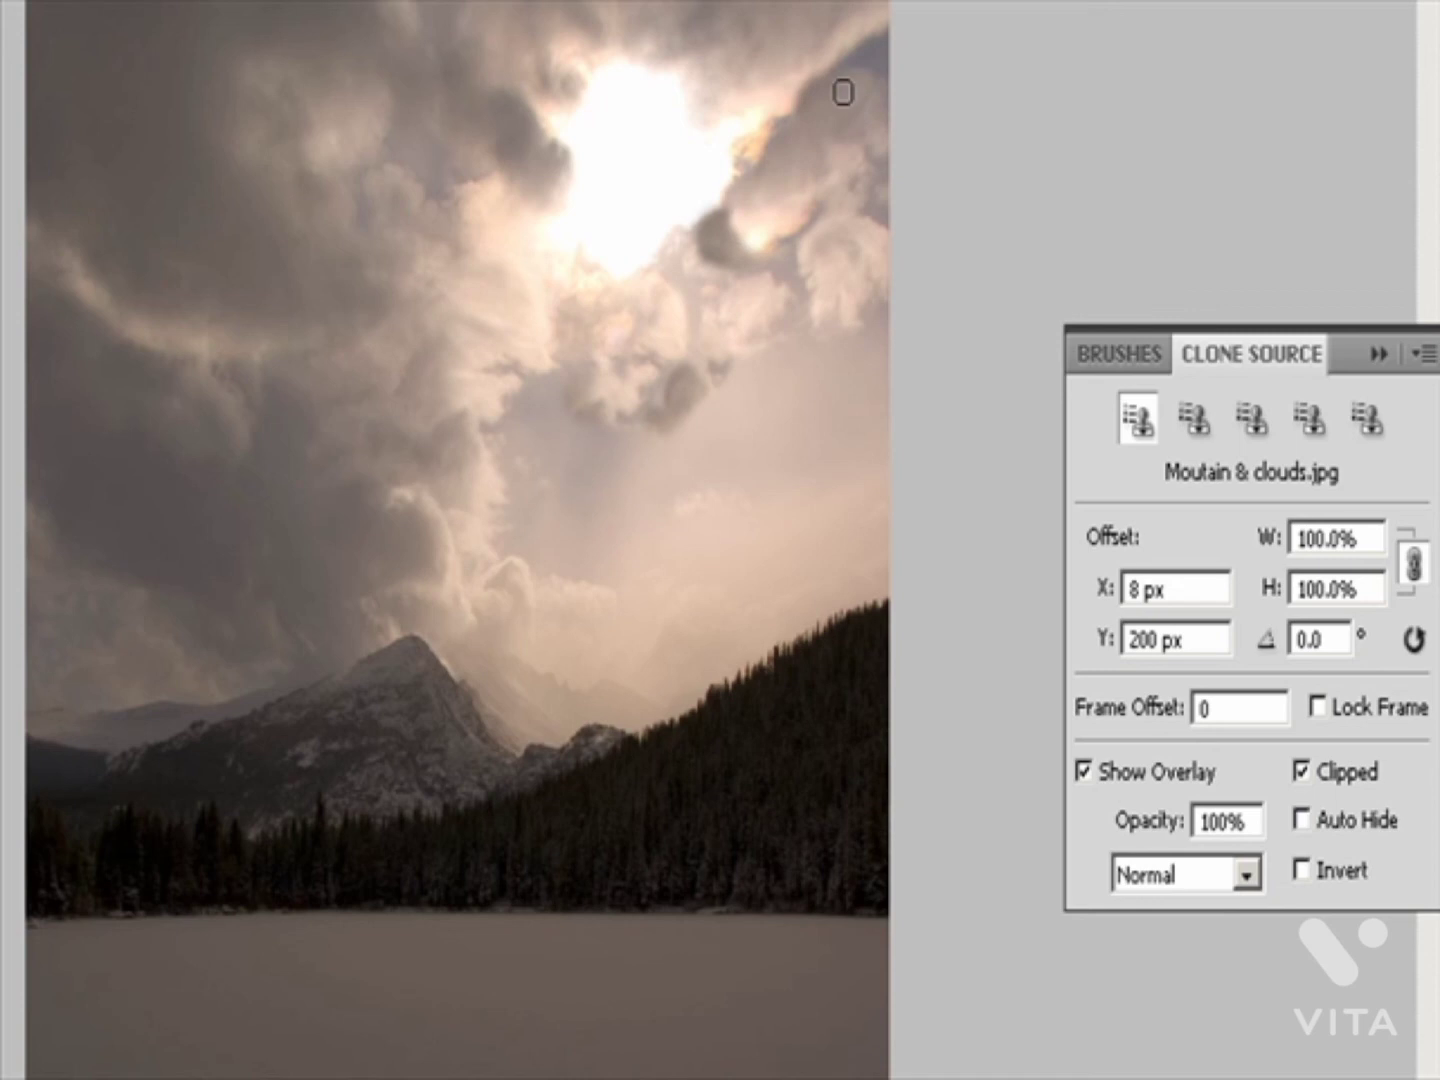
alt+click(858, 46)
mouse_move(866, 65)
mouse_down()
mouse_move(865, 45)
mouse_move(878, 51)
mouse_move(860, 66)
mouse_move(888, 95)
mouse_up()
- Clone neighbouring pale cloud texture over the remaining clear patches below and right of the sun
alt+click(823, 250)
mouse_move(785, 245)
mouse_down()
mouse_move(756, 283)
mouse_move(793, 298)
mouse_move(787, 283)
mouse_move(823, 318)
mouse_move(804, 287)
mouse_up()
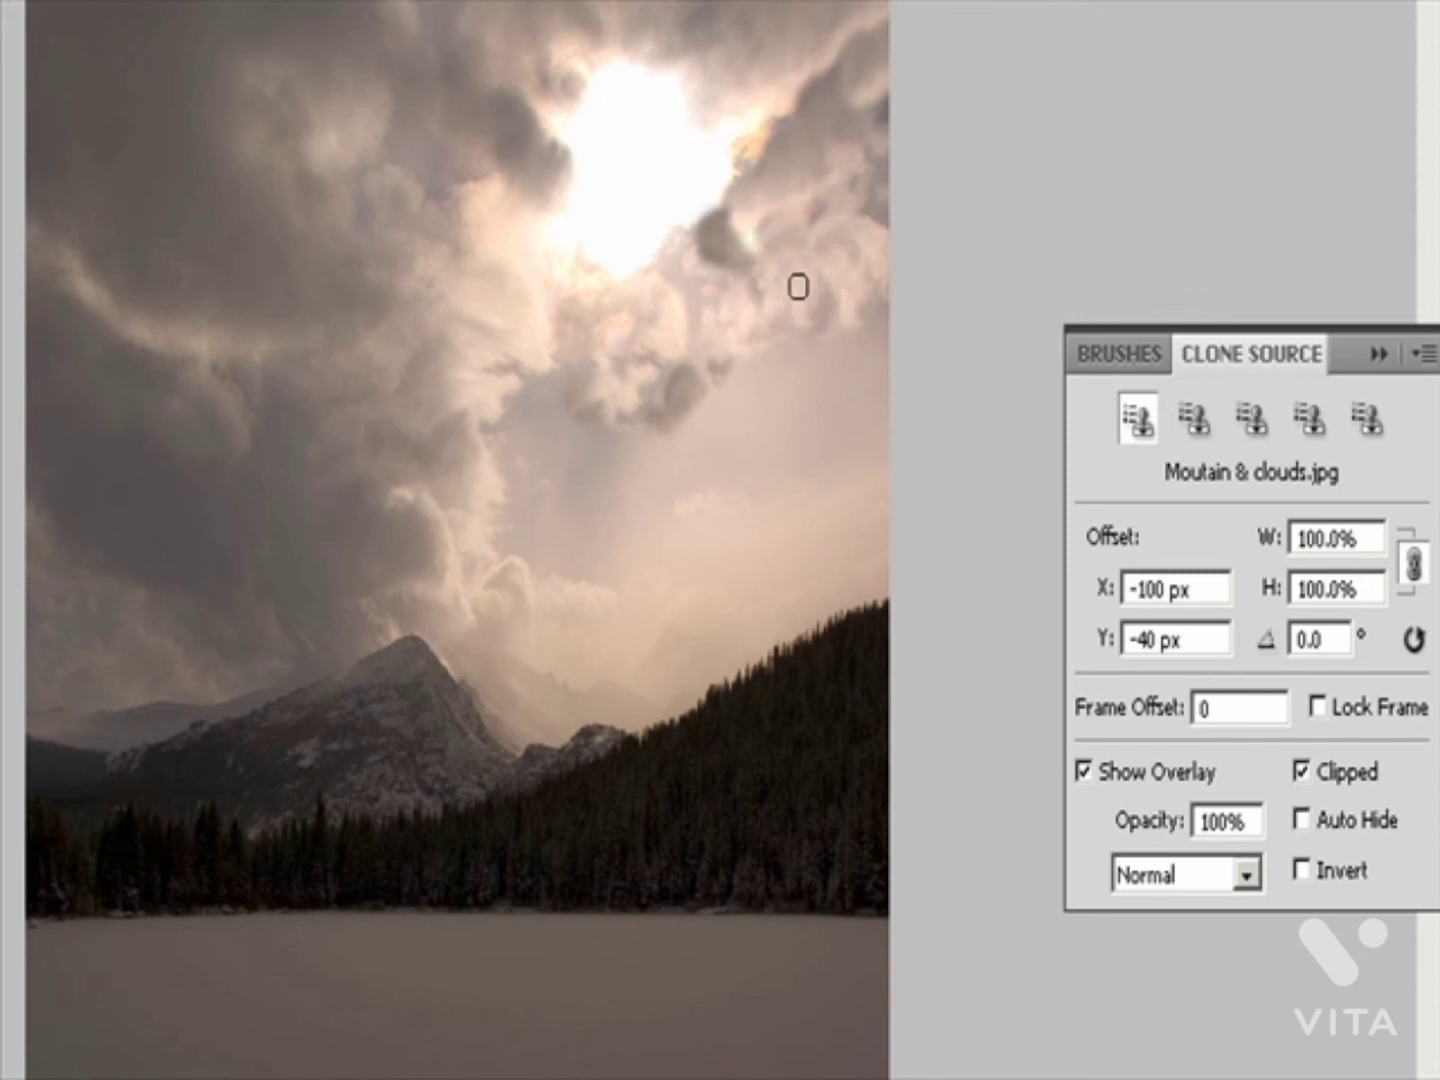
alt+click(725, 318)
mouse_move(707, 270)
mouse_down()
mouse_move(659, 256)
mouse_move(686, 331)
mouse_move(691, 289)
mouse_move(685, 364)
mouse_move(705, 270)
mouse_move(845, 271)
mouse_move(880, 239)
mouse_move(871, 194)
mouse_move(895, 258)
mouse_up()
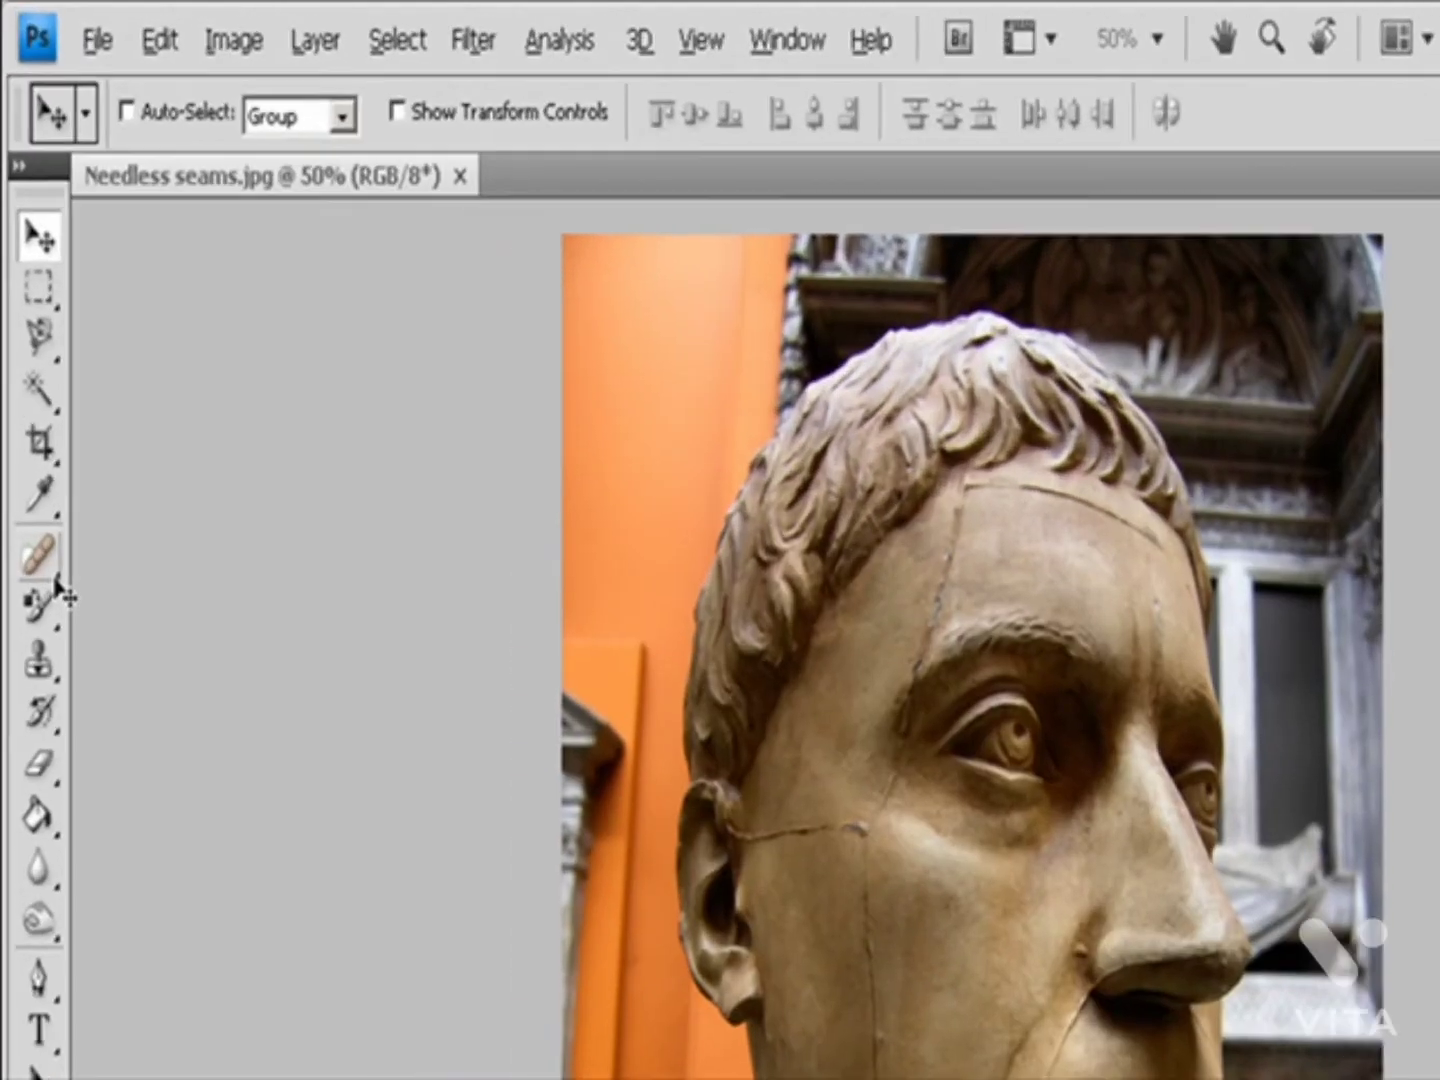
- Activate the Healing Brush tool on the statue photo, review its brush settings and keep the mode at Normal
click(31, 345)
click(62, 616)
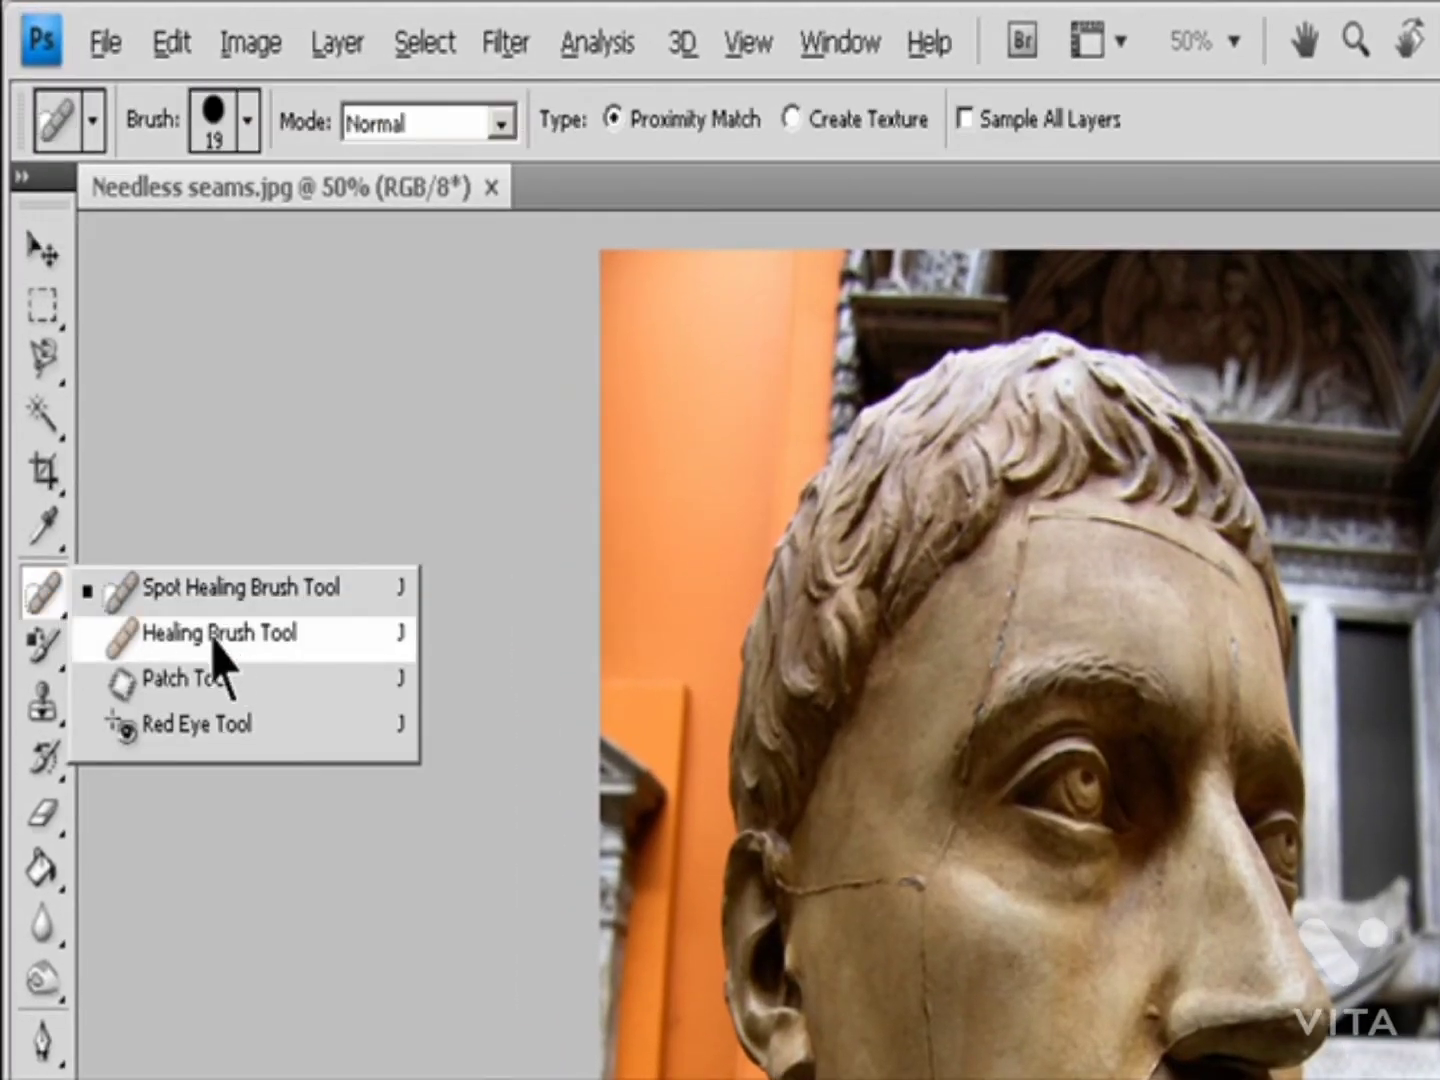
click(230, 643)
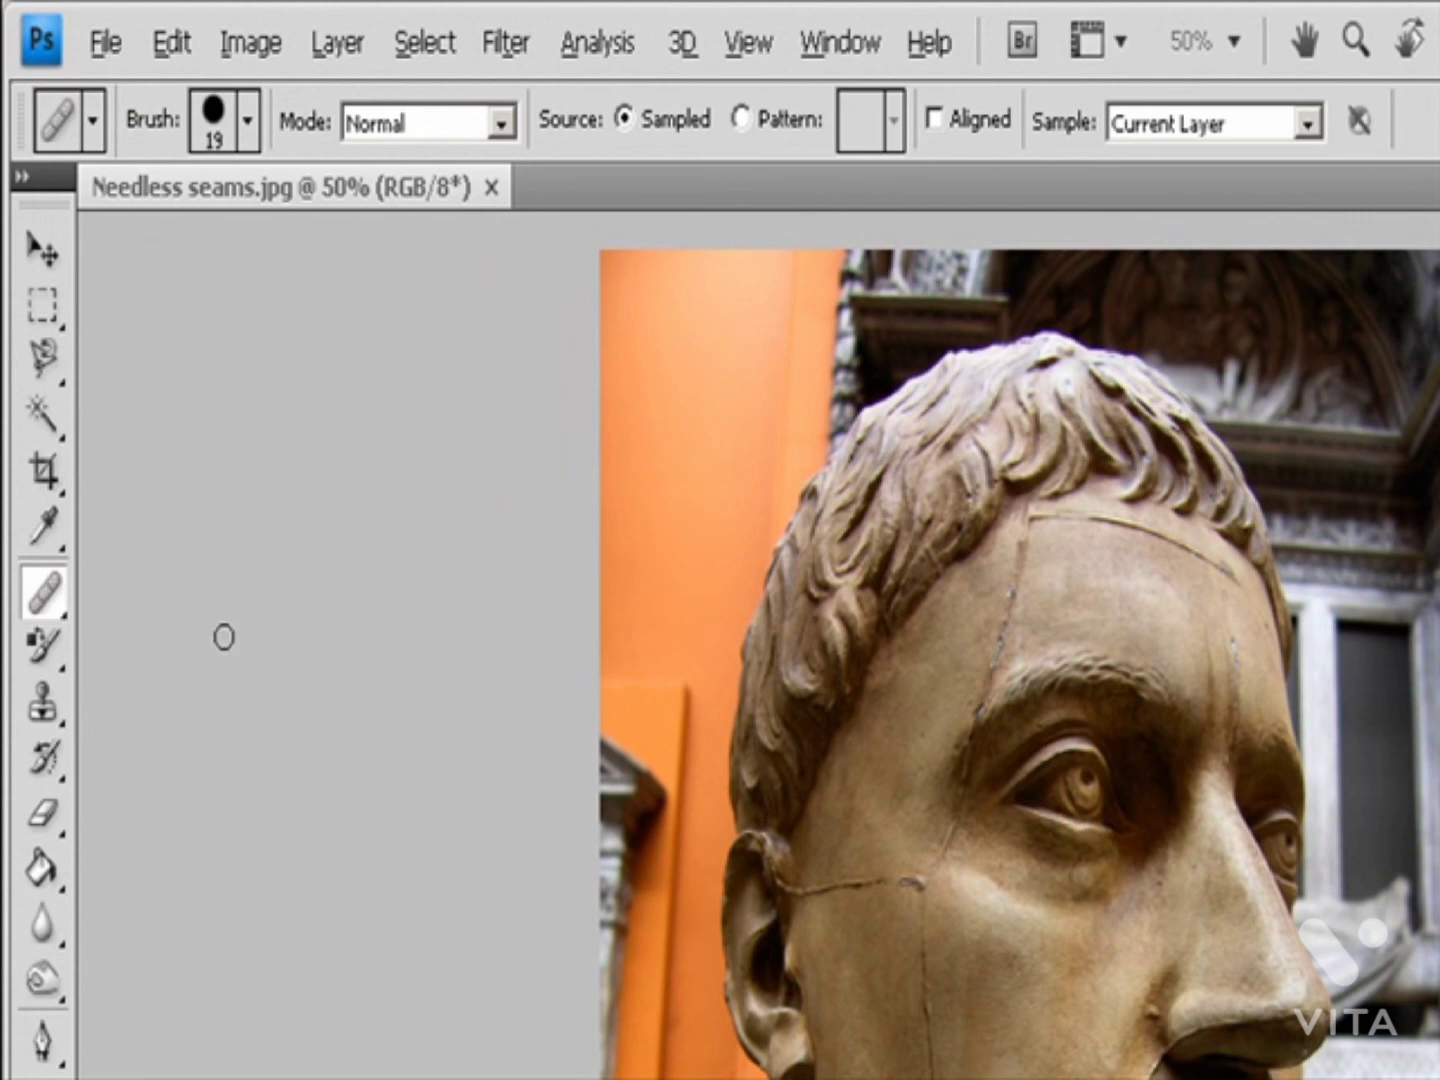
click(247, 121)
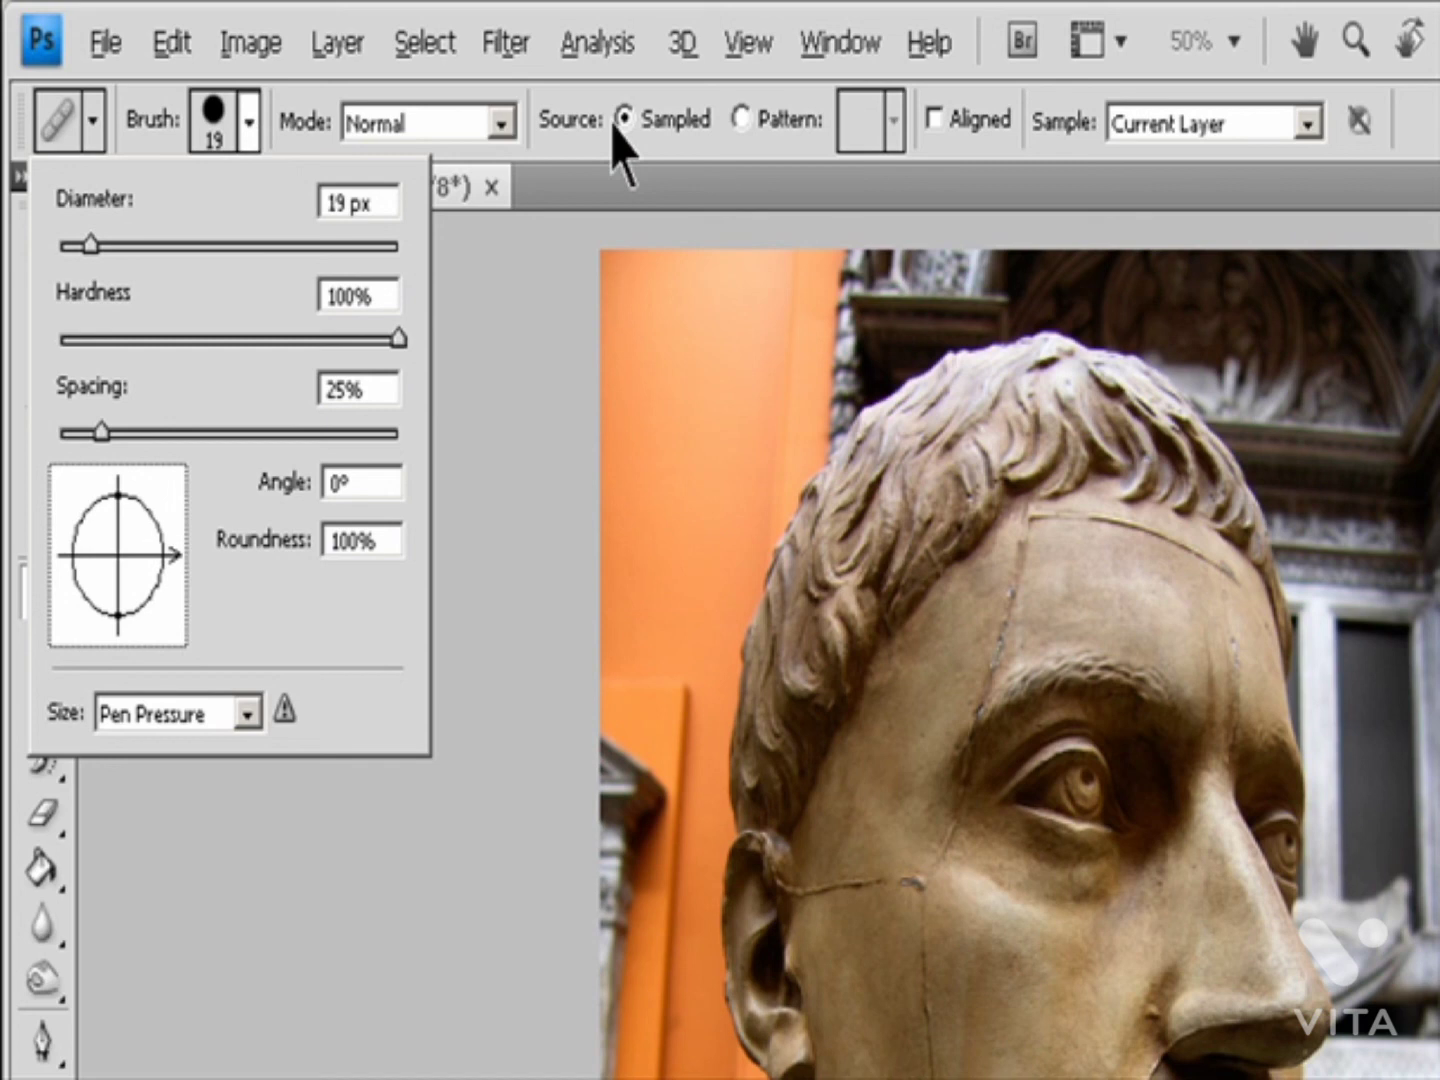
click(501, 123)
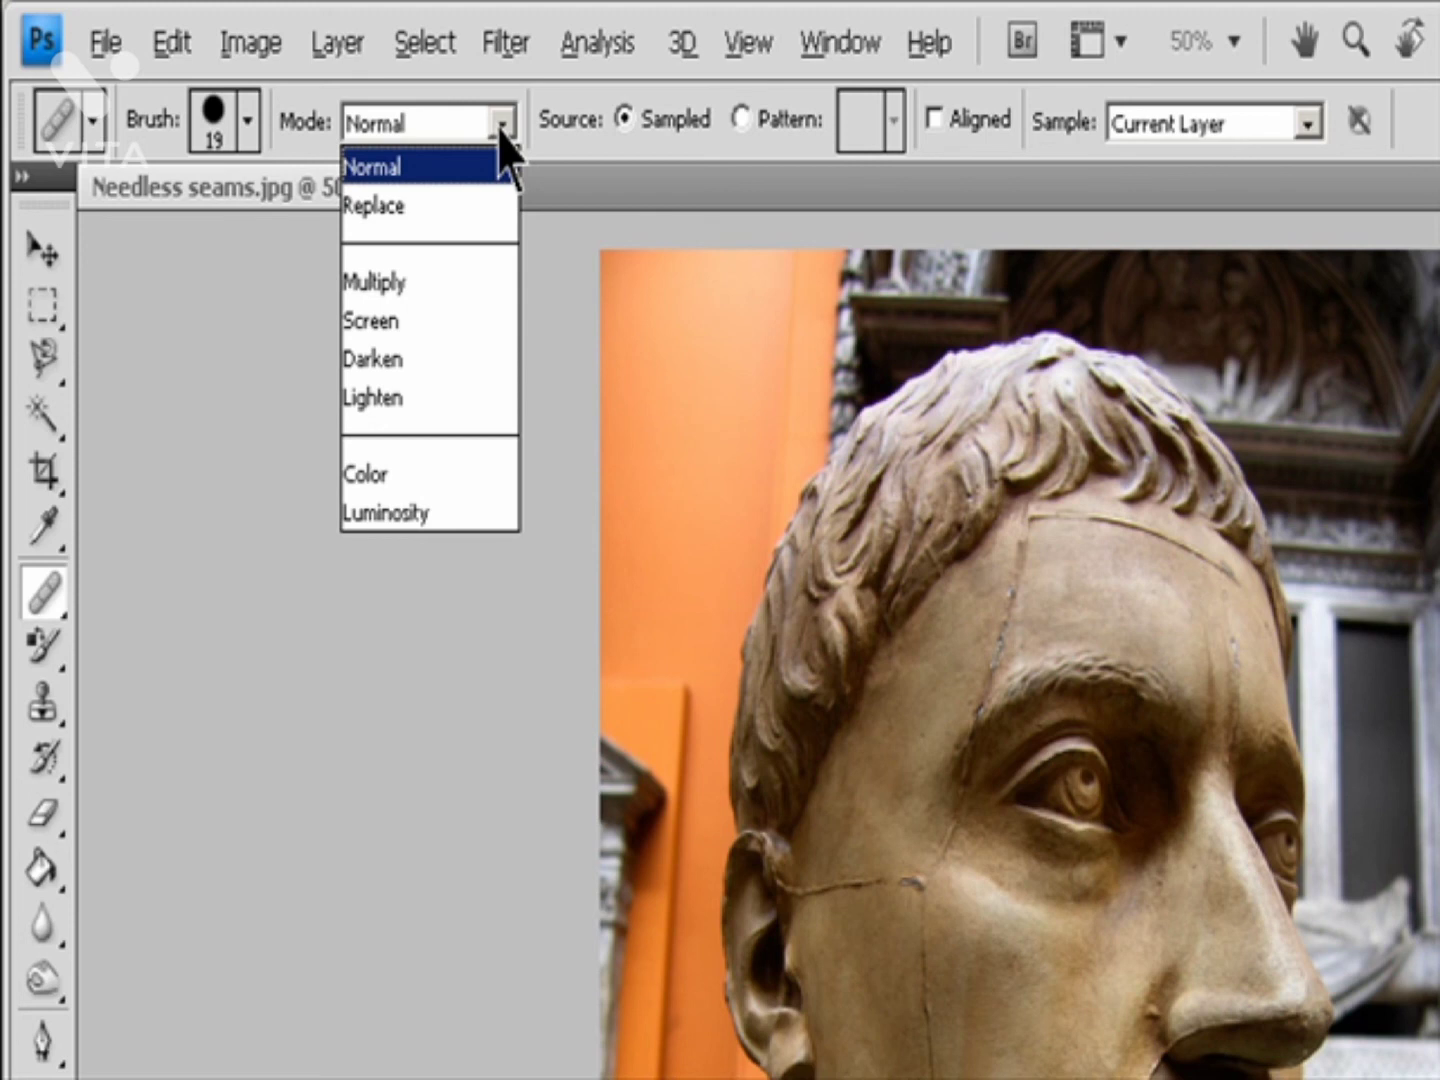
click(712, 180)
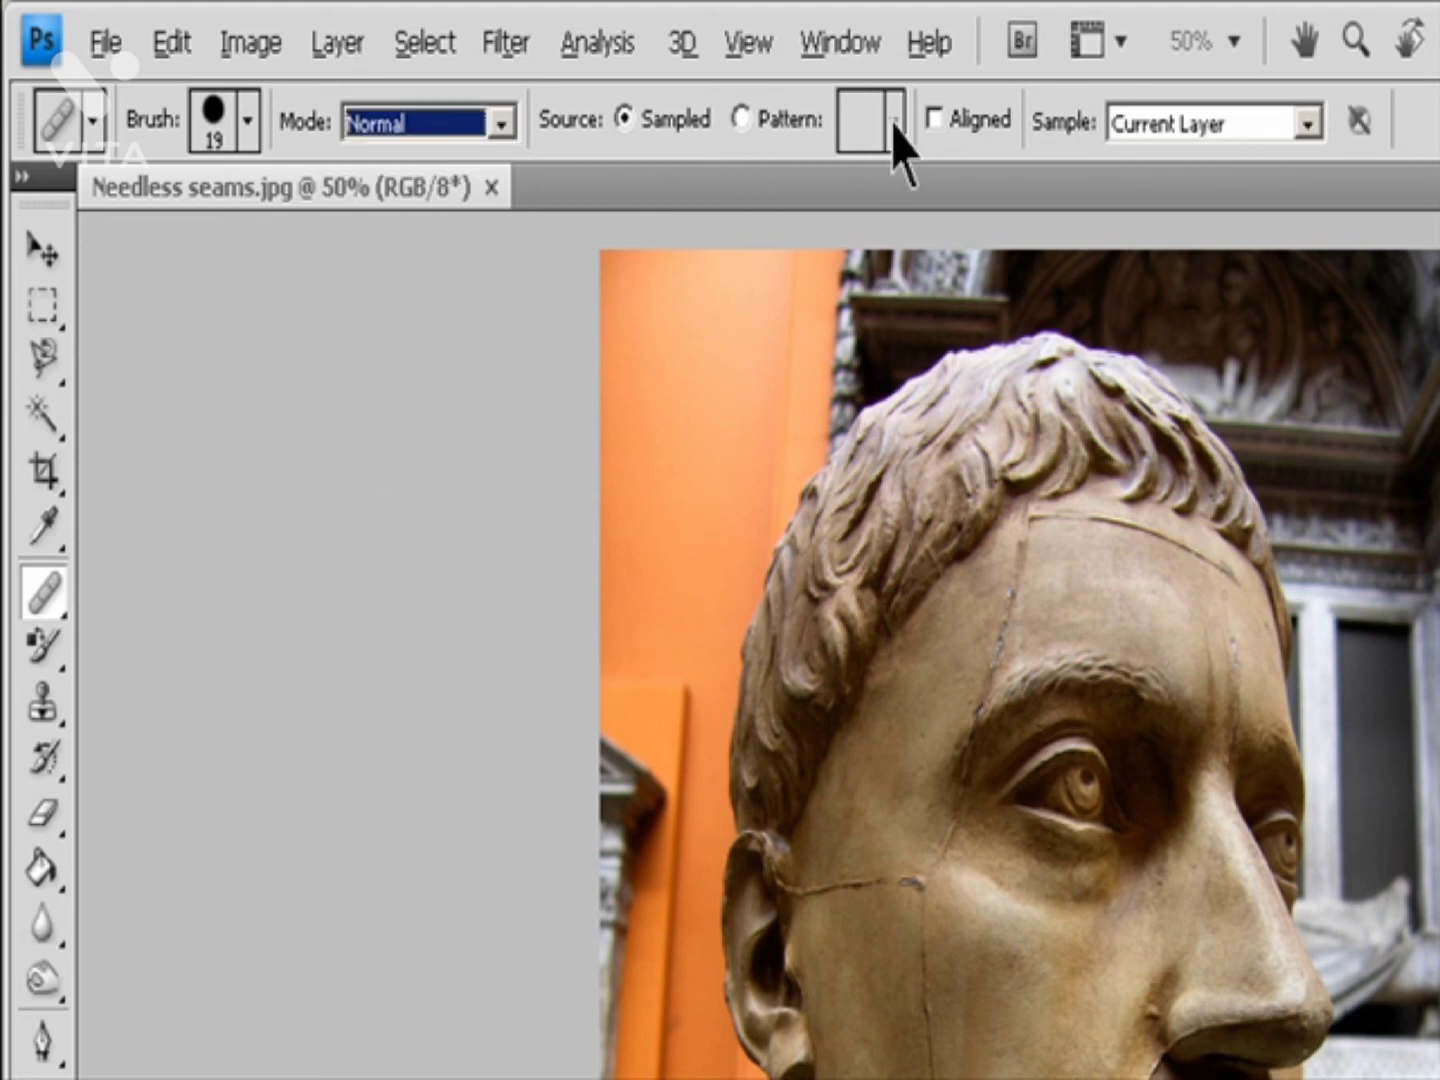
- Review the Healing Brush's Aligned and Sample options, leaving sampling on Current Layer
click(934, 119)
click(933, 119)
click(1307, 123)
click(1306, 122)
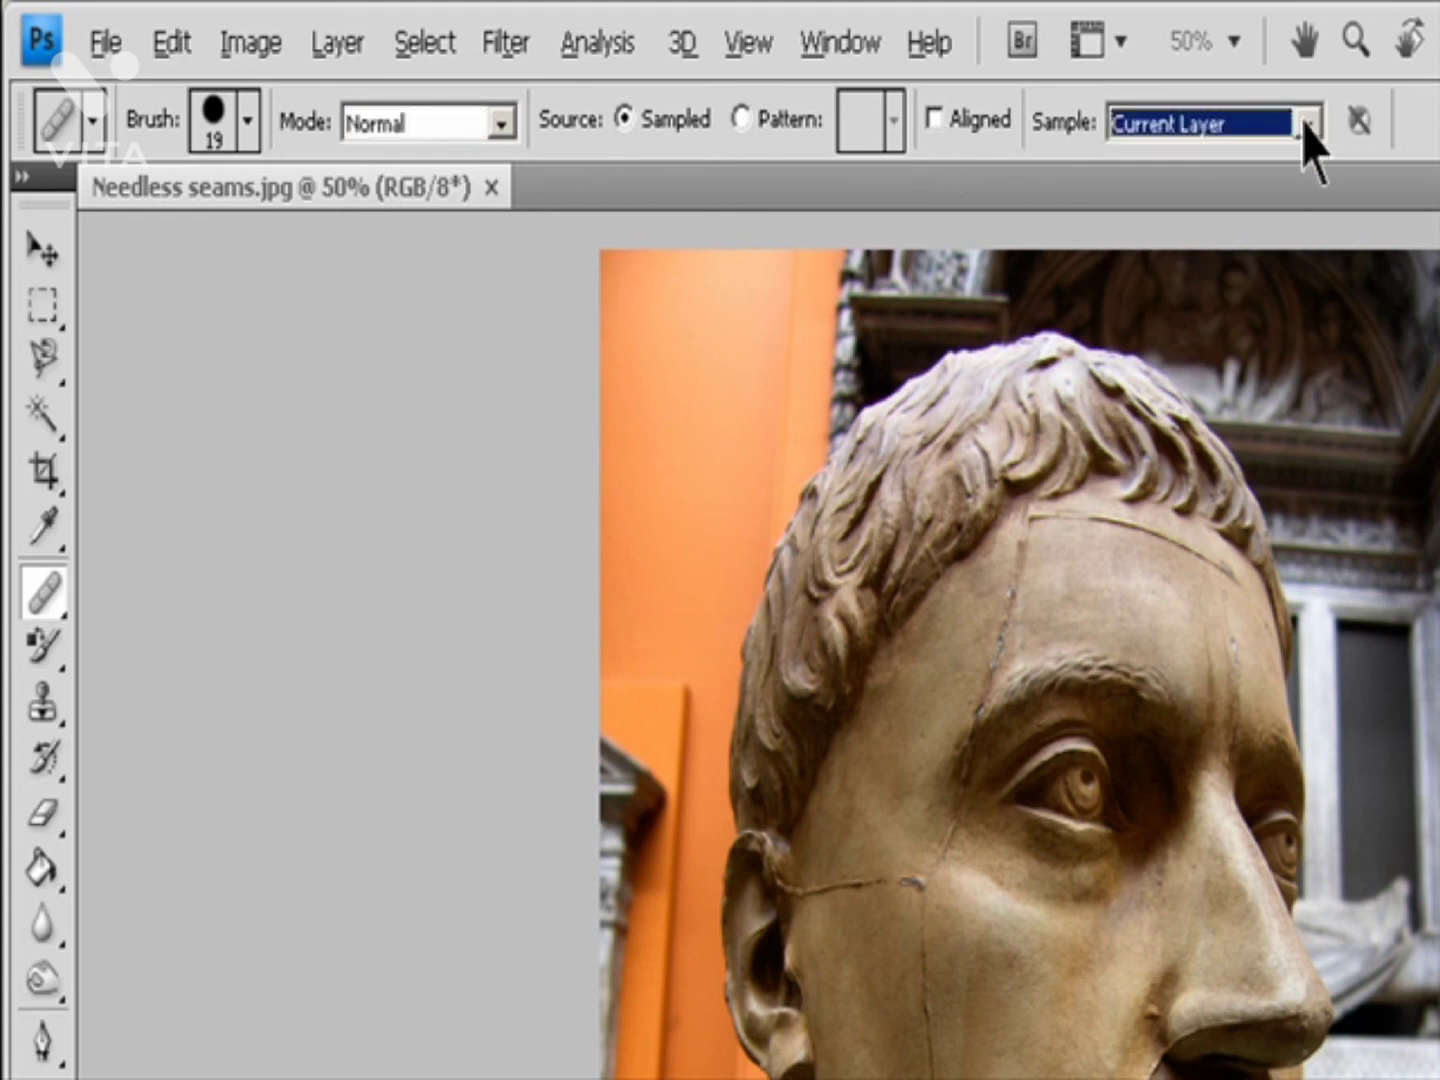
key(Escape)
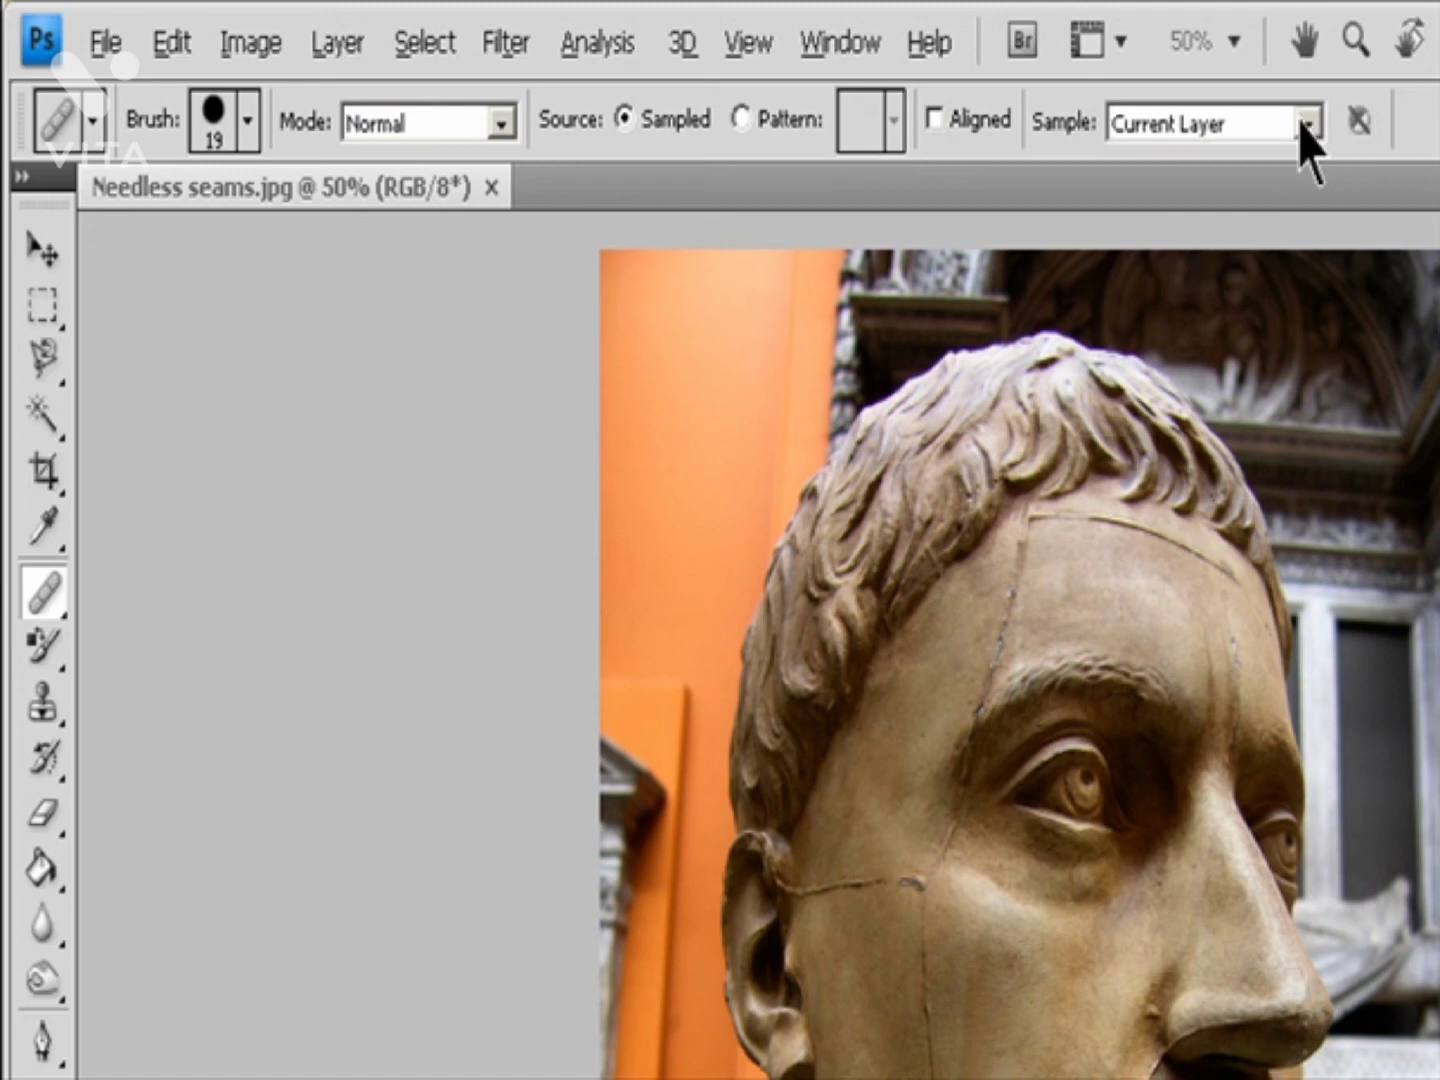
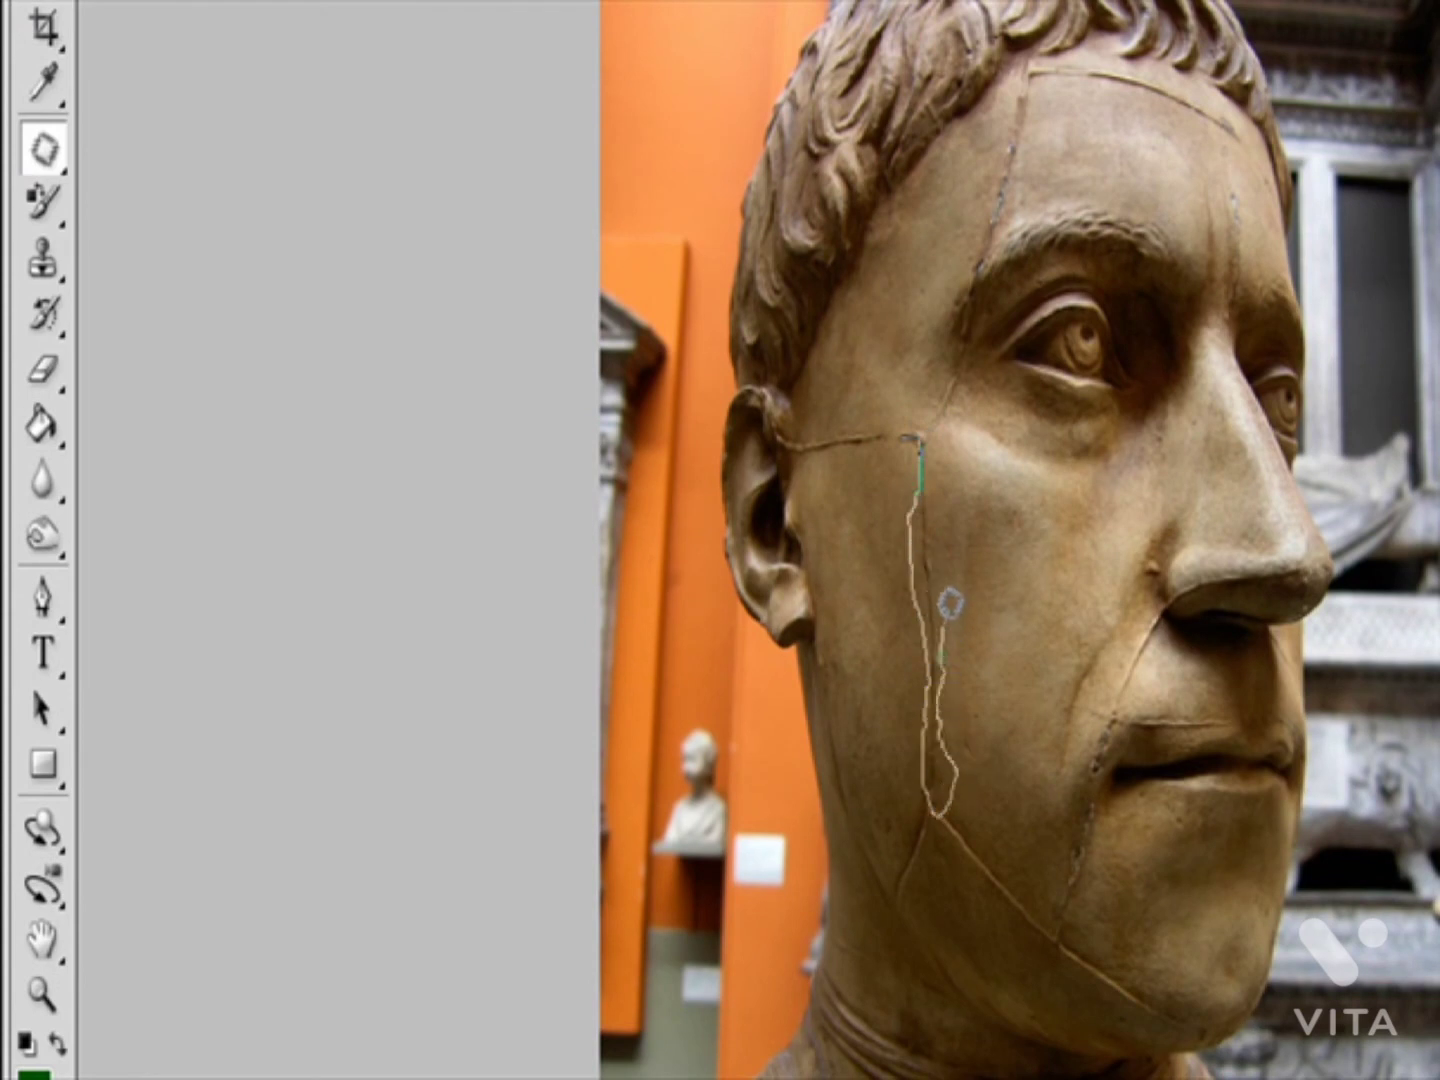
- Try outlining areas along the statue's vertical cheek seam with the Patch tool, patch the seam onto the clear cheek and deselect
drag(958, 544, 940, 429)
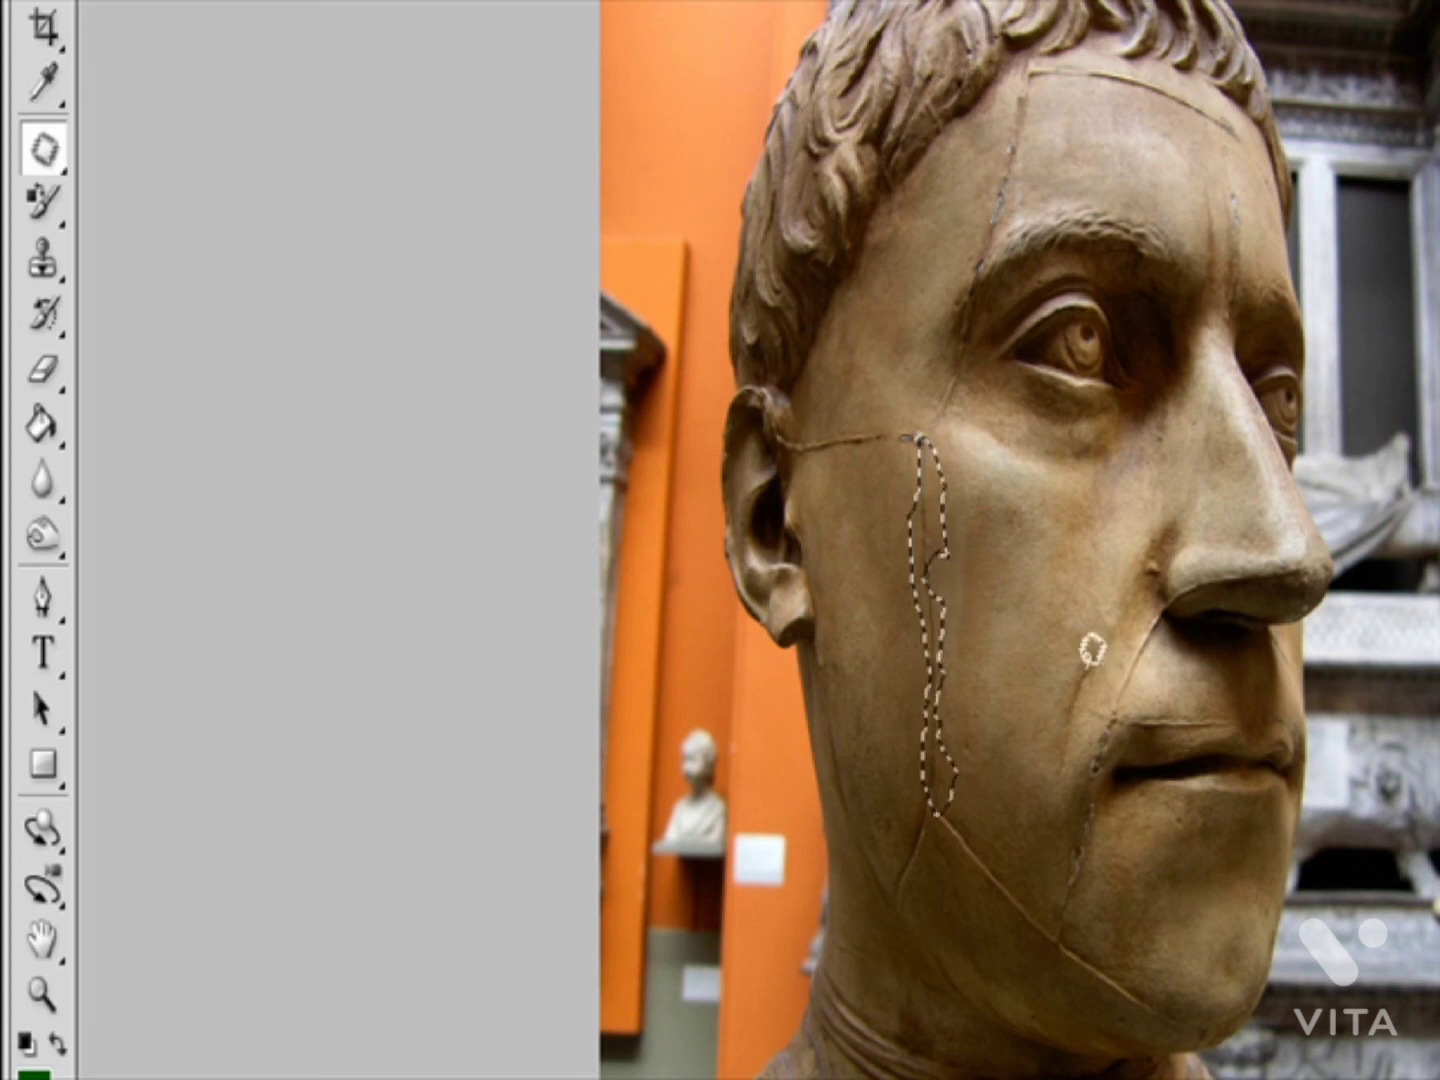
mouse_move(950, 518)
mouse_down()
mouse_move(954, 600)
mouse_move(936, 648)
mouse_up()
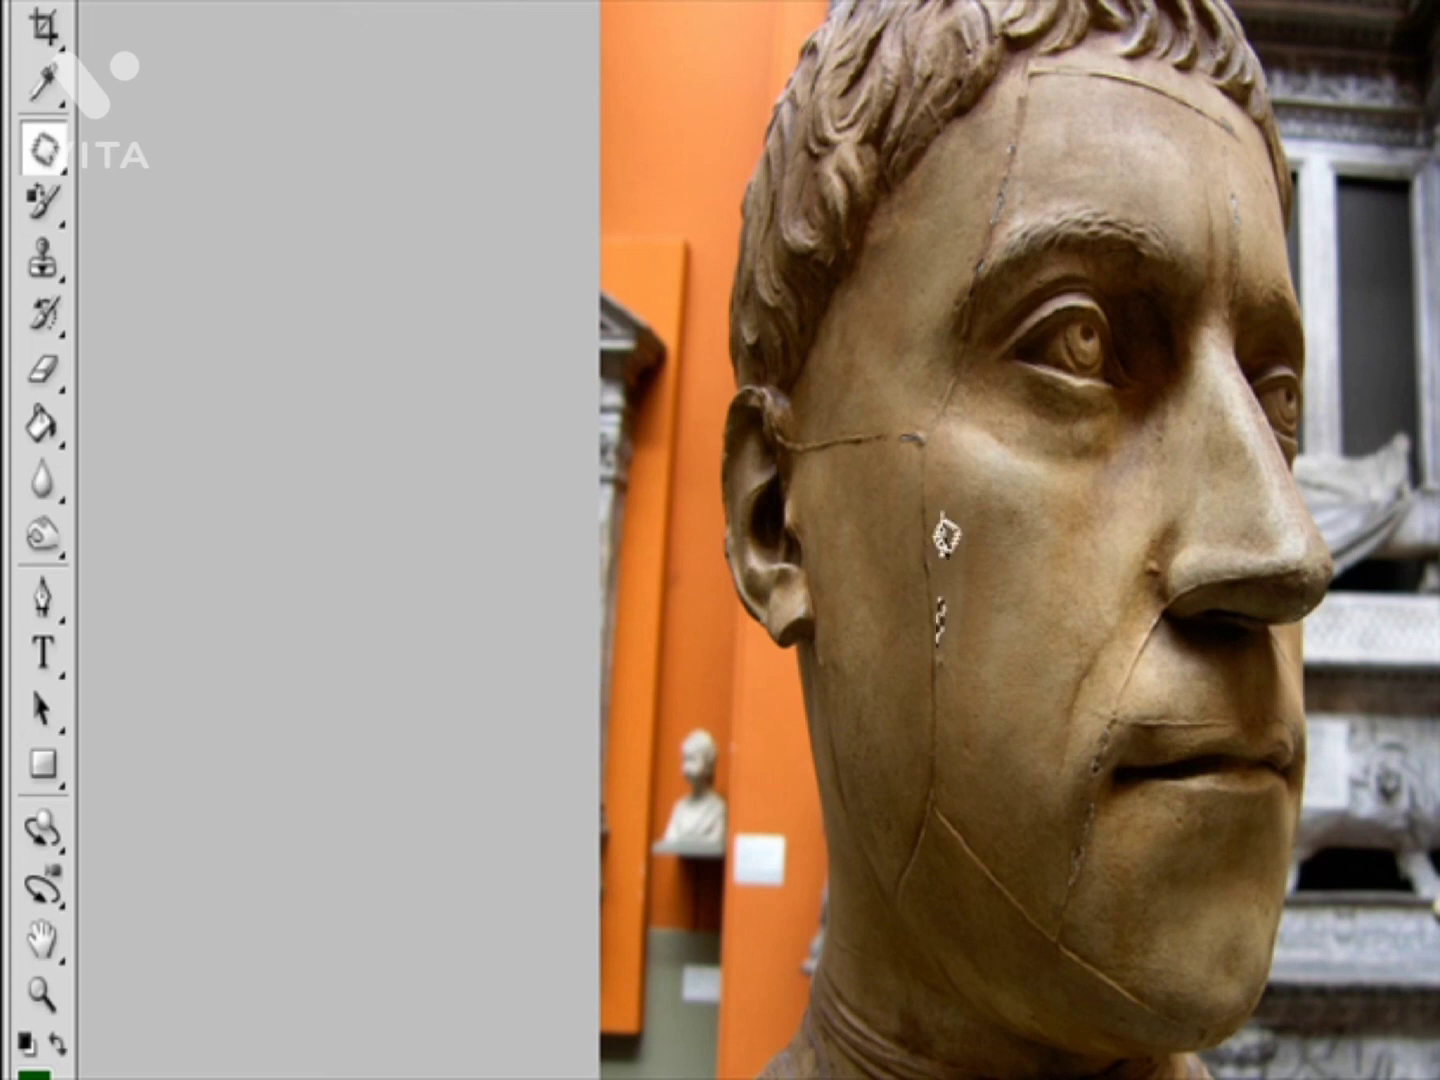
mouse_move(941, 550)
mouse_down()
mouse_move(922, 553)
mouse_move(924, 566)
mouse_up()
mouse_move(979, 513)
mouse_down()
mouse_move(1003, 605)
mouse_move(1013, 629)
mouse_move(1030, 623)
mouse_move(1004, 490)
mouse_move(984, 500)
mouse_move(1038, 580)
mouse_move(1006, 559)
mouse_move(942, 578)
mouse_move(935, 531)
mouse_up()
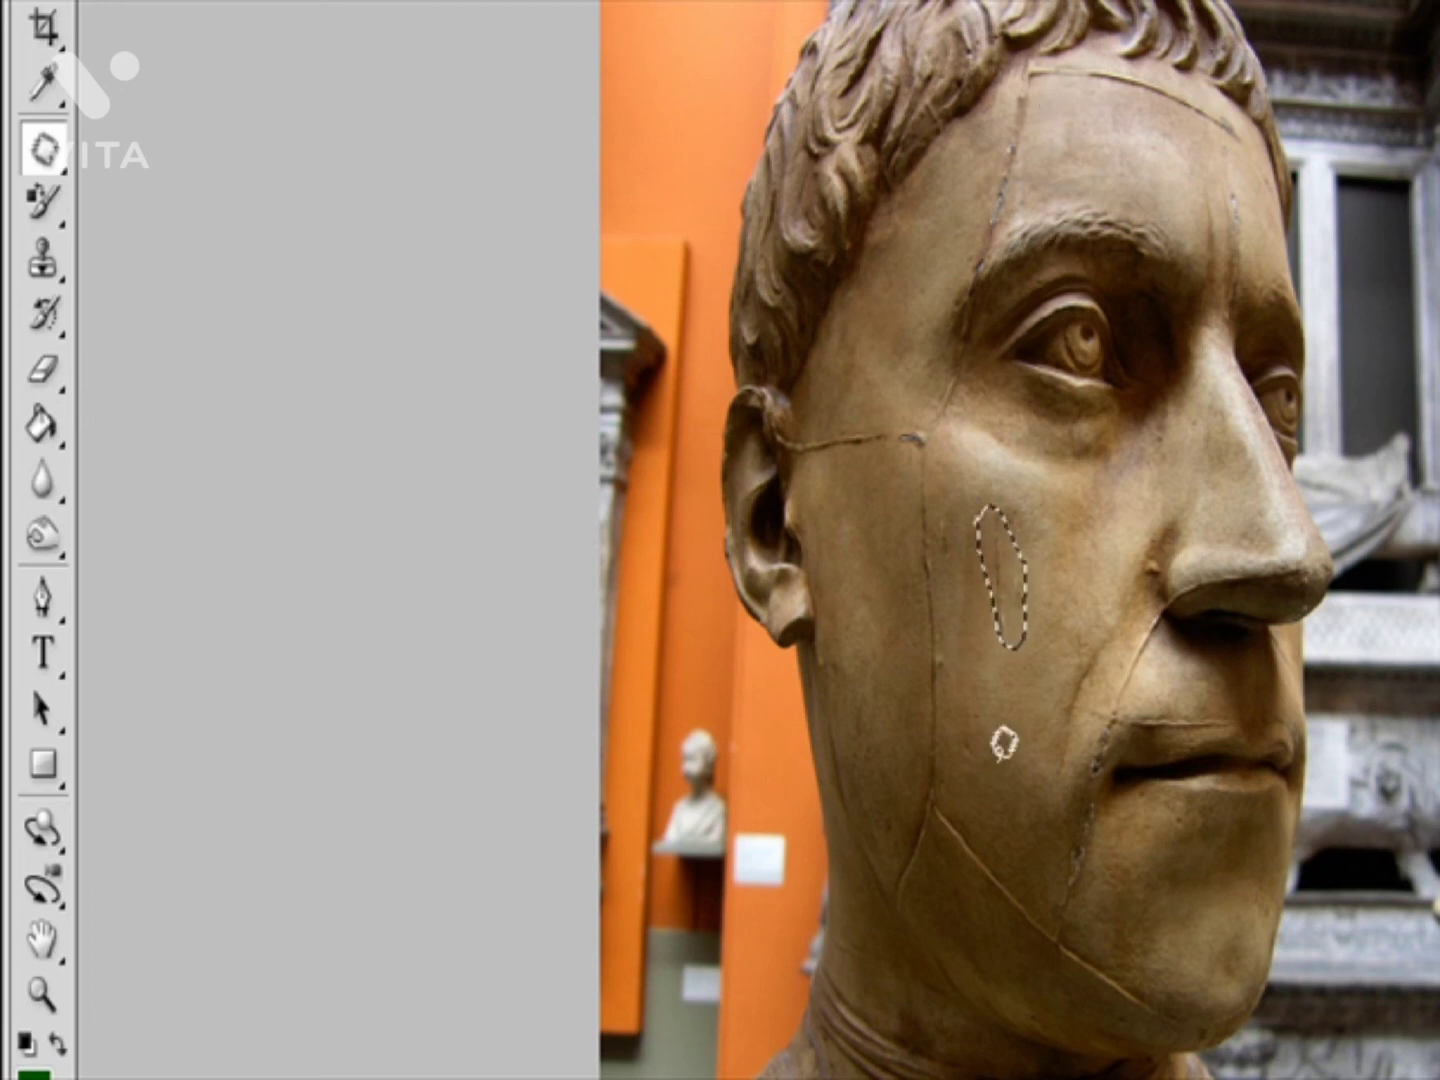
key(ctrl+d)
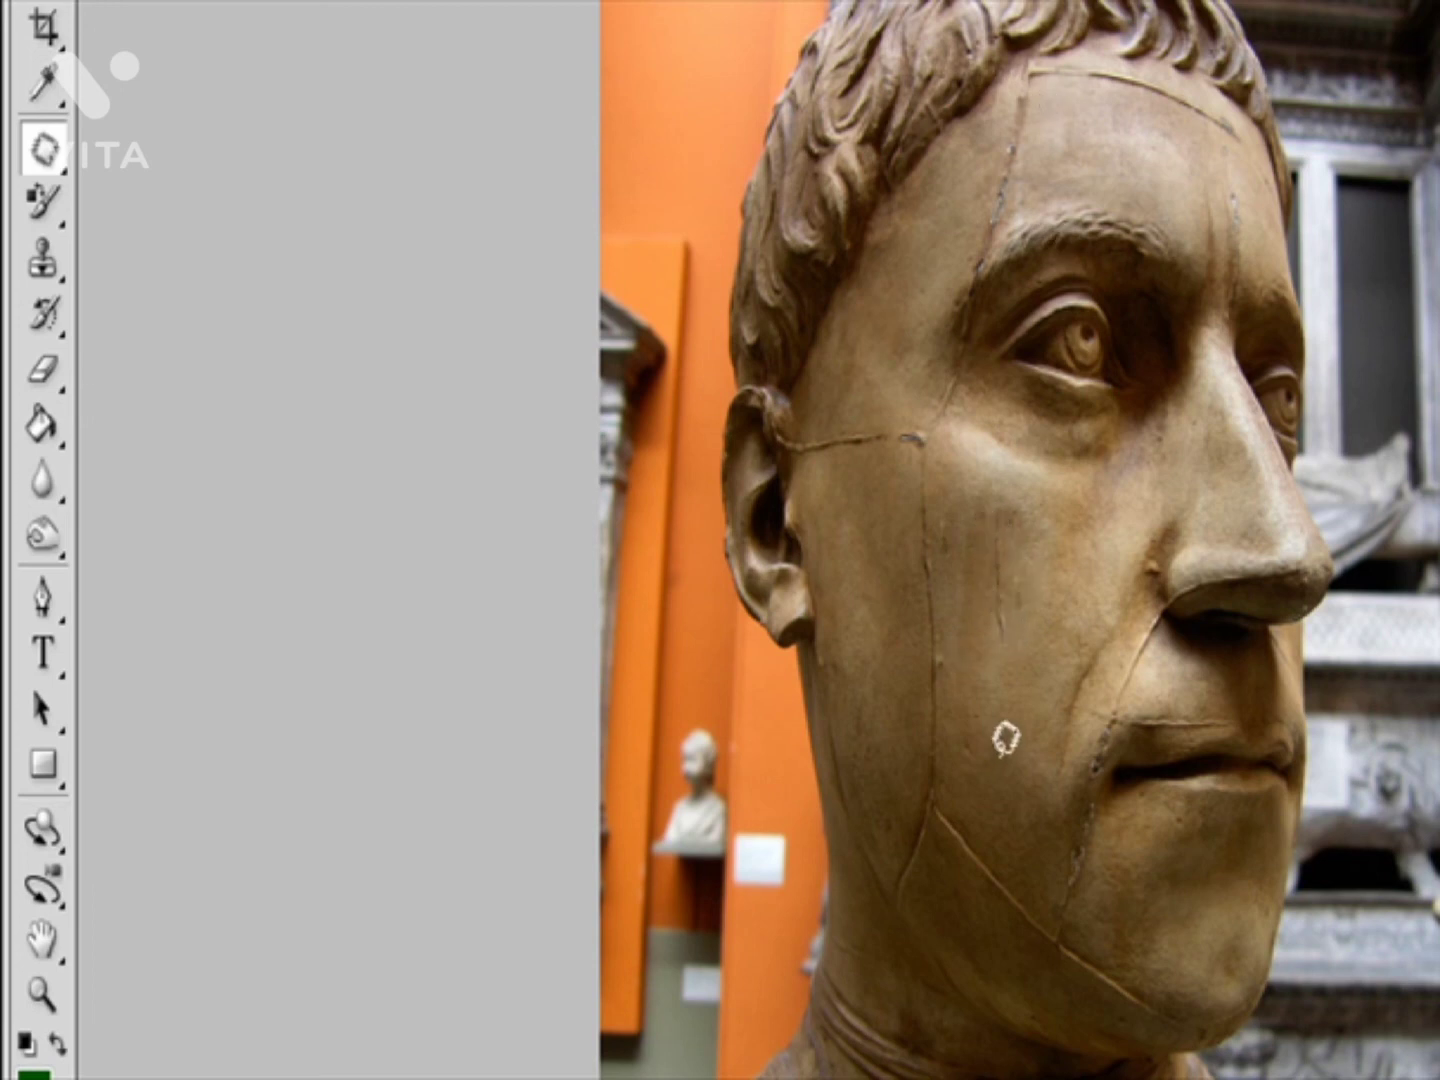
- Try patching a lower cheek area from the seam's top end, and the seam's upper junction from the clear cheek
mouse_move(1000, 571)
mouse_down()
mouse_move(973, 662)
mouse_move(979, 734)
mouse_move(1017, 741)
mouse_move(1003, 569)
mouse_up()
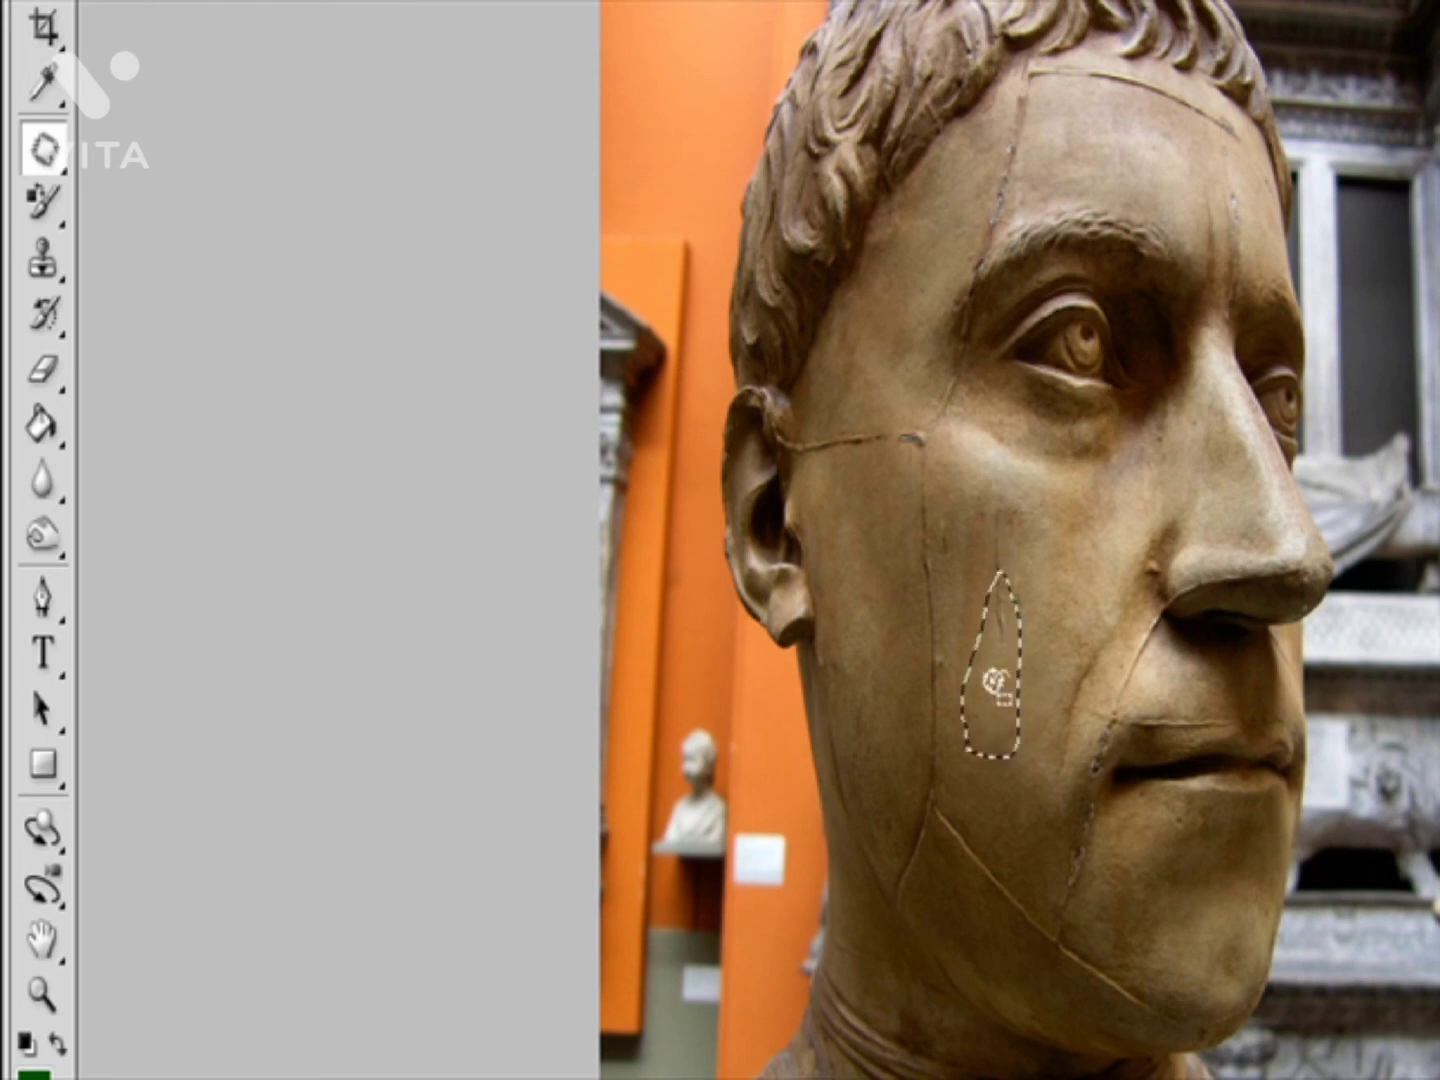
mouse_move(986, 700)
mouse_down()
mouse_move(922, 651)
mouse_move(913, 482)
mouse_up()
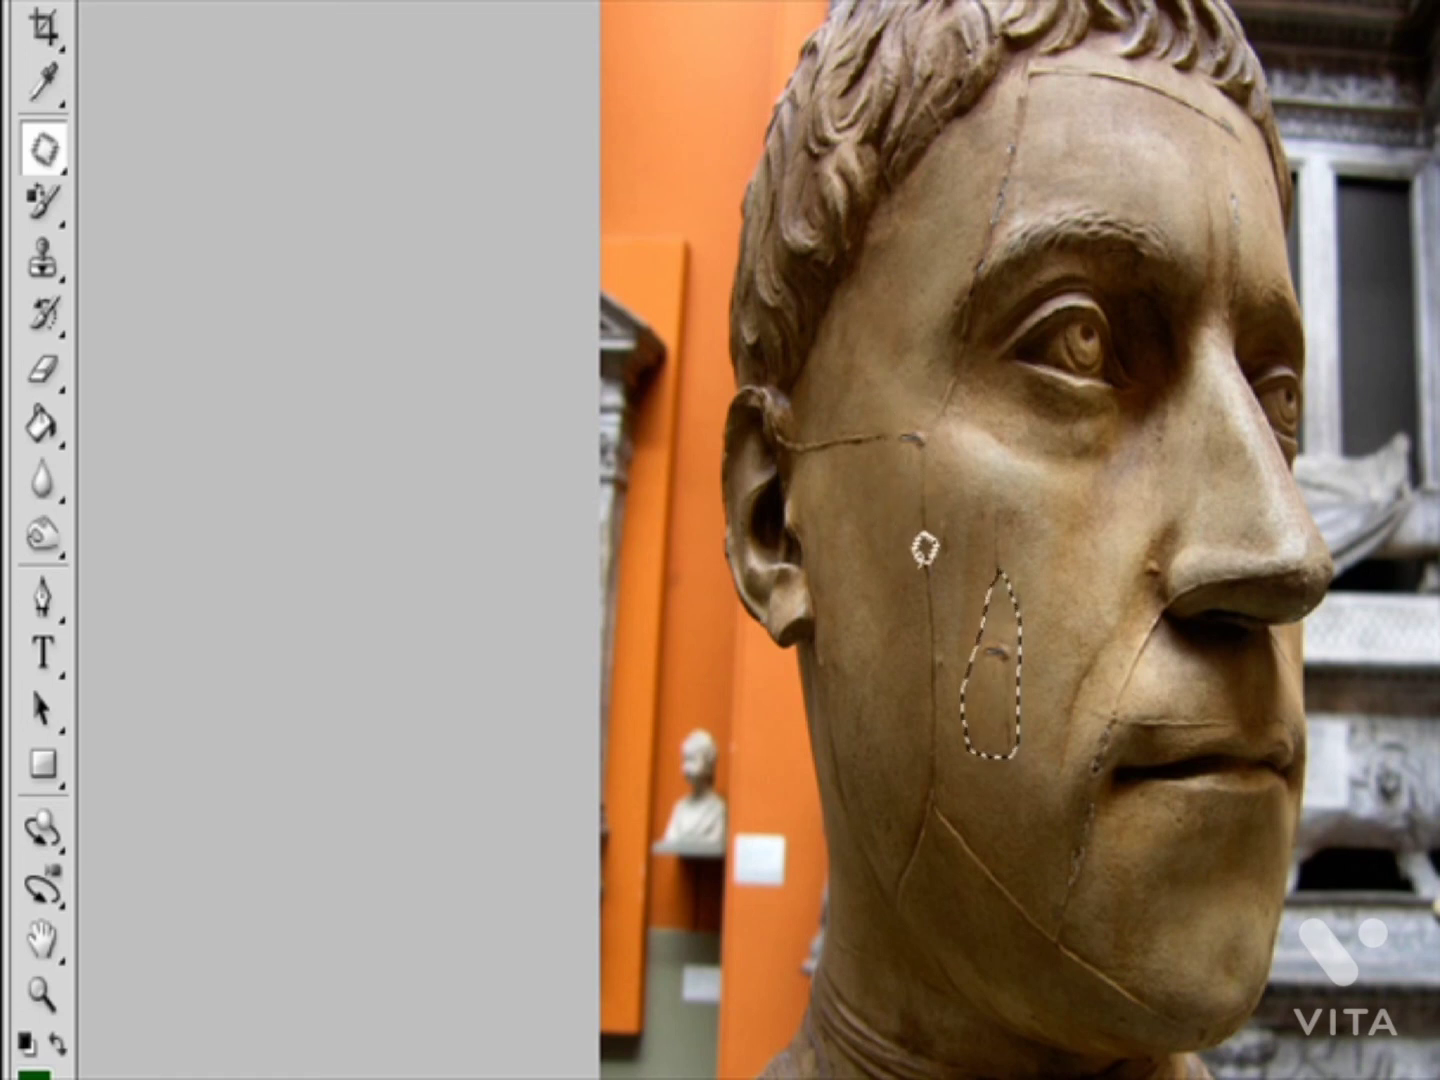
mouse_move(897, 400)
mouse_down()
mouse_move(912, 566)
mouse_move(959, 594)
mouse_move(967, 435)
mouse_move(932, 398)
mouse_move(896, 401)
mouse_up()
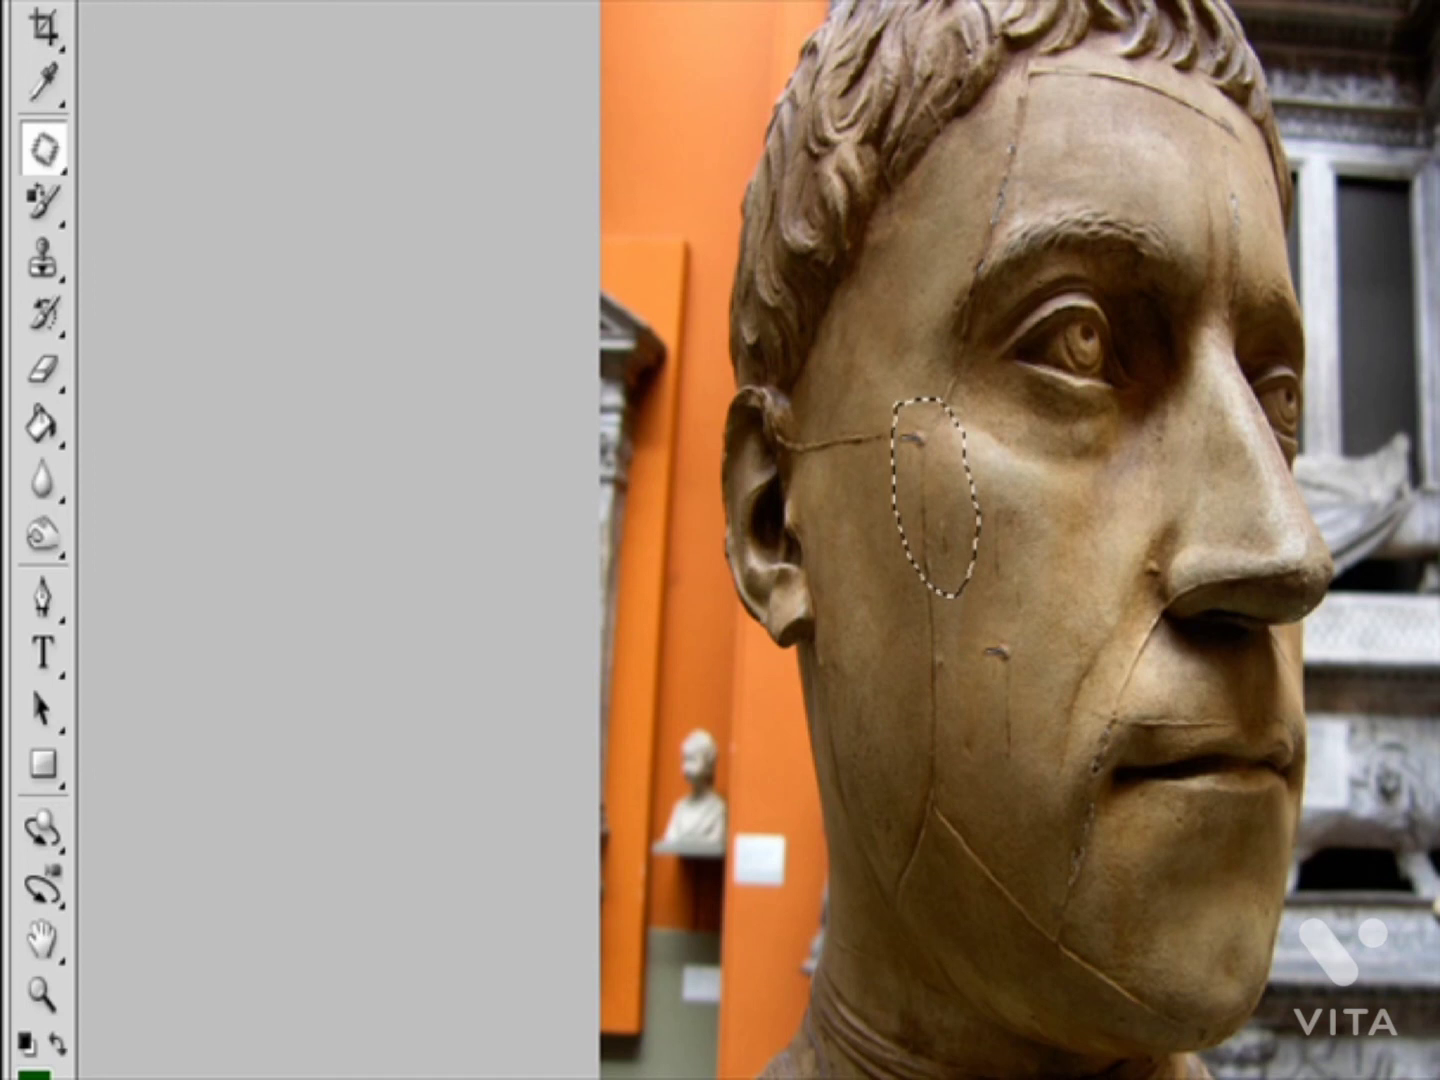
drag(949, 525, 1035, 645)
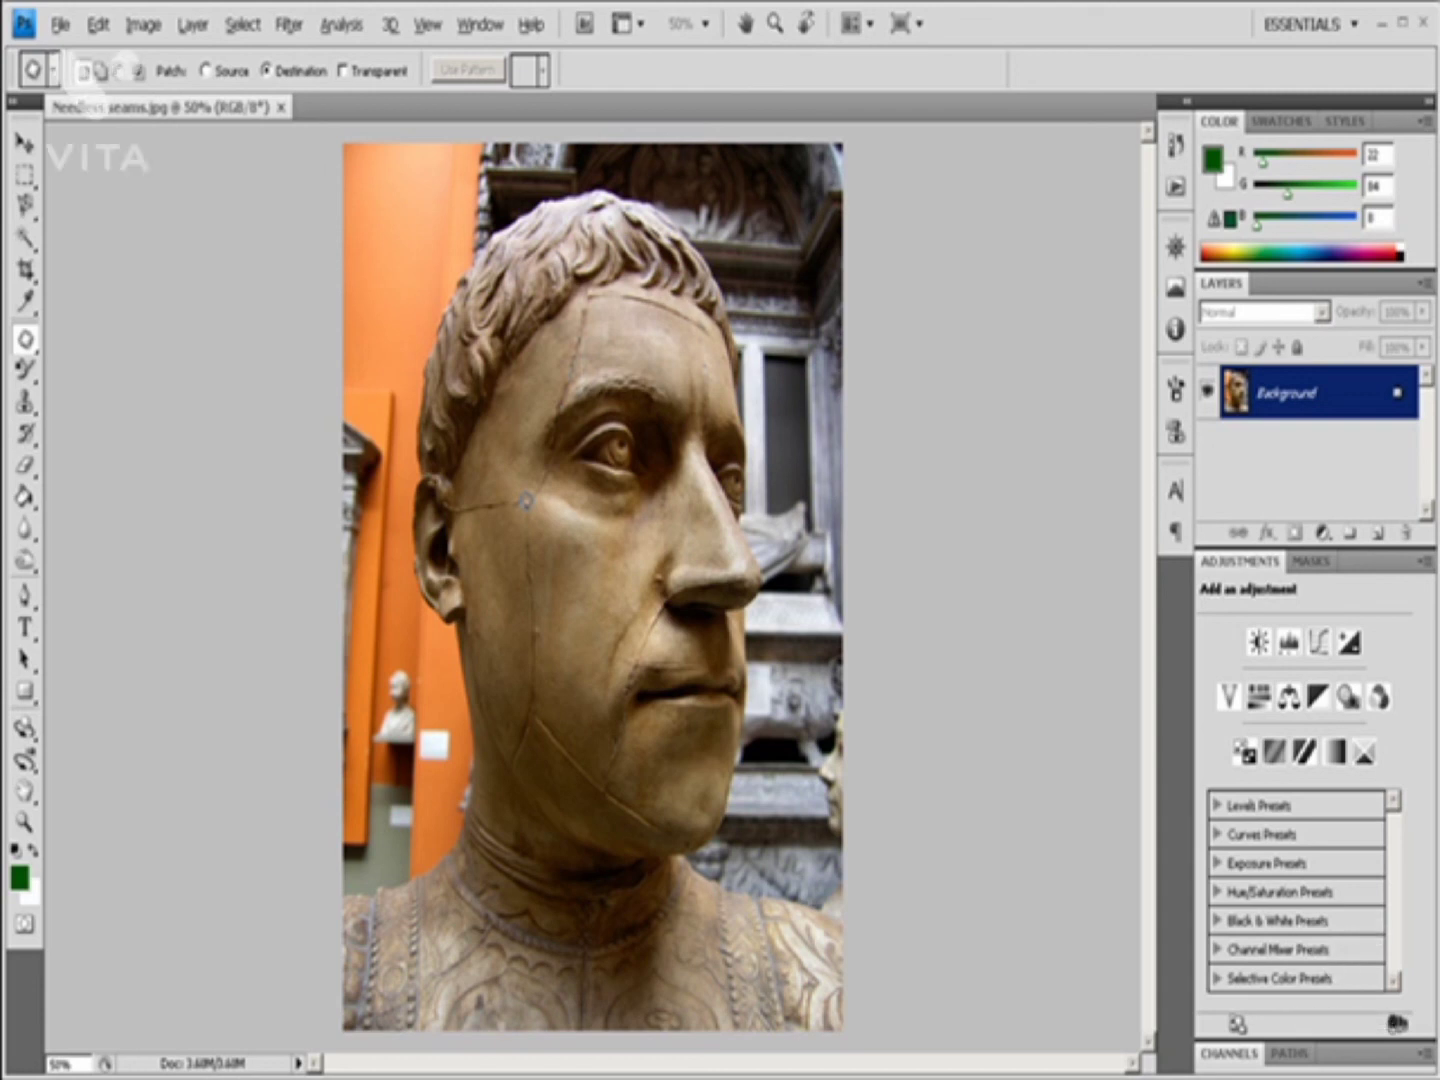
- Outline the vertical cheek seam in a long oval with the Patch tool and fill it with the floral-looking pattern
mouse_move(525, 645)
mouse_down()
mouse_move(545, 701)
mouse_move(559, 690)
mouse_move(518, 653)
mouse_move(516, 529)
mouse_move(527, 495)
mouse_move(556, 499)
mouse_move(560, 695)
mouse_up()
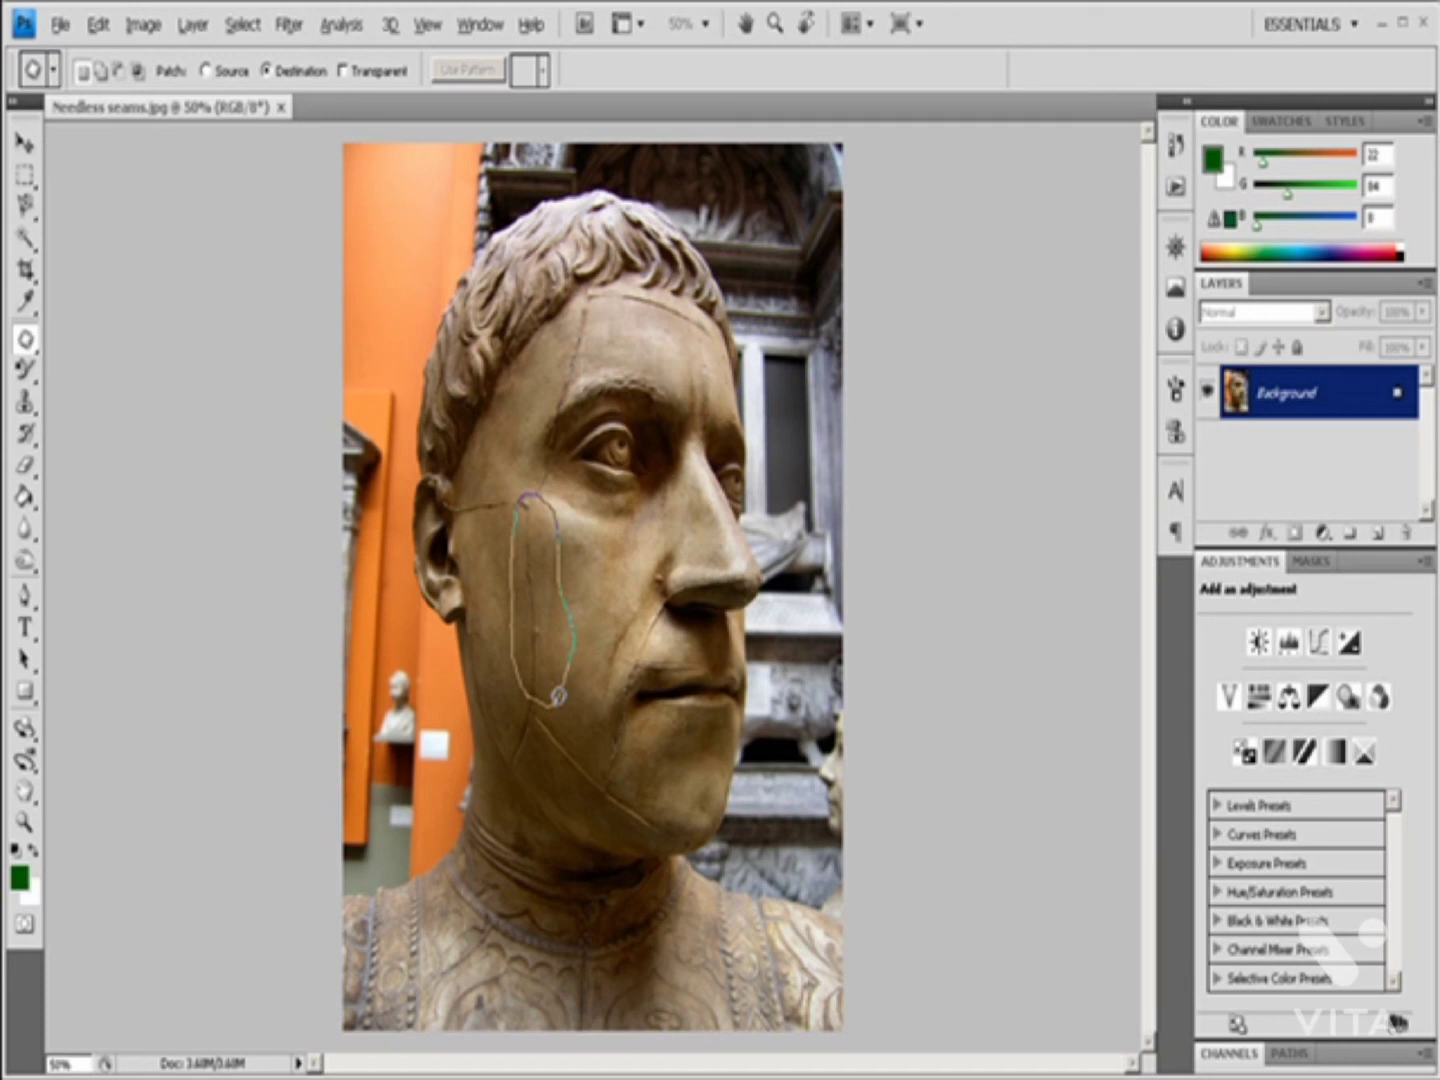
drag(558, 696, 559, 698)
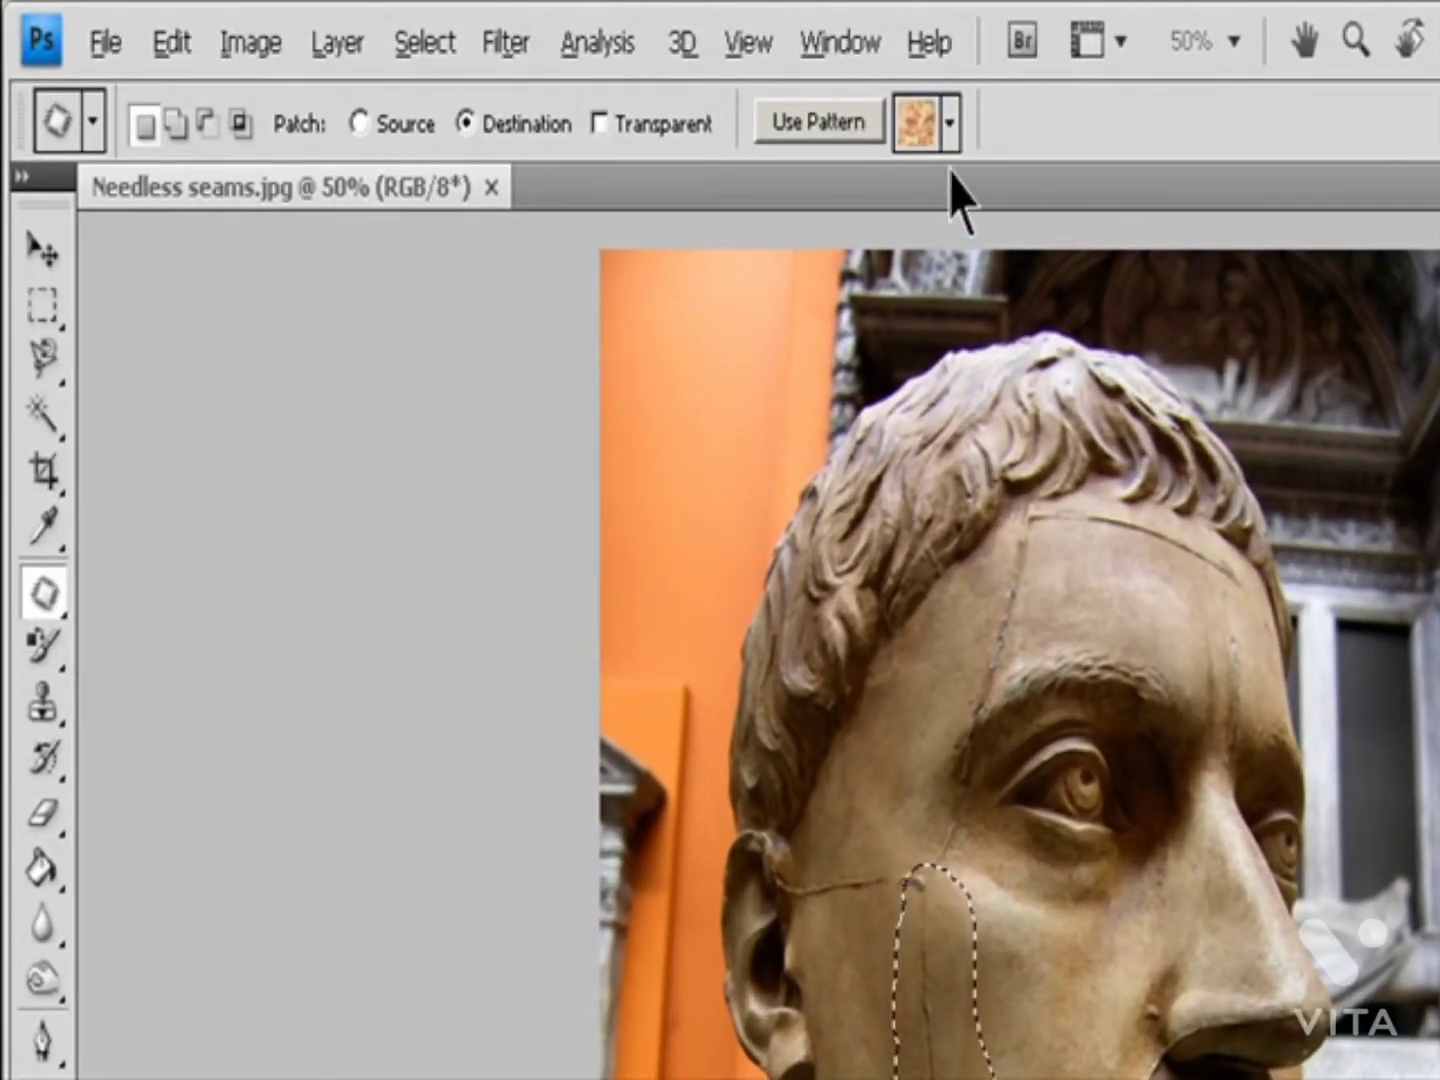
click(840, 122)
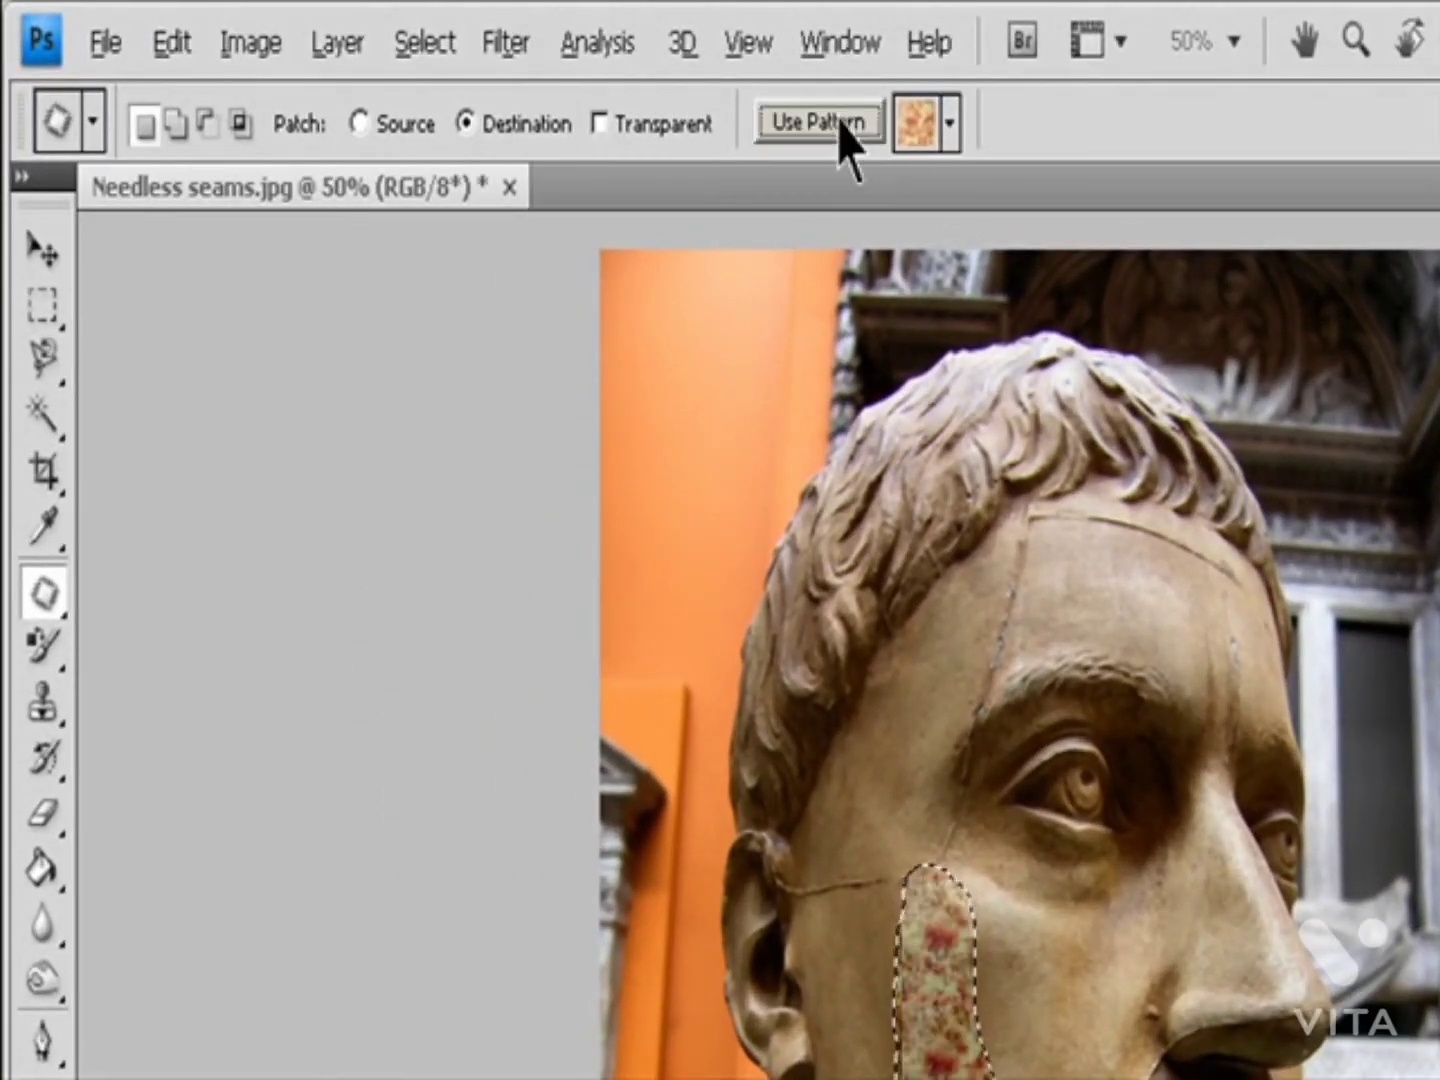
- Replace the fill in the outlined cheek seam with the blue bubble pattern and deselect the area
click(950, 124)
click(745, 228)
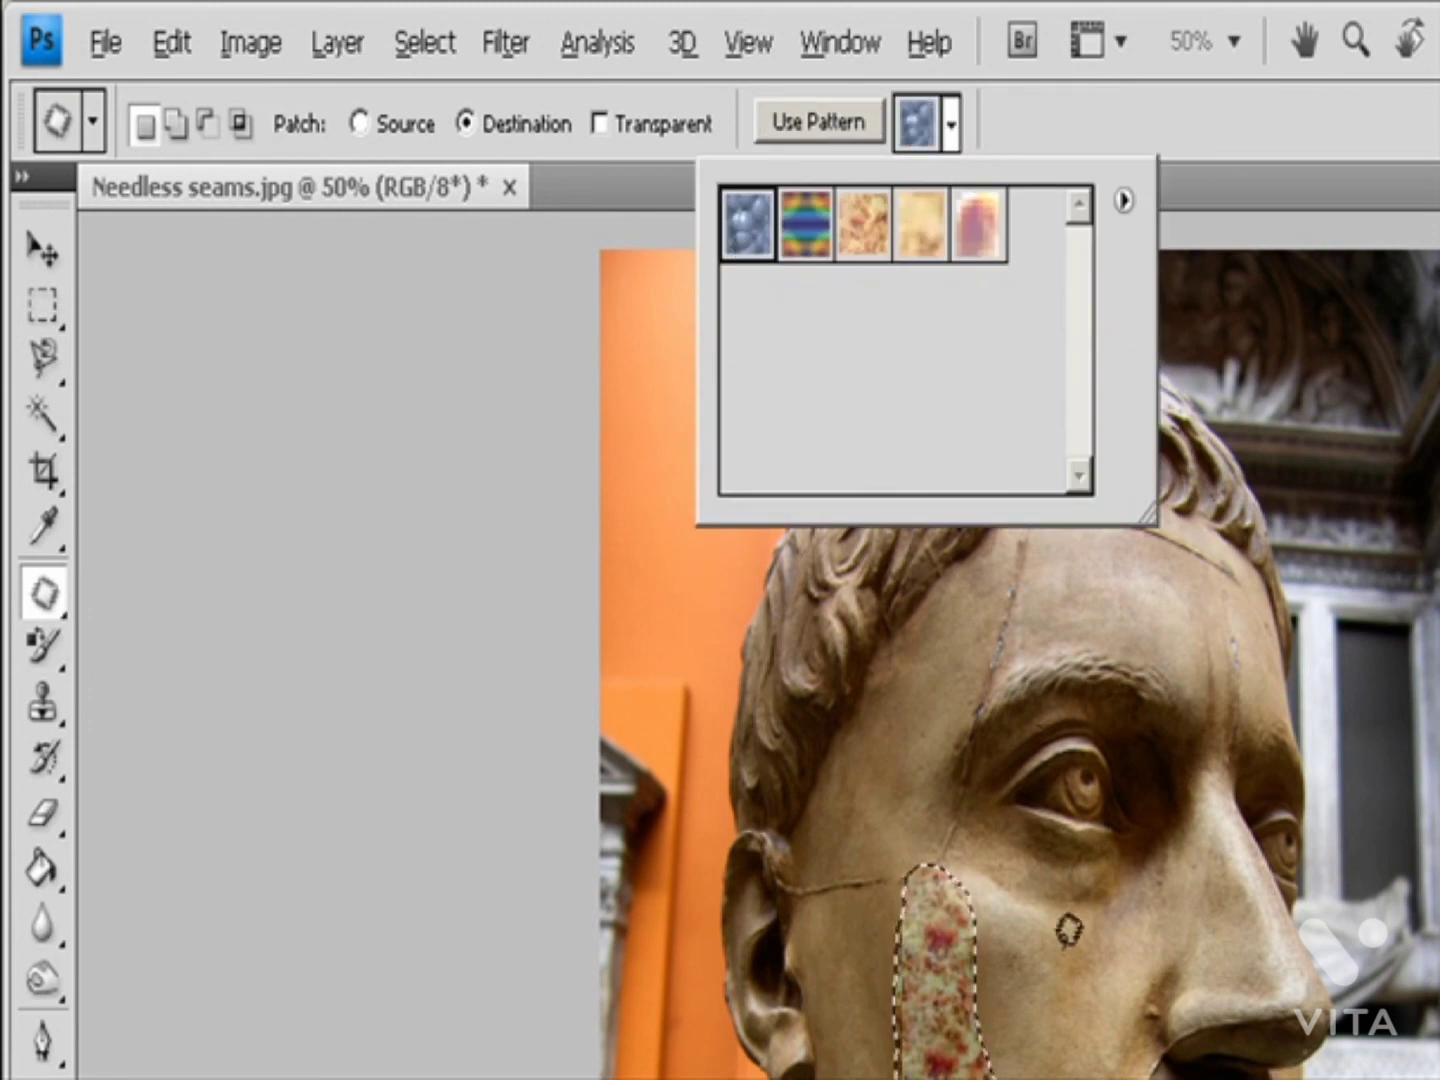
click(818, 121)
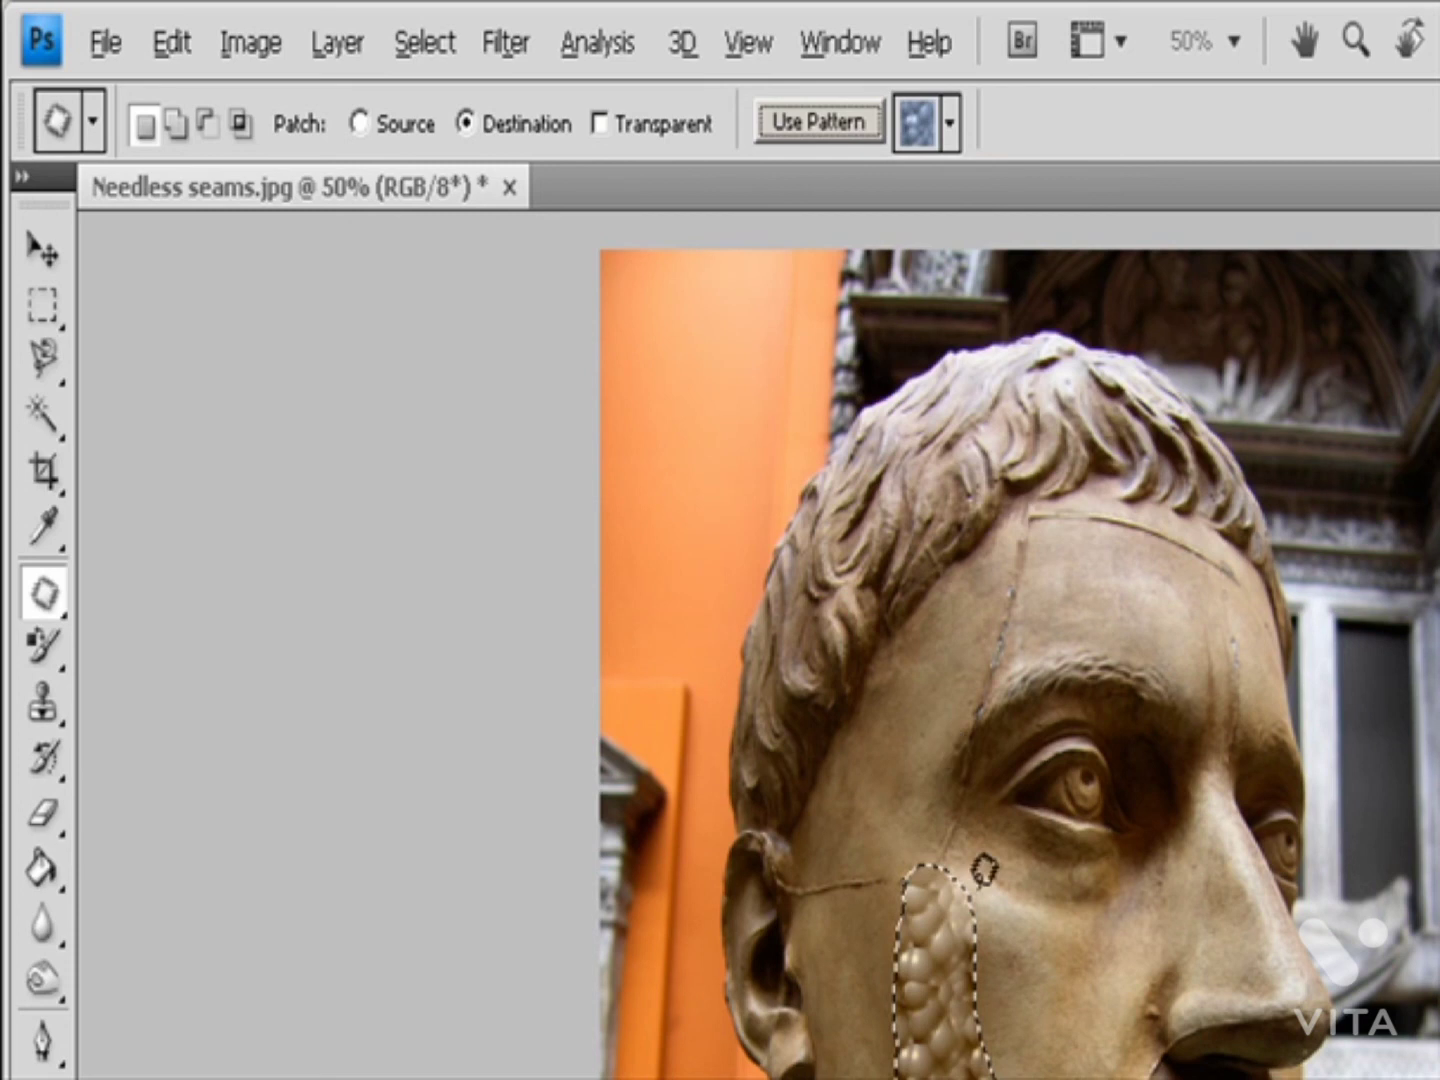
key(ctrl+d)
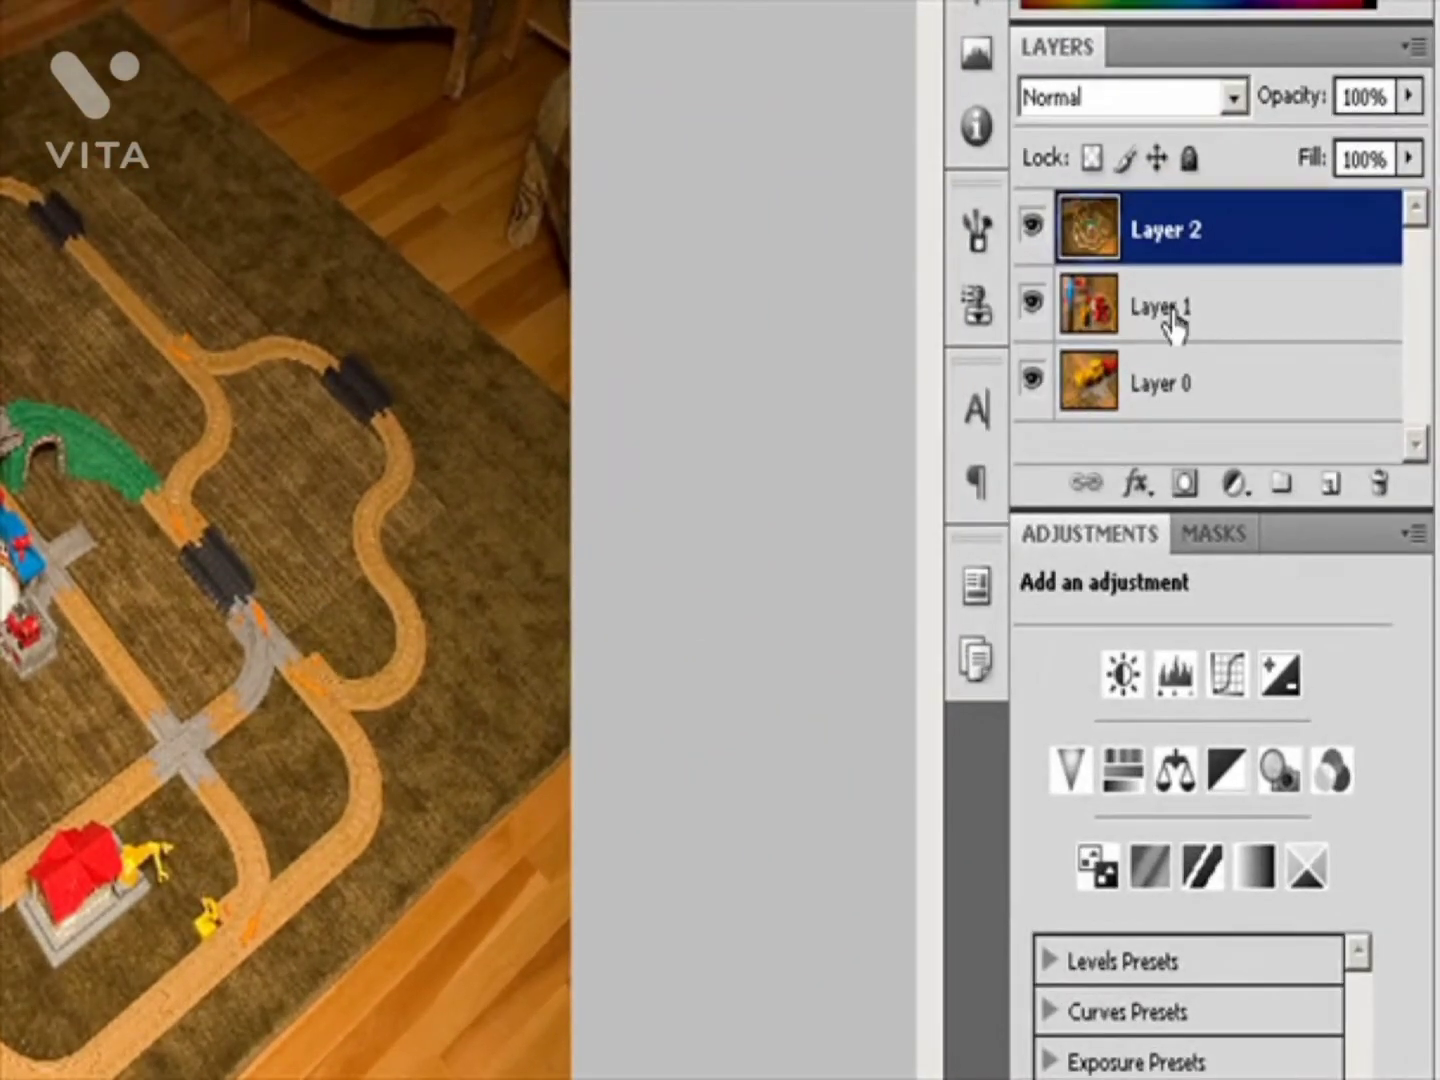
- Select Layer 1 of the toy train image and show its mask options
click(1170, 315)
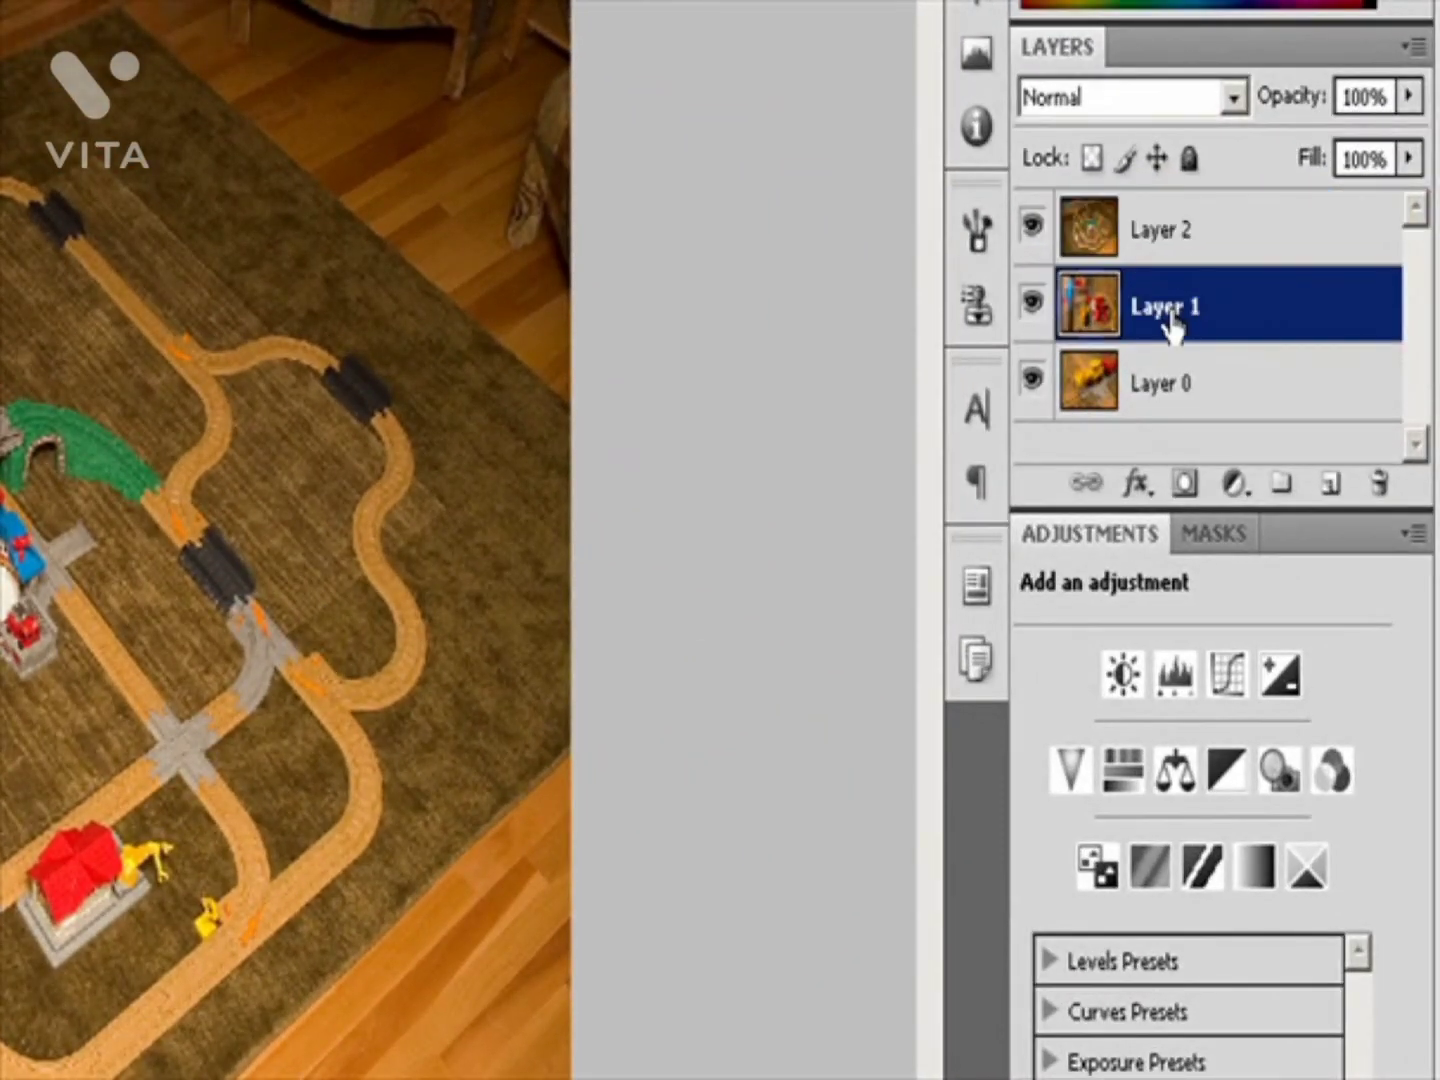
click(1226, 538)
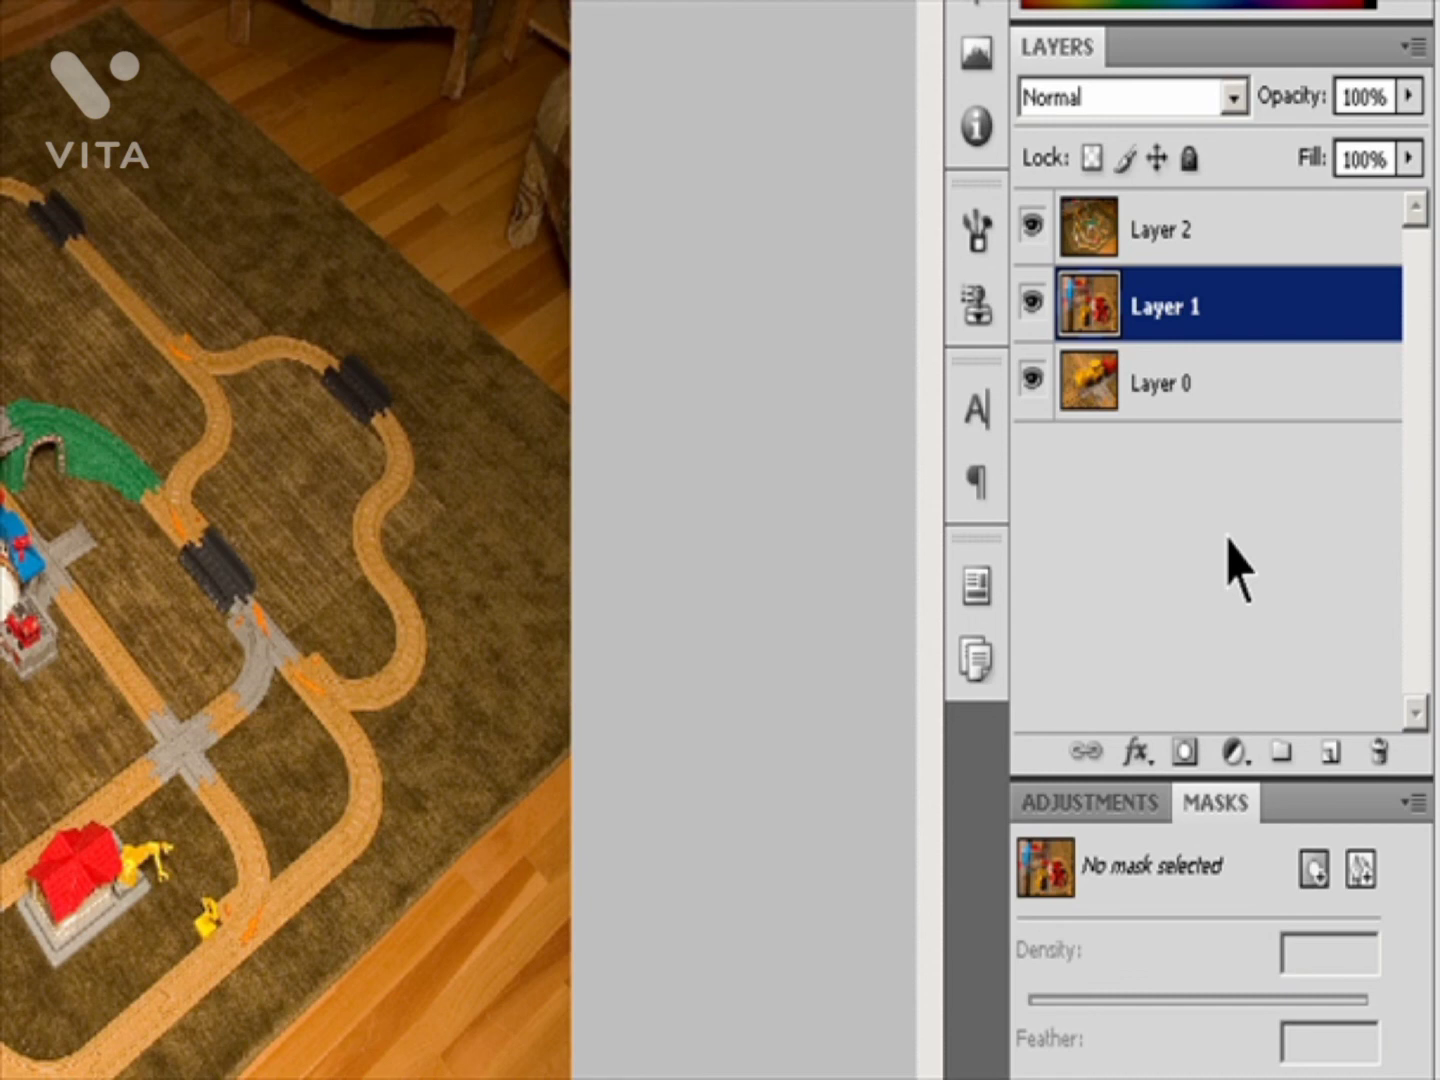
click(1360, 869)
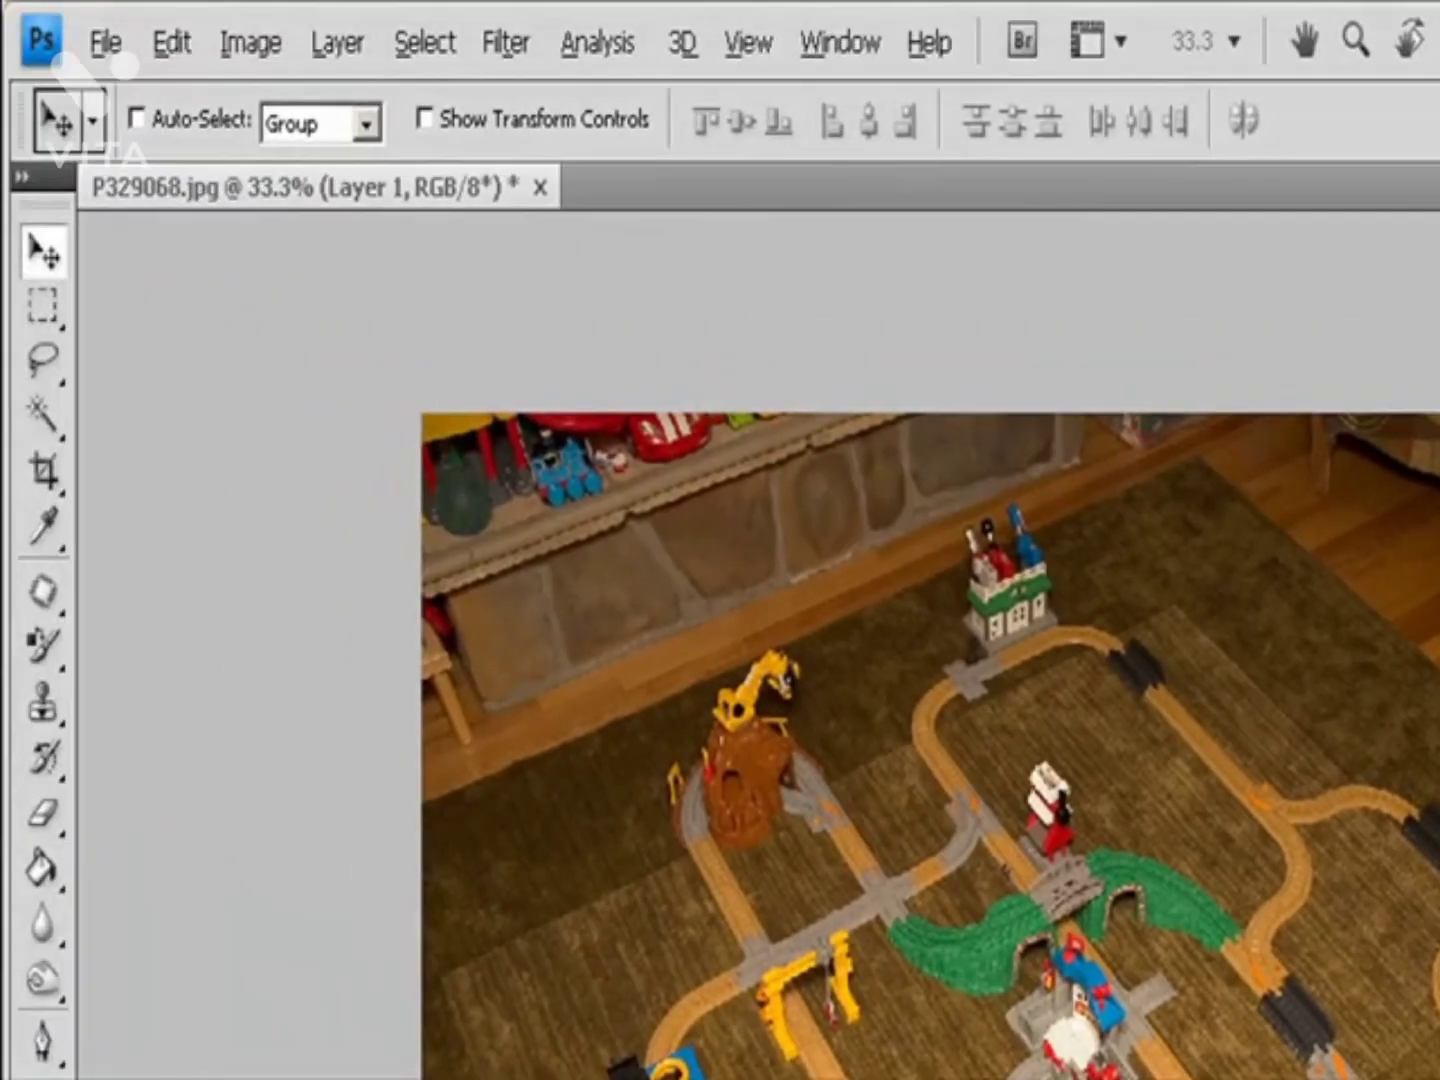
- Try adding a Reveal All vector mask to Layer 1, and undo it
click(338, 41)
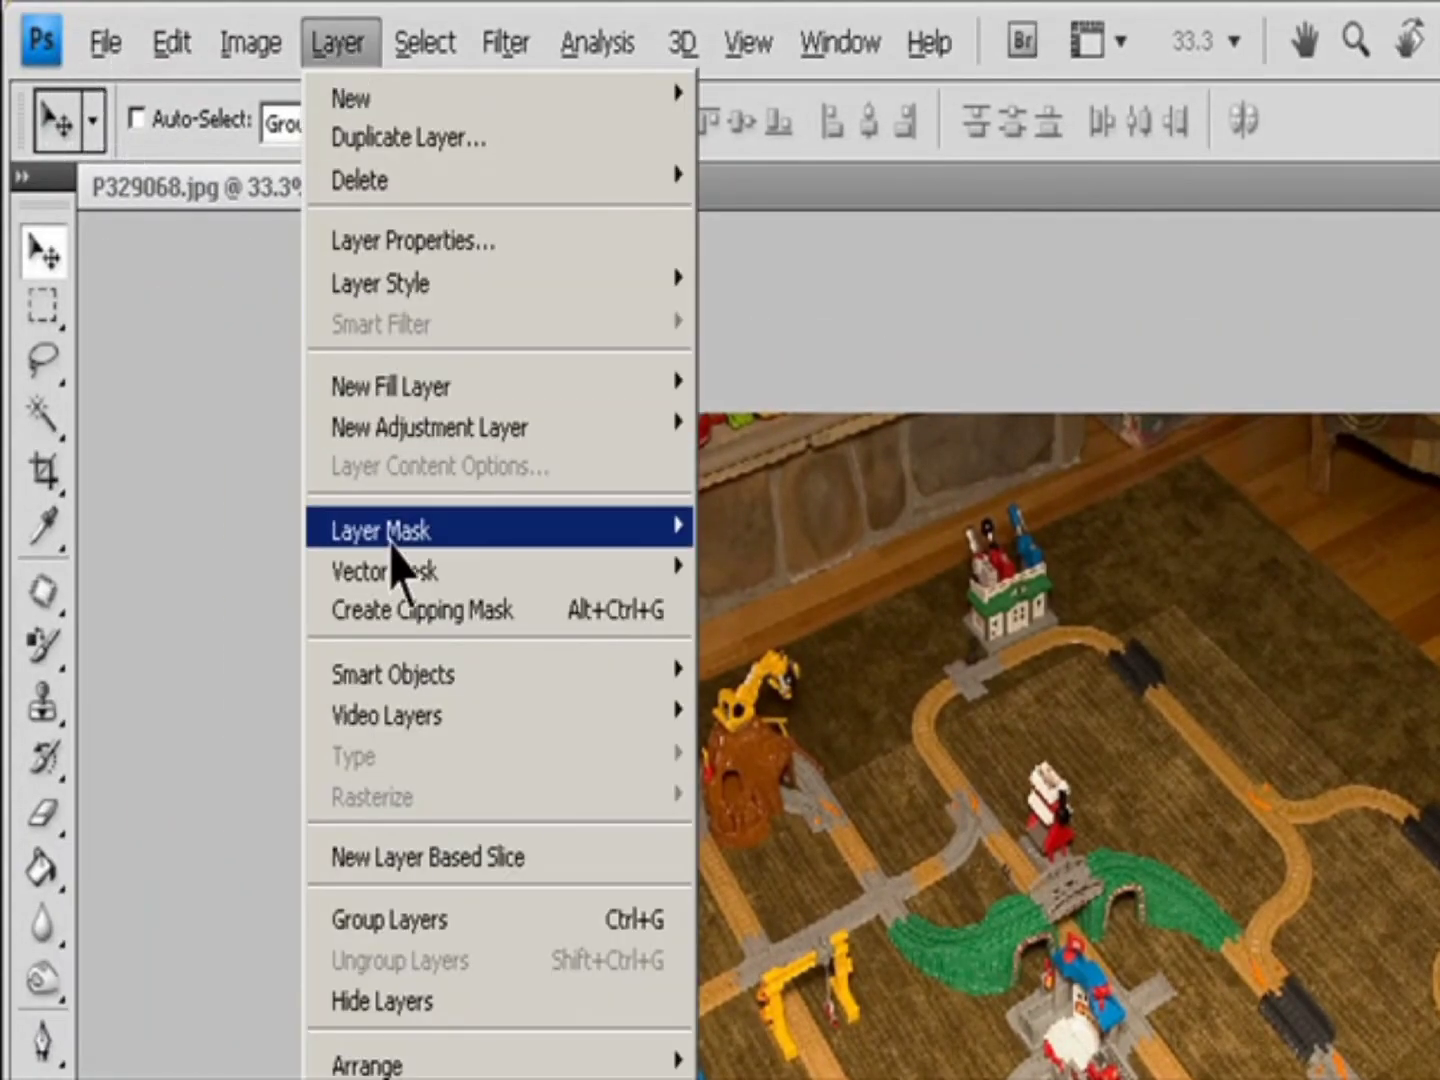
mouse_move(400, 588)
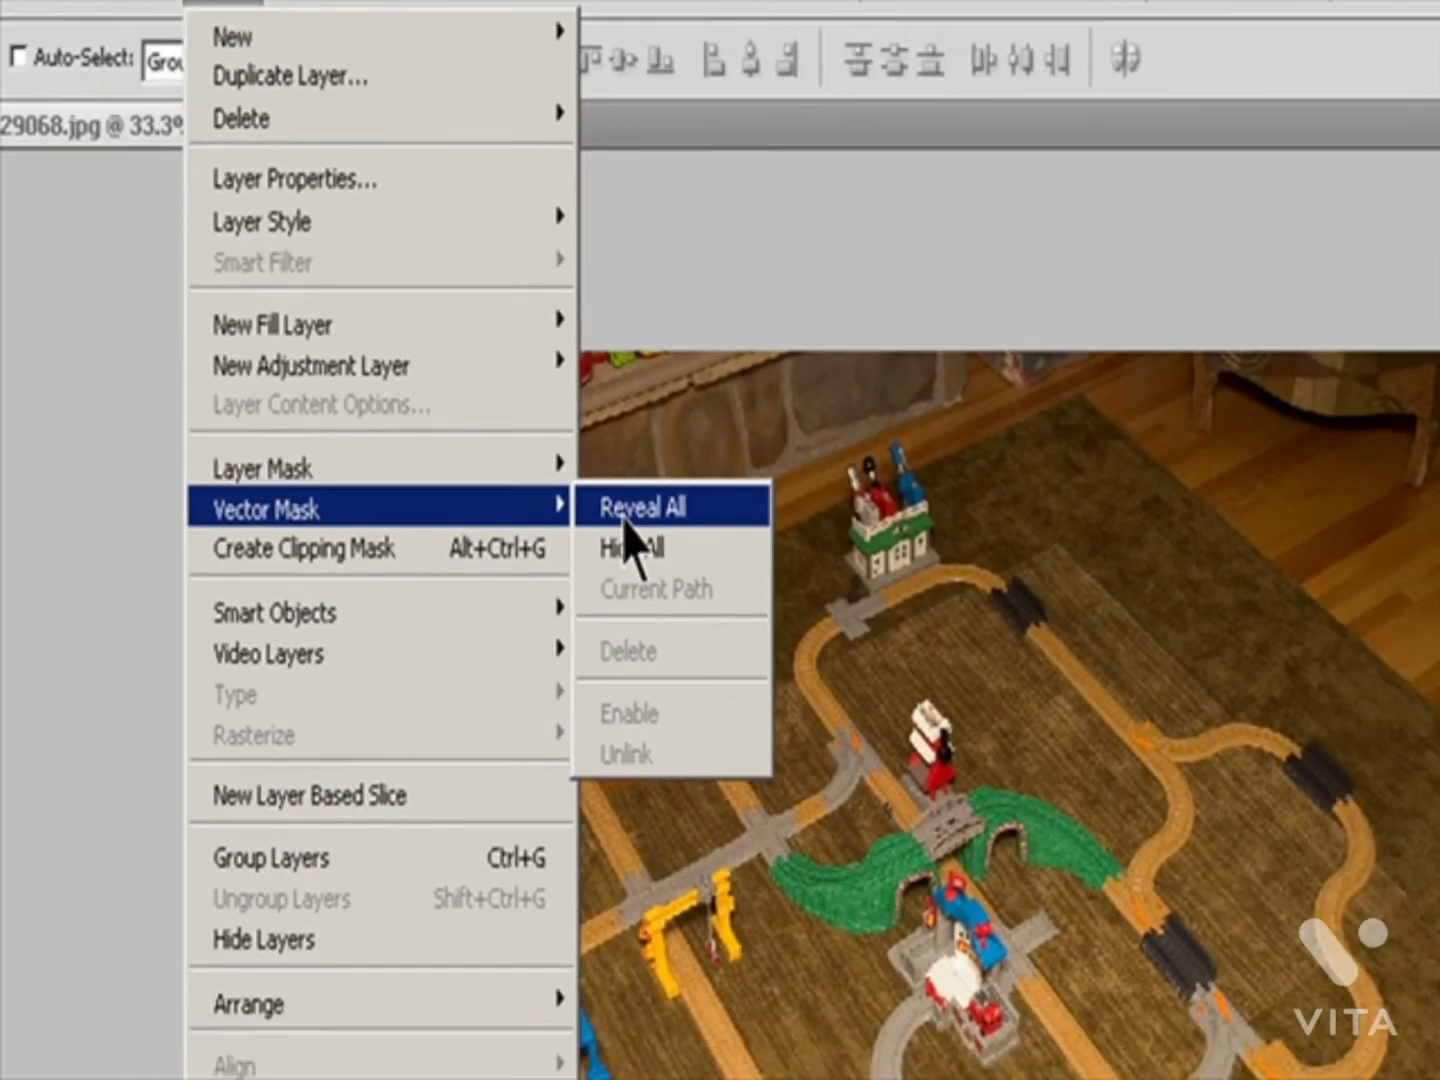
click(751, 572)
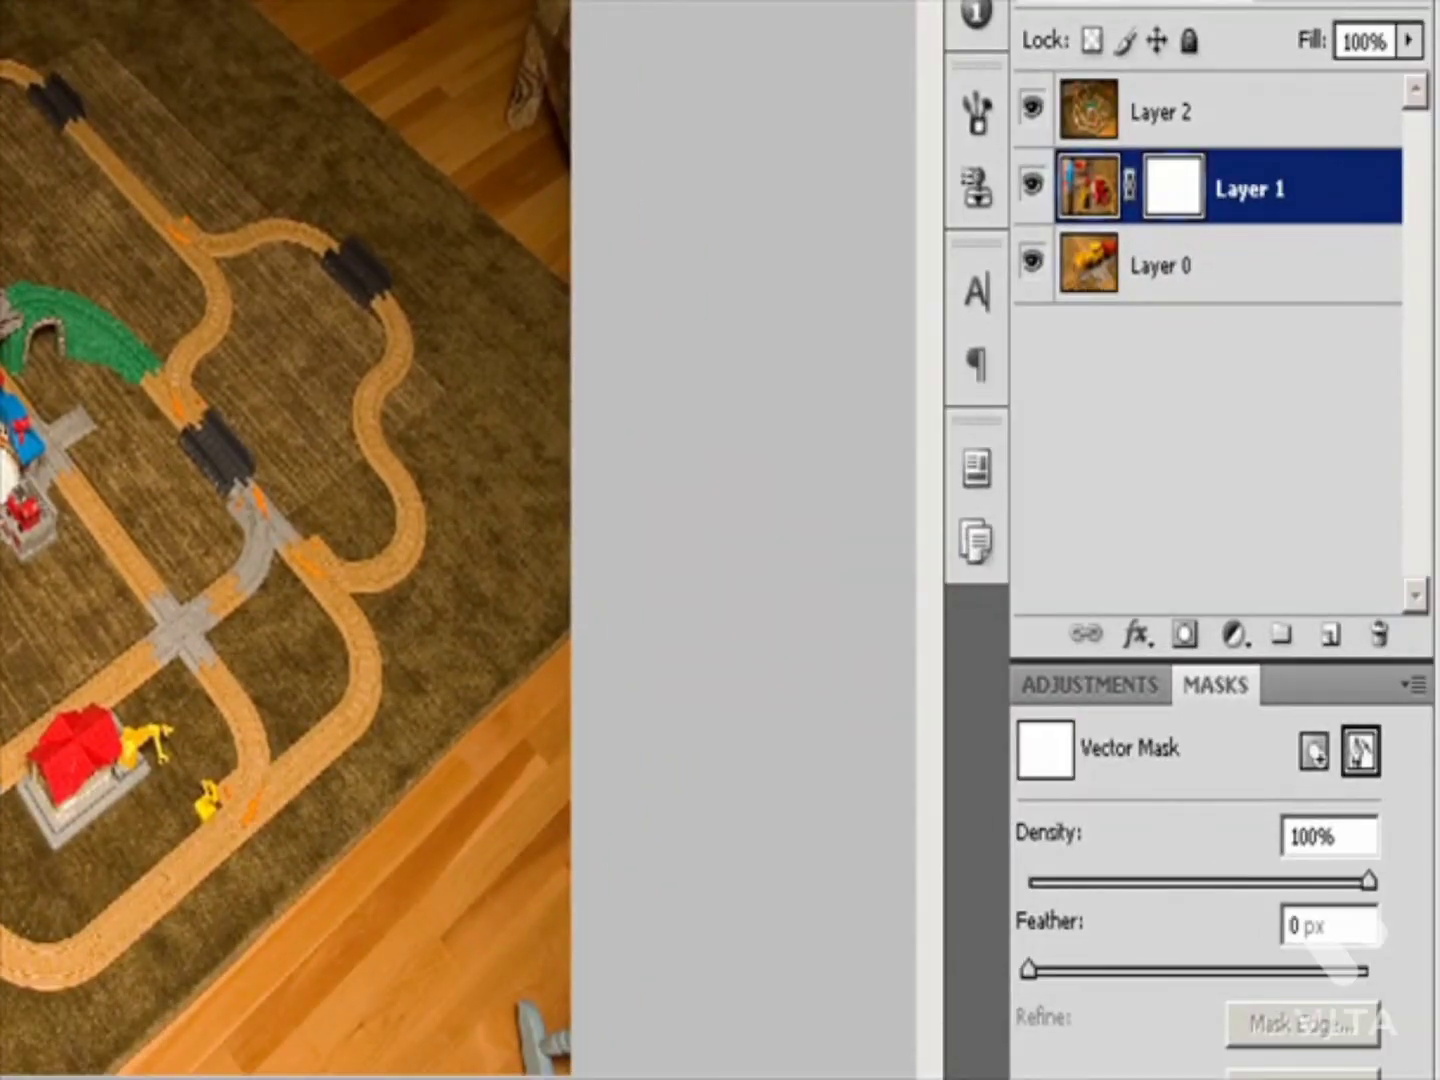
key(ctrl+z)
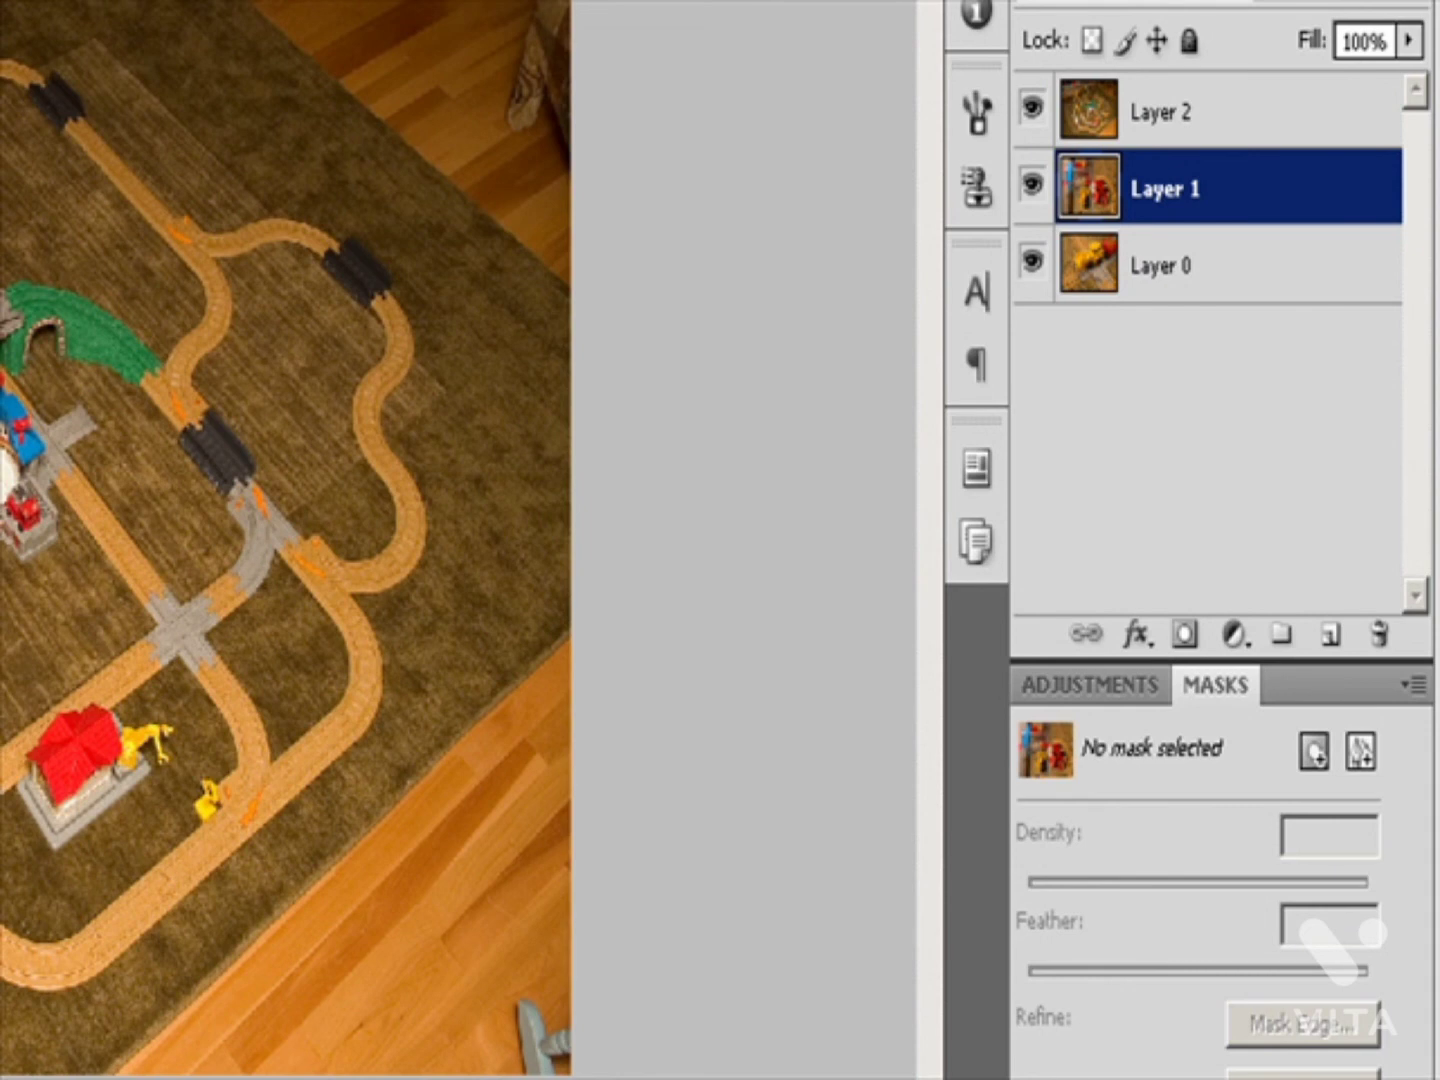
- Add a Hide All vector mask to Layer 1, draw a large rectangle in it over the train tracks and toggle the layer's visibility
click(1358, 749)
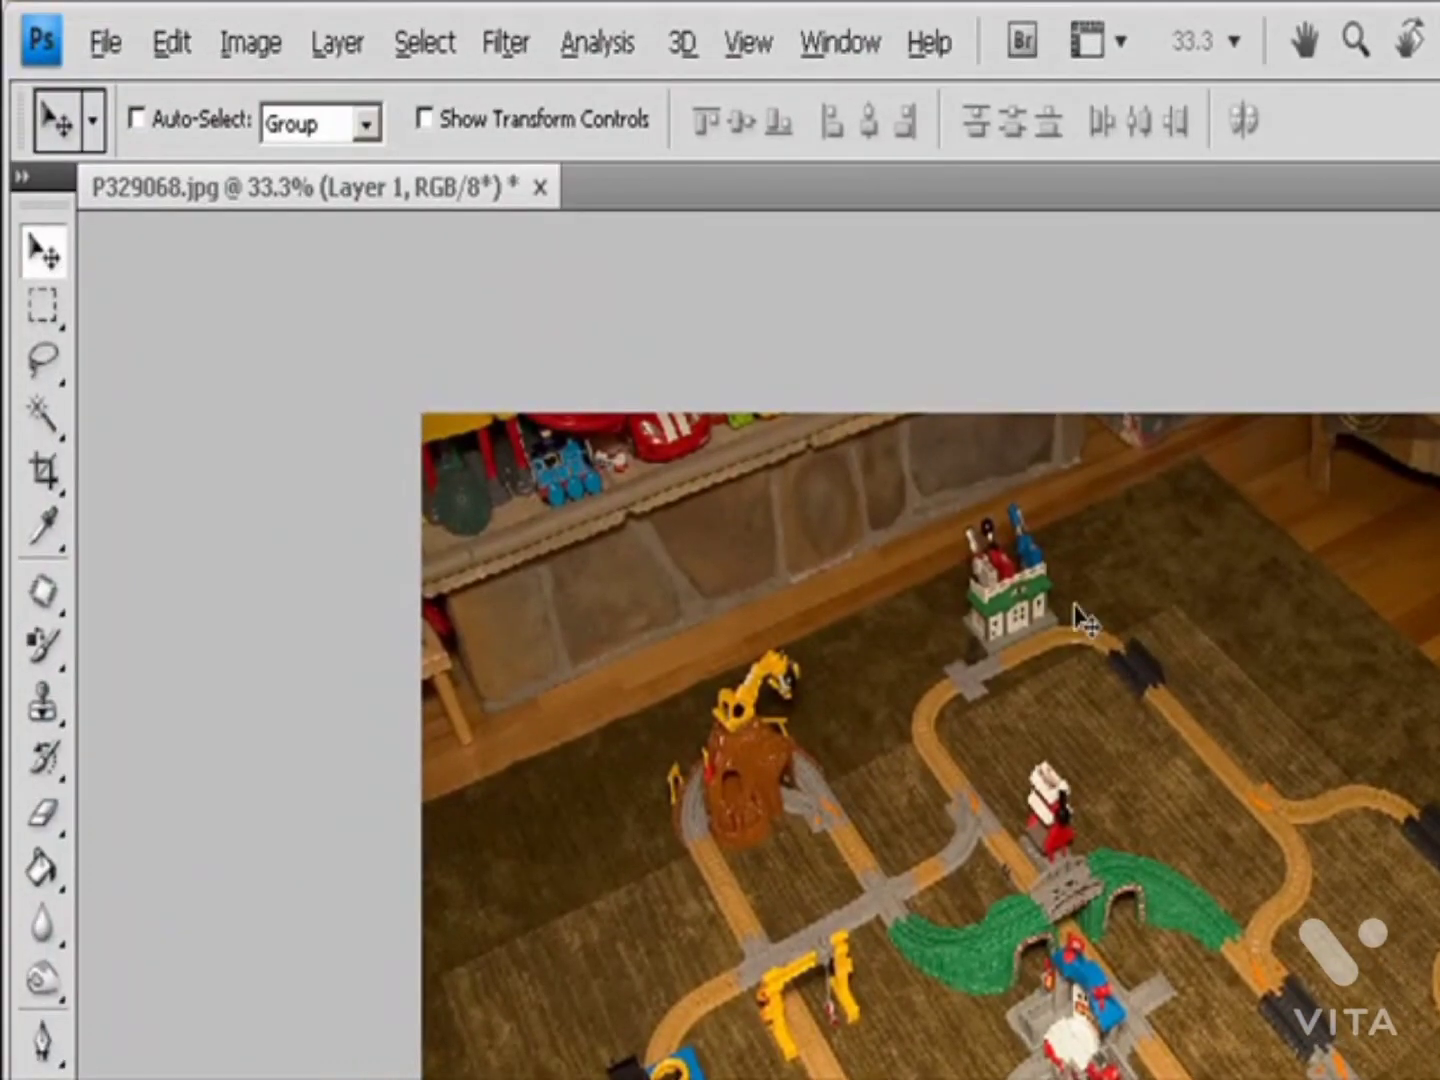
click(337, 46)
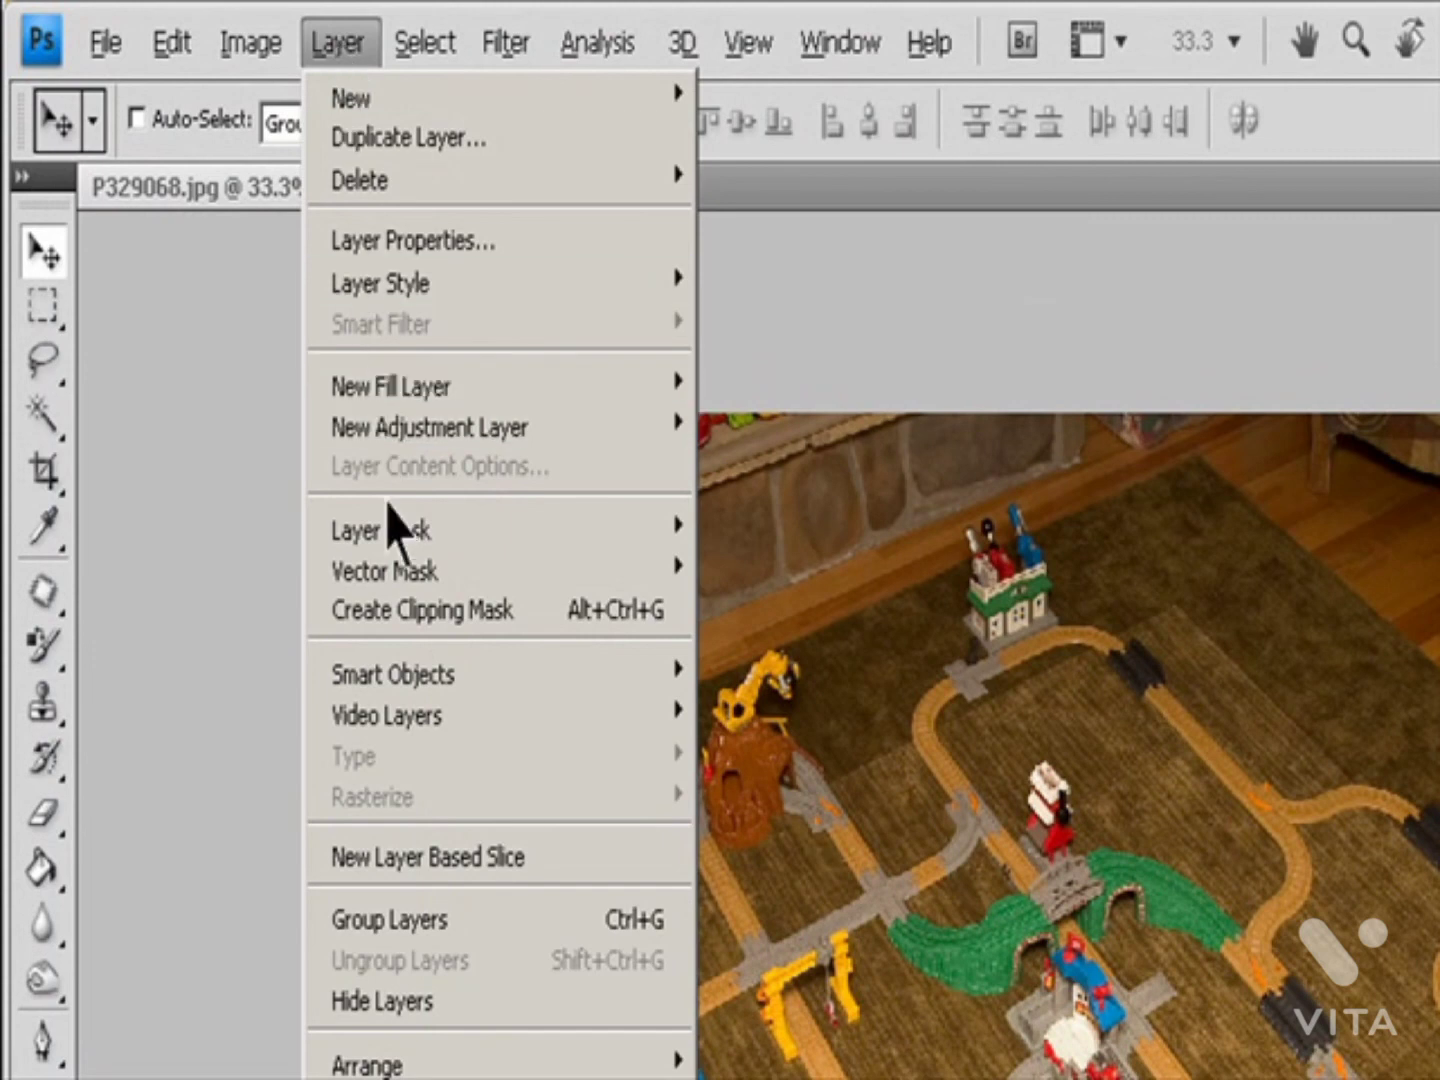
mouse_move(540, 585)
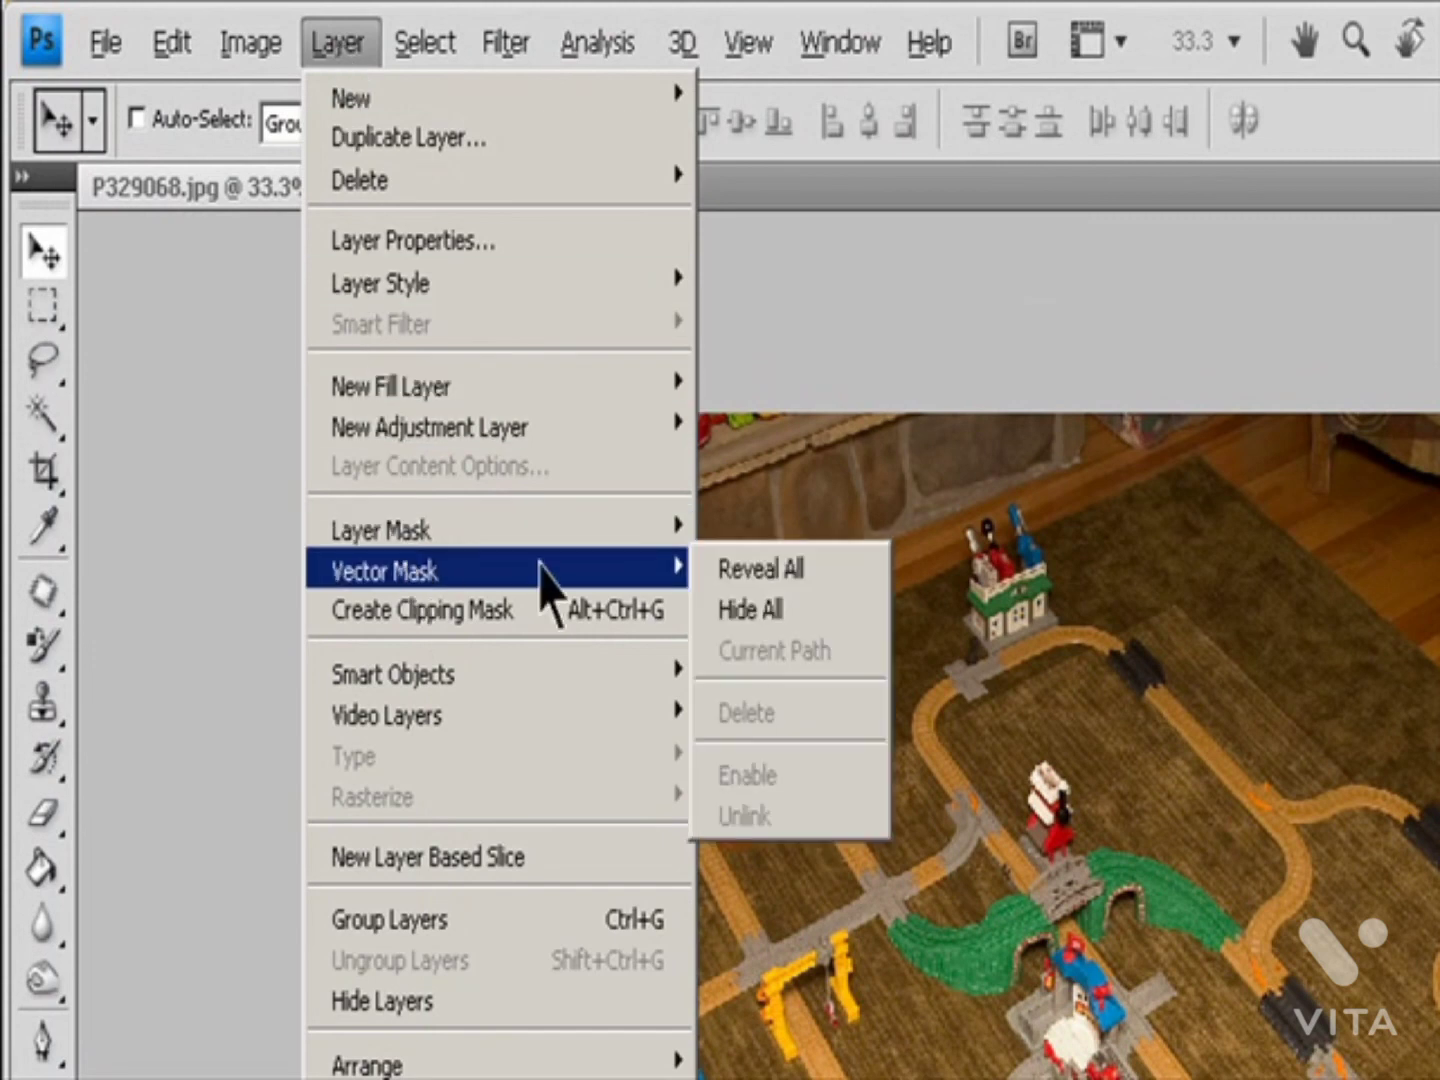
click(761, 609)
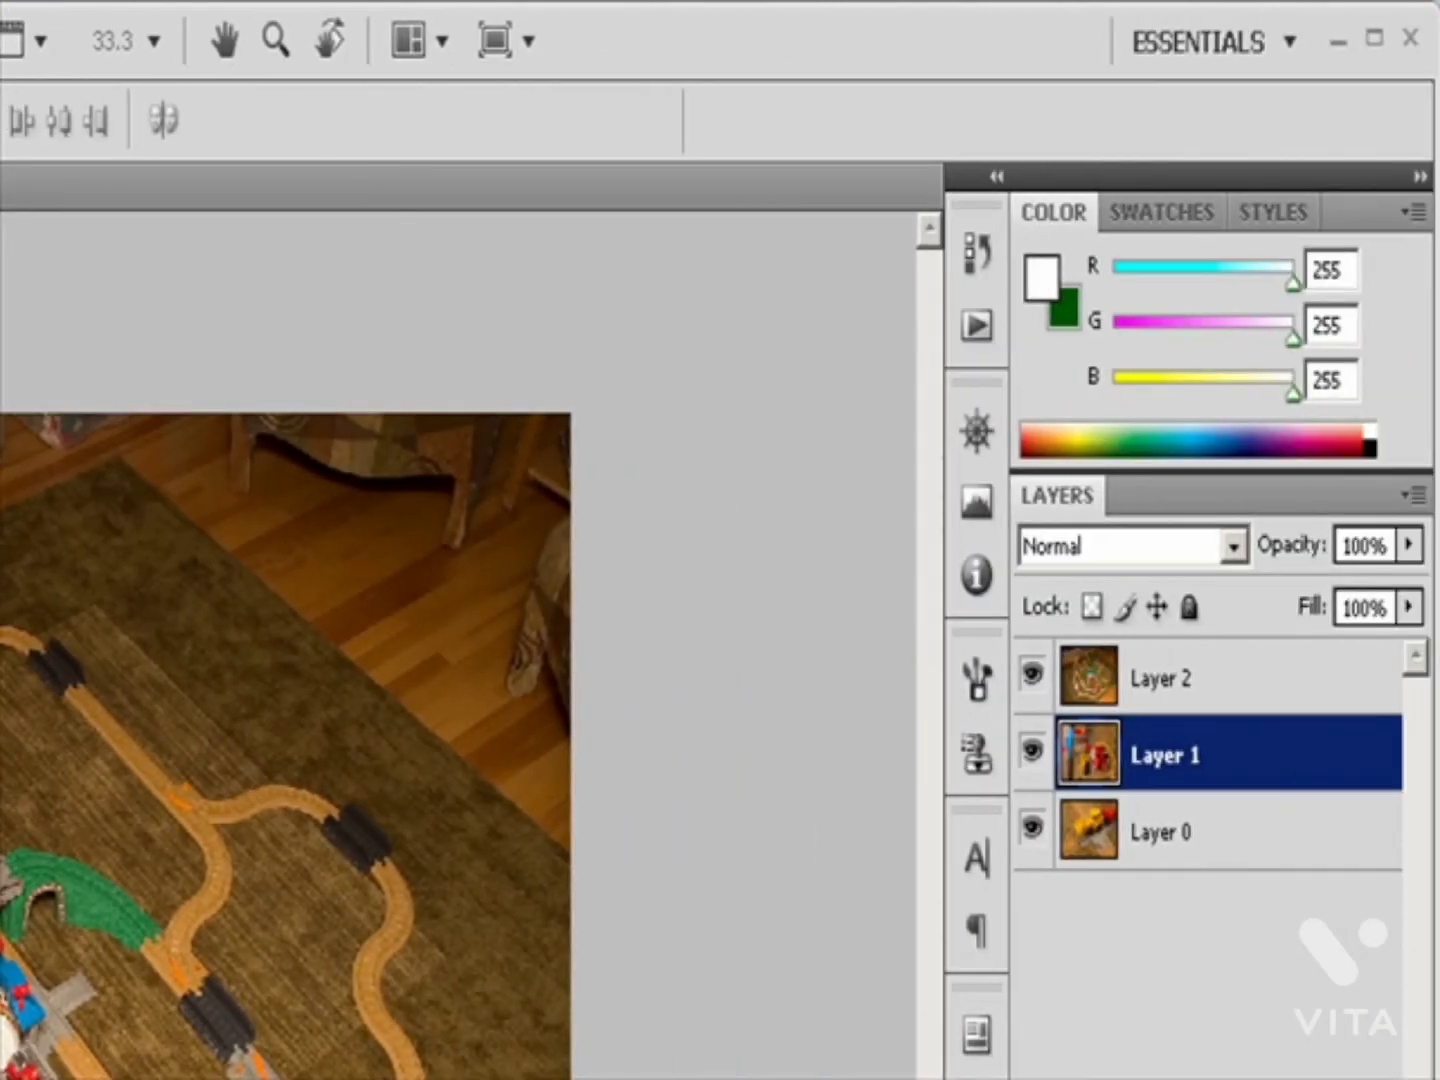
key(u)
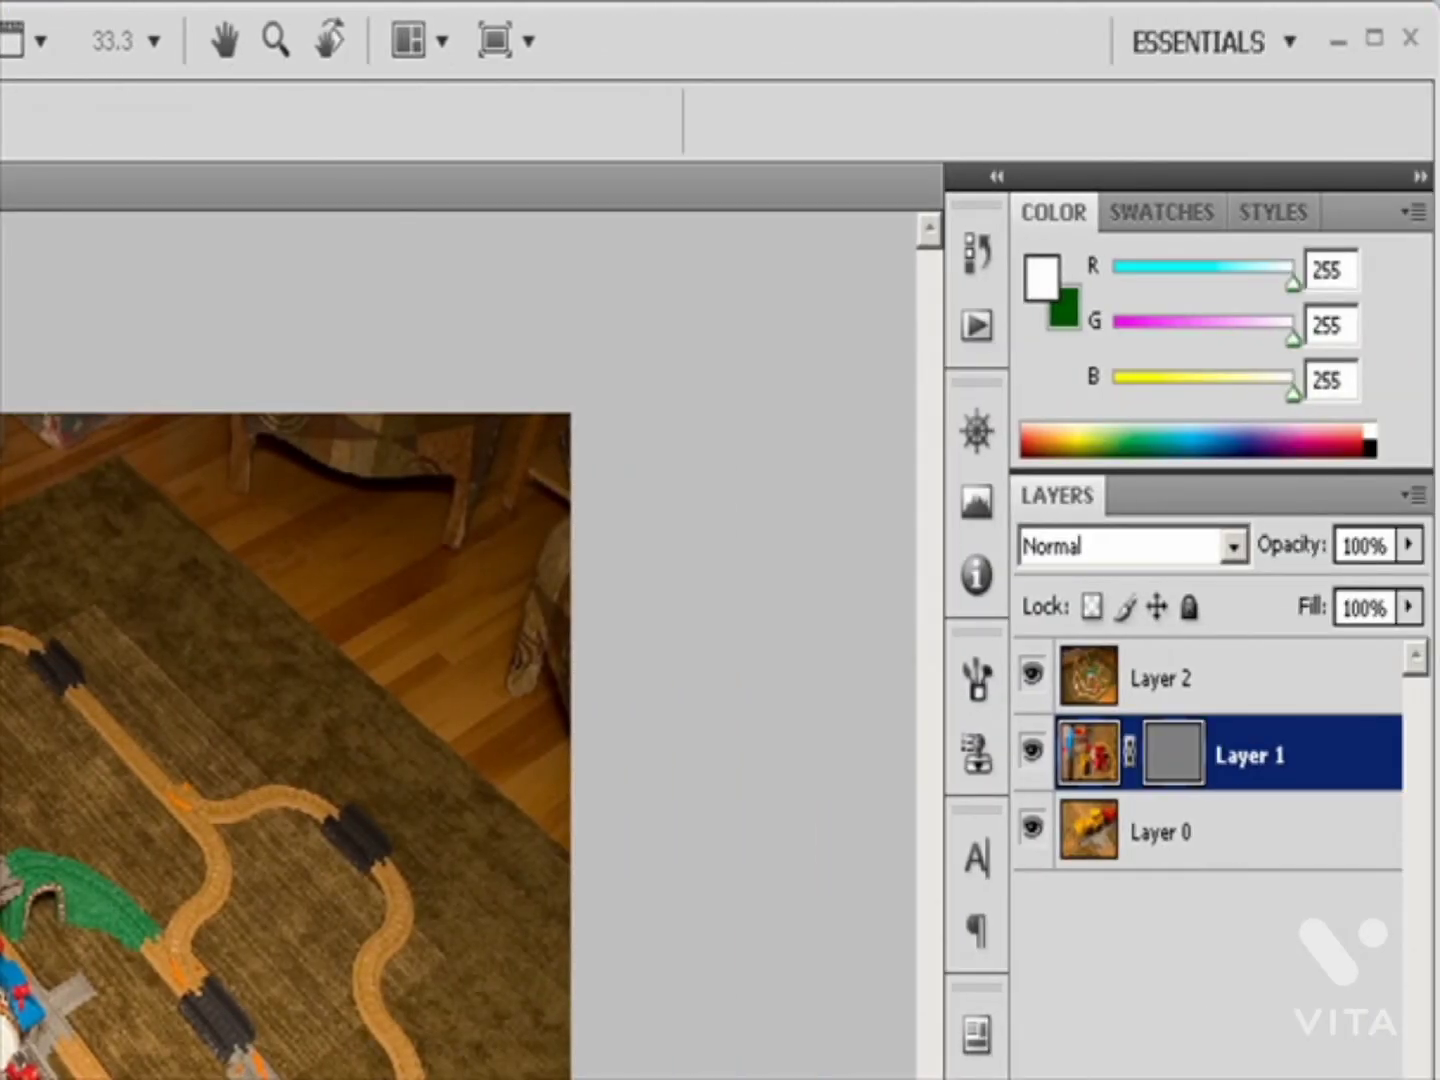
drag(135, 460, 826, 1010)
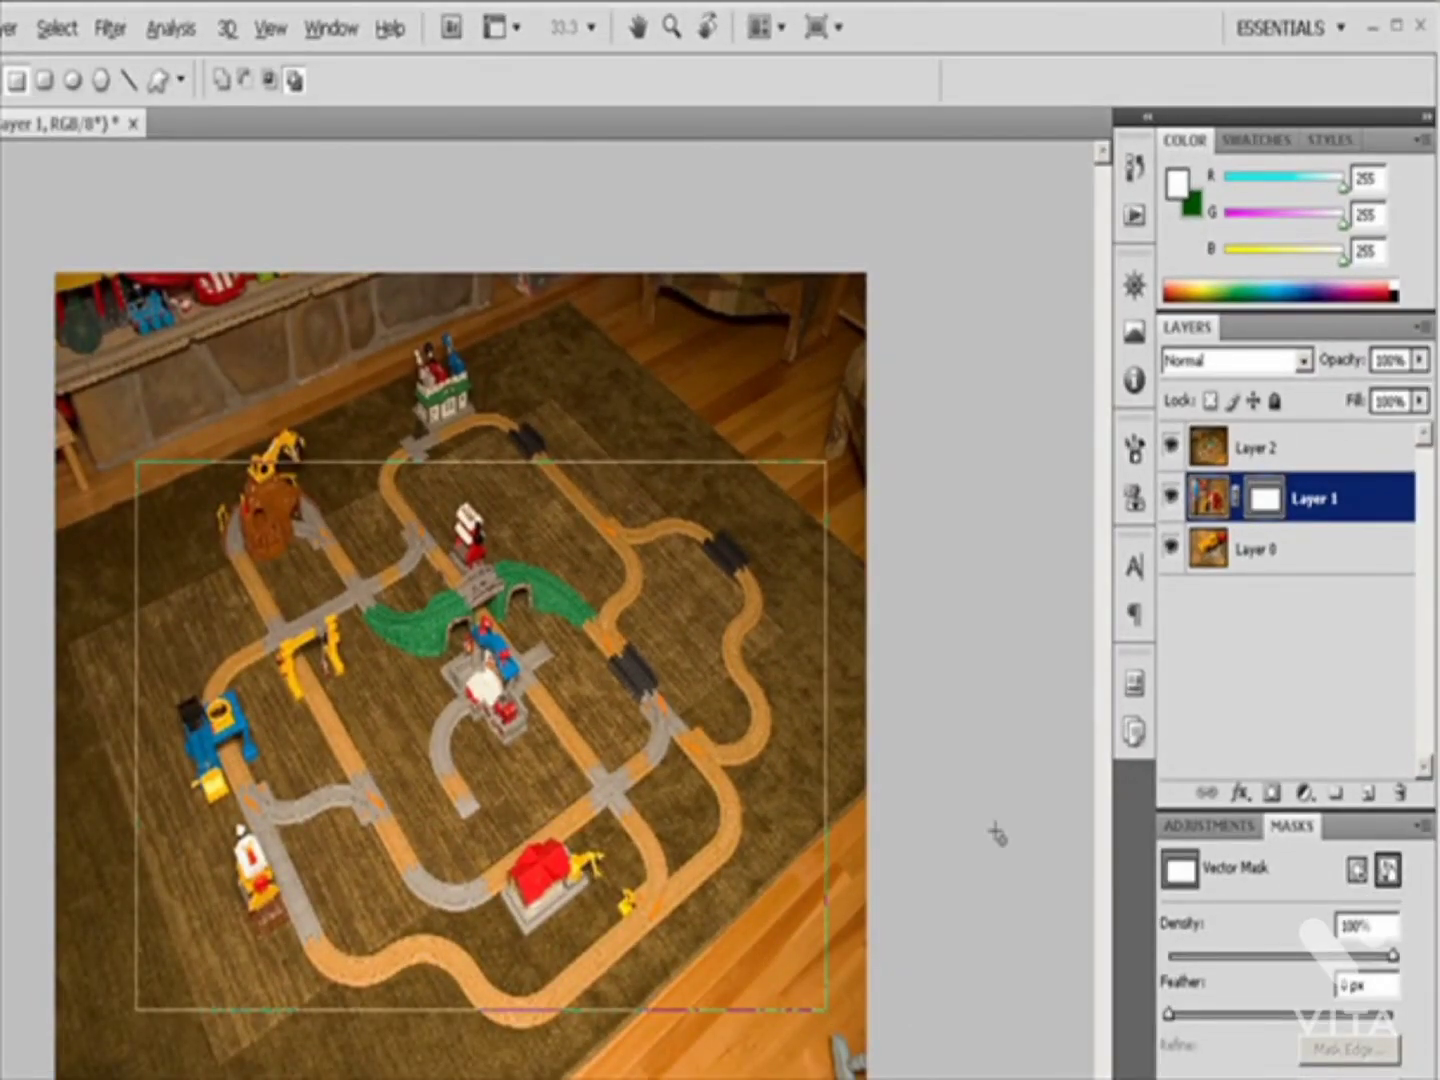
click(1172, 505)
click(1172, 503)
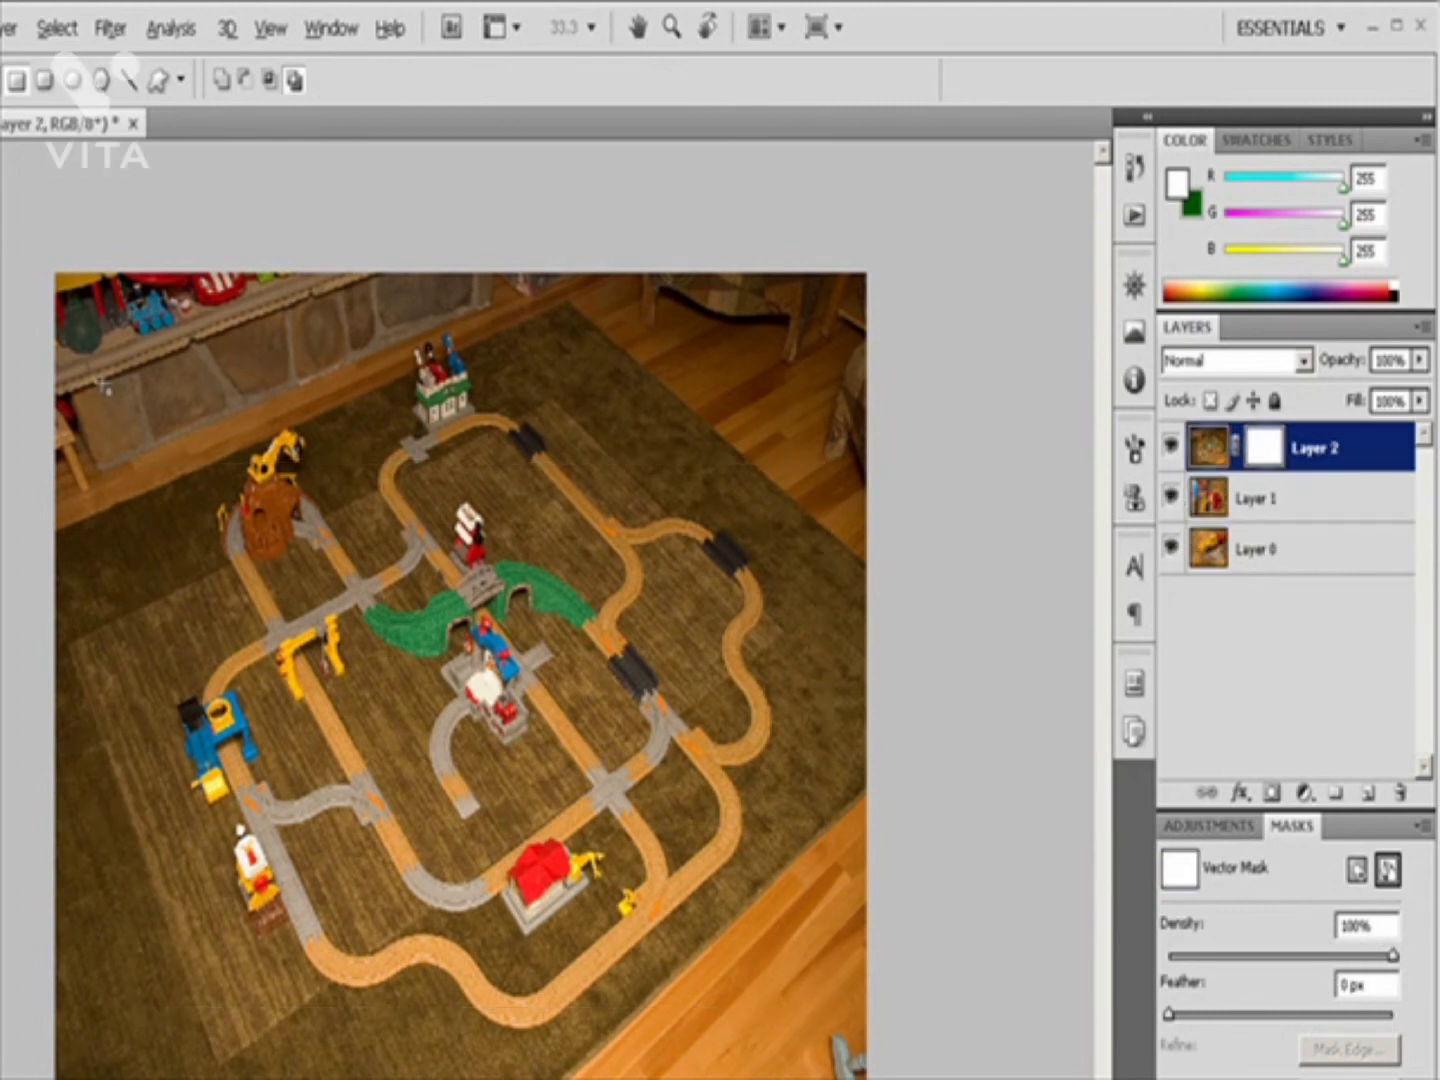
- Draw a large rectangle around the train tracks in Layer 2's vector mask, with a 37 px feather, and stop editing the mask
drag(104, 391, 848, 1050)
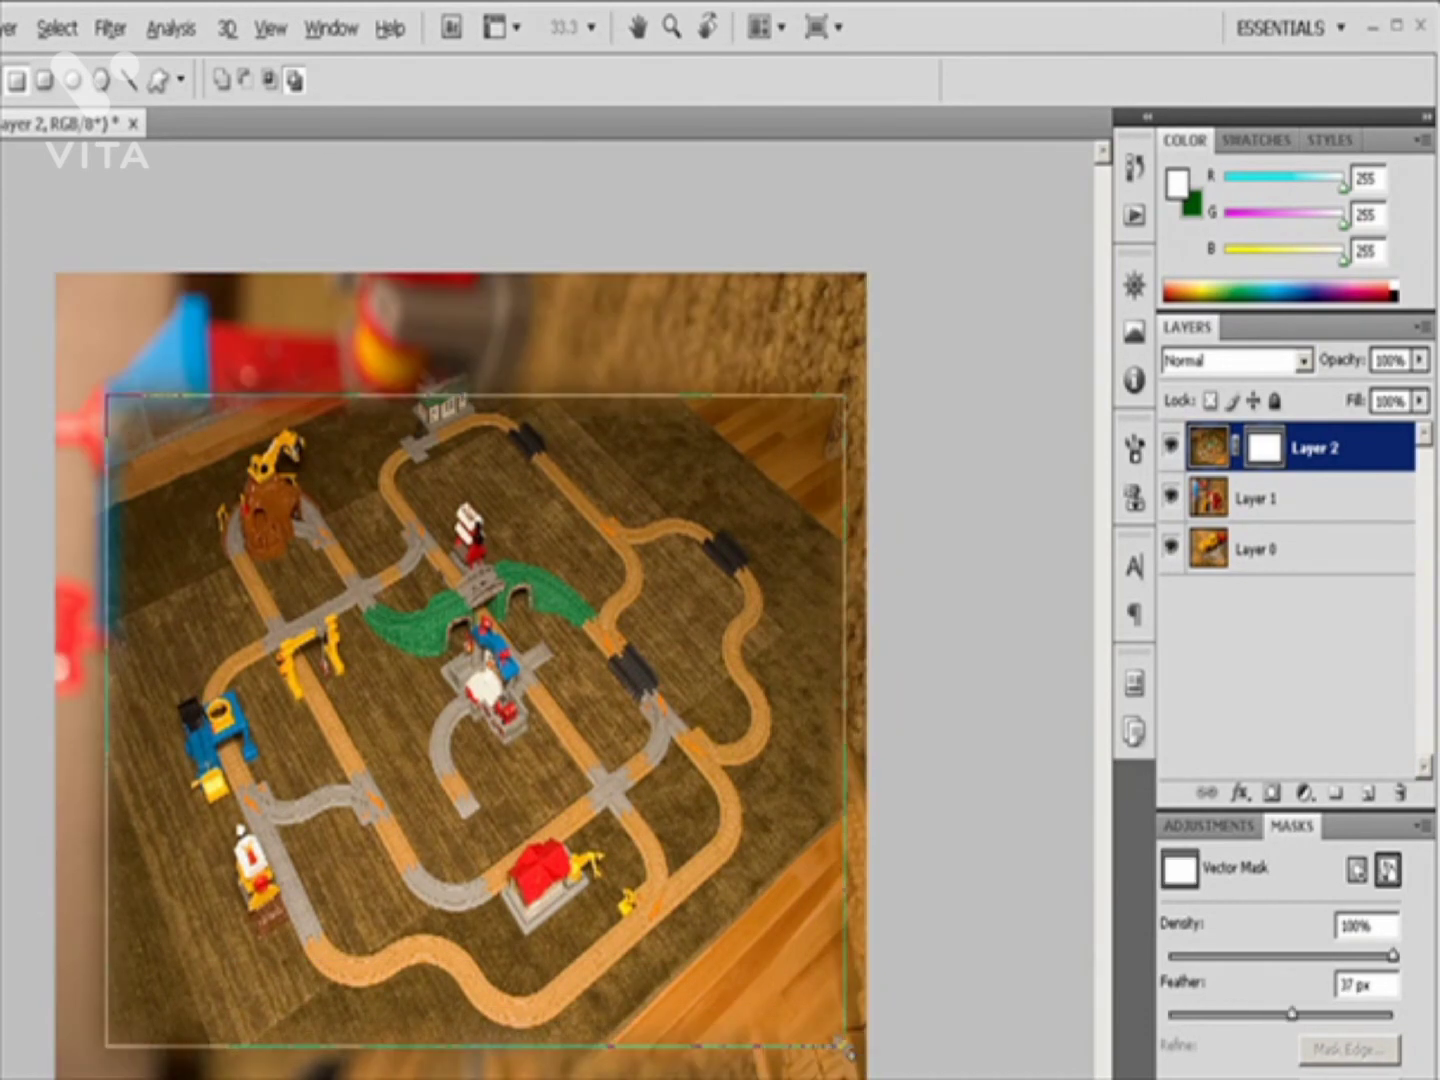
click(1387, 872)
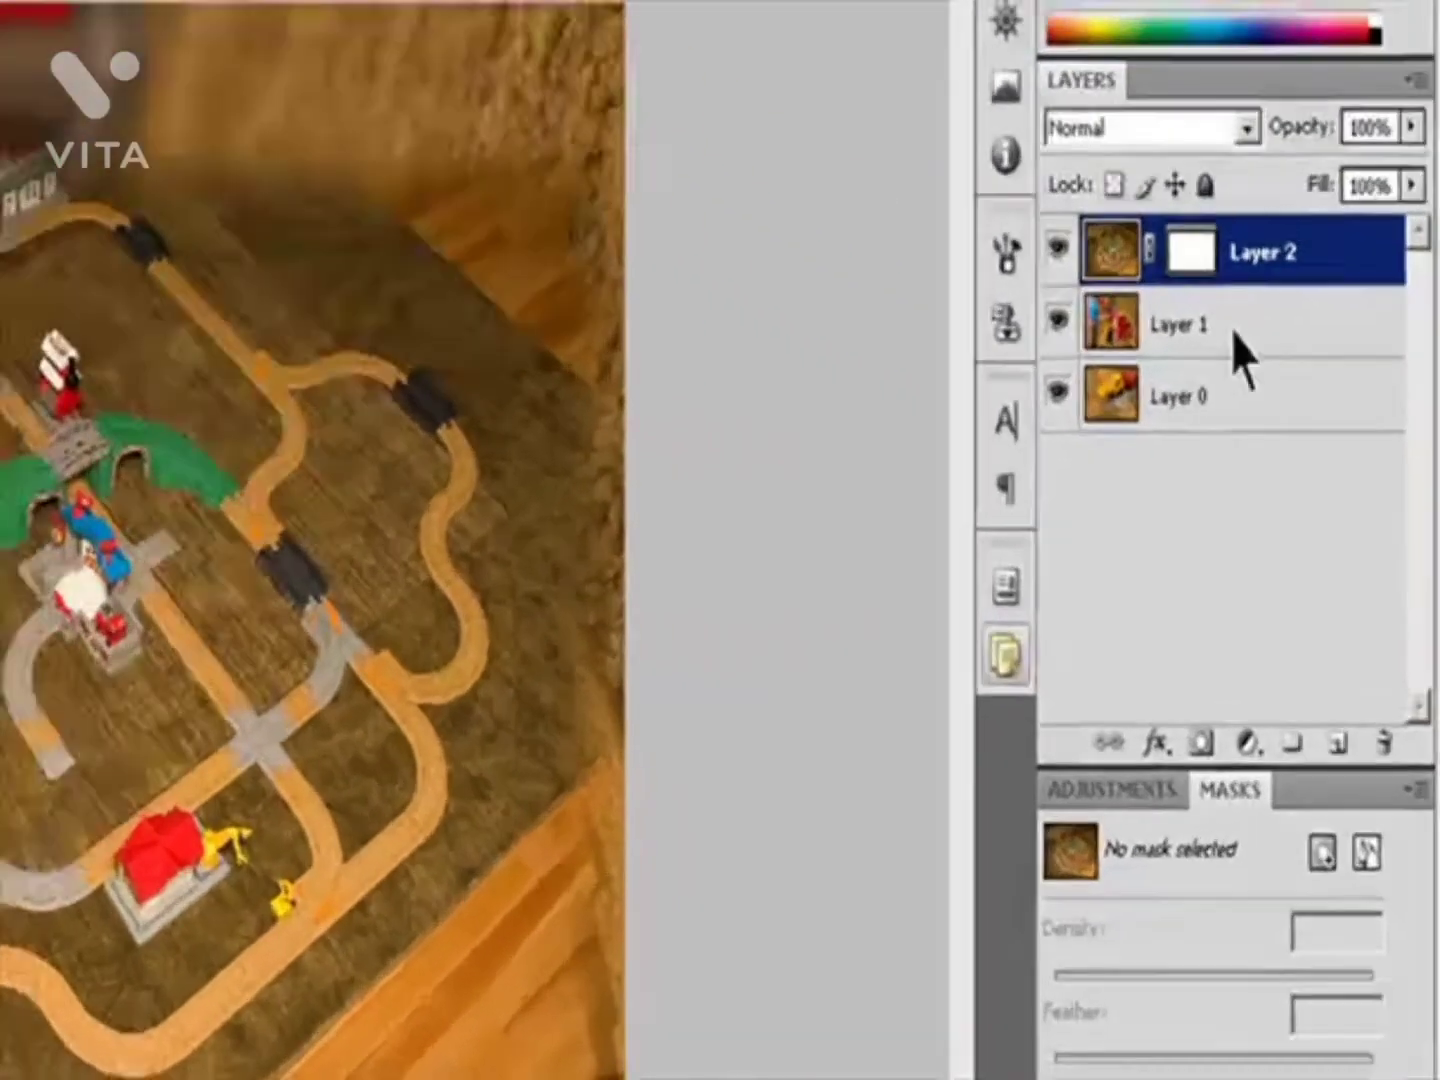
- Reselect Layer 2's vector mask and switch its editing off and on again
click(1309, 440)
click(1324, 402)
click(1170, 239)
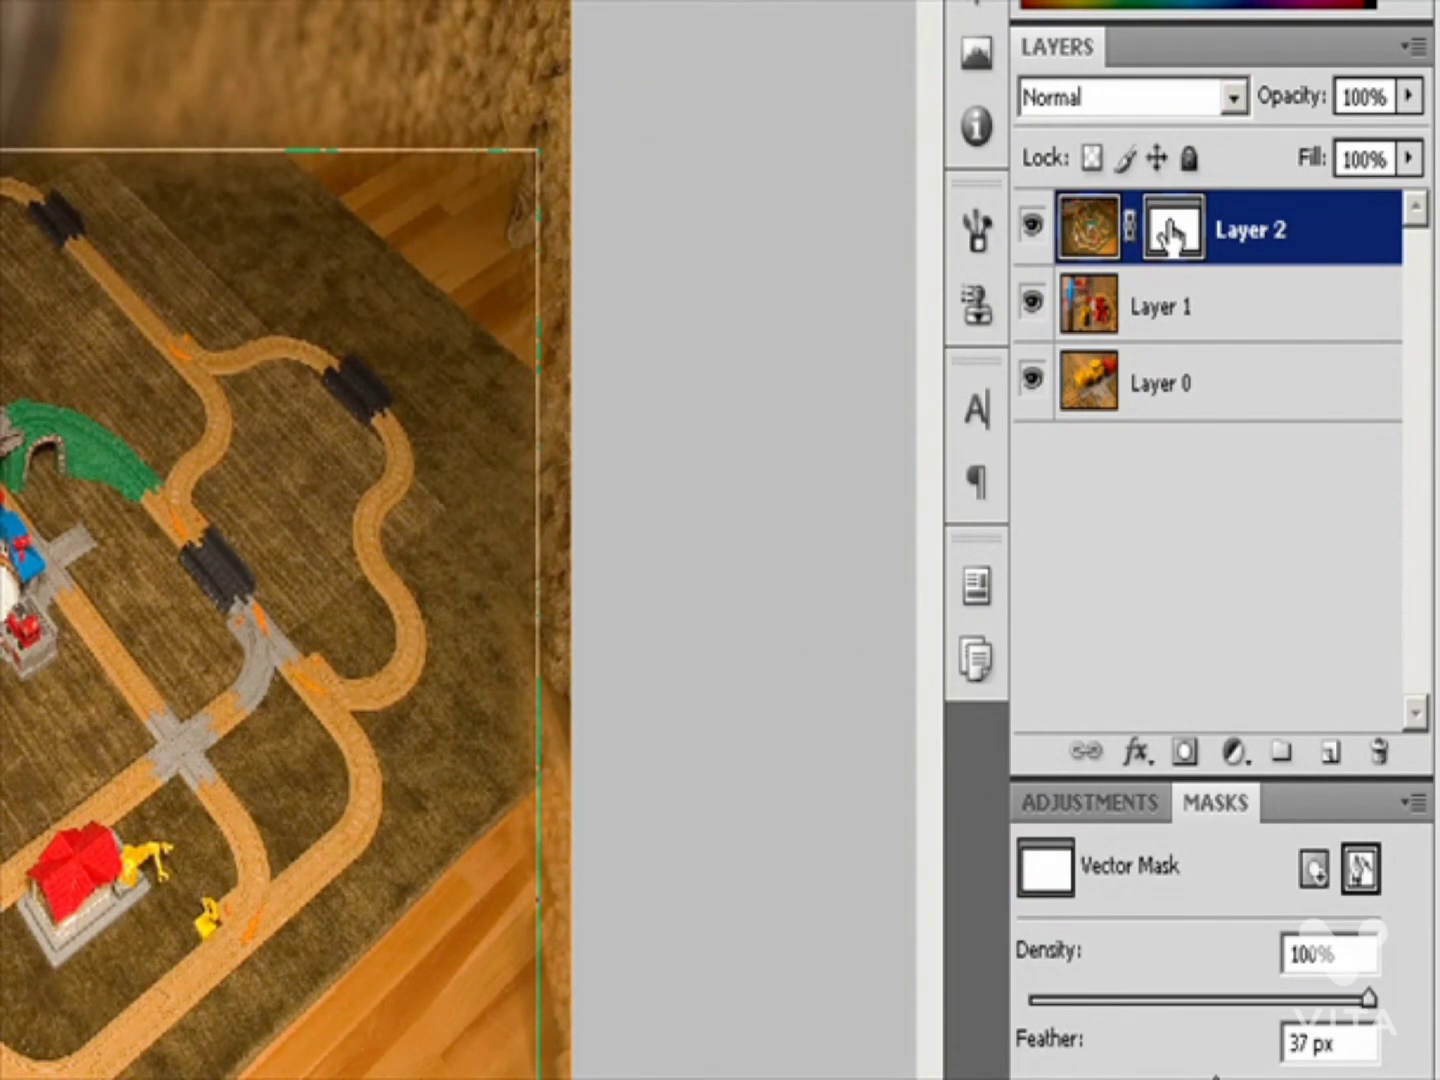
click(1362, 870)
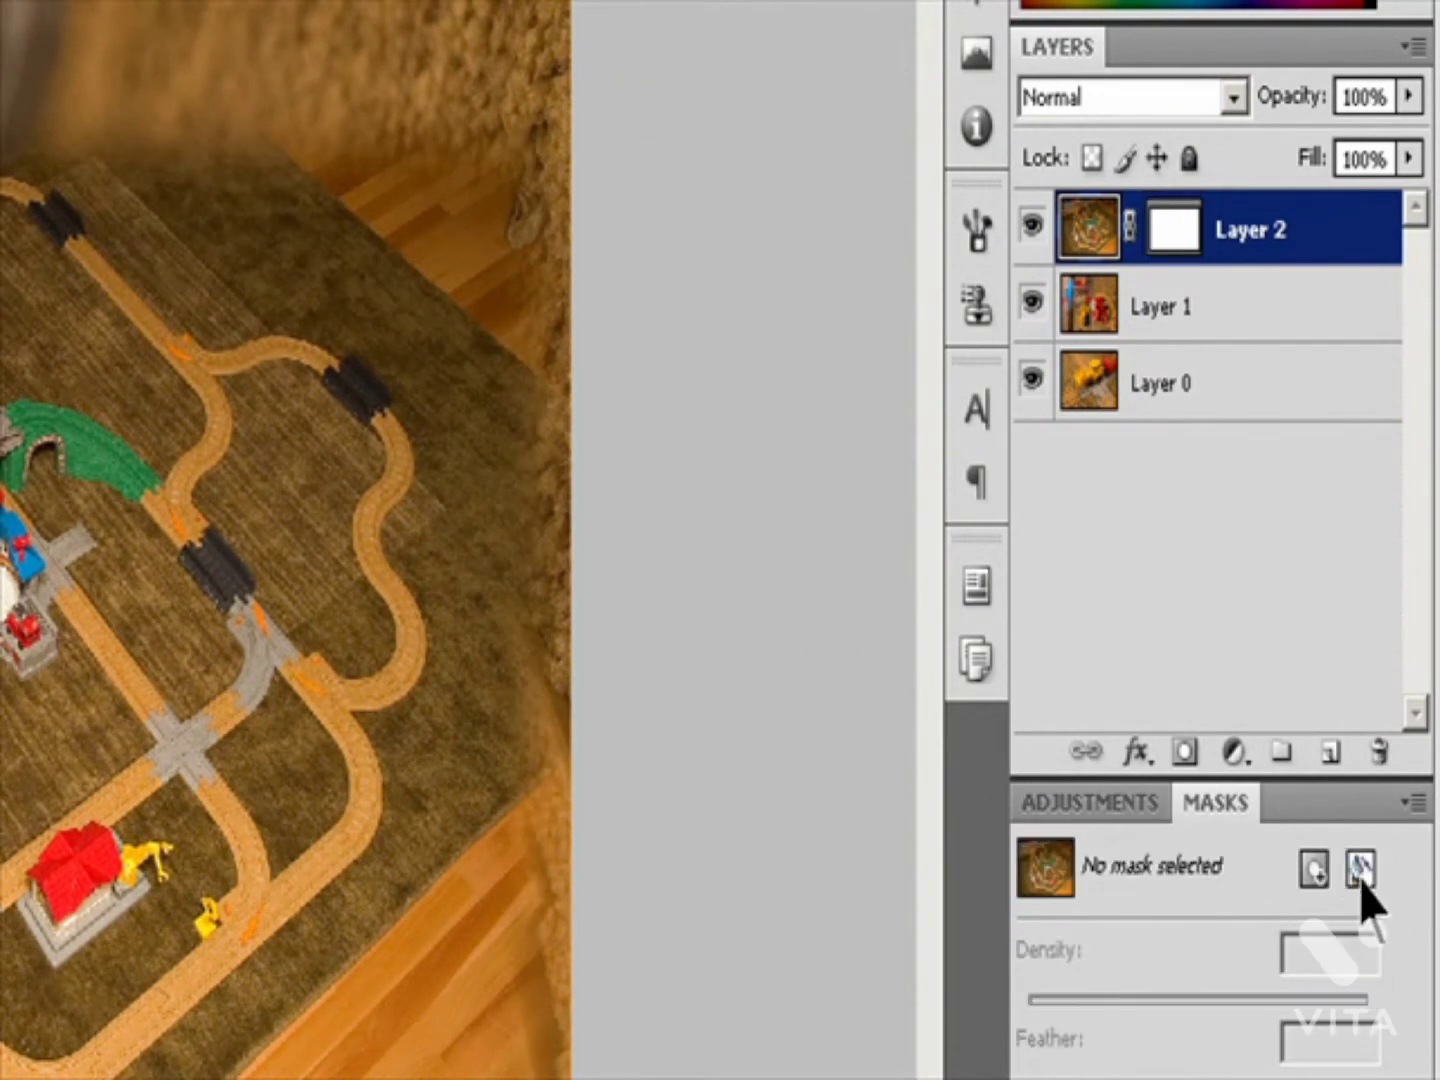
click(1363, 869)
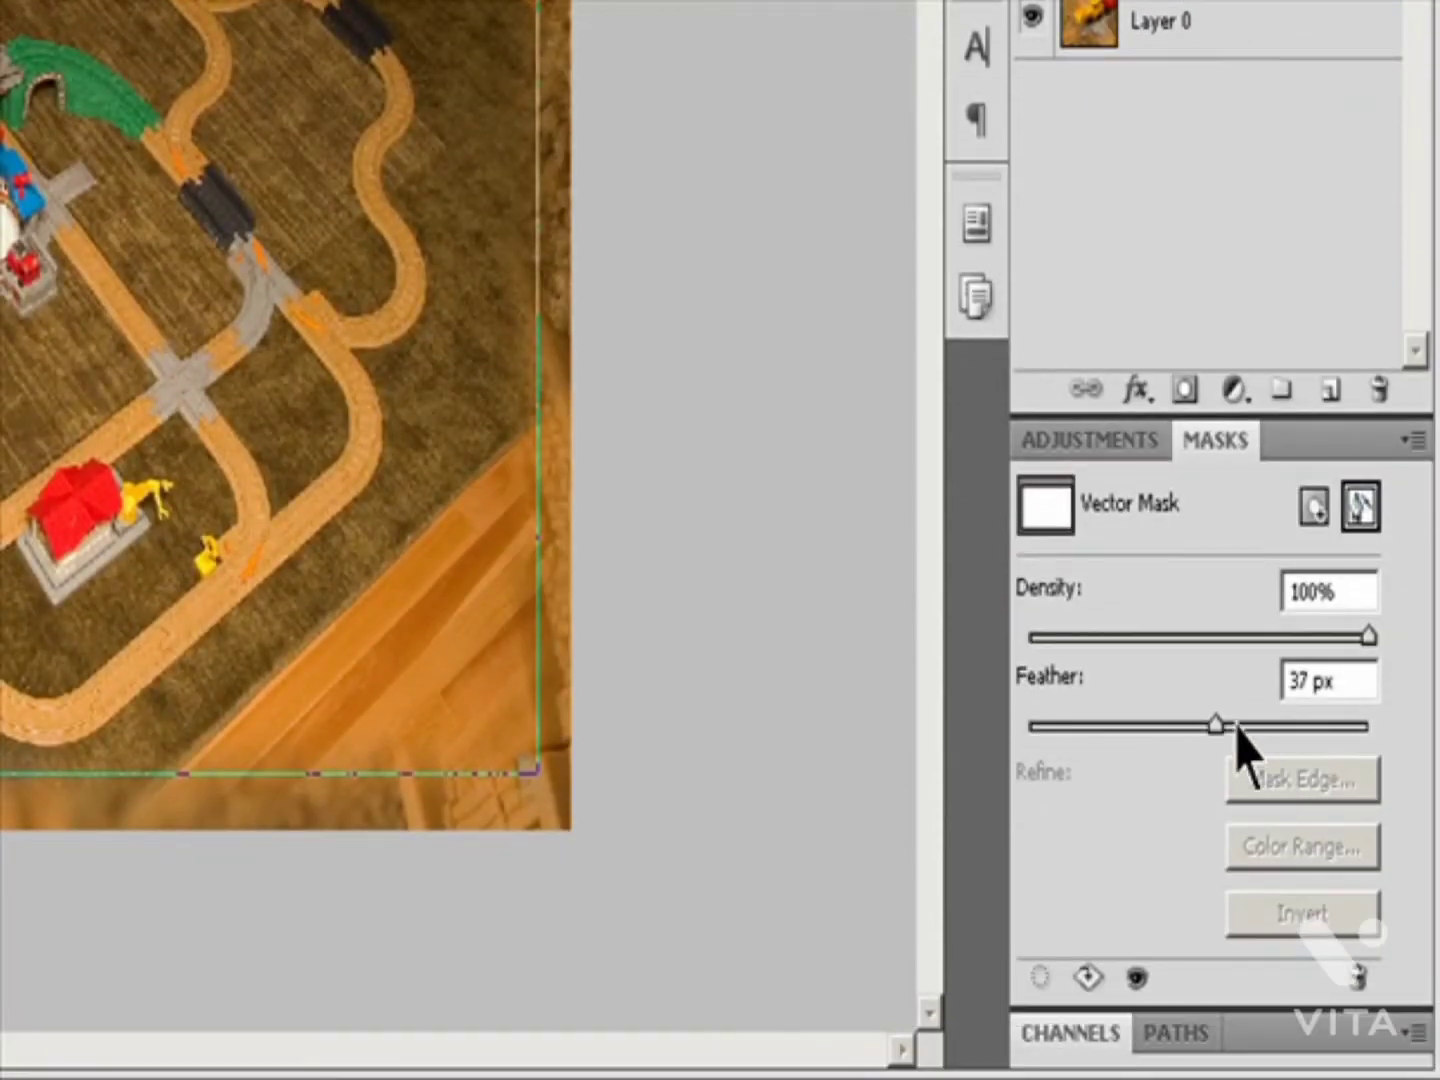
- Set the feather of Layer 2's vector mask to 10 px and lower its density to 76%
drag(1215, 722, 1078, 728)
click(1290, 680)
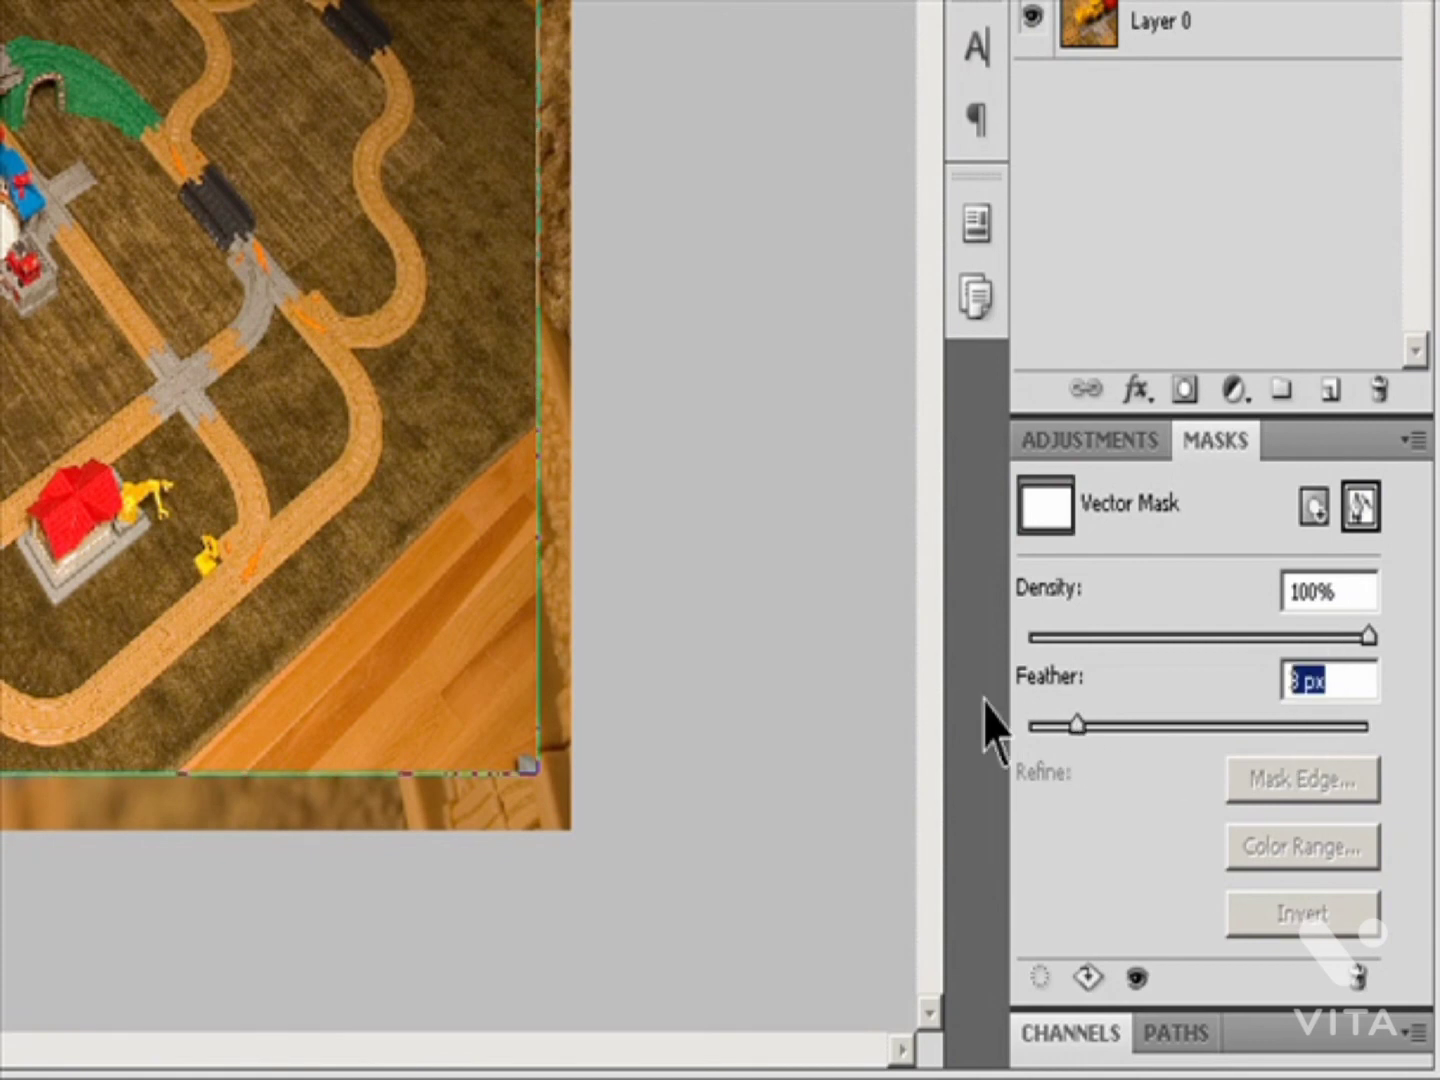
text(10)
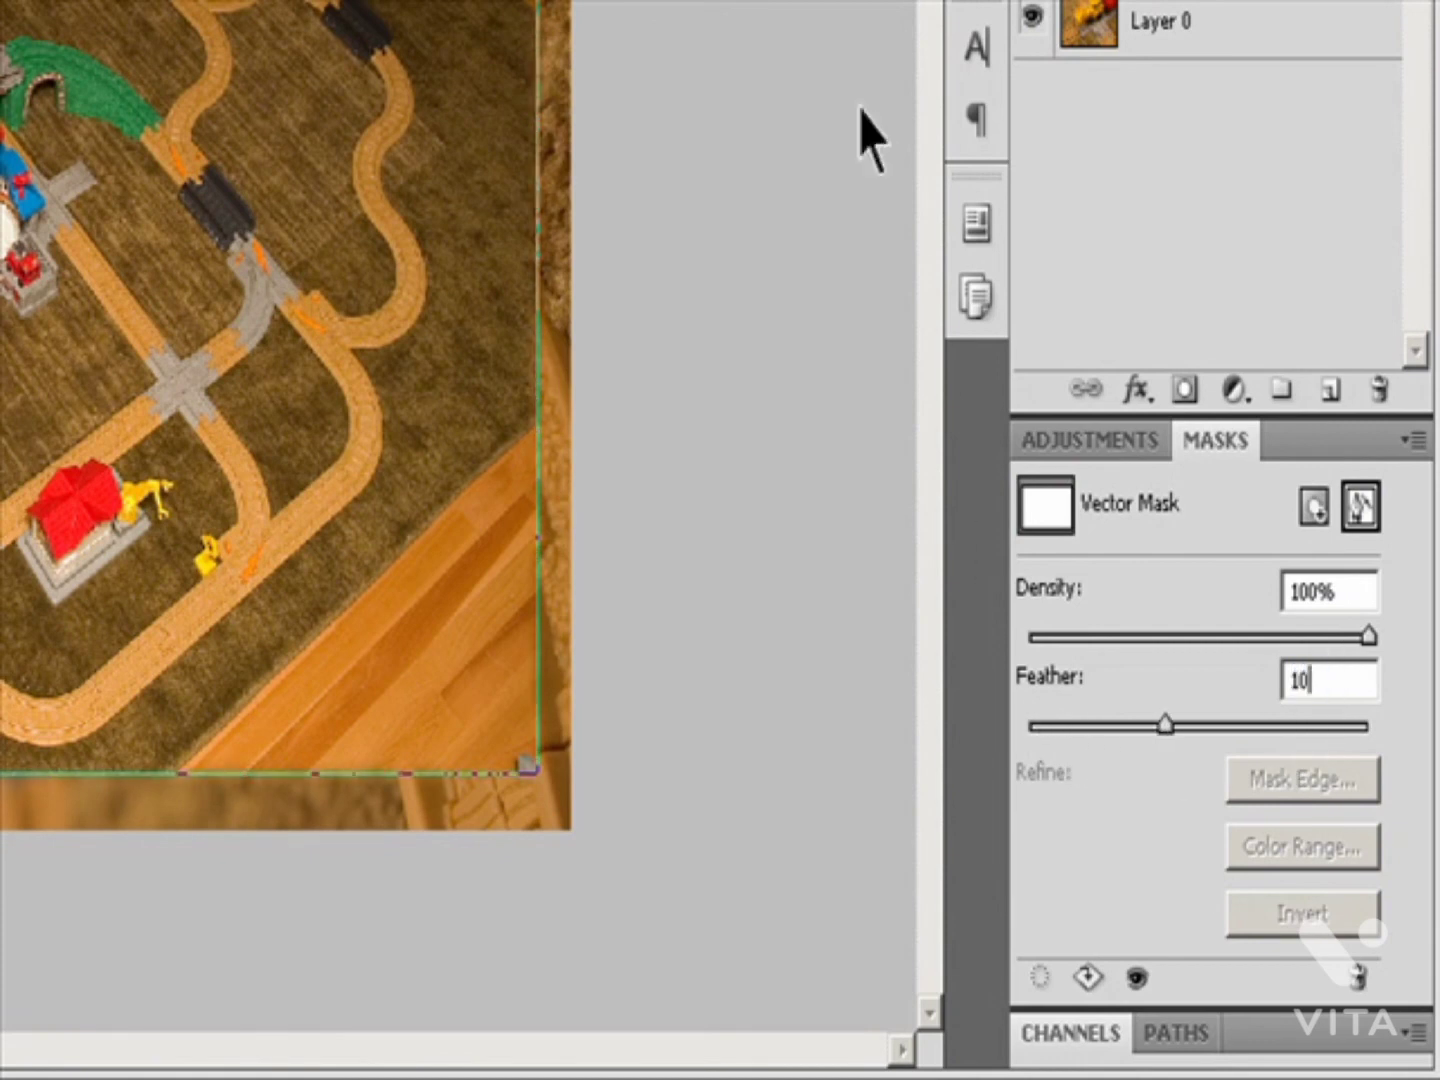
drag(1370, 635, 1289, 642)
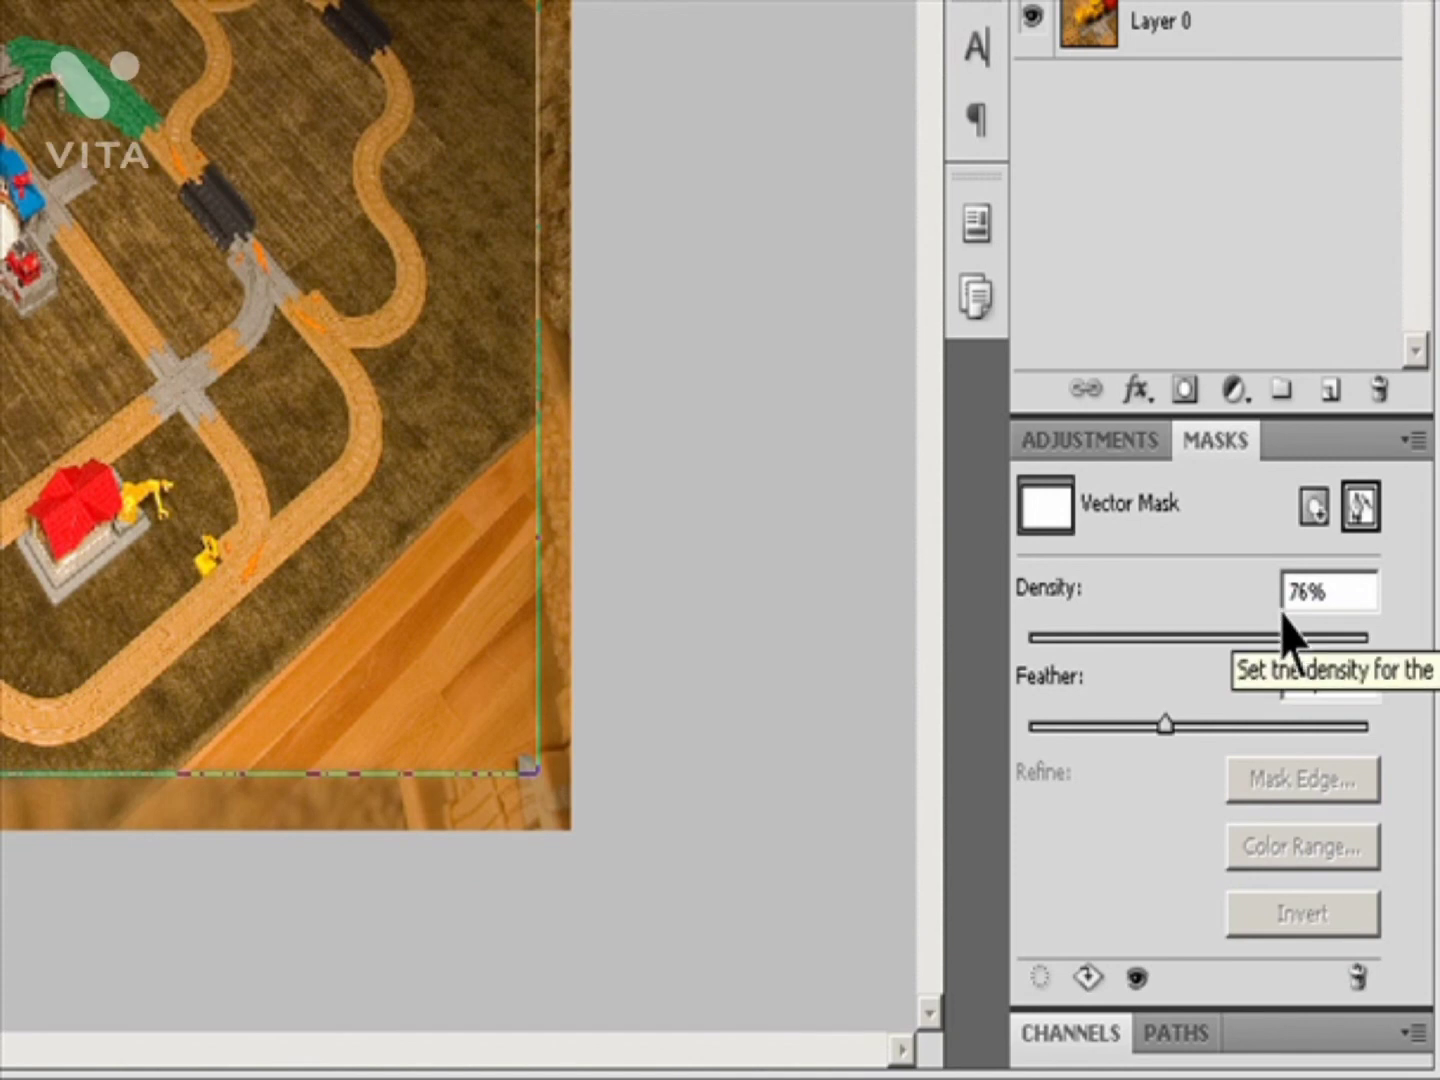
- Show the document's paths and toggle Layer 2's vector mask out of and back into editing
click(1190, 1035)
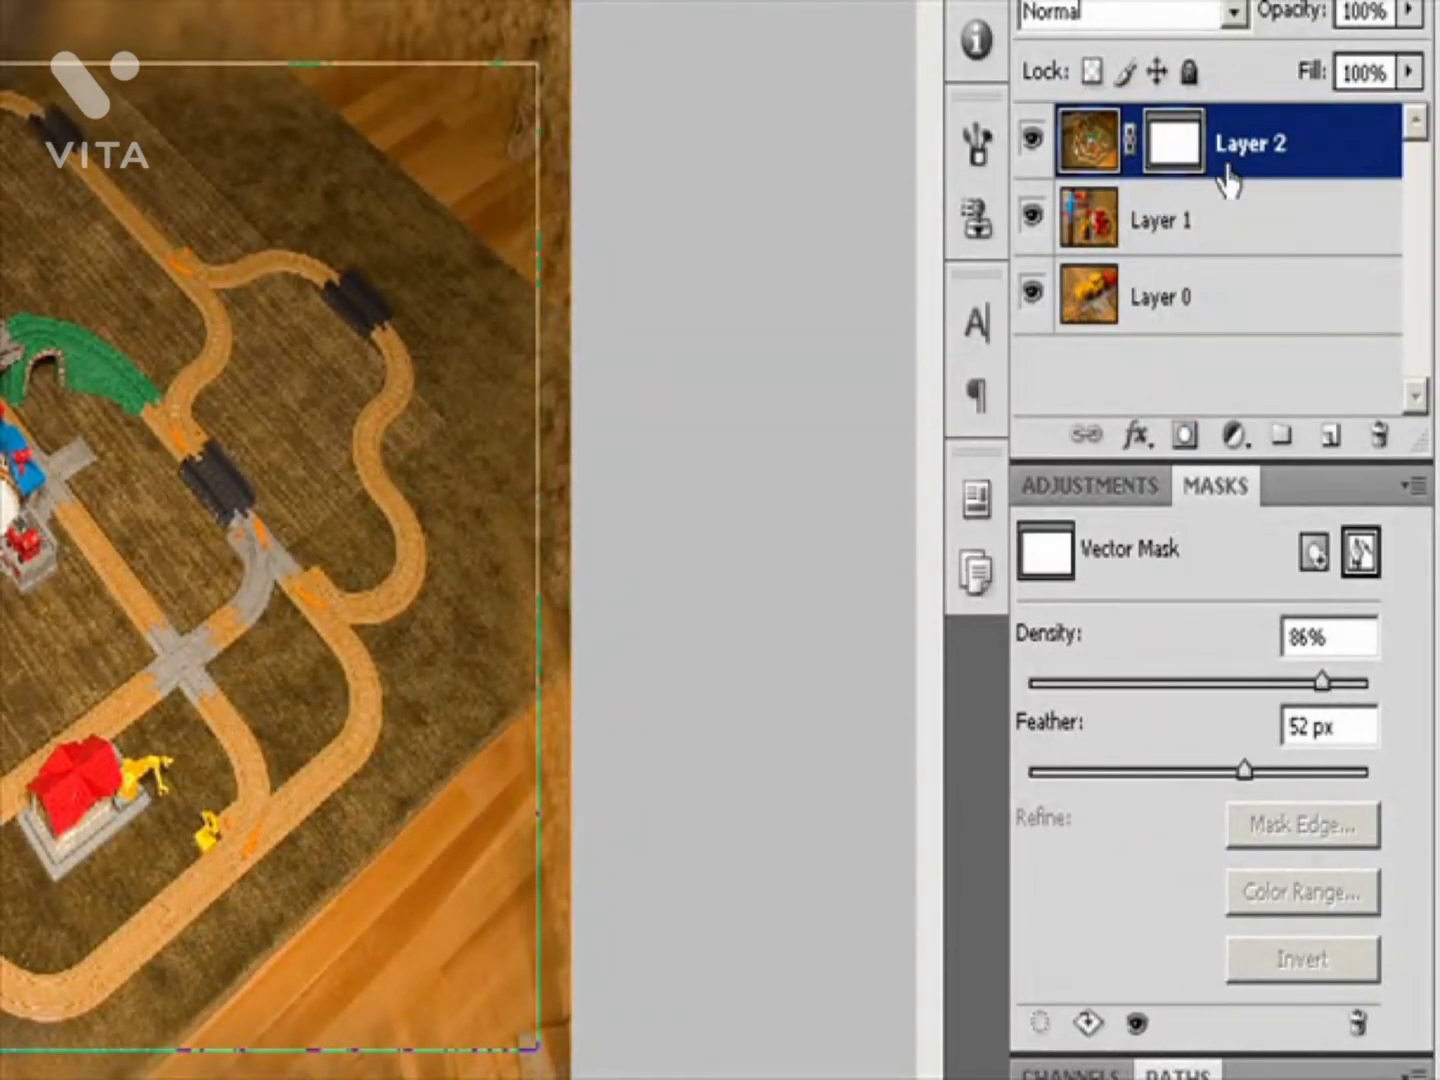
click(1190, 243)
click(1162, 156)
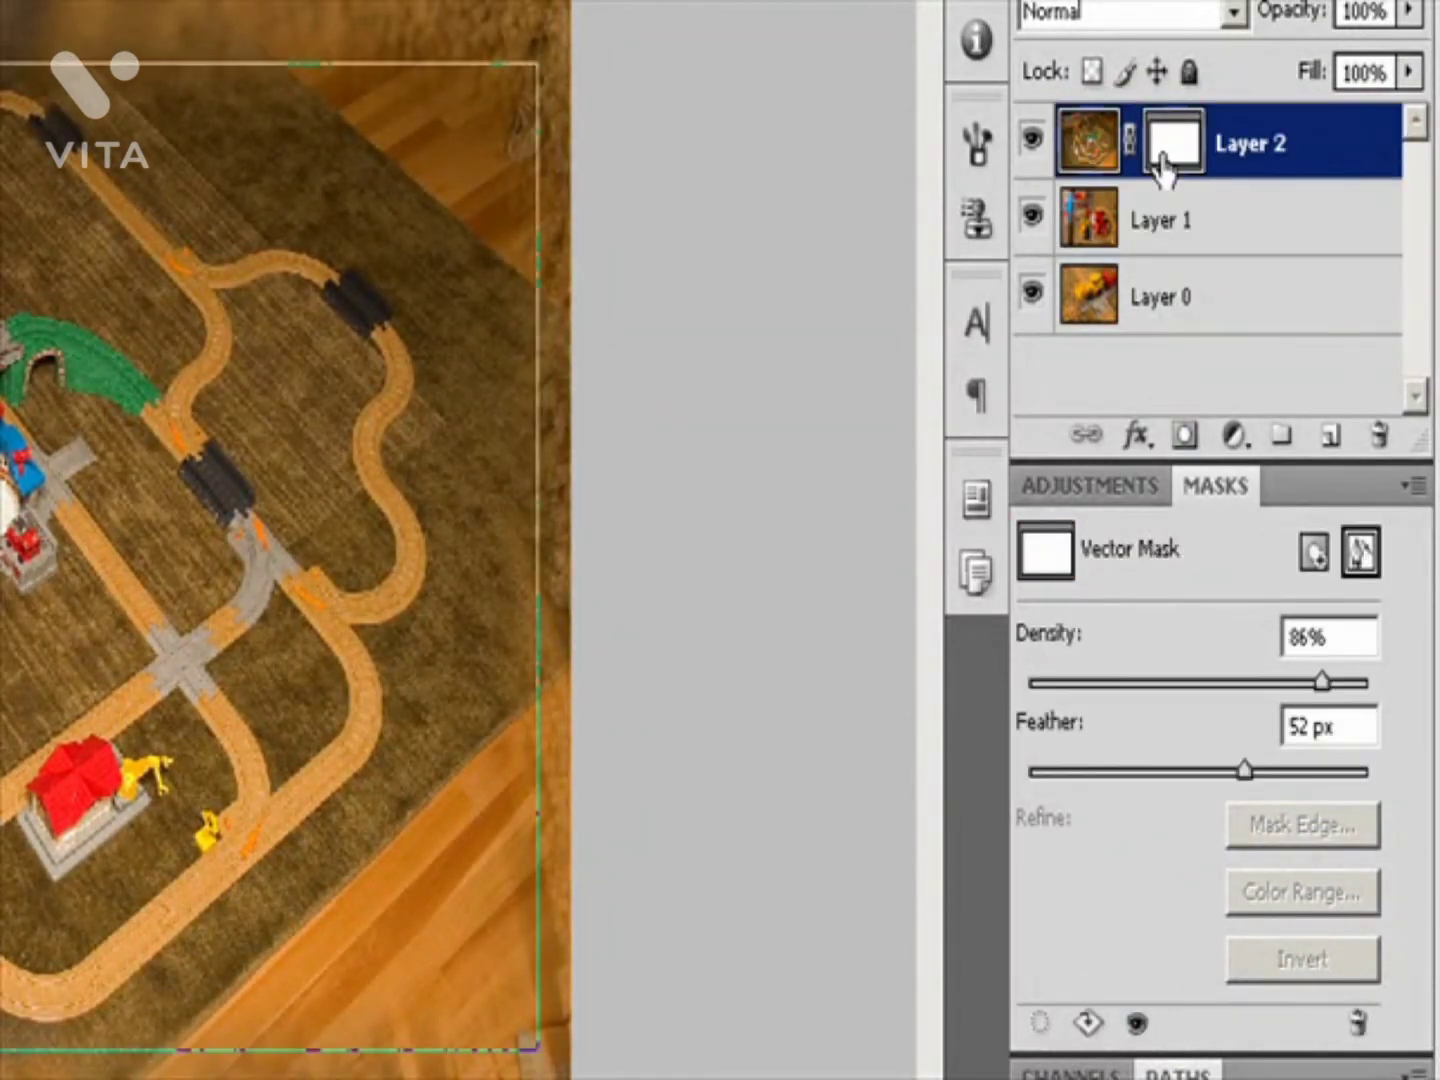
click(1358, 563)
click(1358, 562)
click(1357, 1024)
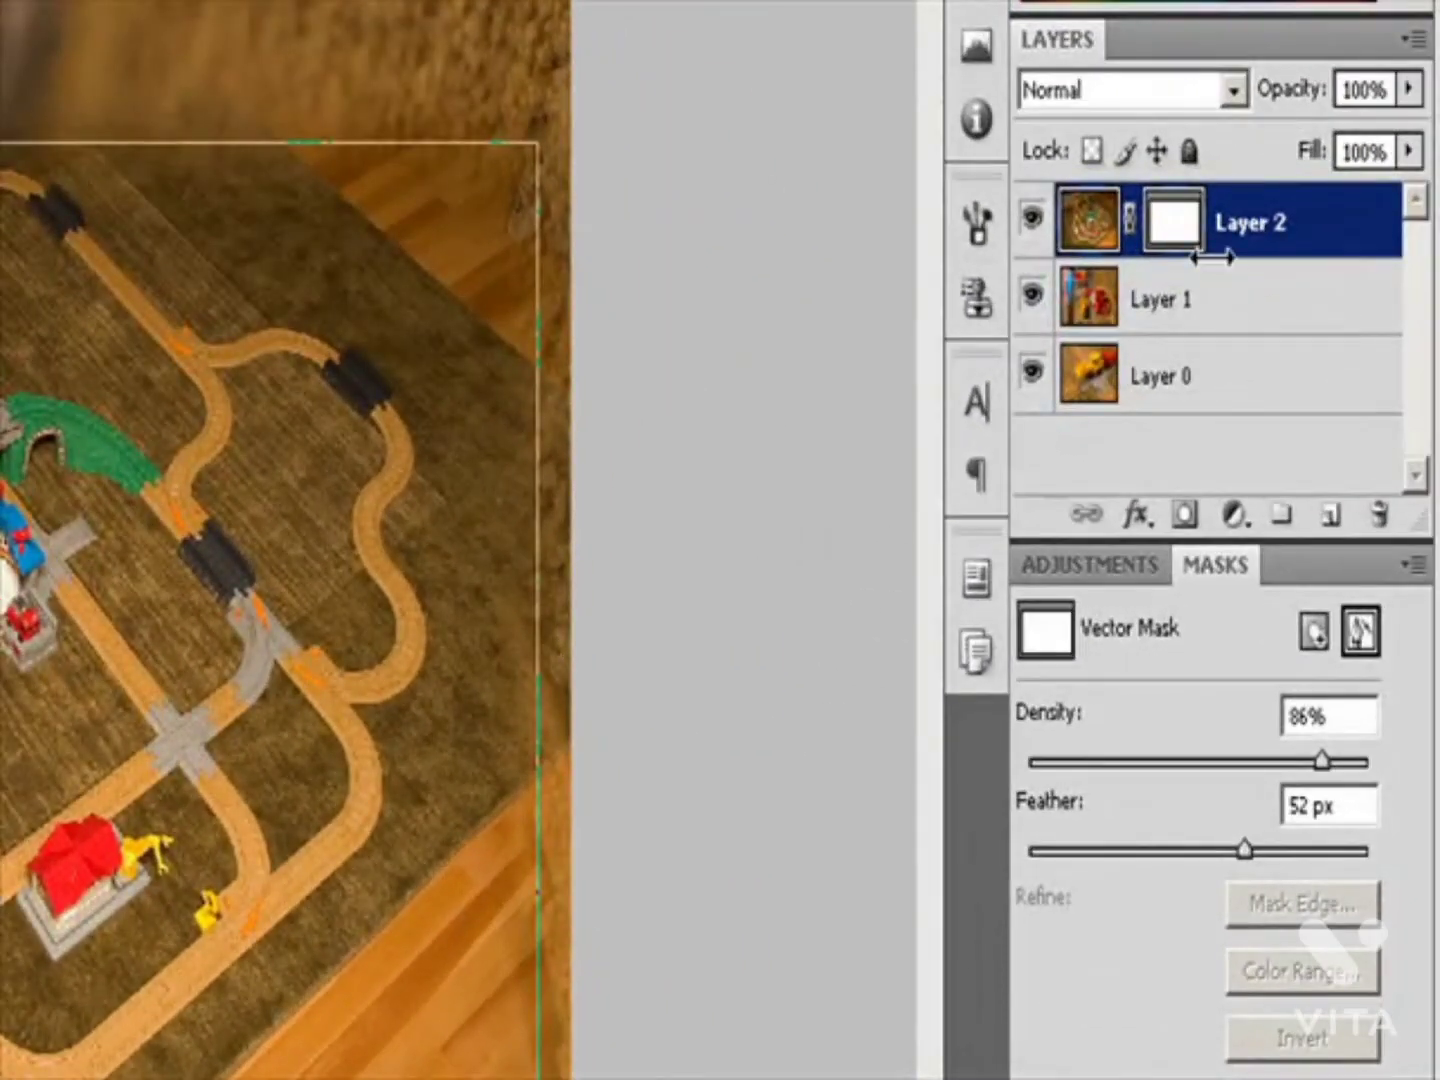
- Select Layer 2's vector mask and temporarily disable and re-enable it twice
click(1187, 299)
click(1219, 247)
click(1165, 231)
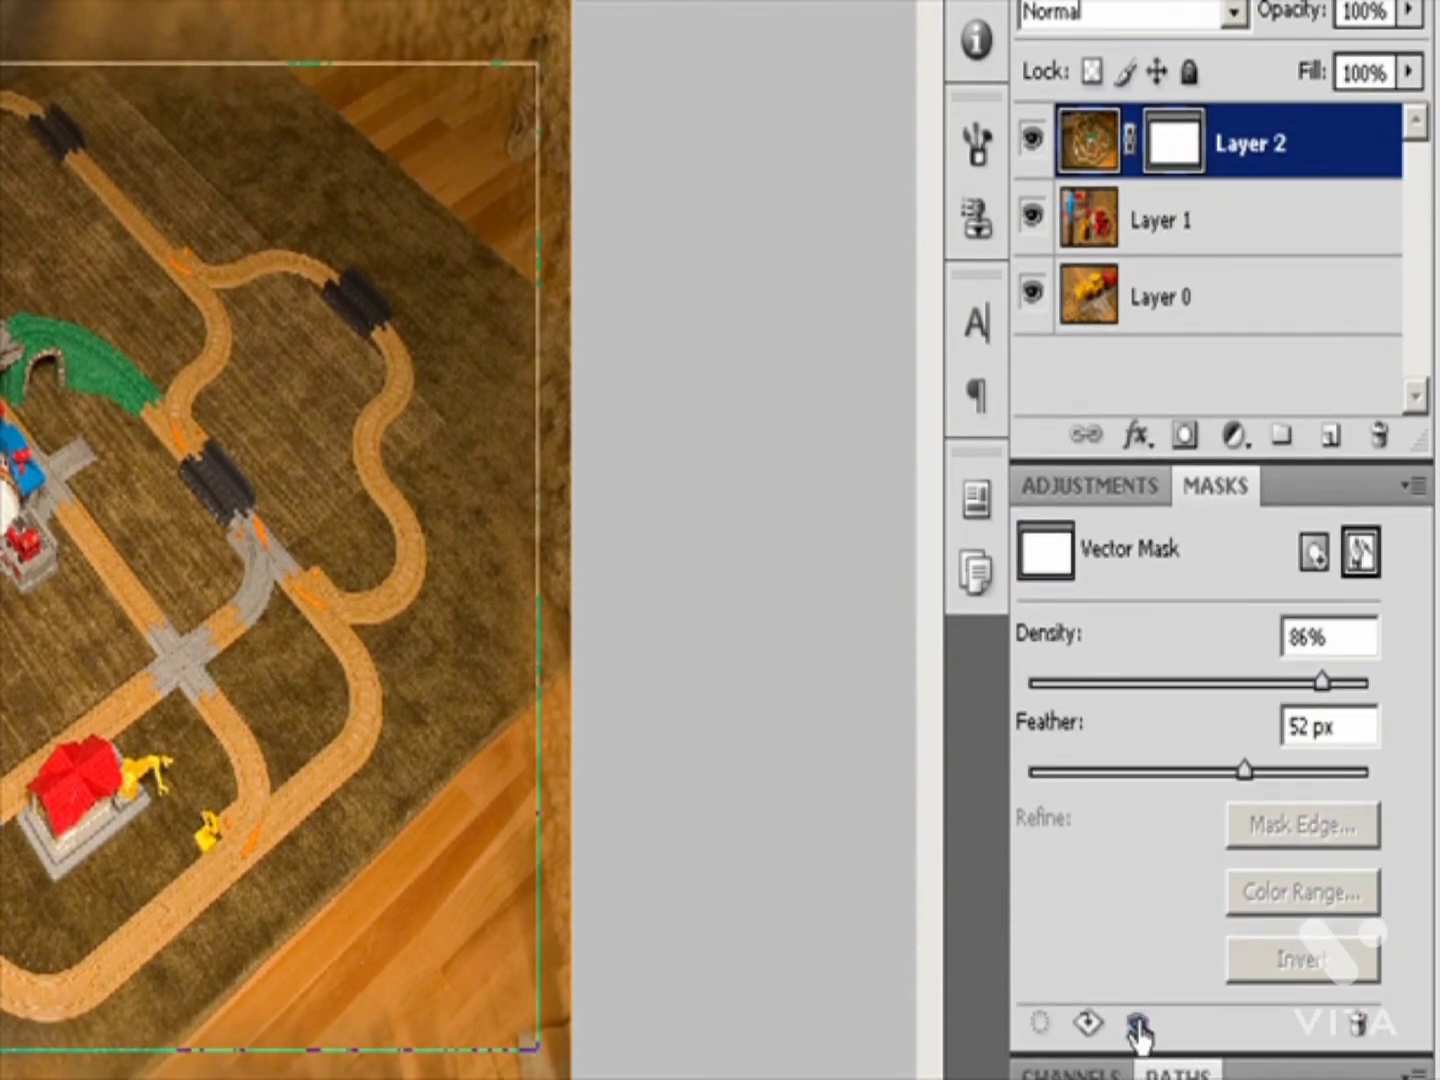
click(1138, 1025)
click(1137, 1025)
shift+click(1178, 152)
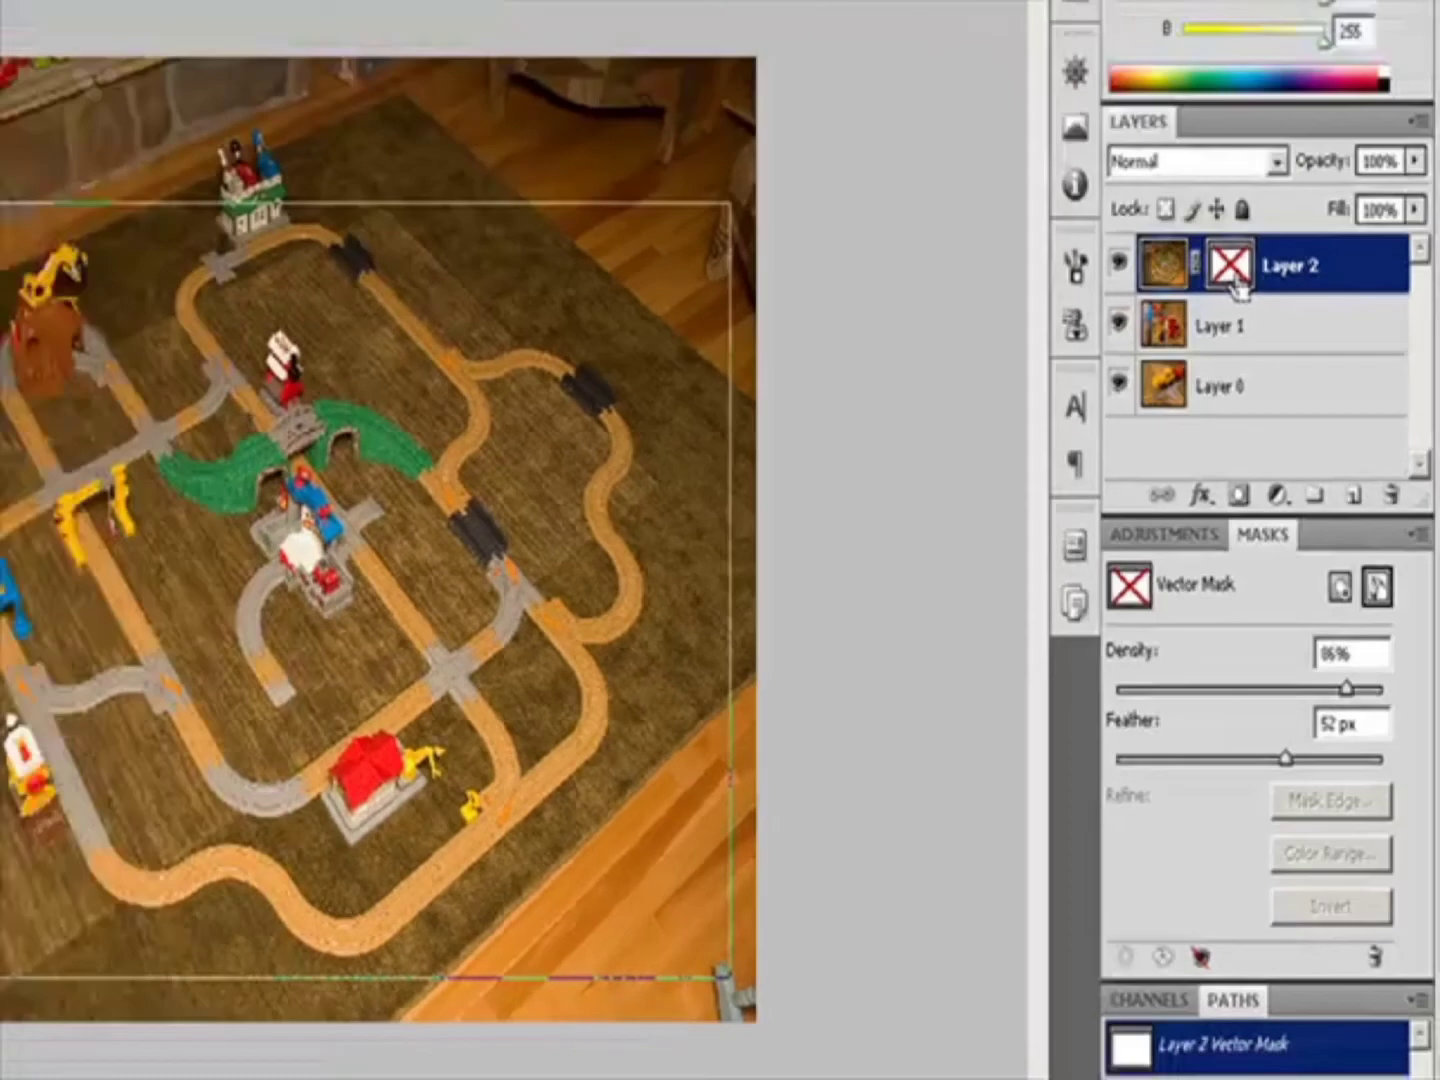
shift+click(1177, 155)
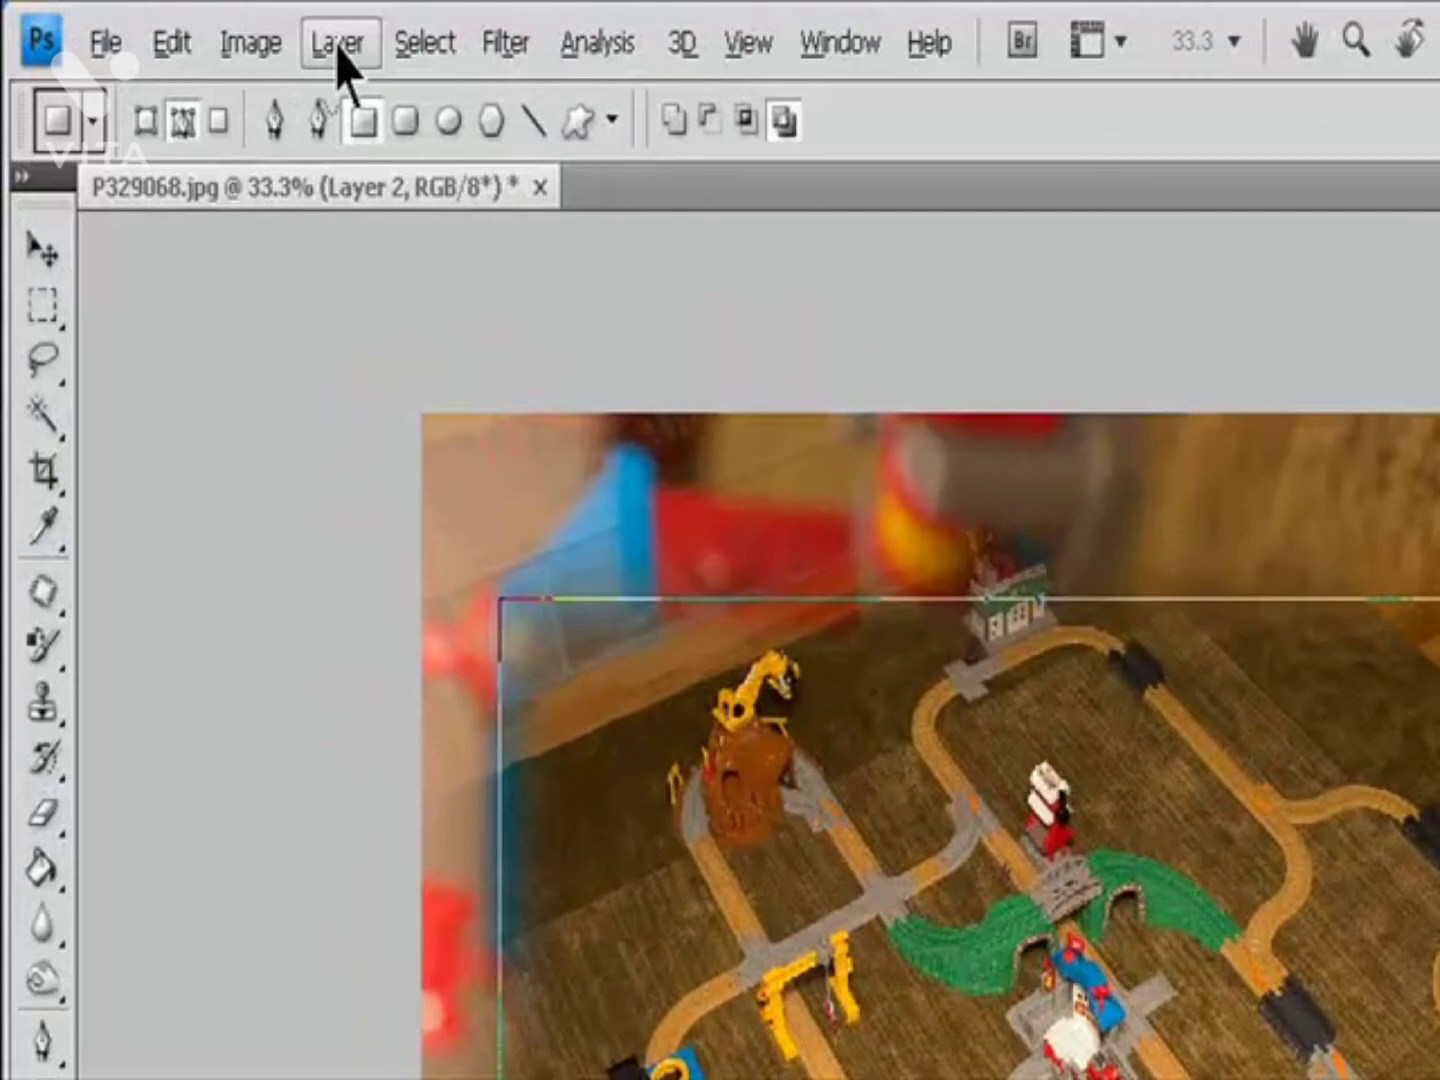
- Try the Disable command on Layer 2's vector mask
click(193, 24)
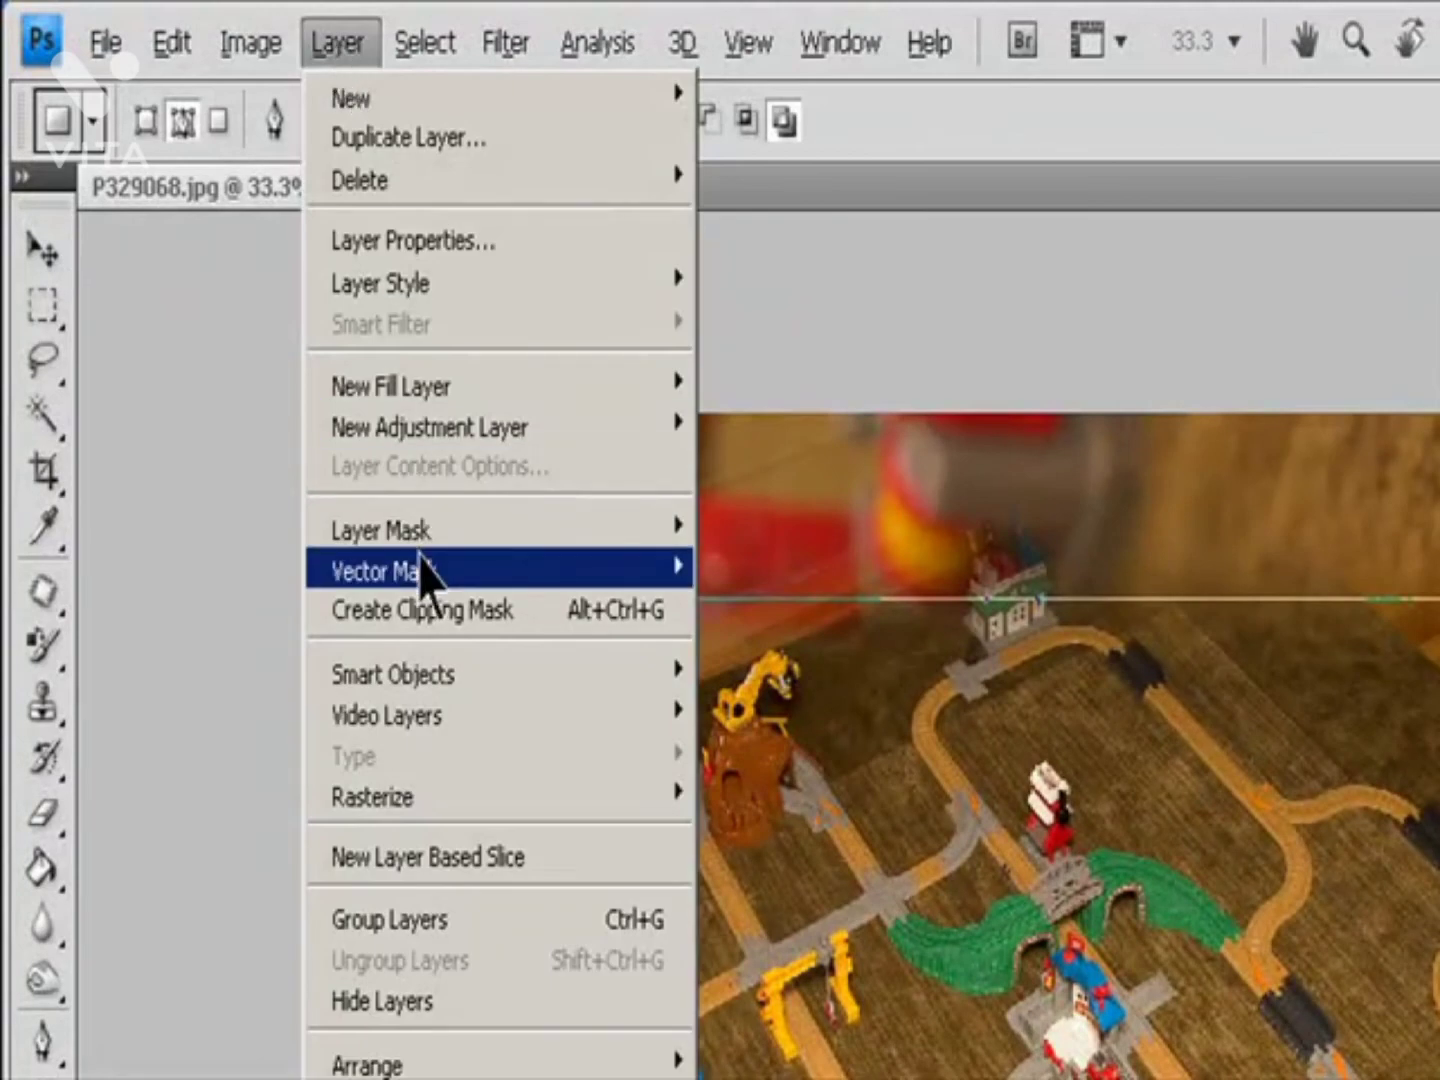
mouse_move(418, 572)
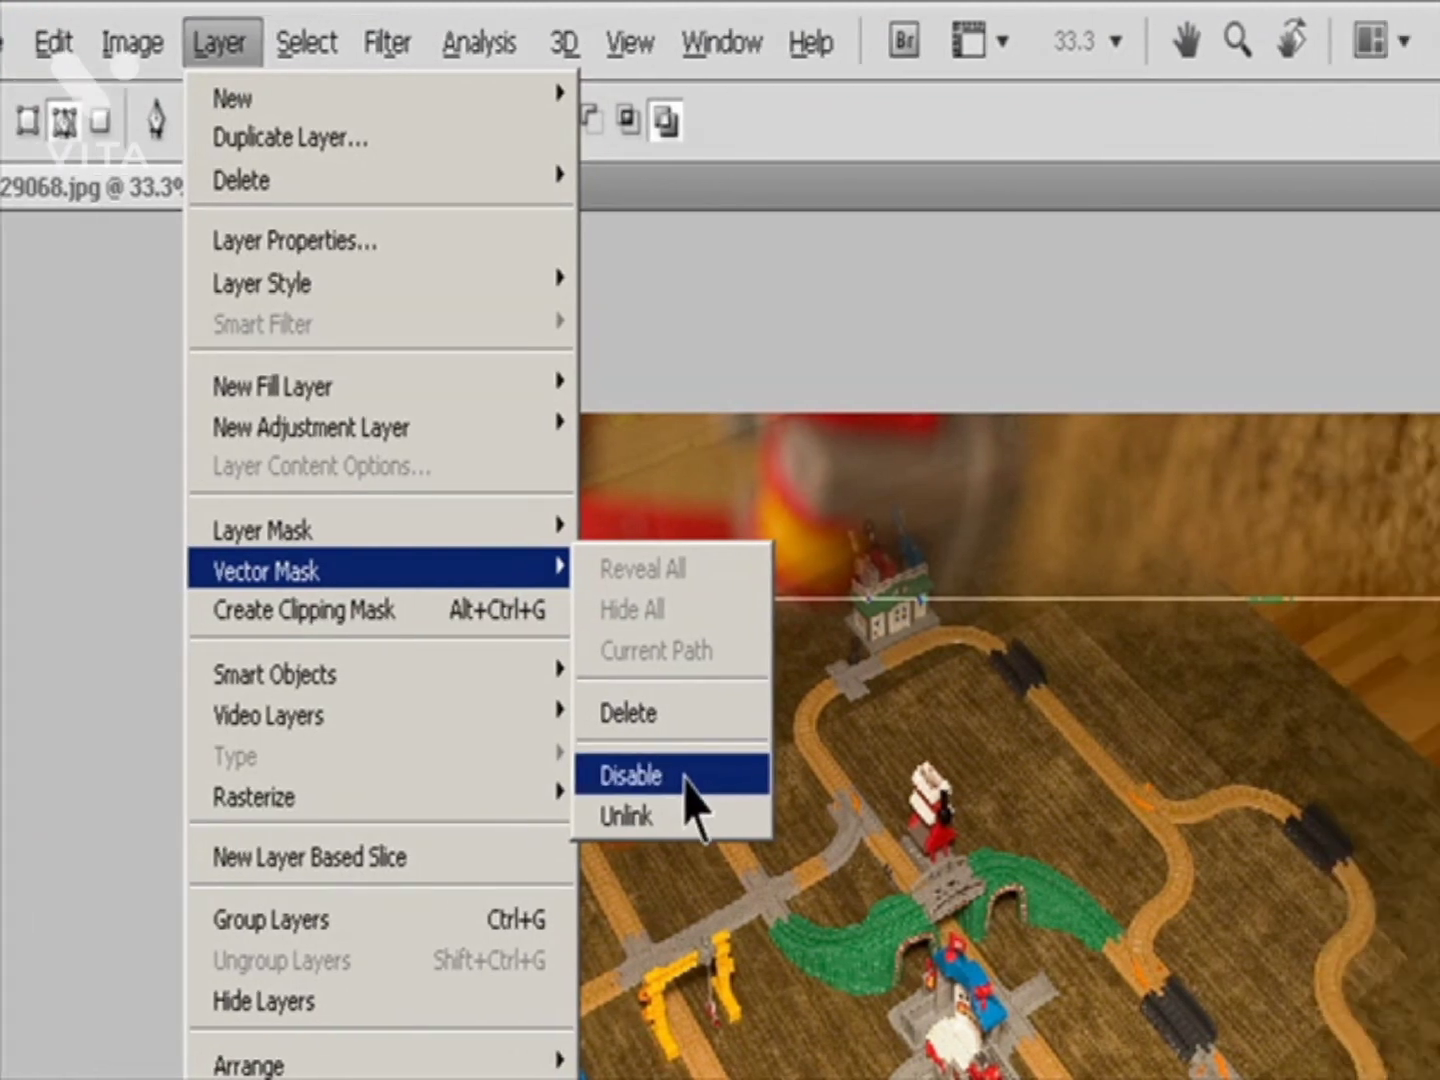
click(800, 775)
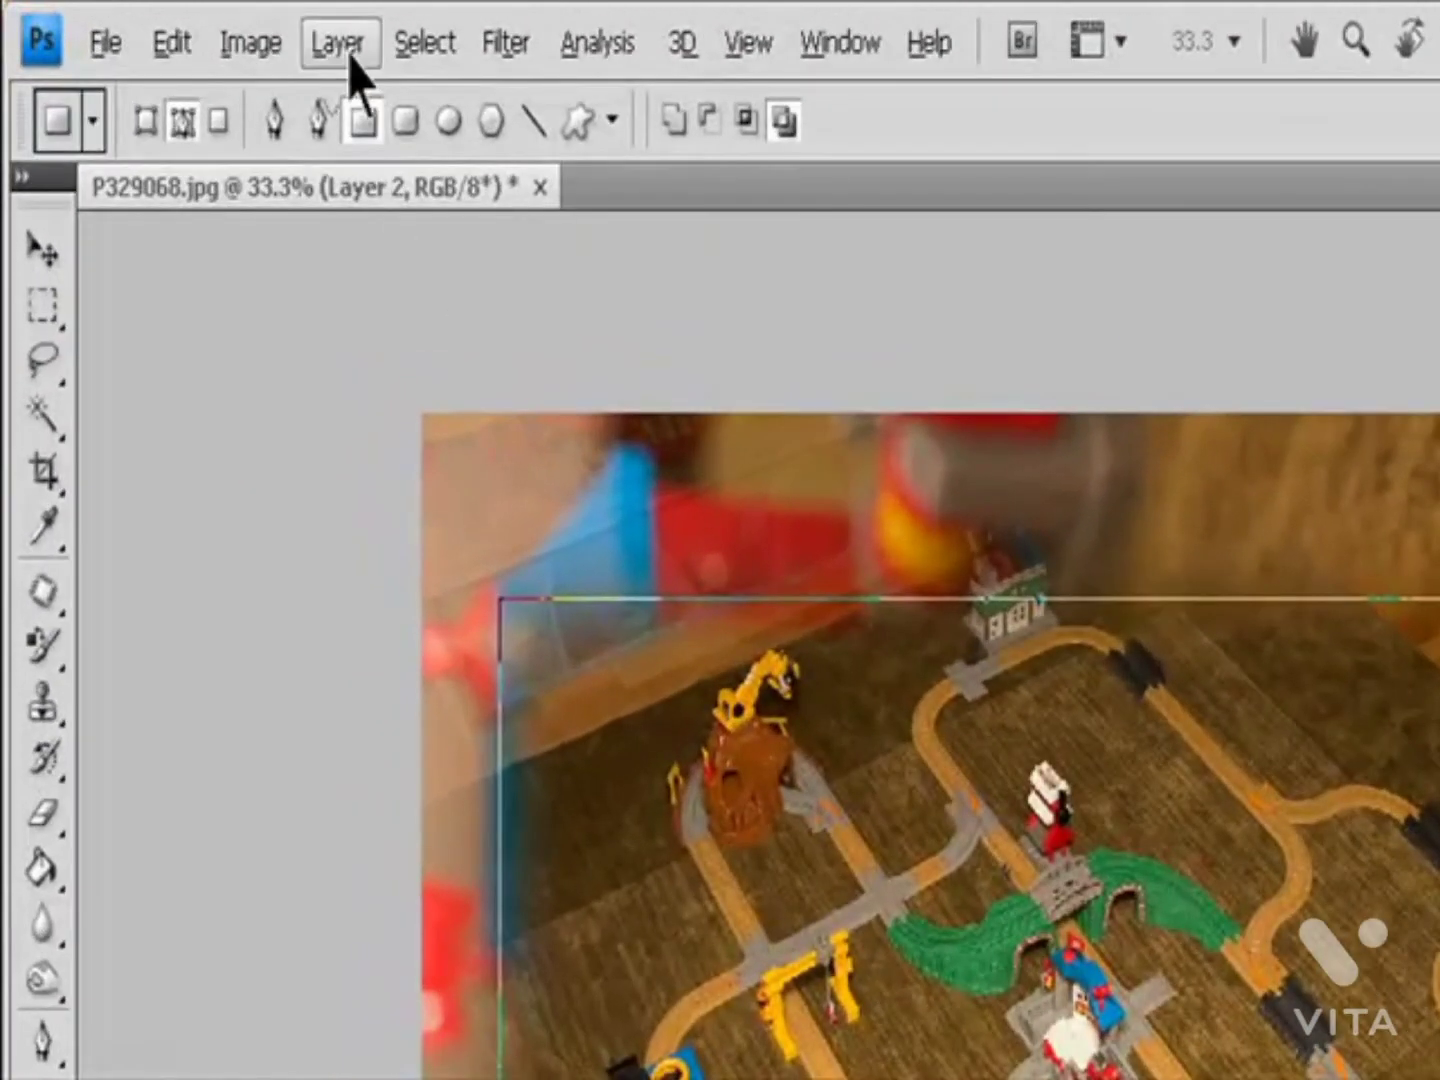
- Rasterize Layer 2's vector mask
click(193, 24)
mouse_move(476, 800)
click(818, 920)
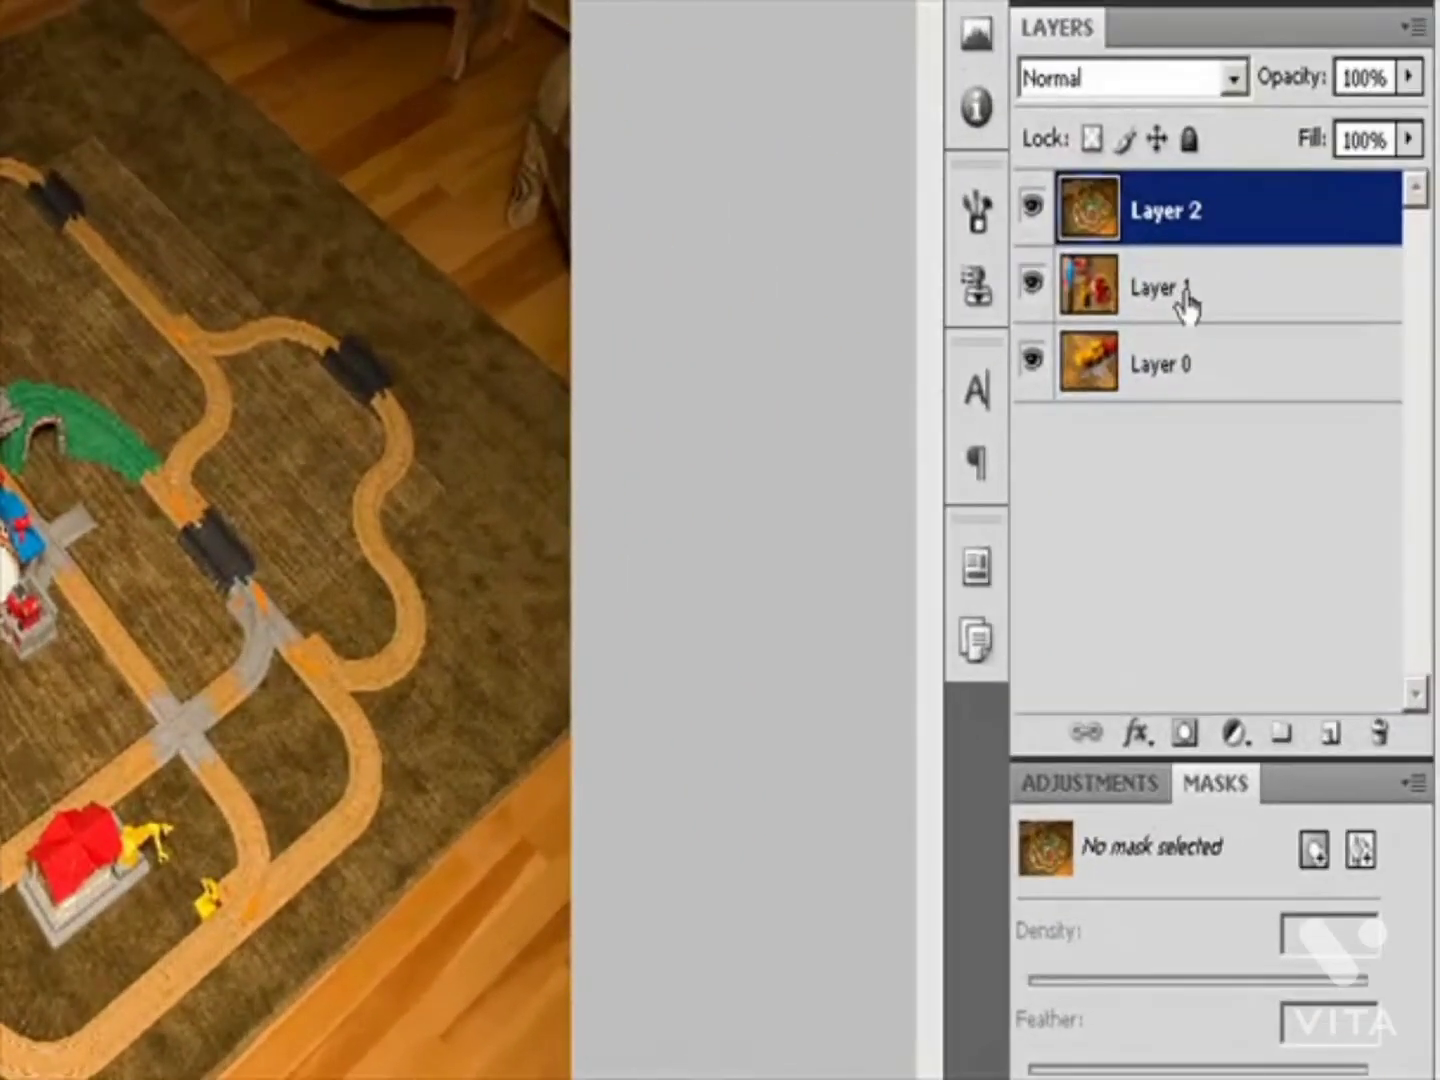
- Add a white pixel mask that reveals all of Layer 2
click(1278, 412)
click(1280, 375)
click(1316, 850)
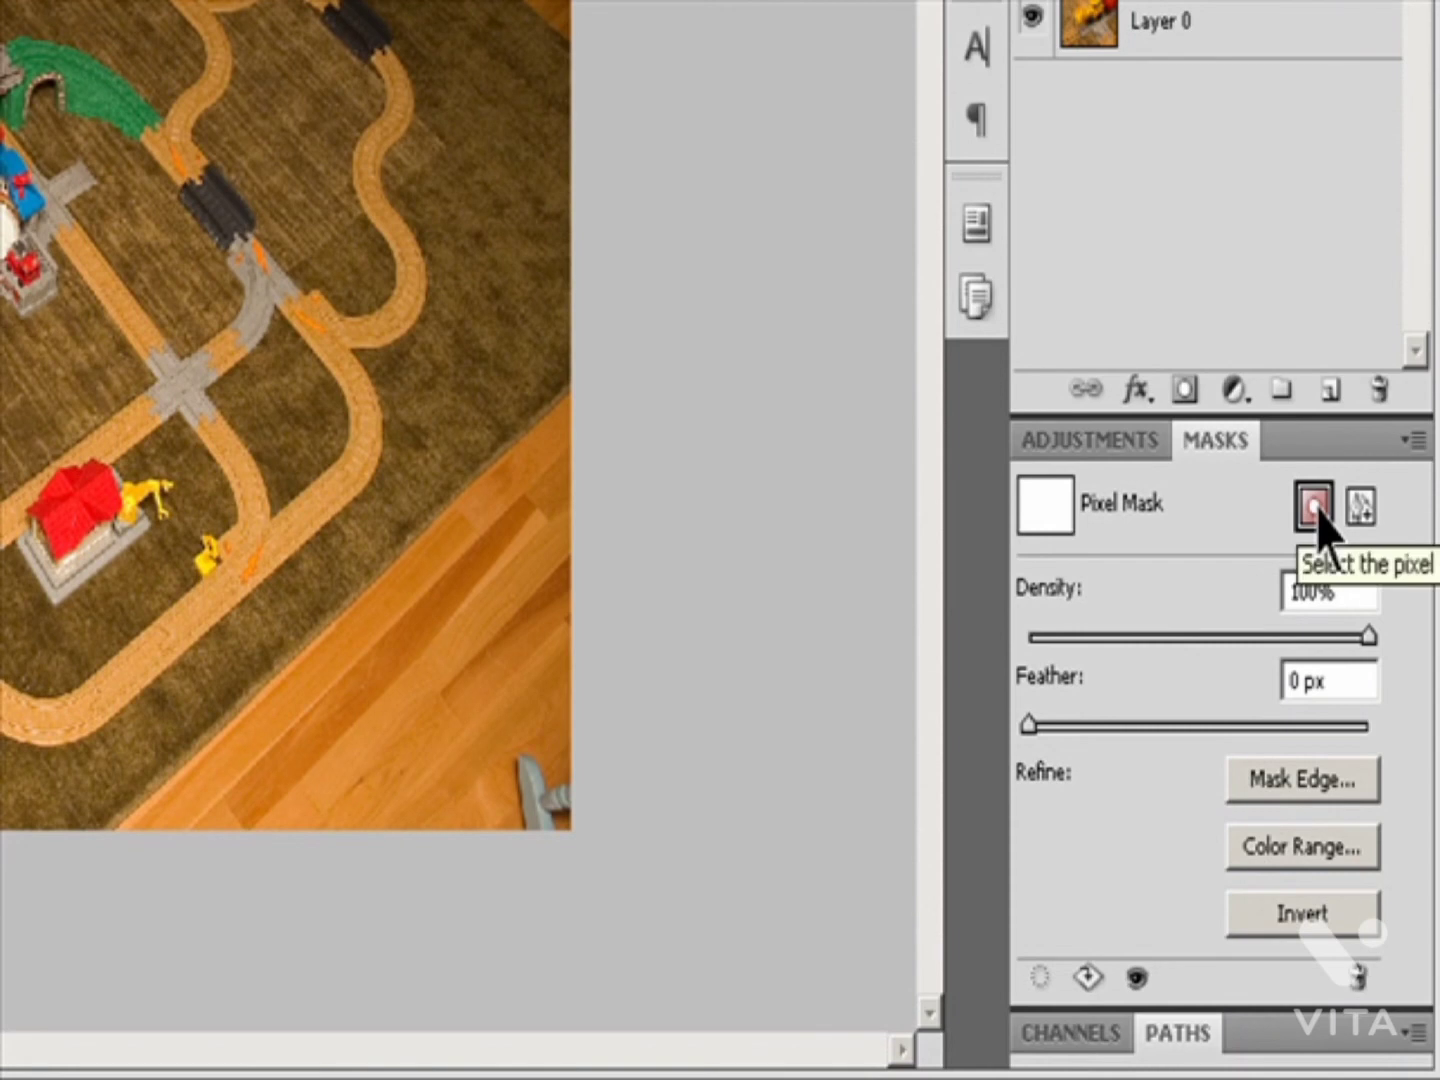
click(1314, 850)
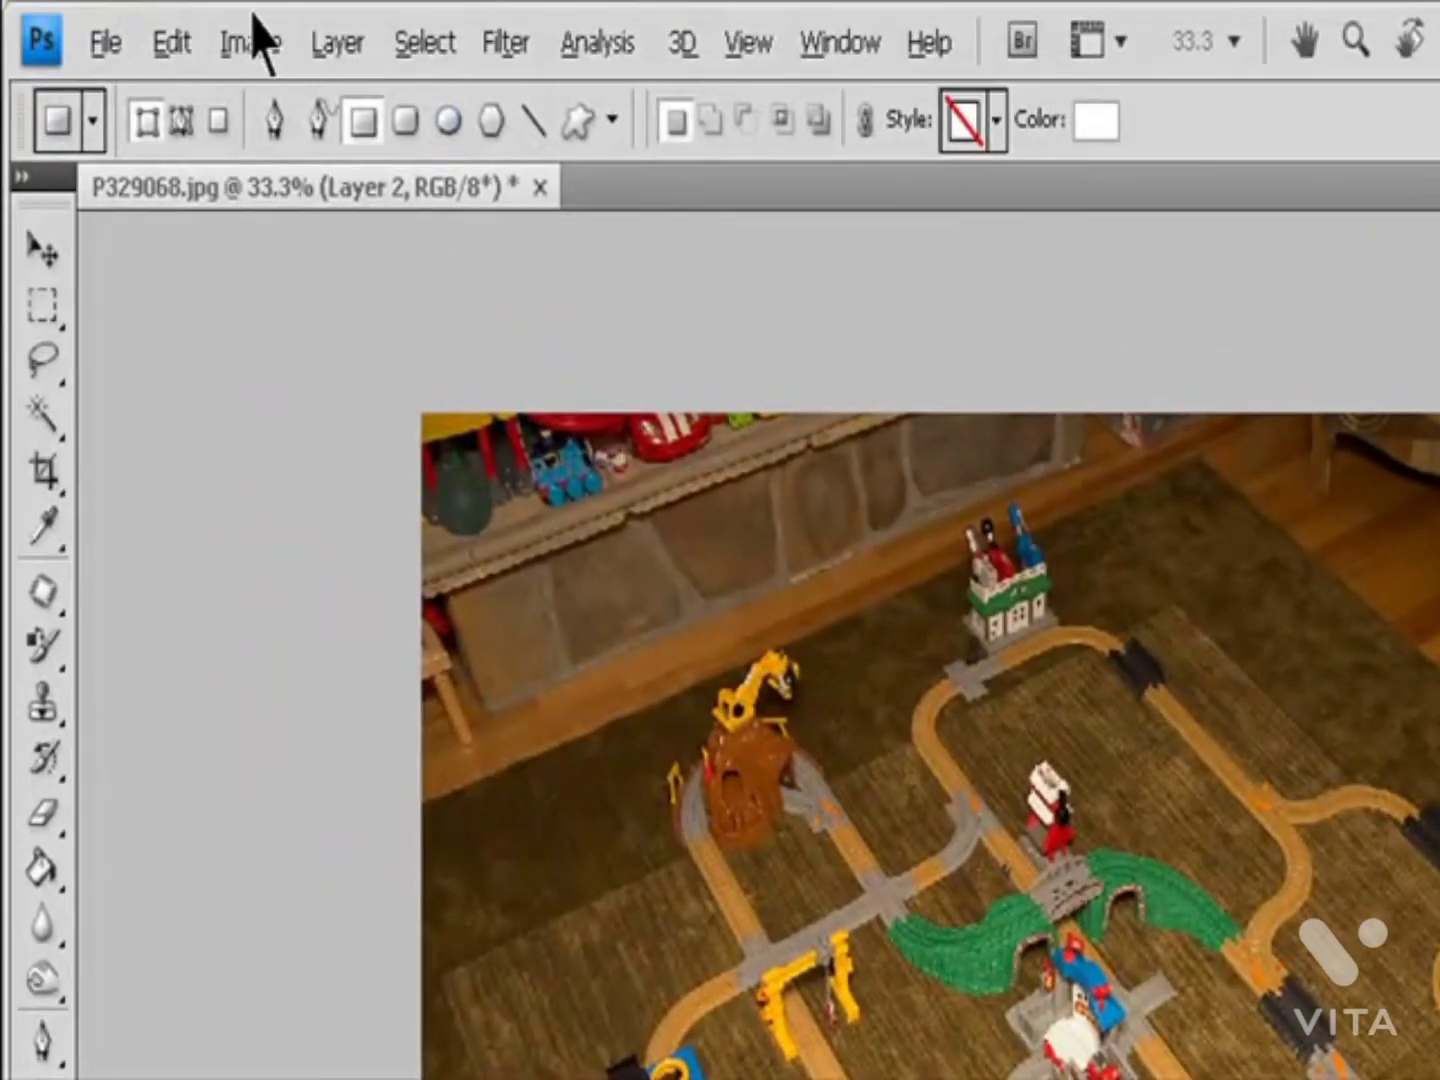
- Try a Reveal All layer mask on Layer 2, and try the equivalent pixel mask again
click(356, 57)
mouse_move(440, 541)
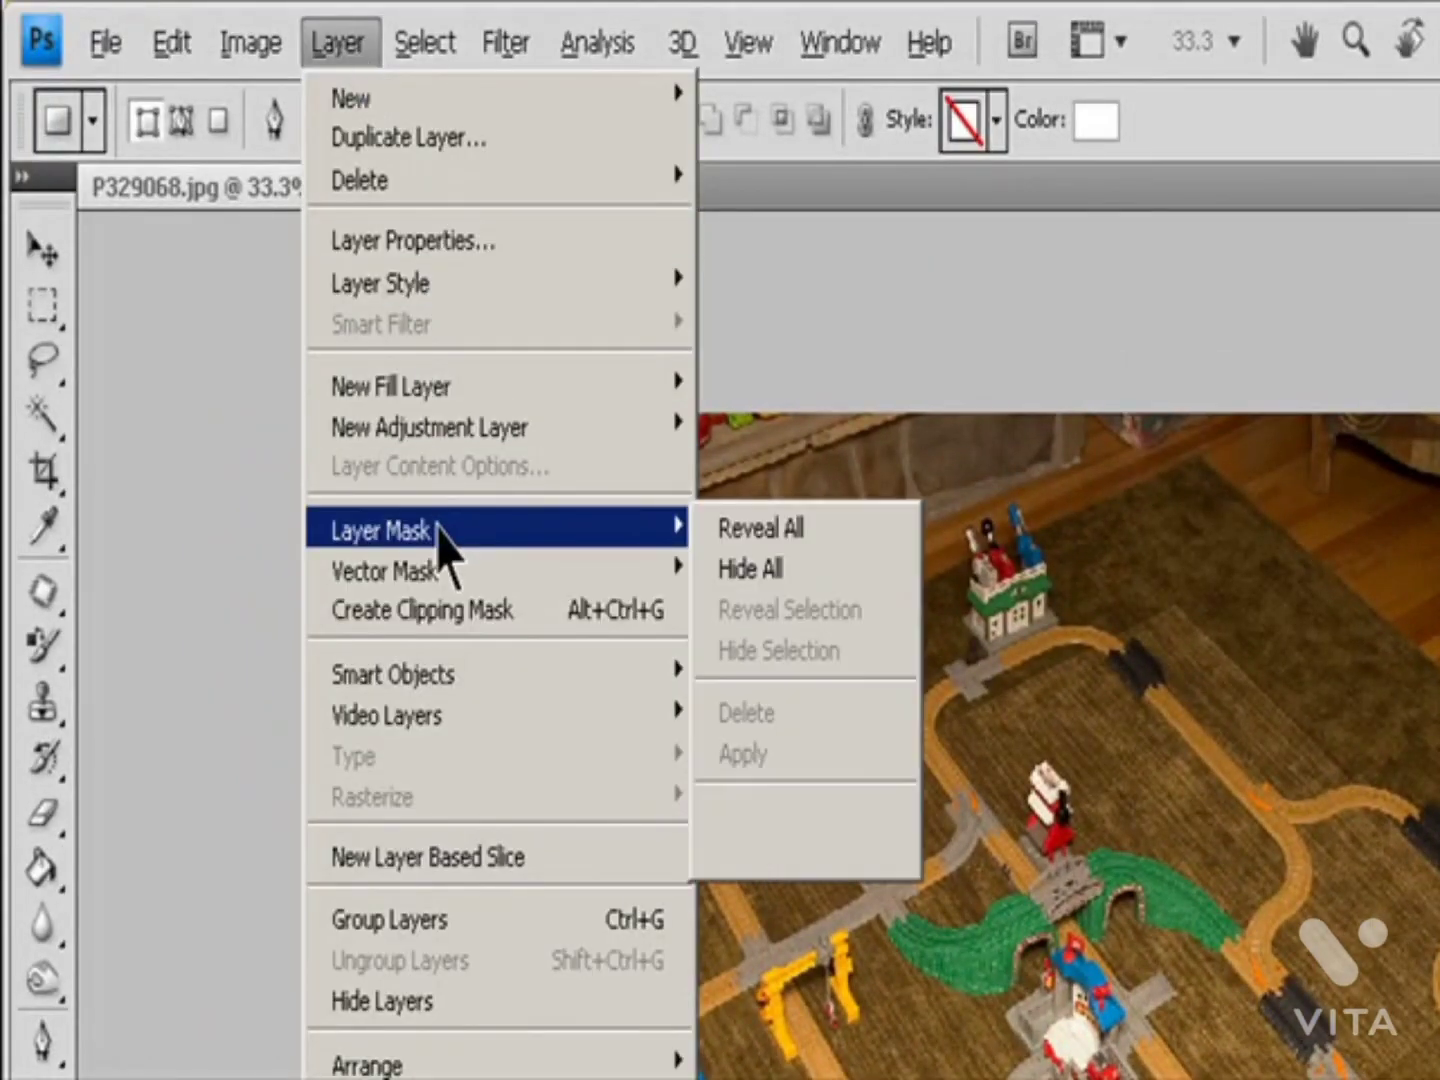
click(706, 530)
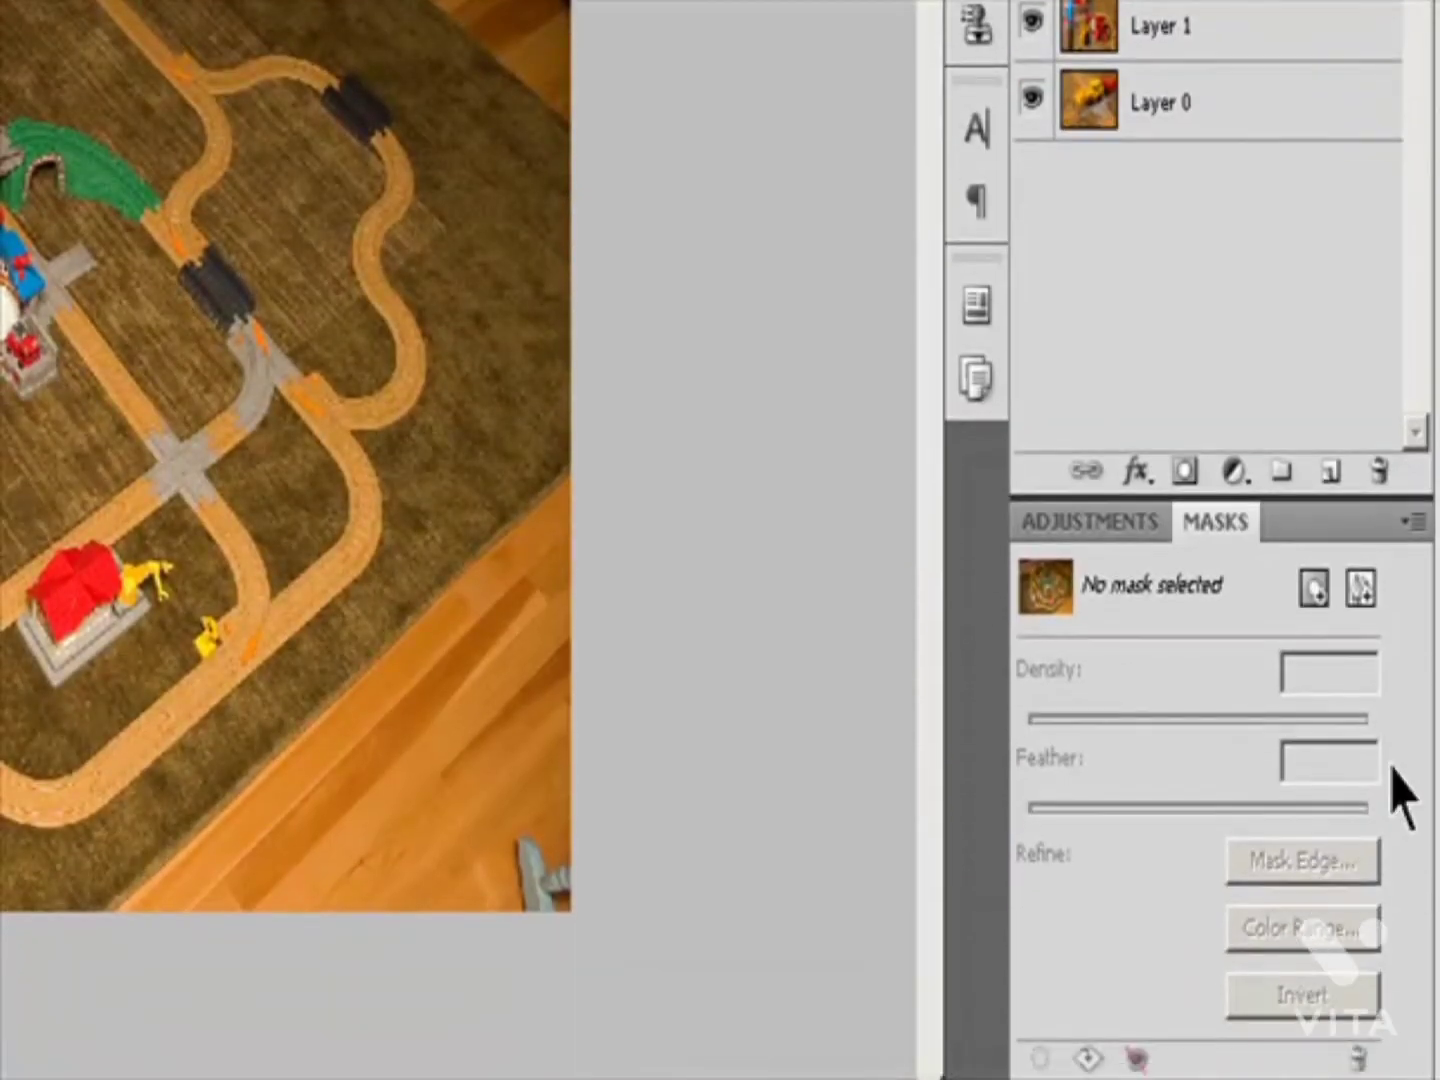
click(1316, 589)
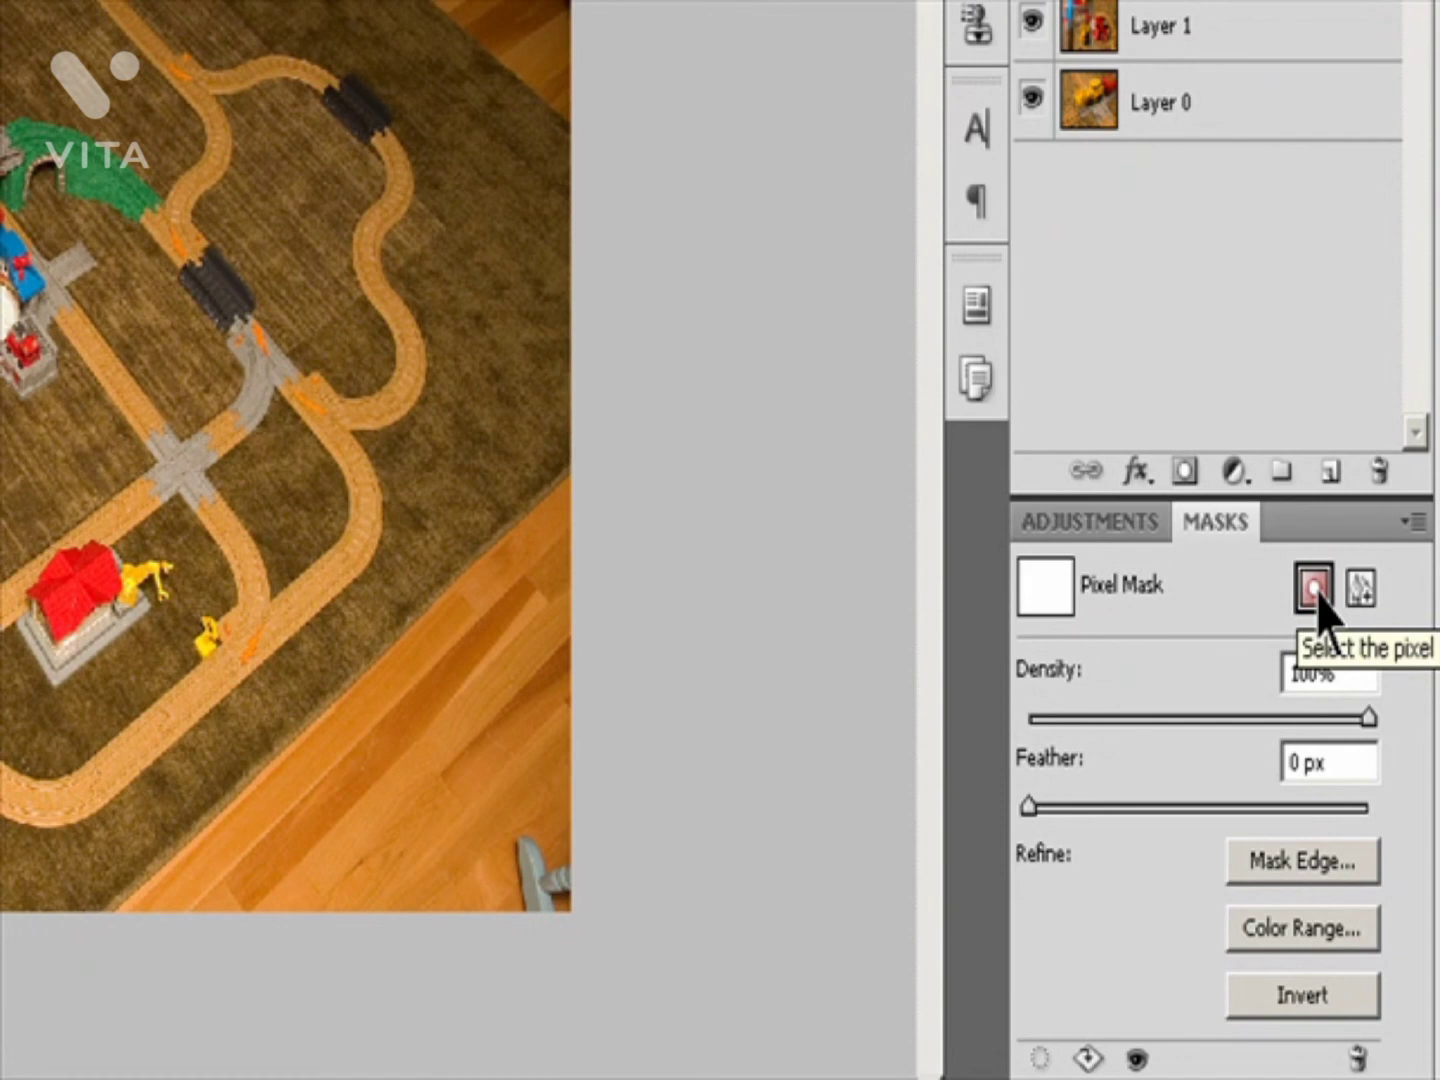
click(1317, 592)
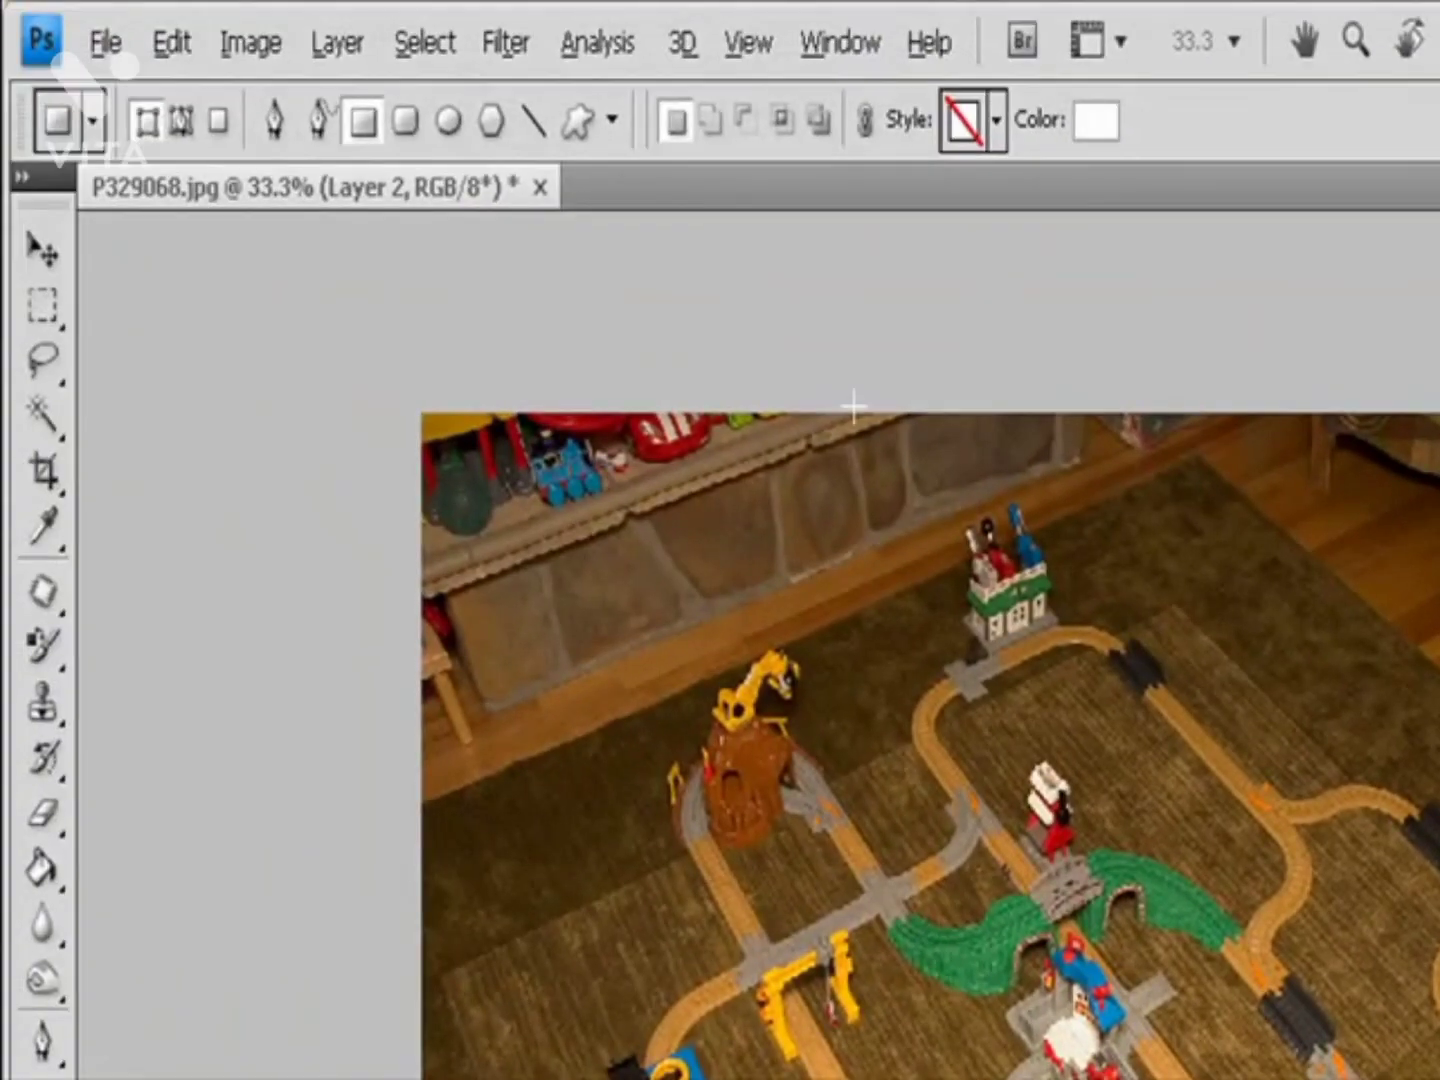
- Add a Hide All layer mask to Layer 2 and undo it
click(348, 44)
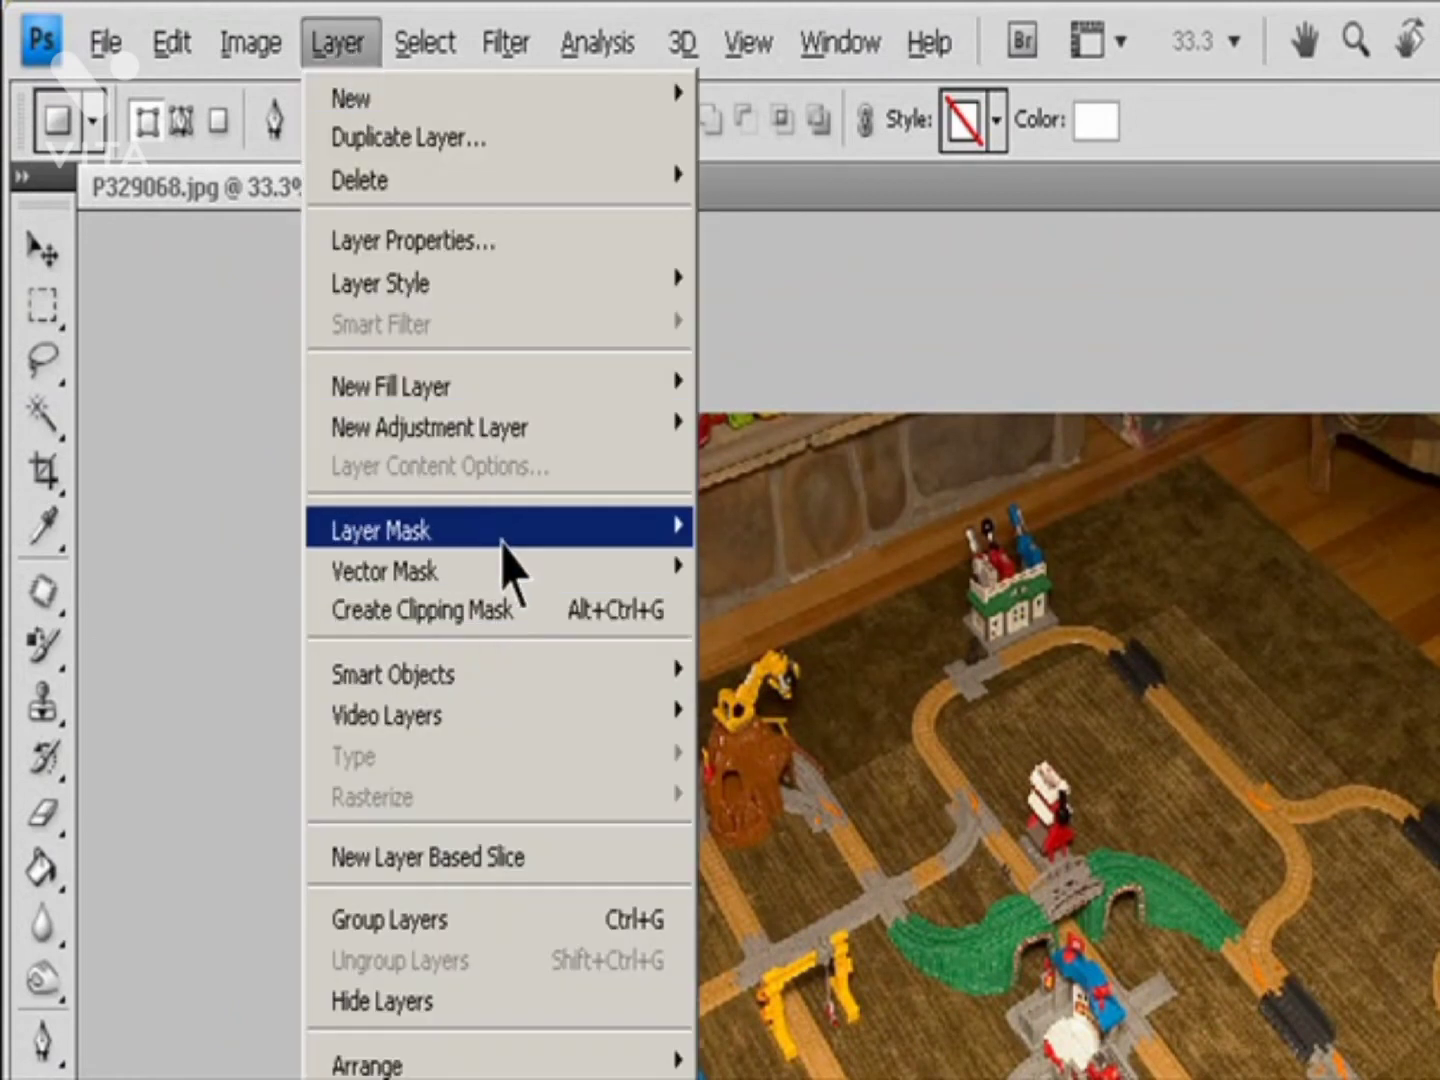
mouse_move(546, 540)
click(778, 568)
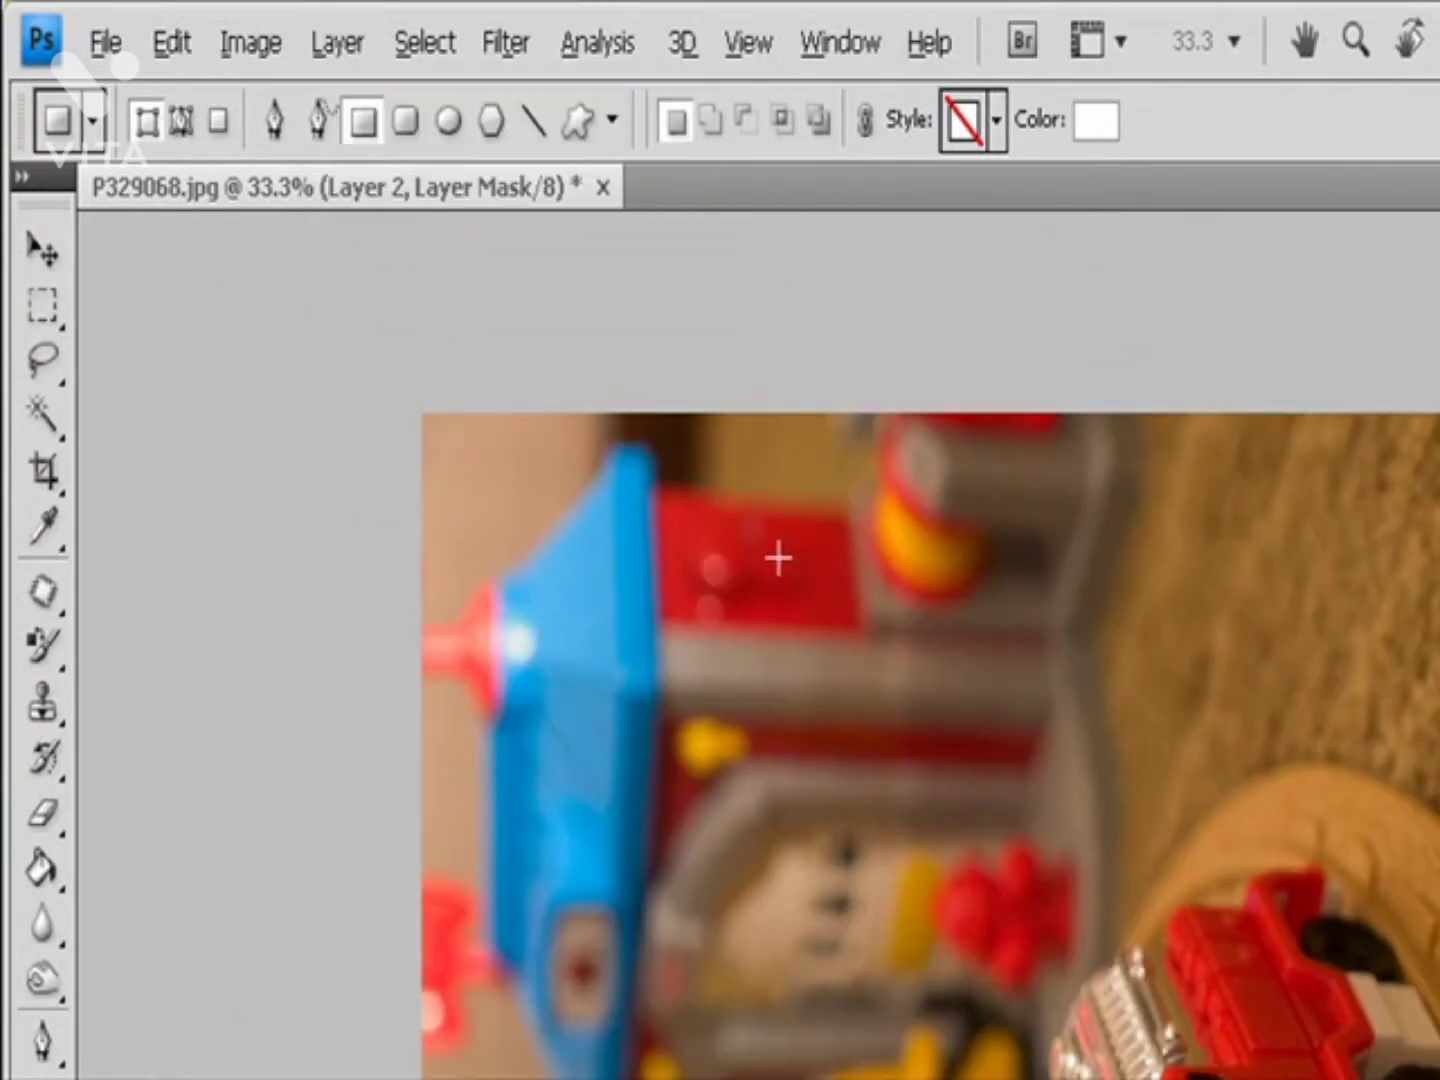
key(ctrl+z)
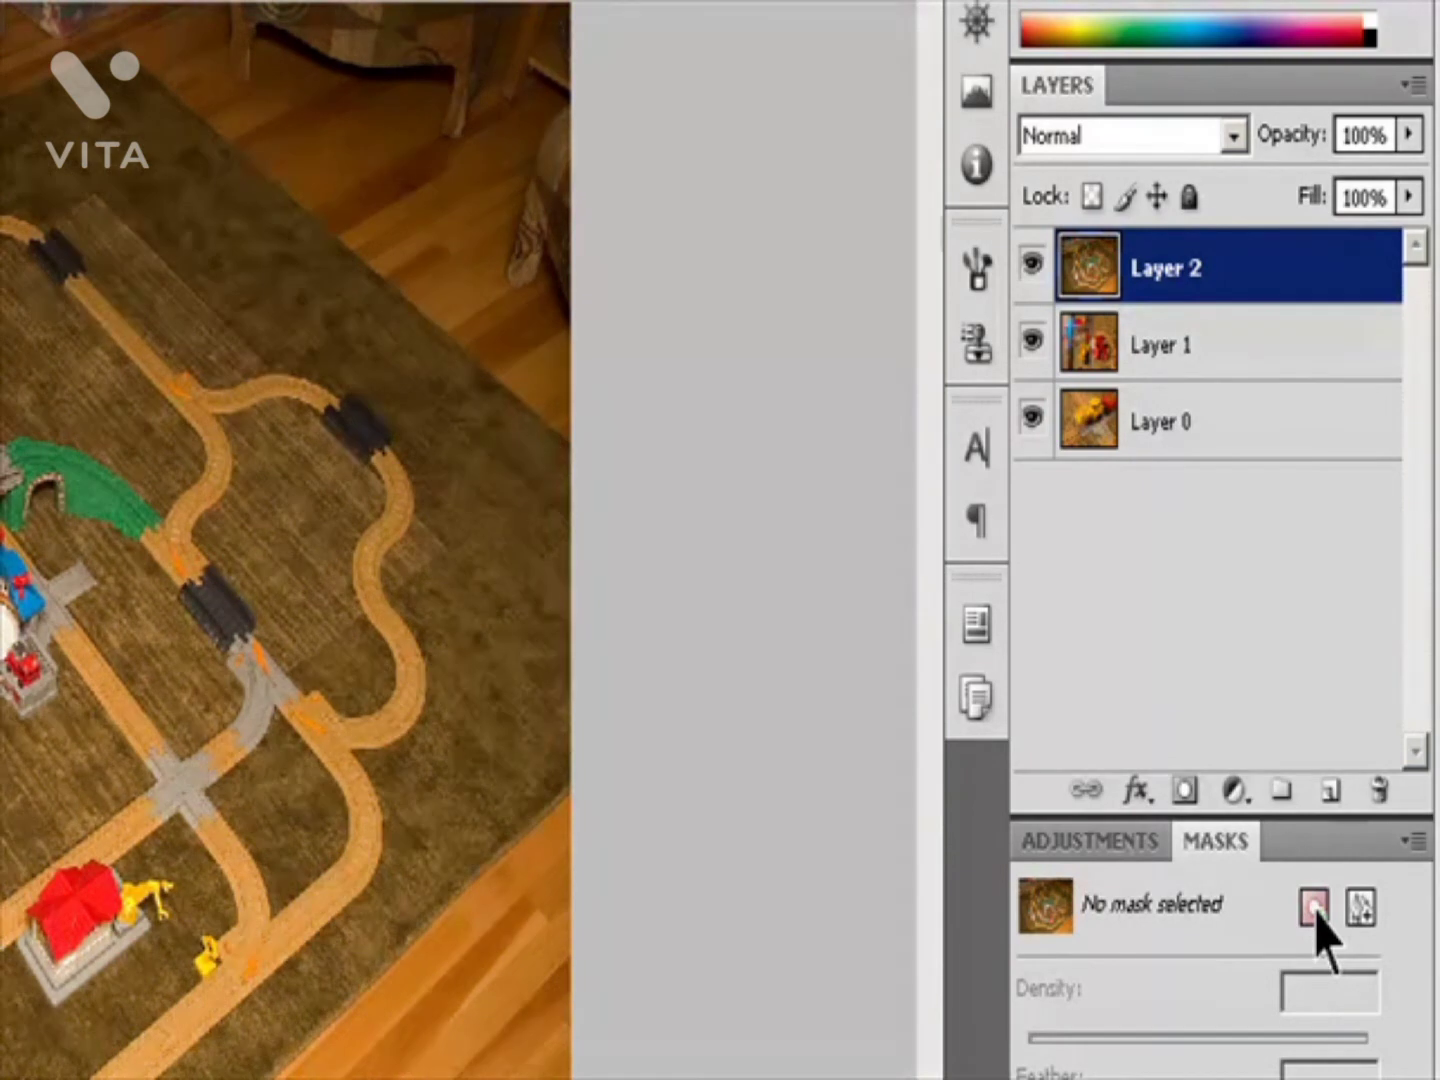
- Try adding a white pixel mask to Layer 2, undo it, and add a black pixel mask that hides the layer
click(1315, 911)
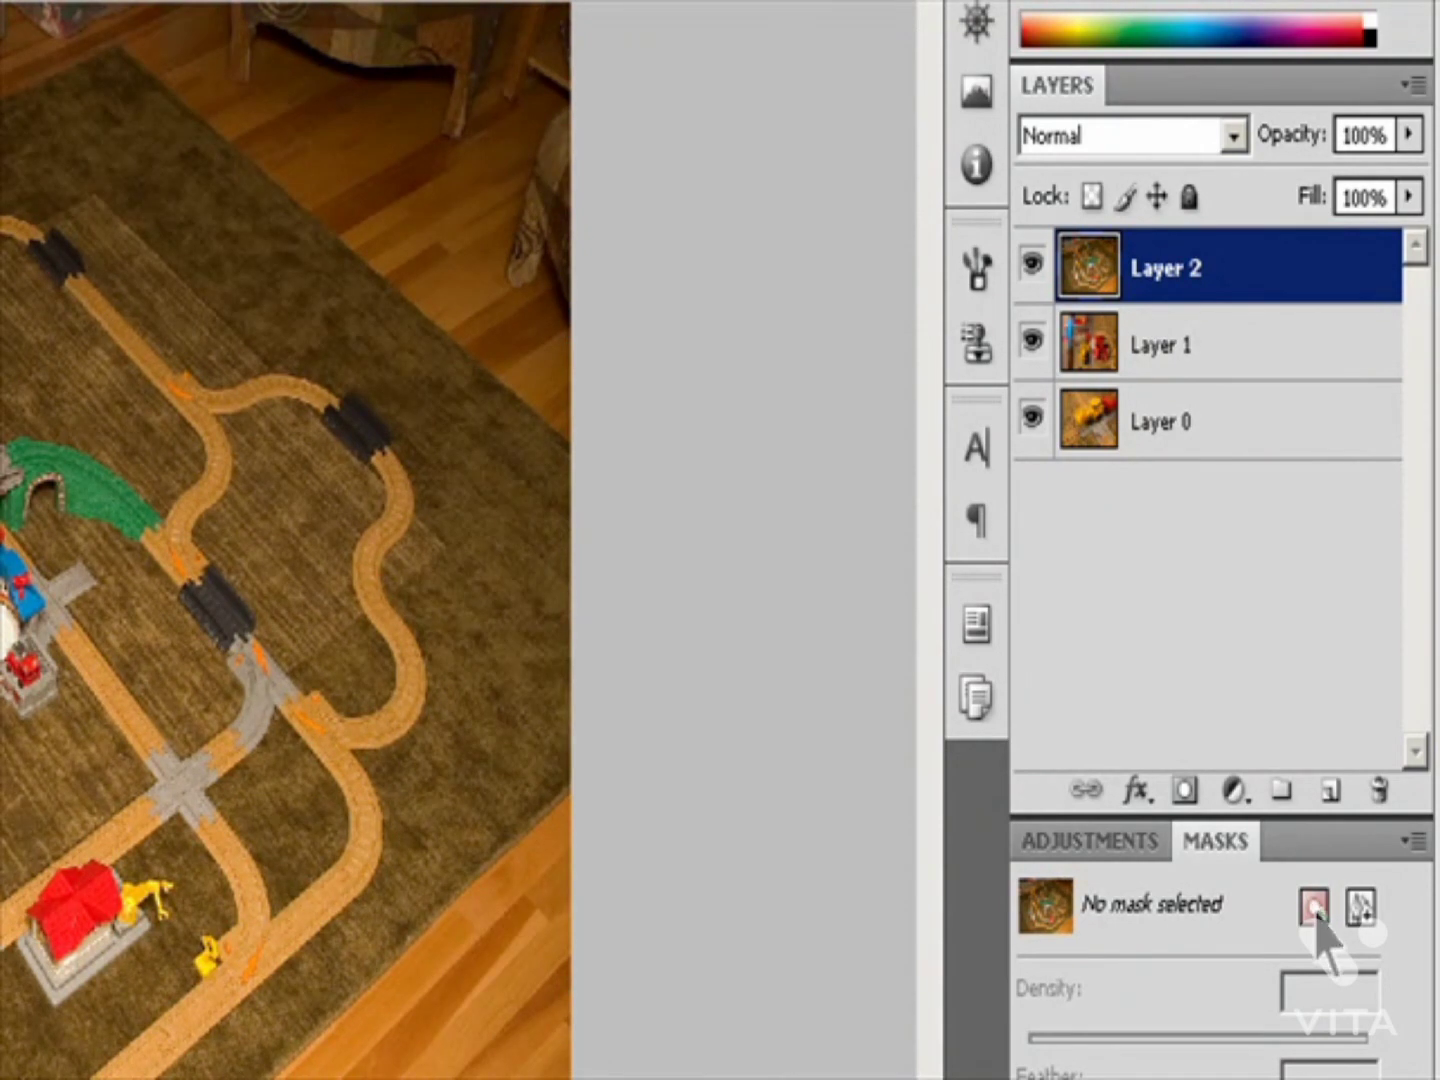
click(1315, 908)
key(ctrl+z)
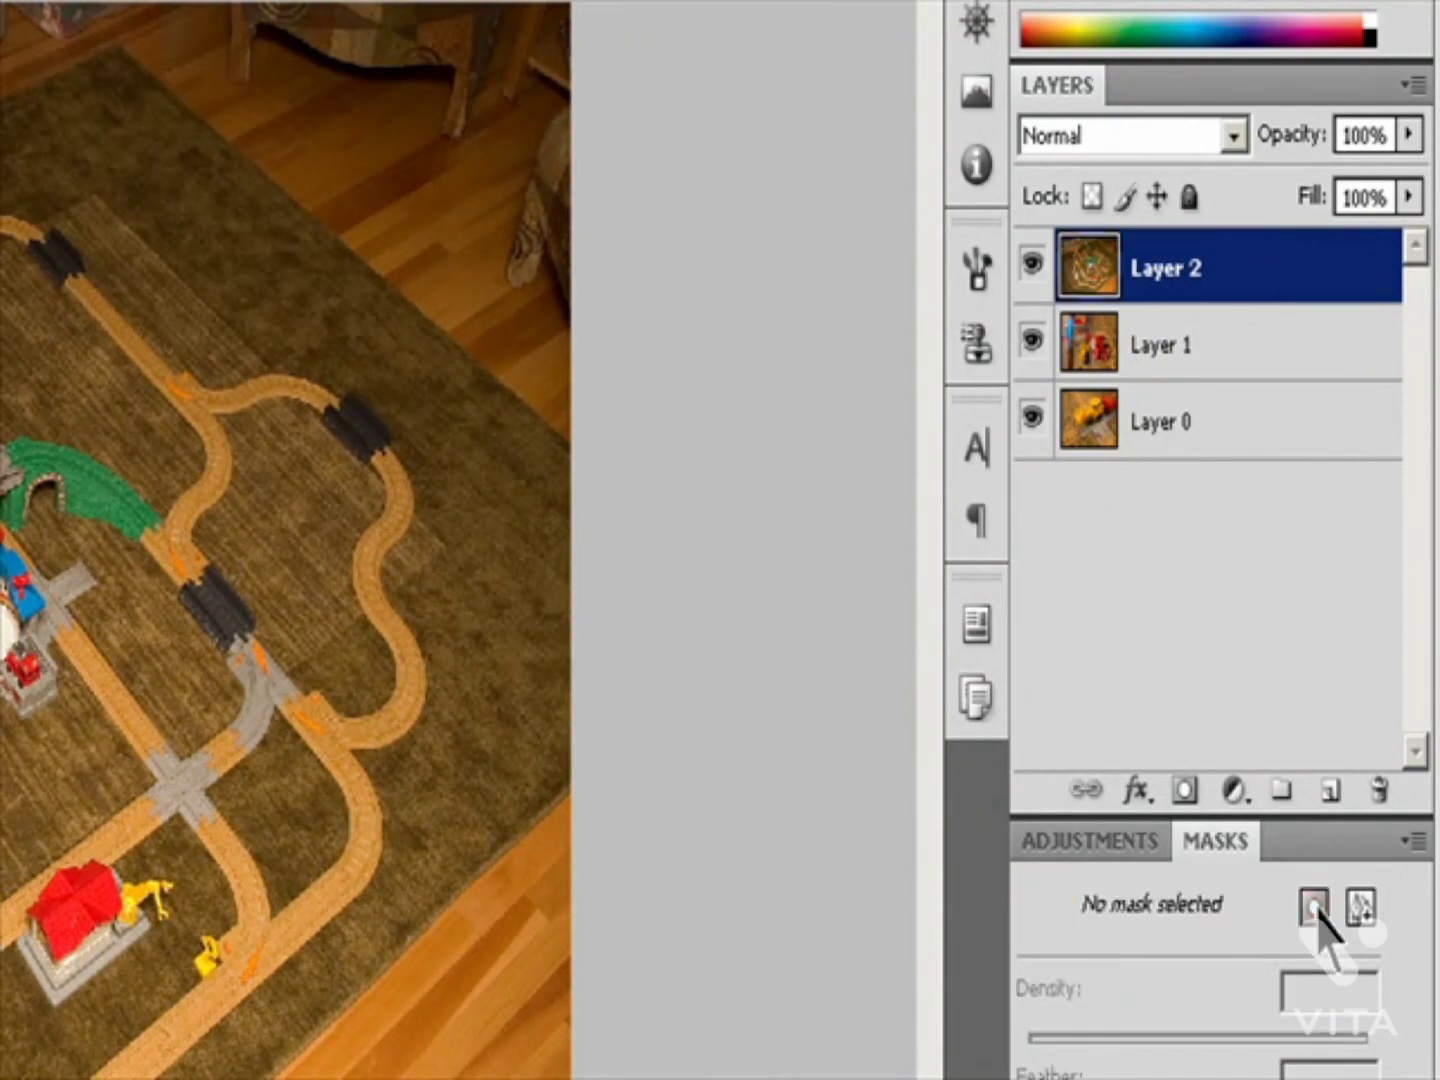
alt+click(1316, 907)
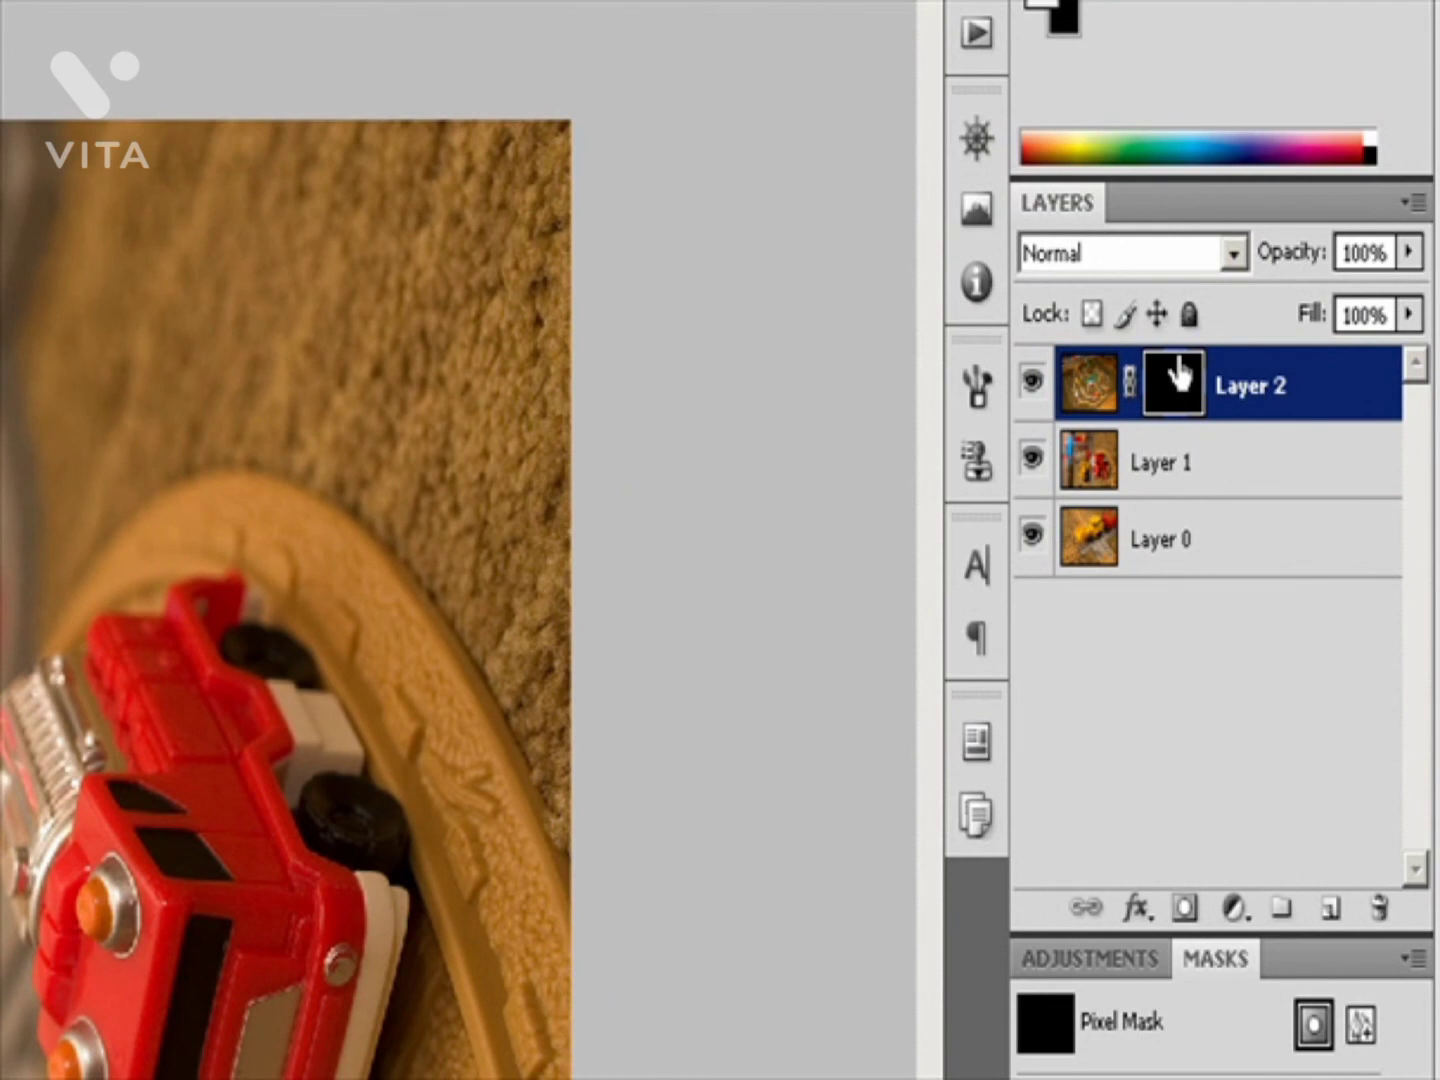
- Try moving Layer 2's pixel mask to Layer 1, undo the move, and copy the mask onto Layer 1 instead
drag(1180, 375, 1198, 492)
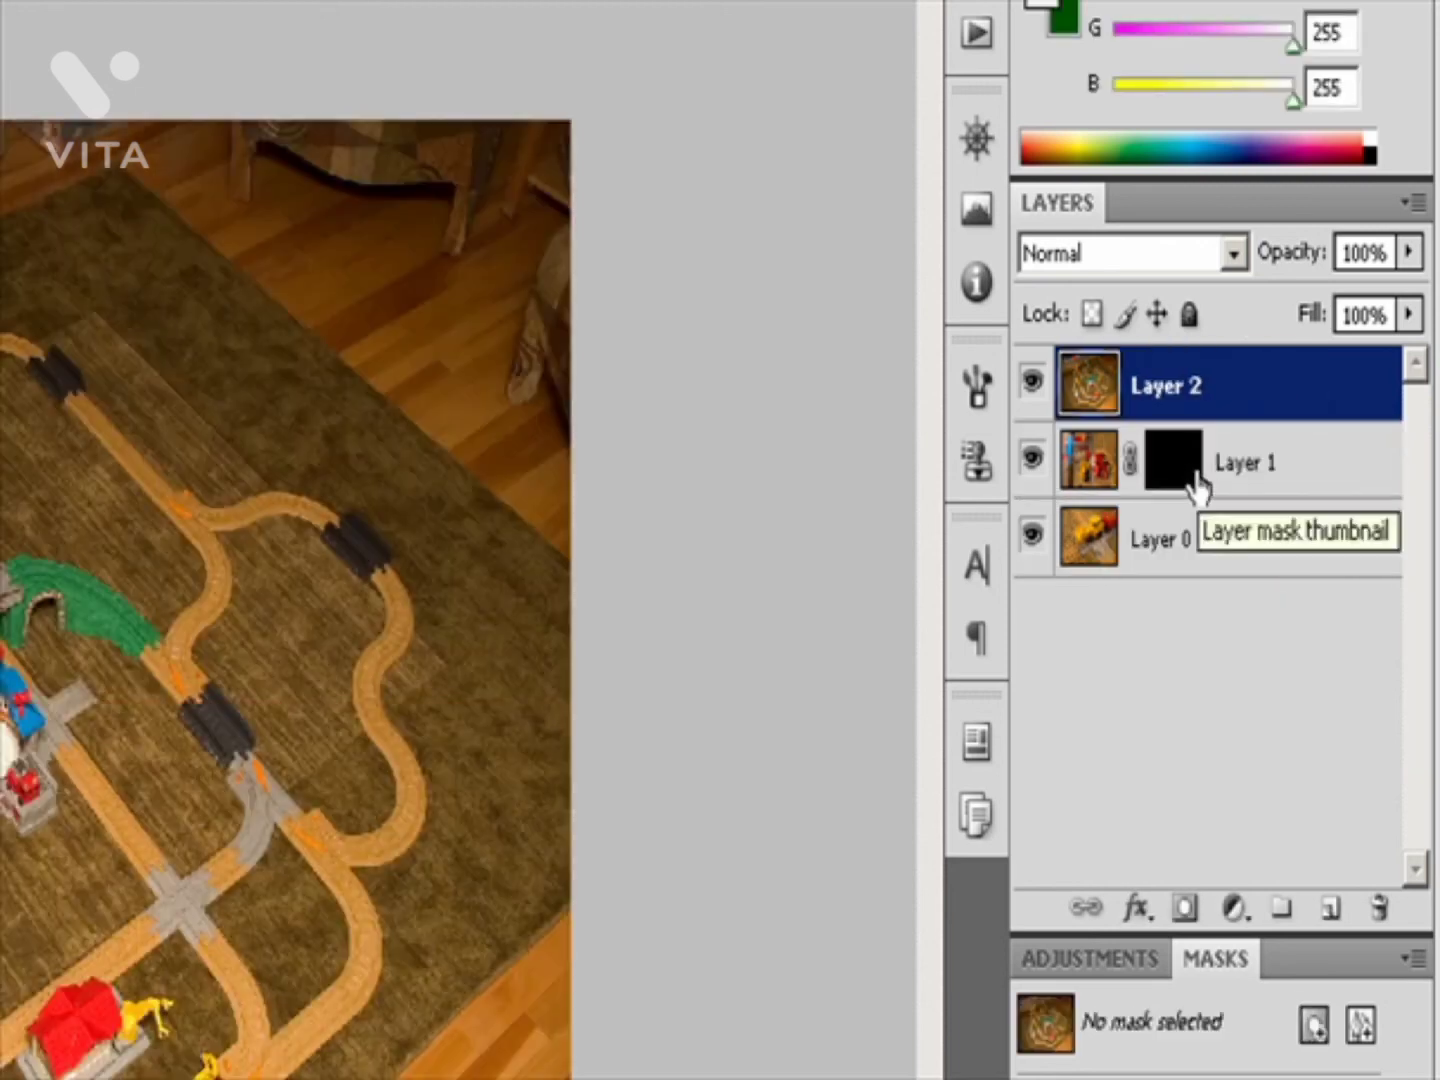
key(ctrl+z)
drag(1176, 409, 1195, 462)
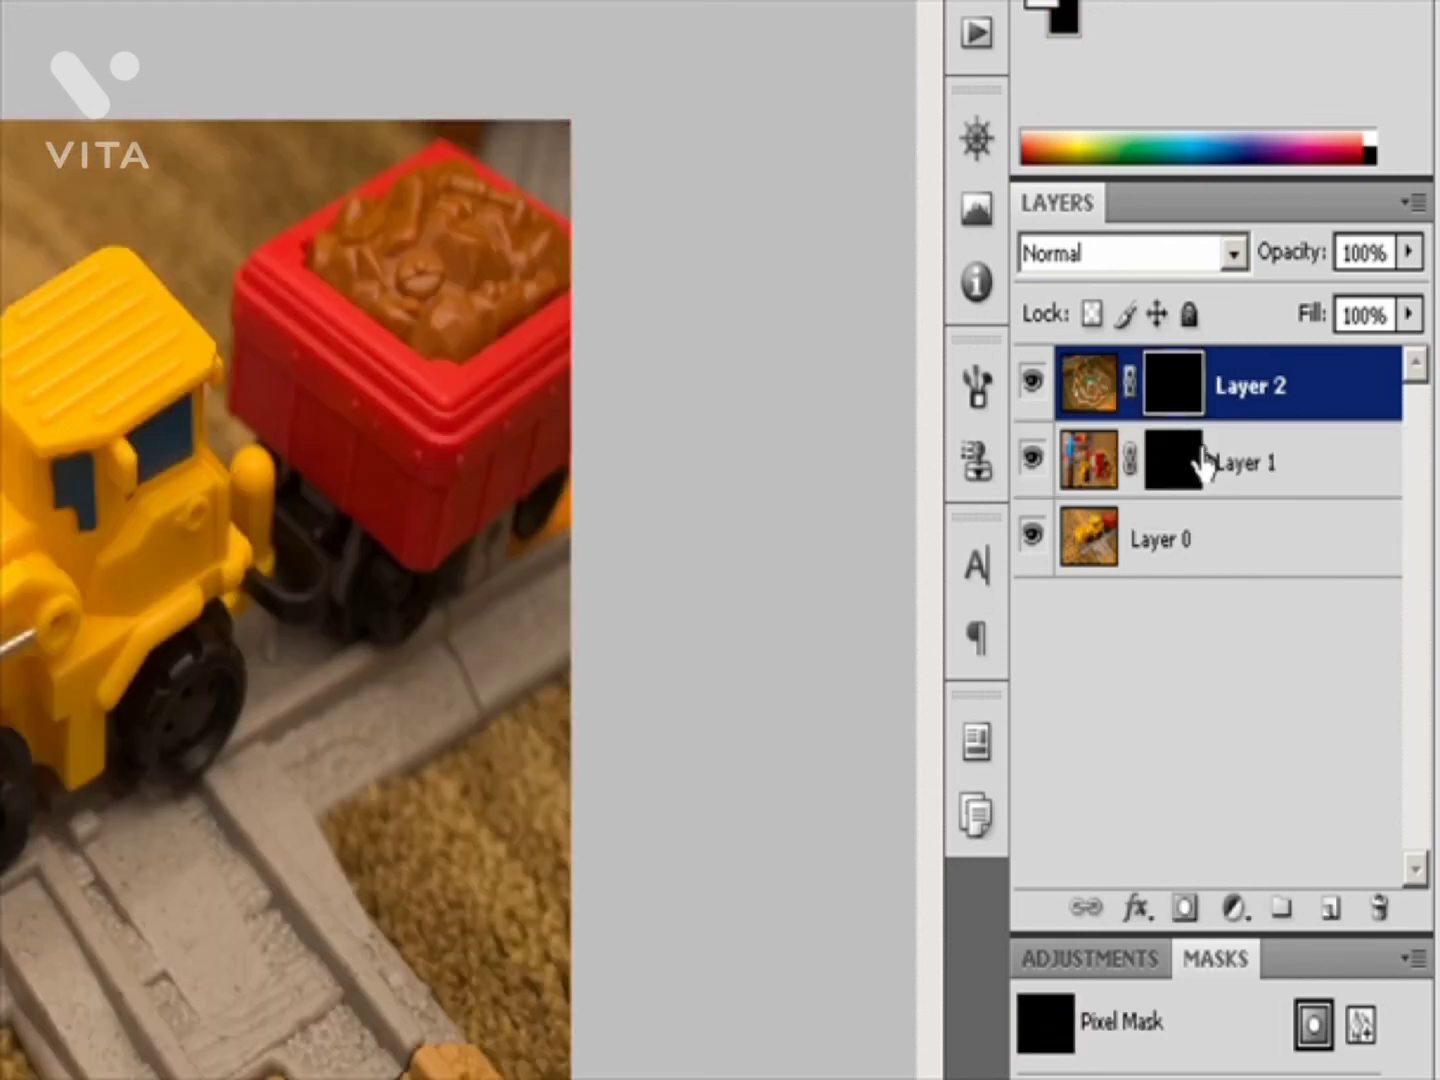